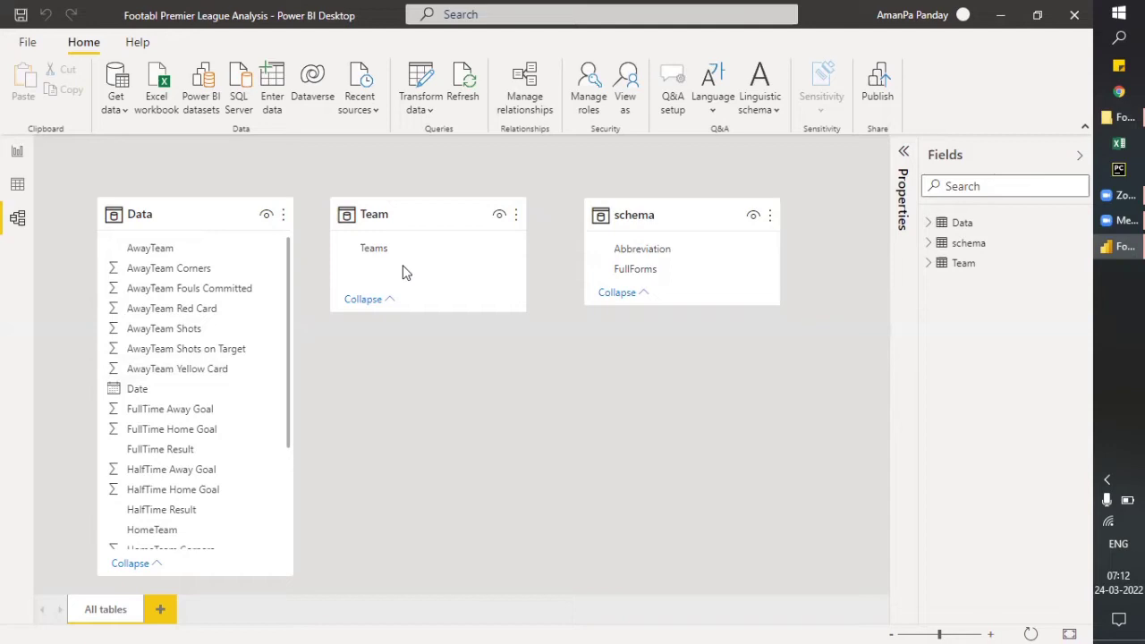
# Check which relationships are defined between the tables in the model.
pyautogui.click(215, 206)
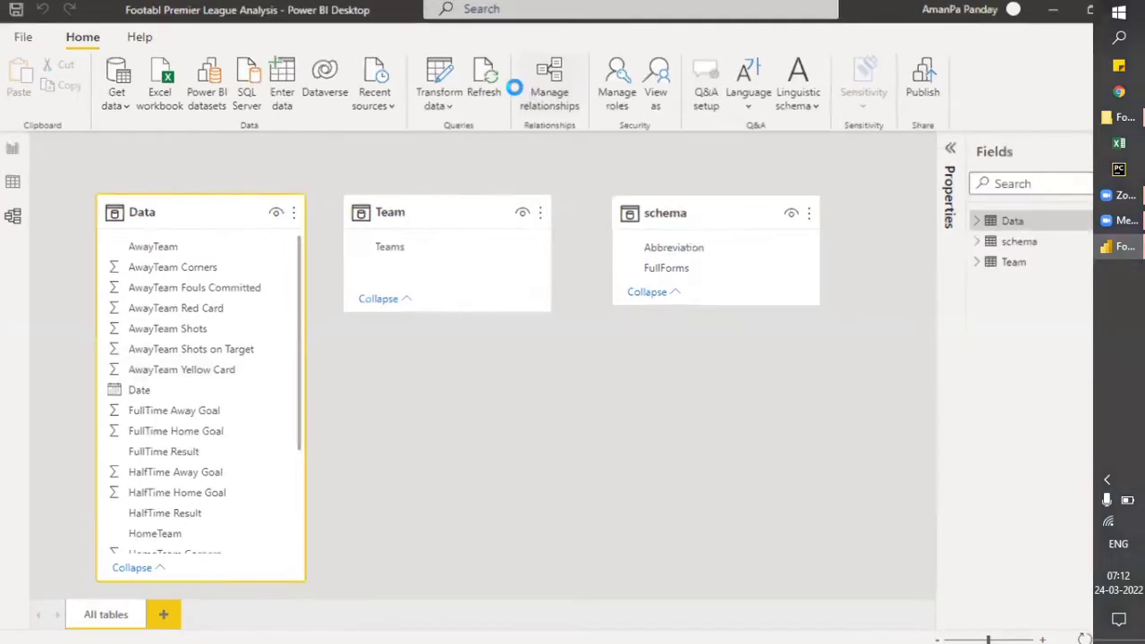
pyautogui.click(516, 90)
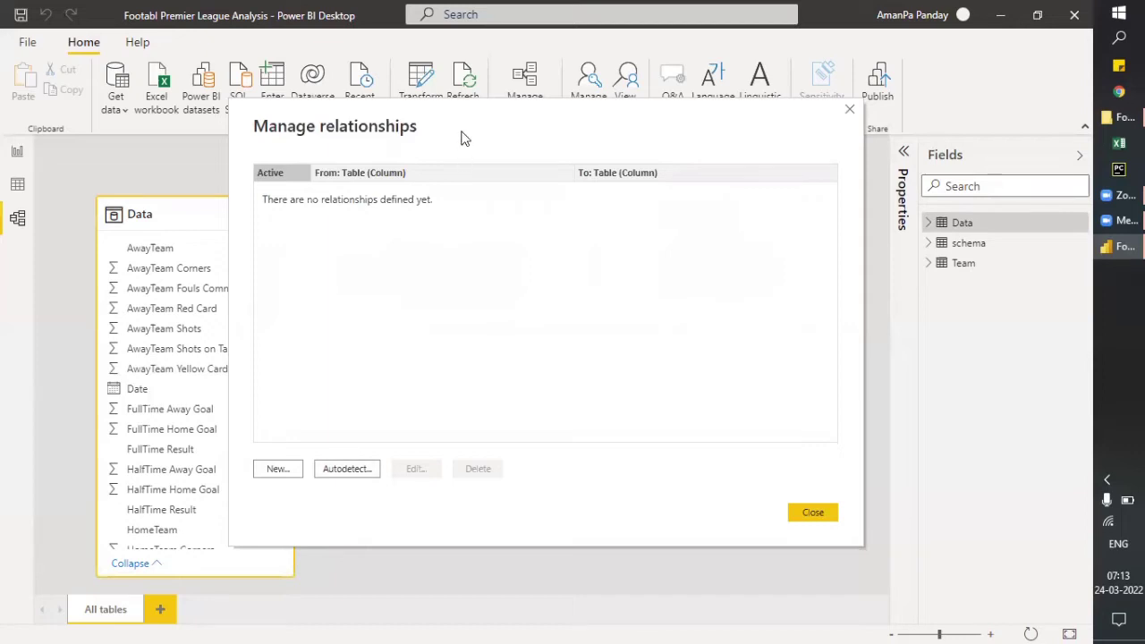
pyautogui.click(804, 513)
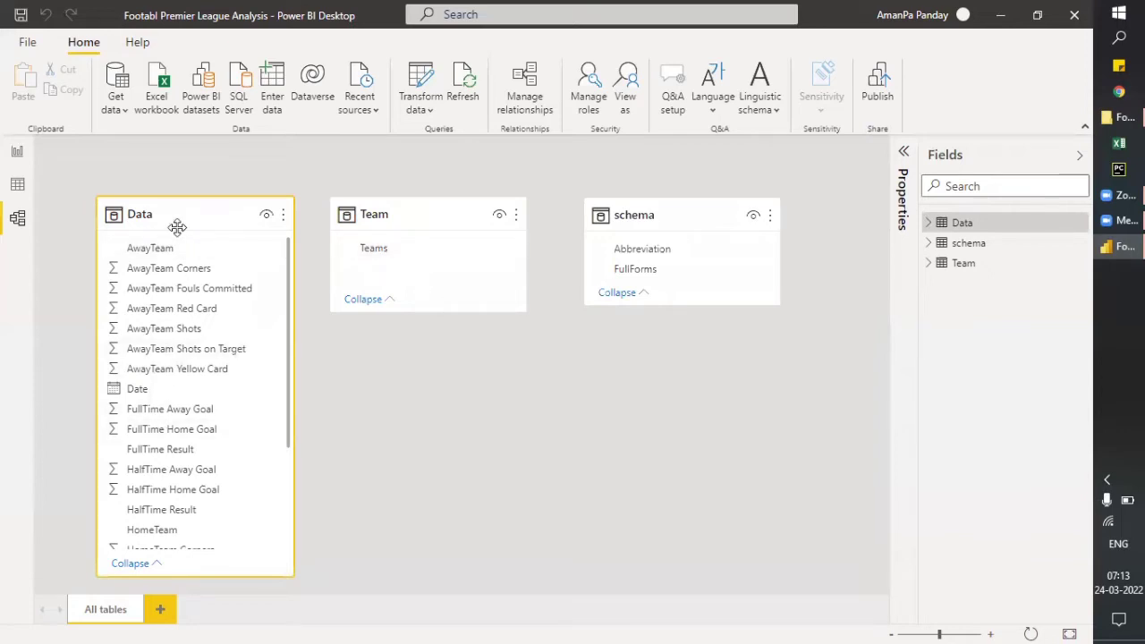
# Create a relationship between the Teams column of the Team table and AwayTeam in the Data table.
pyautogui.moveTo(175, 224)
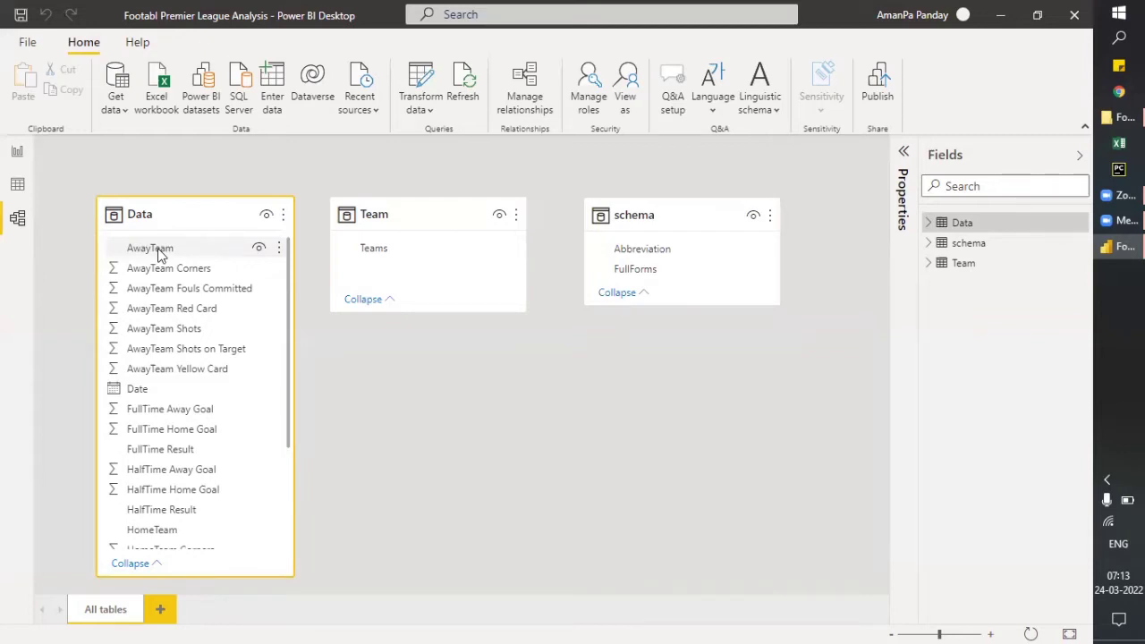
pyautogui.click(398, 253)
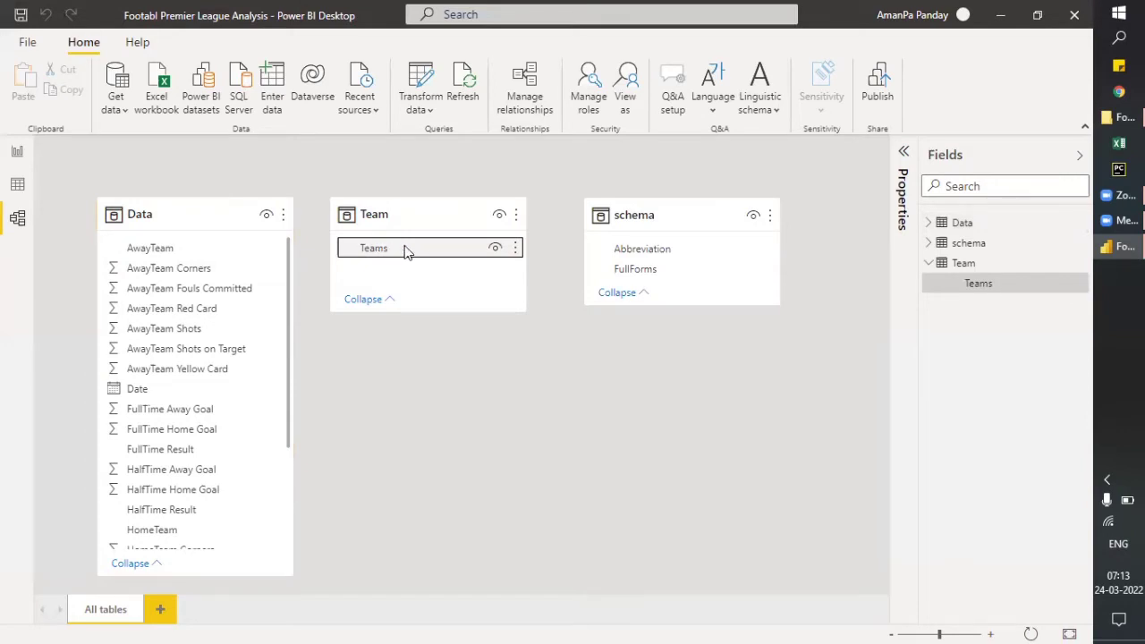
pyautogui.moveTo(410, 250); pyautogui.dragTo(180, 248)
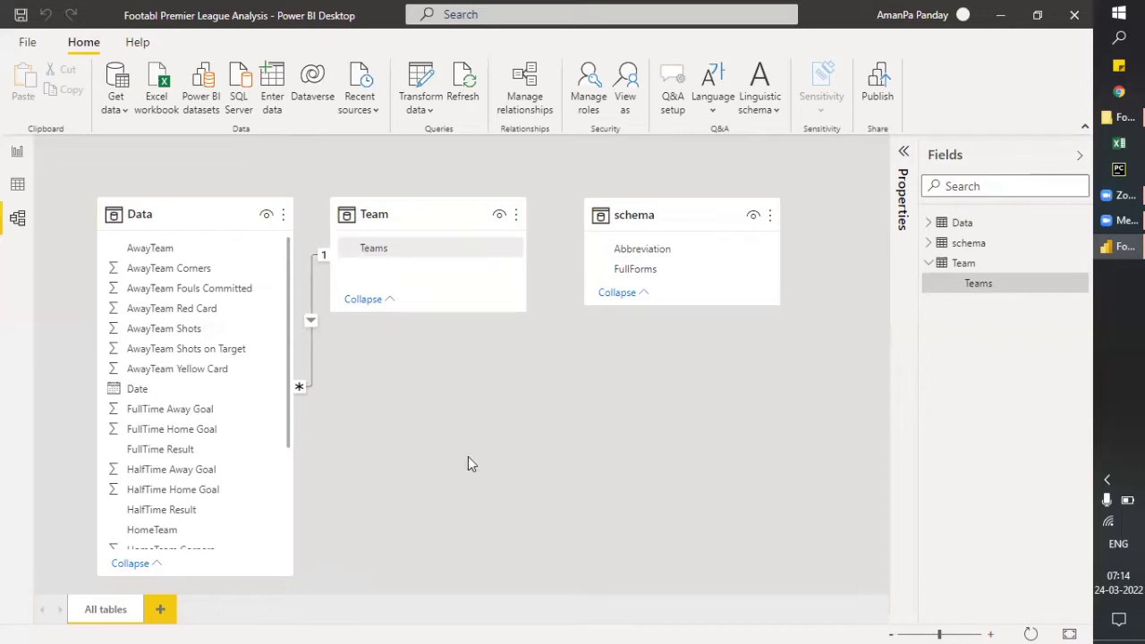
# Lengthen the Data table card and move the schema and Team cards farther apart to spread out the diagram.
pyautogui.keyDown('ctrl'); pyautogui.scroll(-1, 301, 385); pyautogui.keyUp('ctrl')
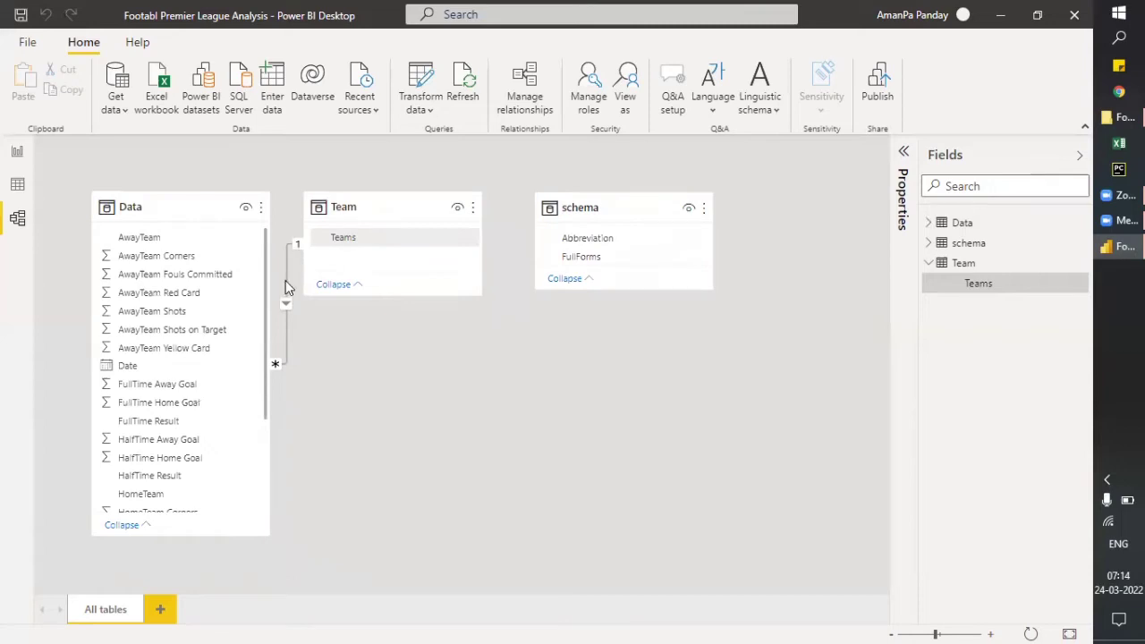
pyautogui.moveTo(194, 529); pyautogui.dragTo(190, 590)
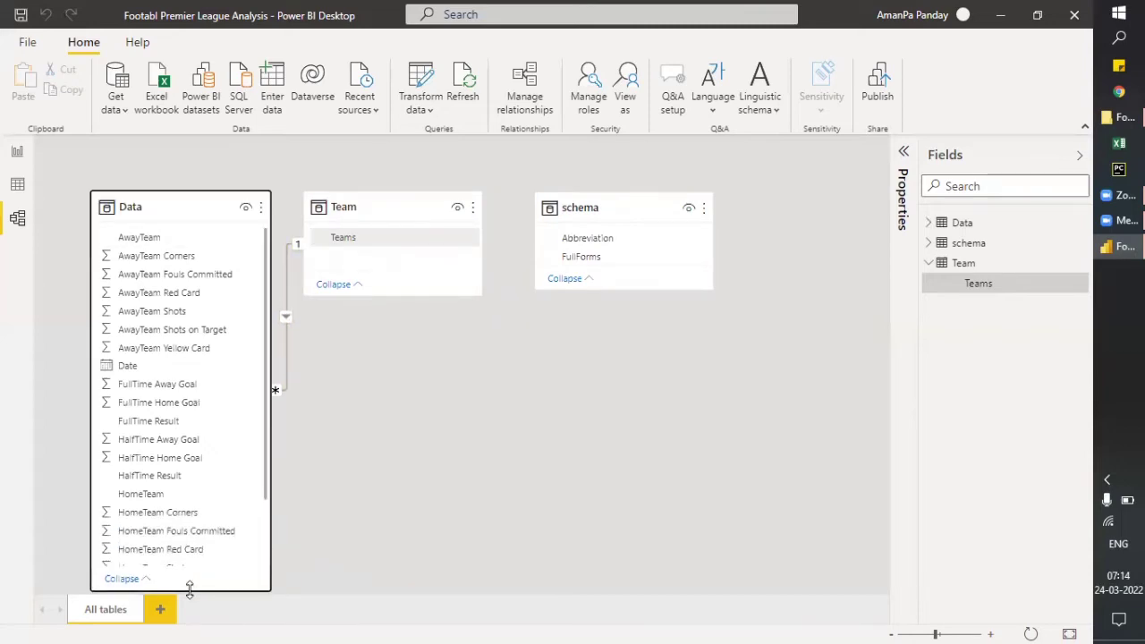
pyautogui.moveTo(585, 207); pyautogui.dragTo(726, 207)
pyautogui.moveTo(392, 206); pyautogui.dragTo(495, 206)
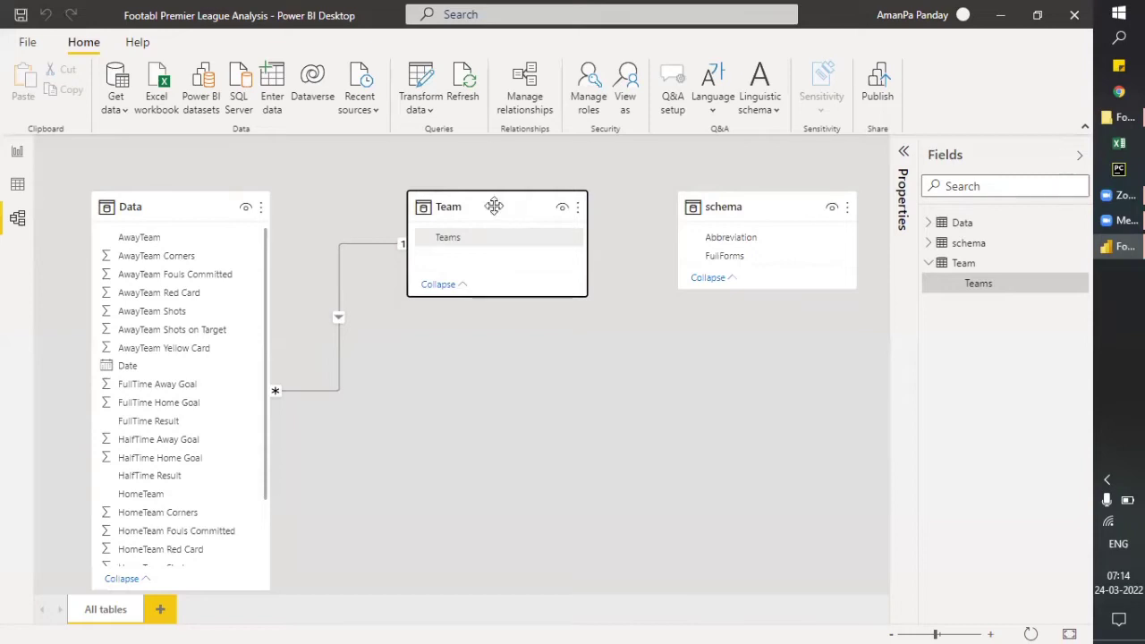
# Create a second relationship between the Teams column of the Team table and HomeTeam in the Data table.
pyautogui.moveTo(474, 242); pyautogui.dragTo(150, 499)
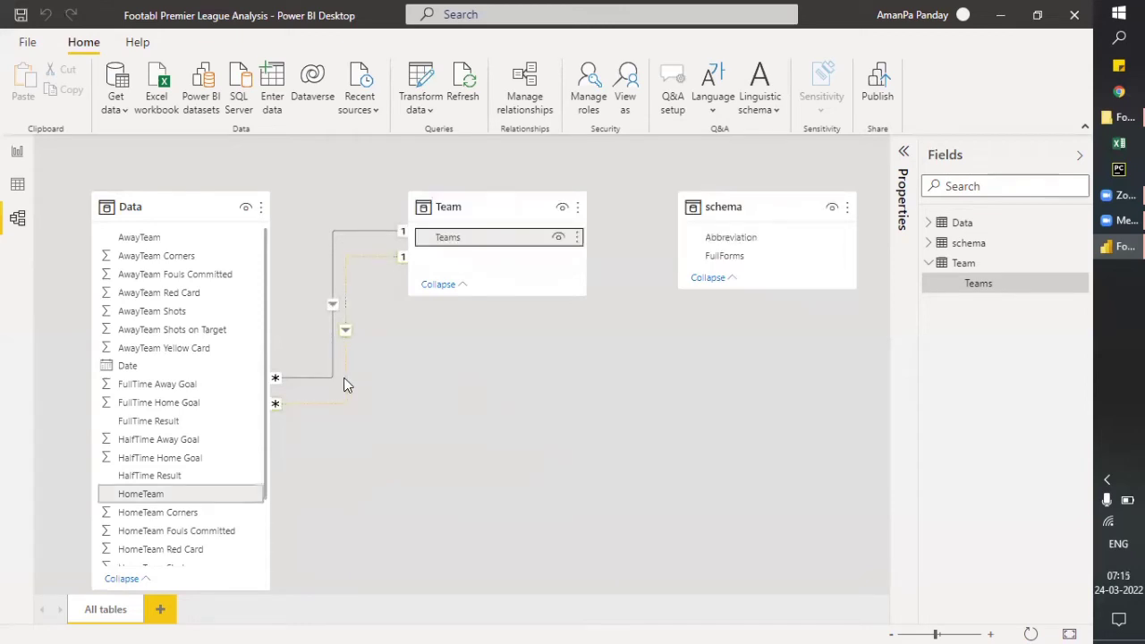
pyautogui.click(364, 269)
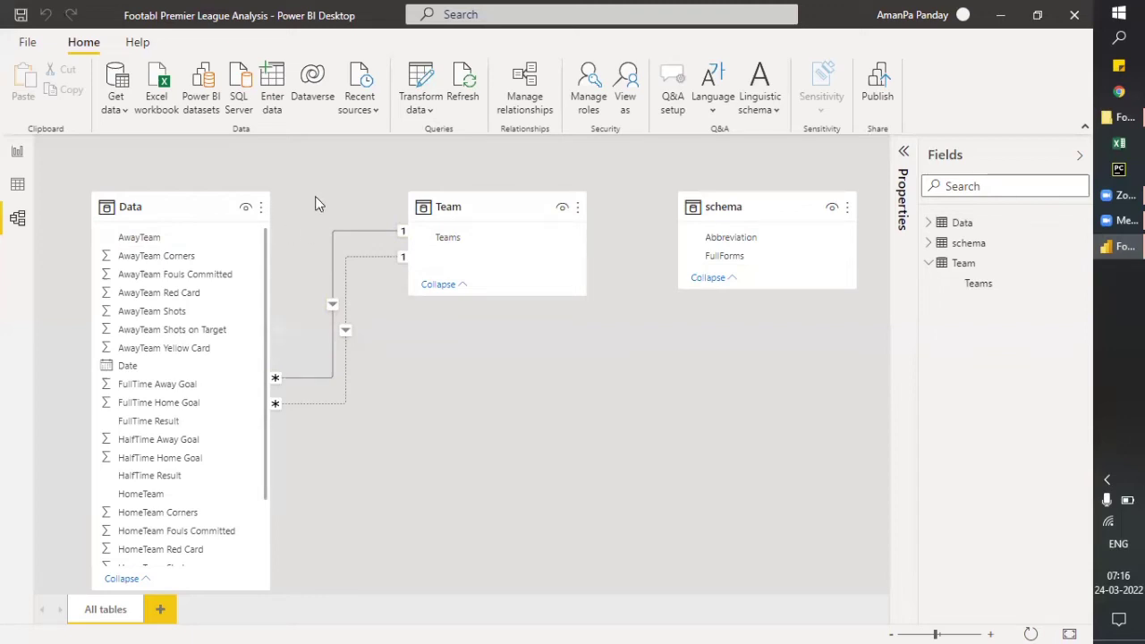
pyautogui.click(458, 238)
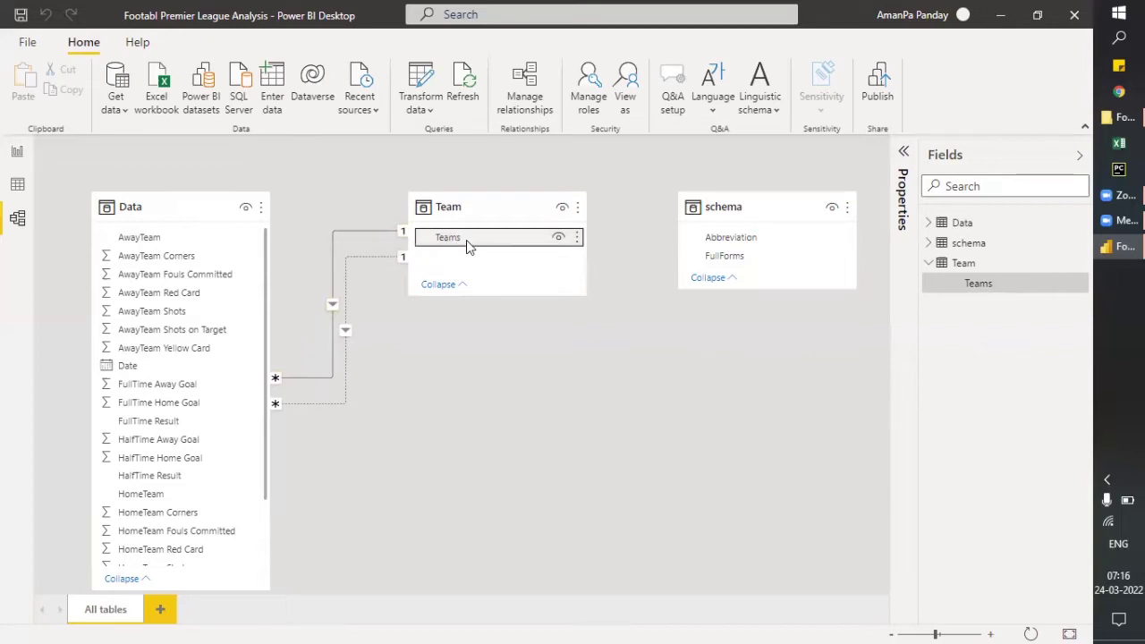
pyautogui.moveTo(435, 236); pyautogui.dragTo(168, 242)
# Deactivate the Data (AwayTeam) to Team (Teams) relationship and activate the Data (HomeTeam) one instead.
pyautogui.click(529, 90)
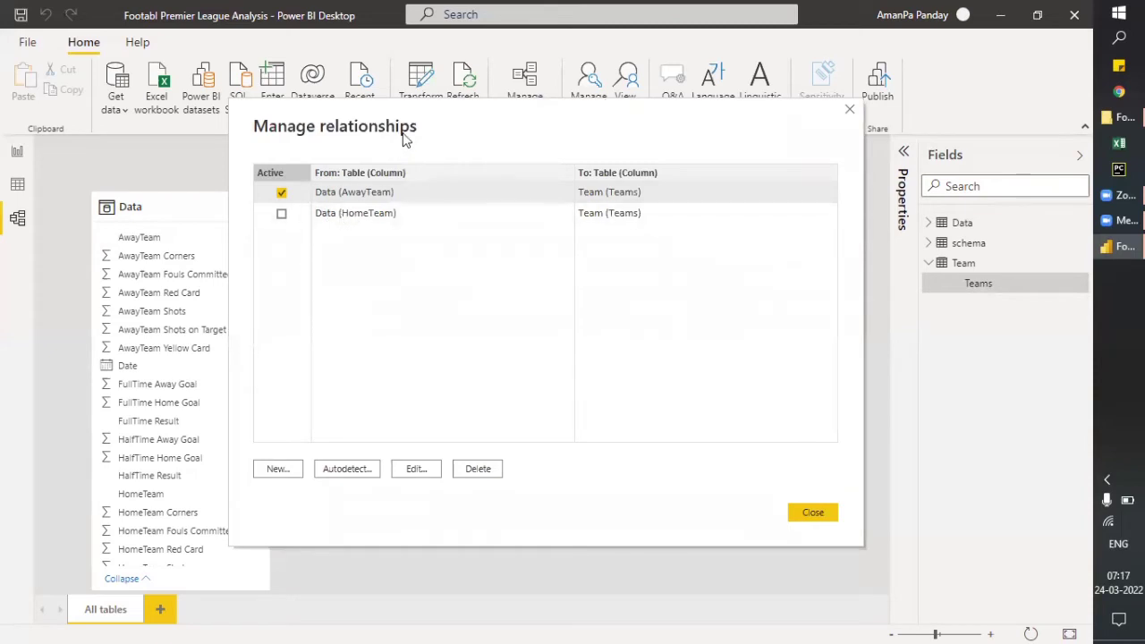
pyautogui.moveTo(455, 123); pyautogui.dragTo(662, 111)
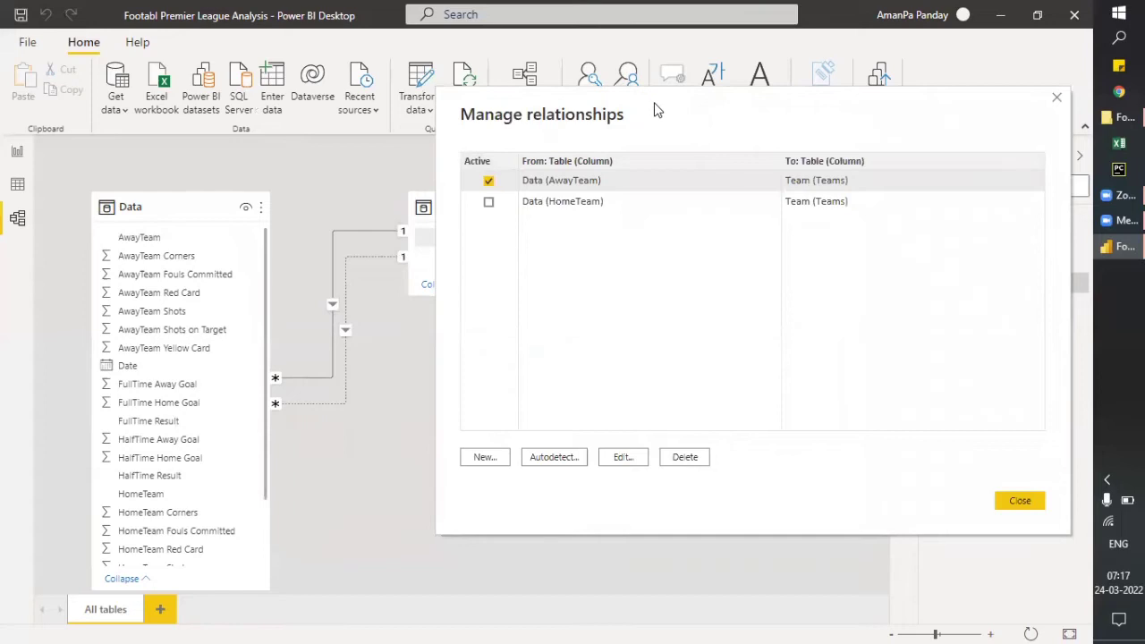
pyautogui.moveTo(654, 111); pyautogui.dragTo(506, 104)
pyautogui.click(341, 174)
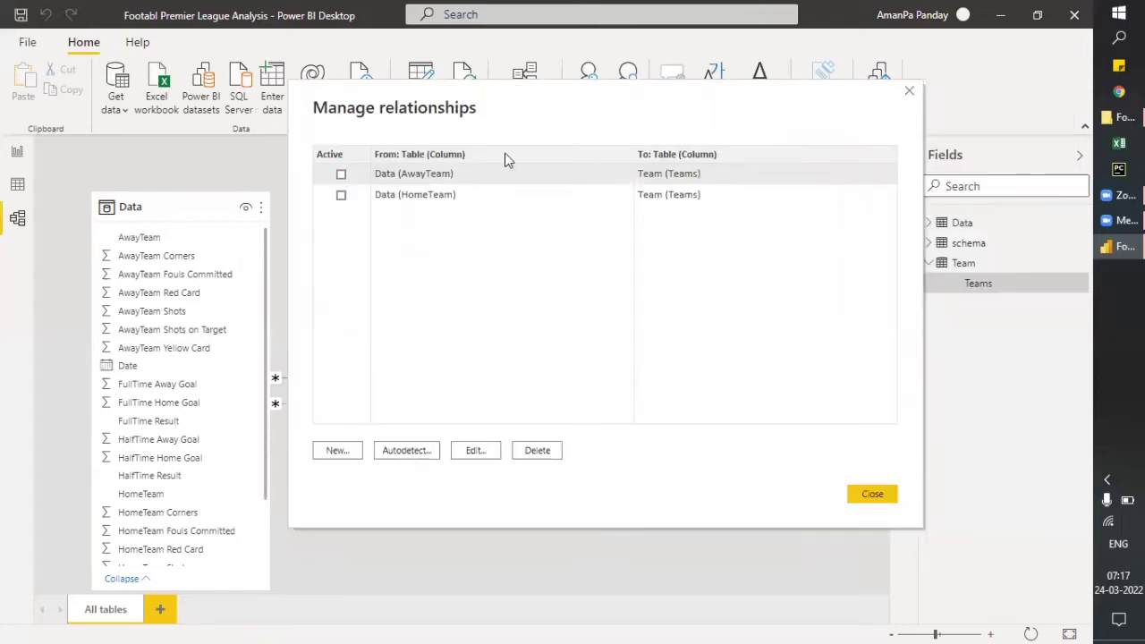
pyautogui.moveTo(505, 153); pyautogui.dragTo(646, 136)
pyautogui.click(484, 179)
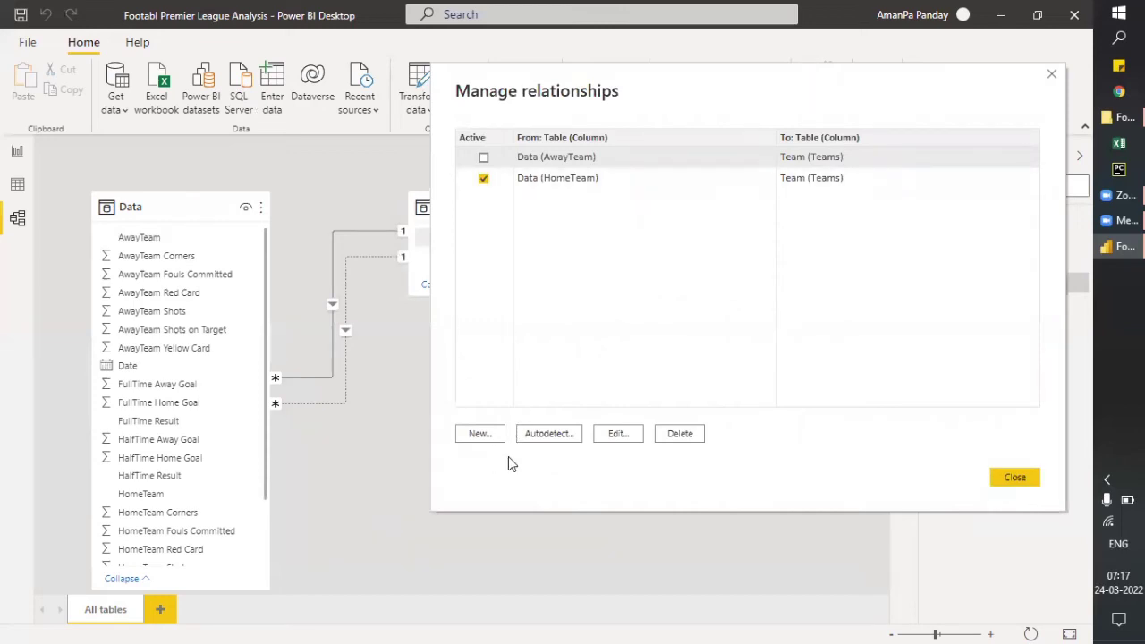
pyautogui.click(1022, 477)
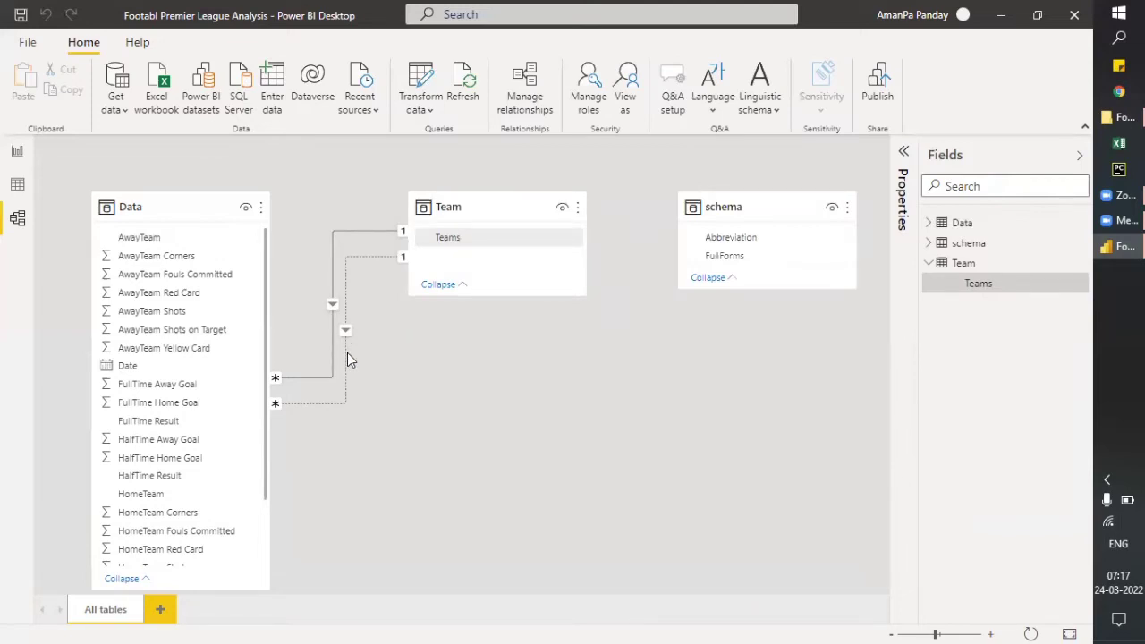
# Deactivate the Data (HomeTeam) relationship and make the Data (AwayTeam) to Team (Teams) relationship active.
pyautogui.click(331, 244)
pyautogui.click(519, 110)
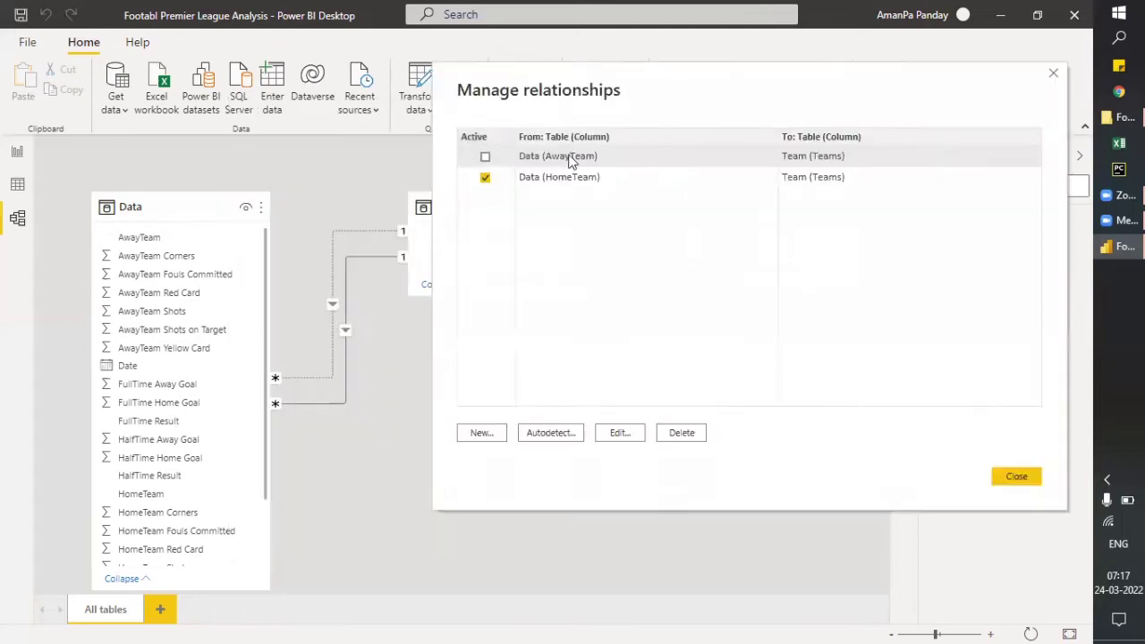
pyautogui.click(485, 159)
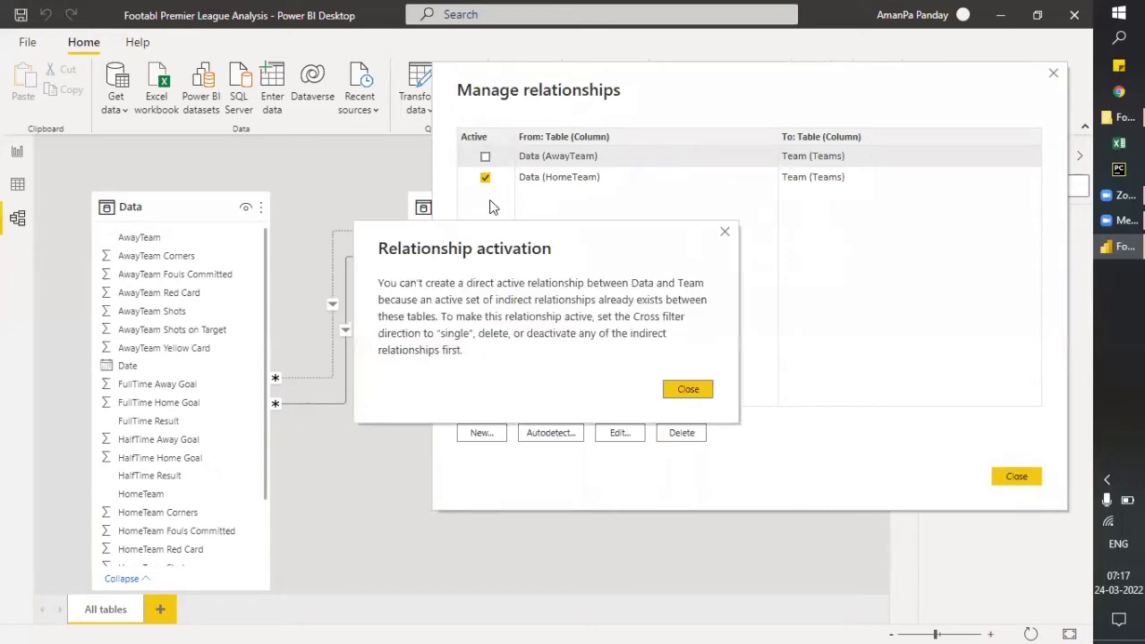
pyautogui.click(725, 234)
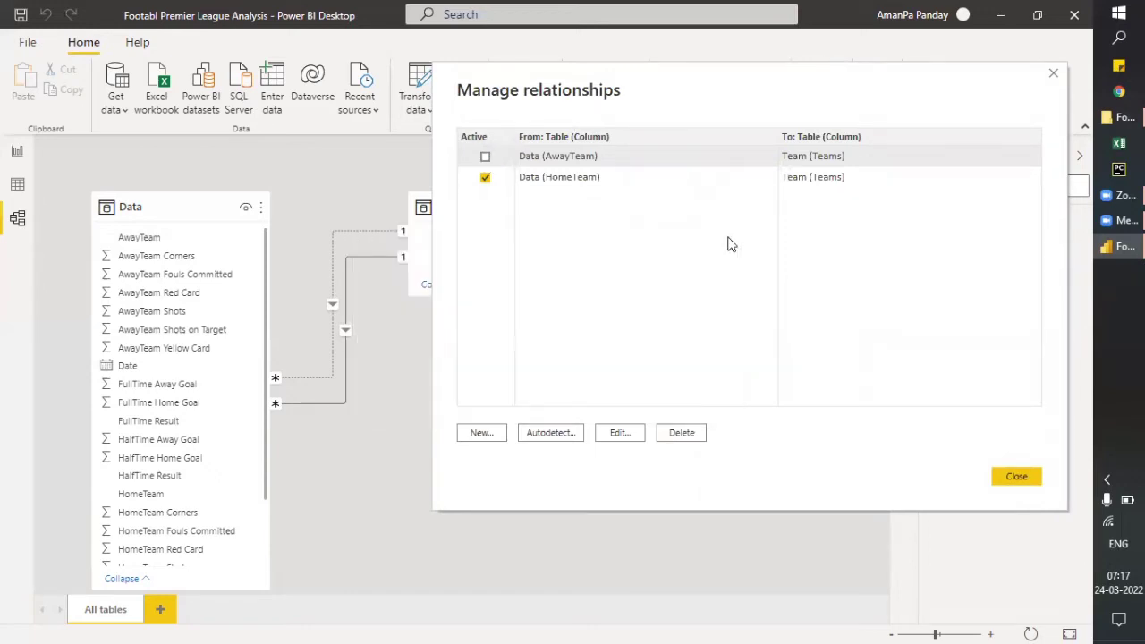
pyautogui.click(486, 157)
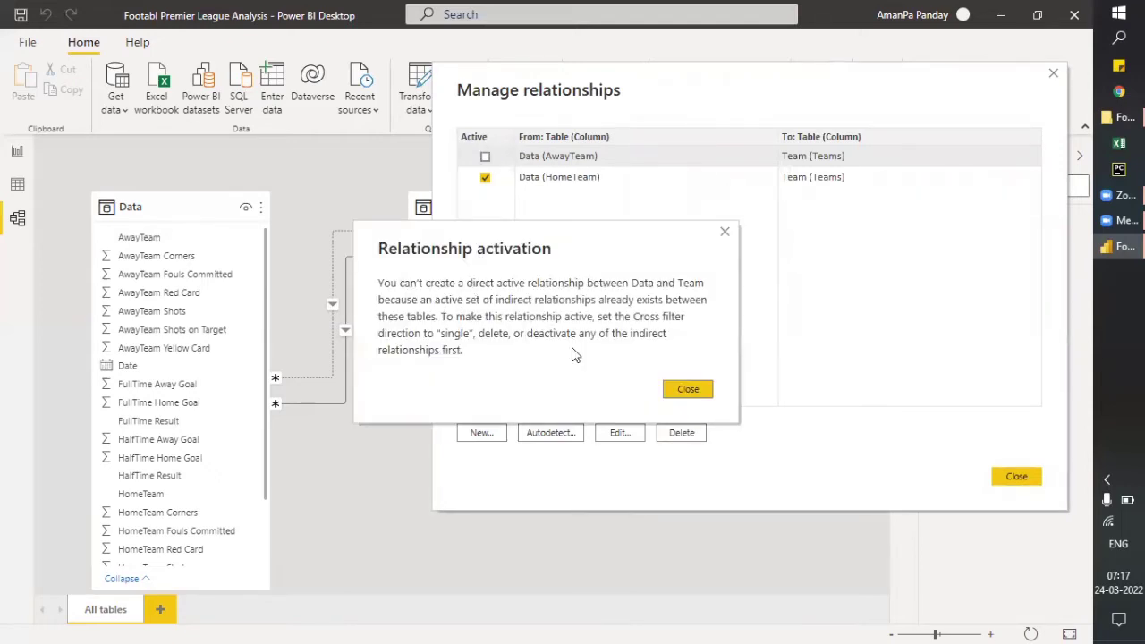
pyautogui.click(695, 392)
pyautogui.click(485, 177)
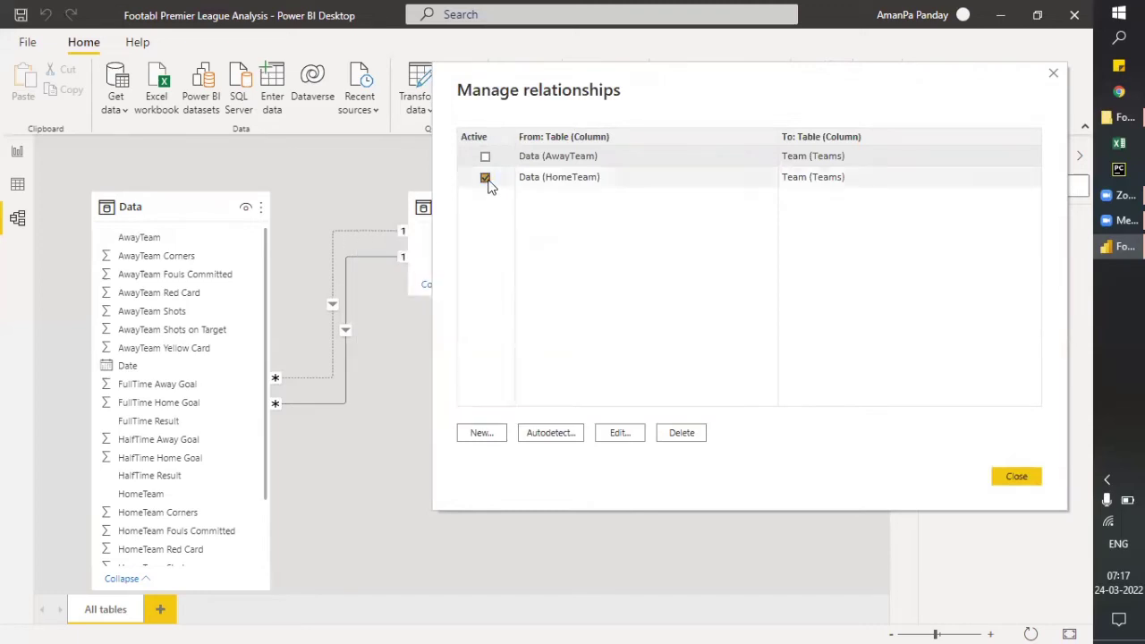
pyautogui.click(486, 157)
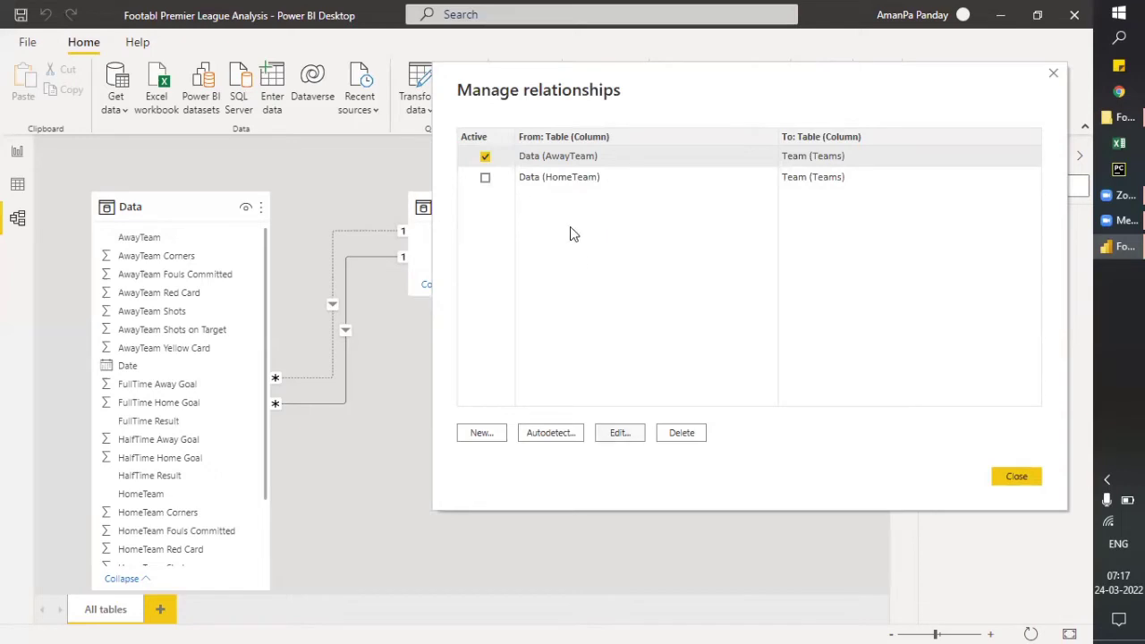
# Open the AwayTeam relationship for editing and examine its cardinality, active state and cross filter direction options.
pyautogui.click(619, 434)
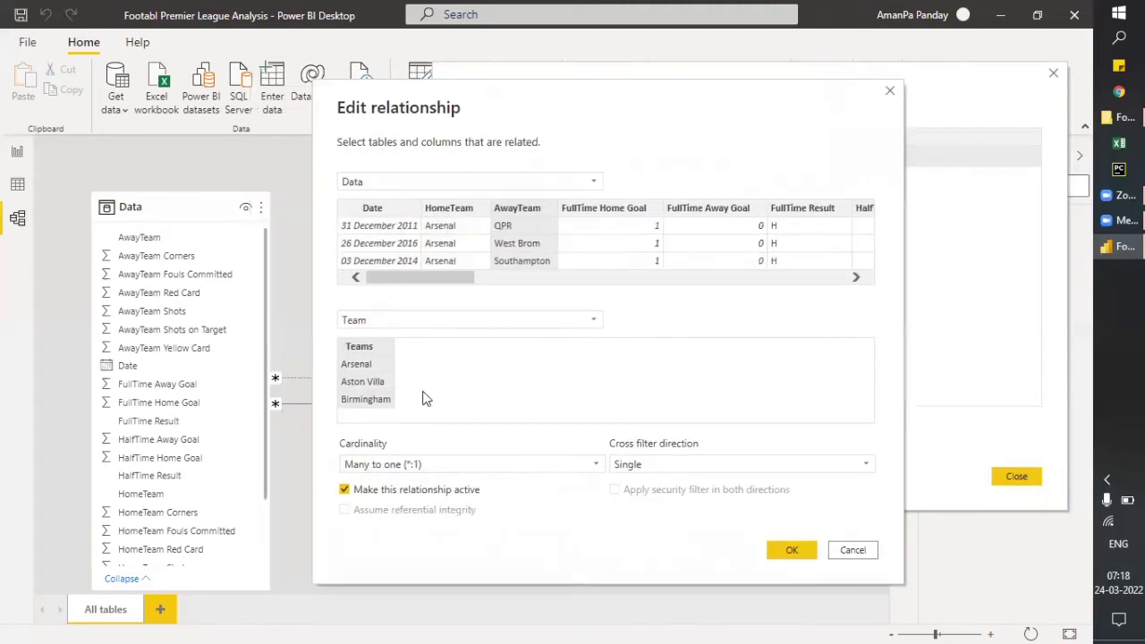
pyautogui.click(597, 465)
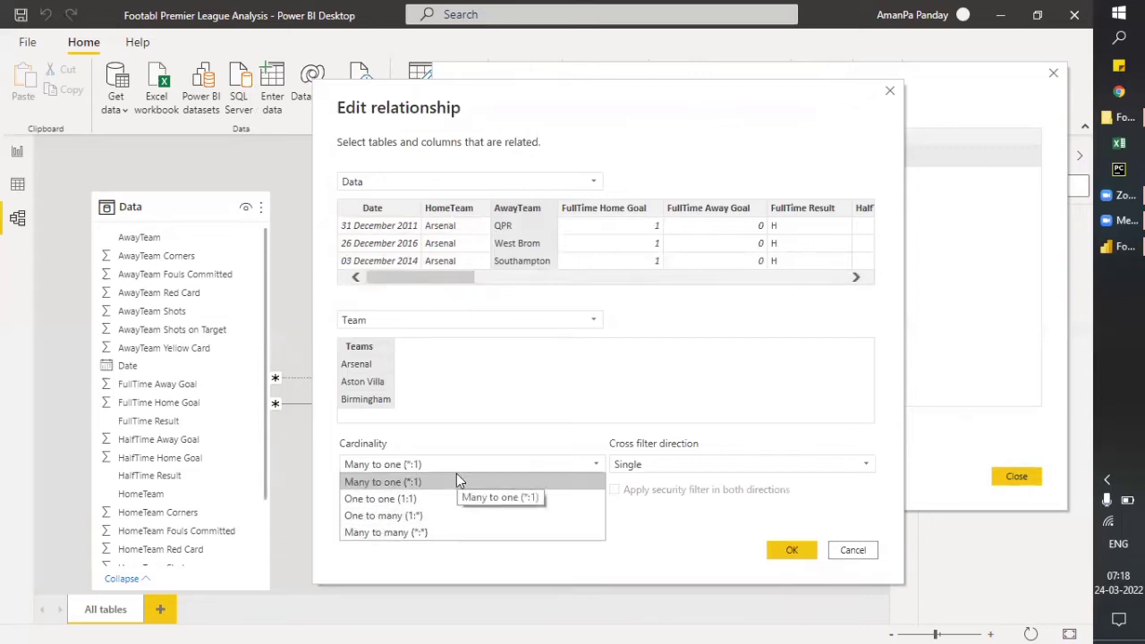
pyautogui.click(634, 532)
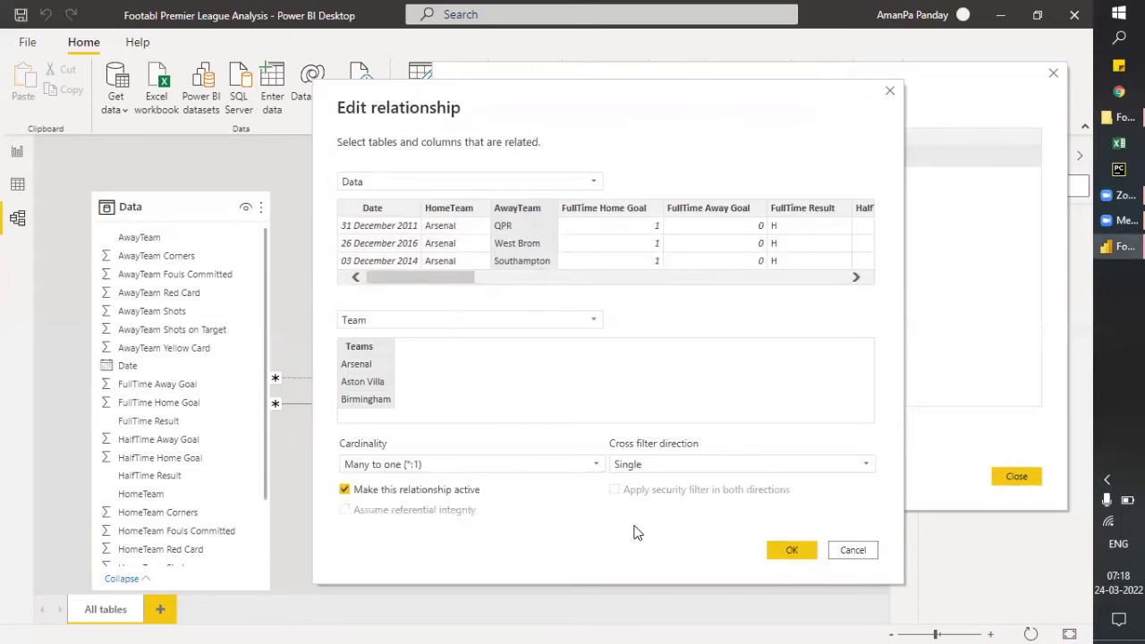
pyautogui.click(399, 467)
pyautogui.click(413, 490)
pyautogui.click(398, 492)
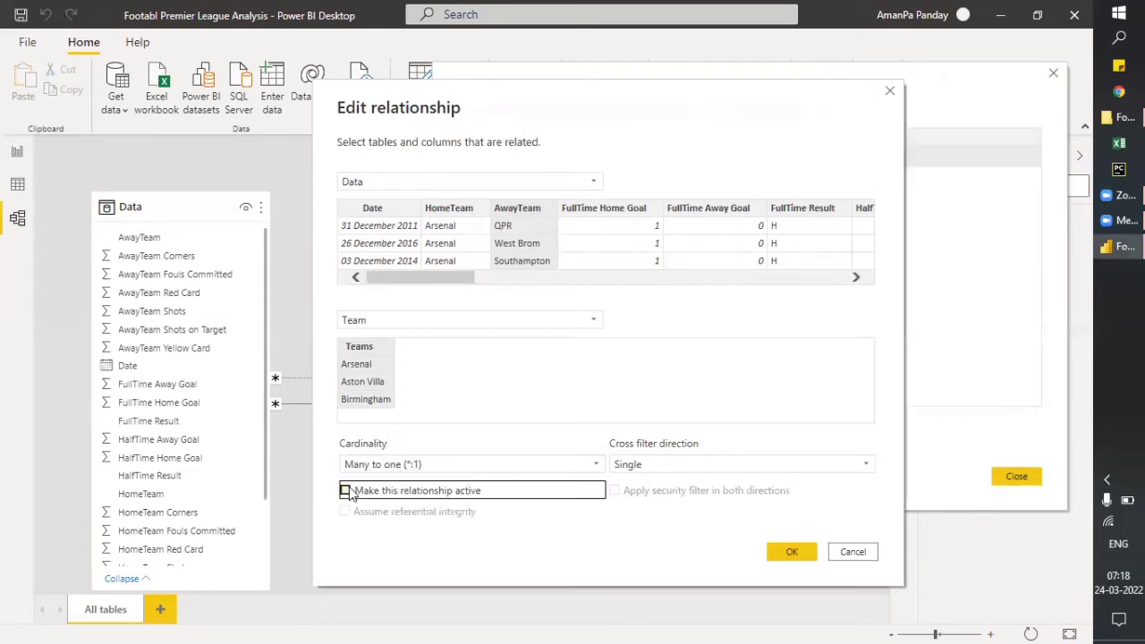
pyautogui.click(410, 493)
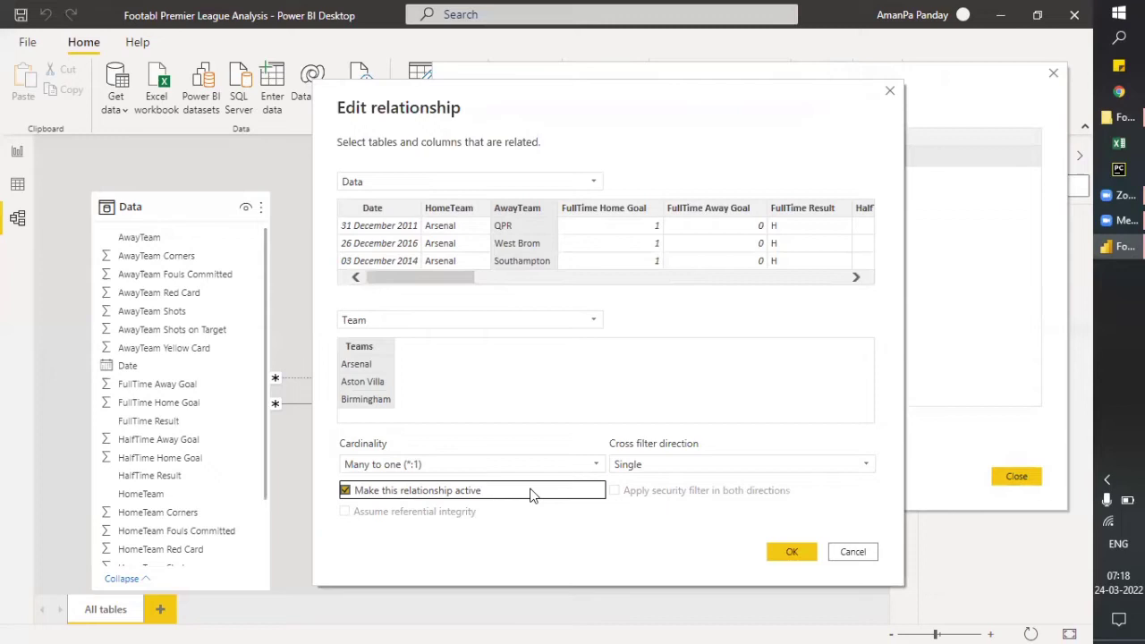
pyautogui.click(724, 465)
pyautogui.click(724, 467)
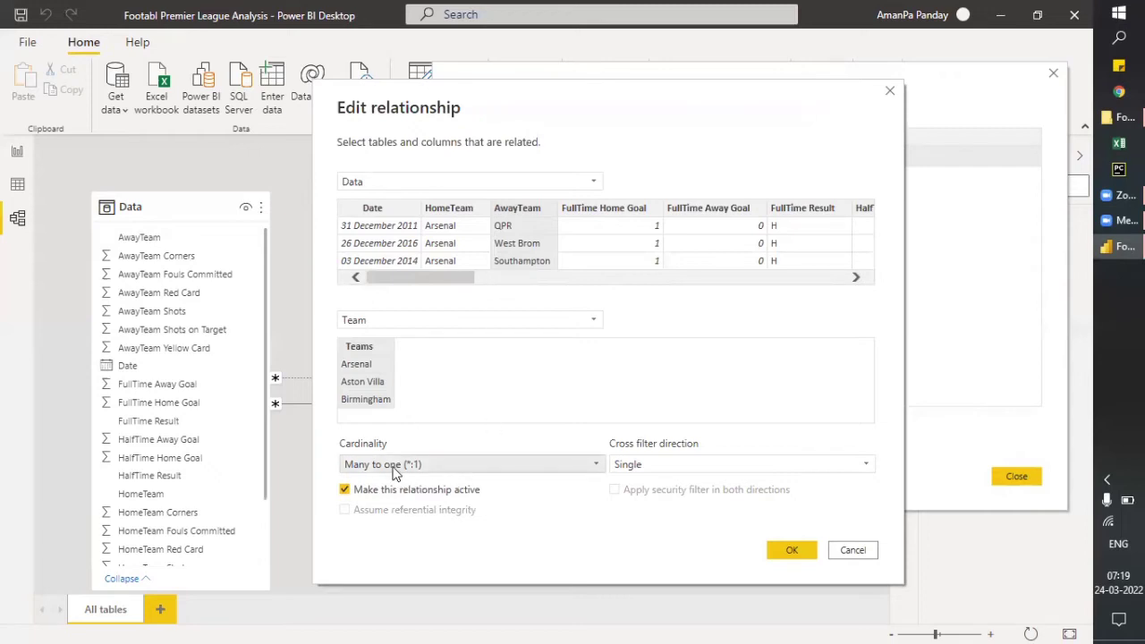
# Select AwayTeam in Data and Teams in Team as the related columns, and confirm the relationship settings.
pyautogui.click(516, 211)
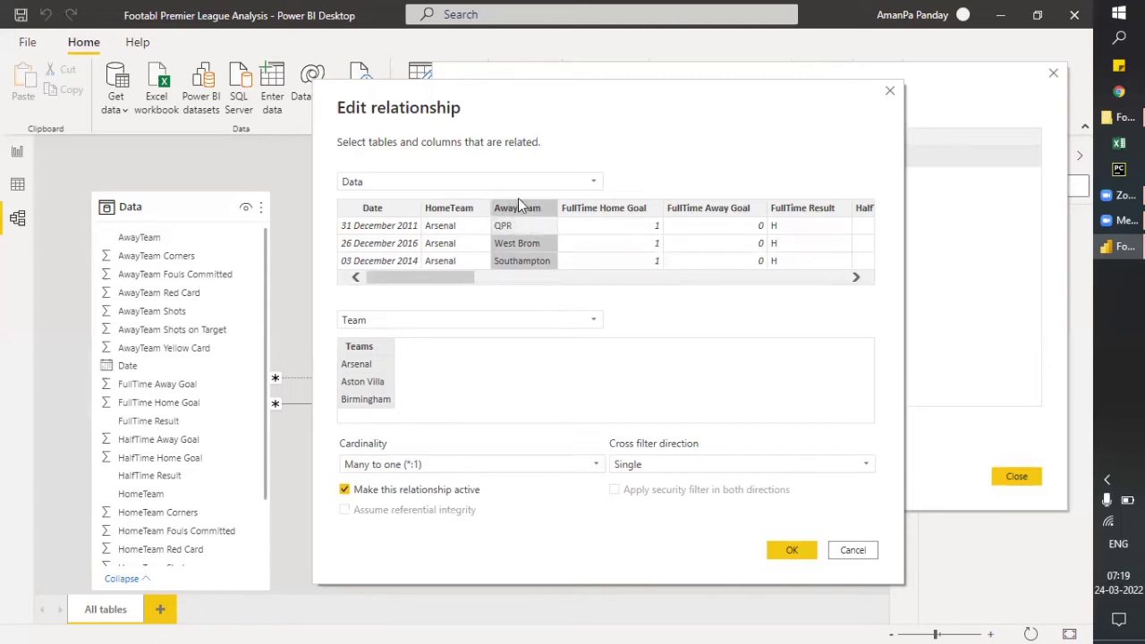
pyautogui.click(363, 351)
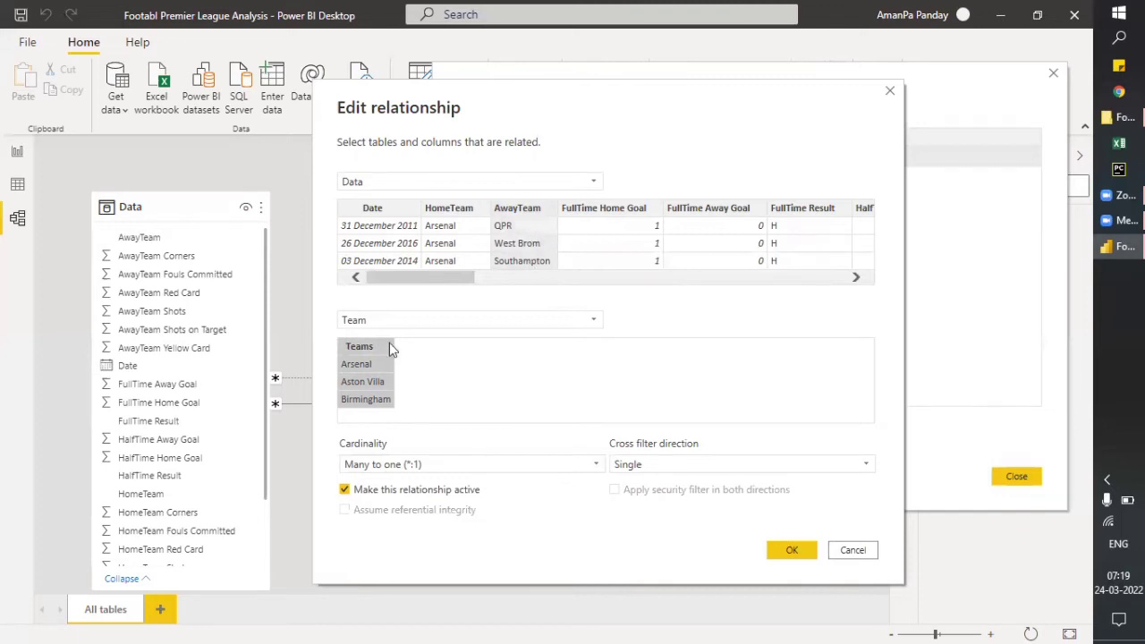
pyautogui.click(365, 399)
pyautogui.click(791, 550)
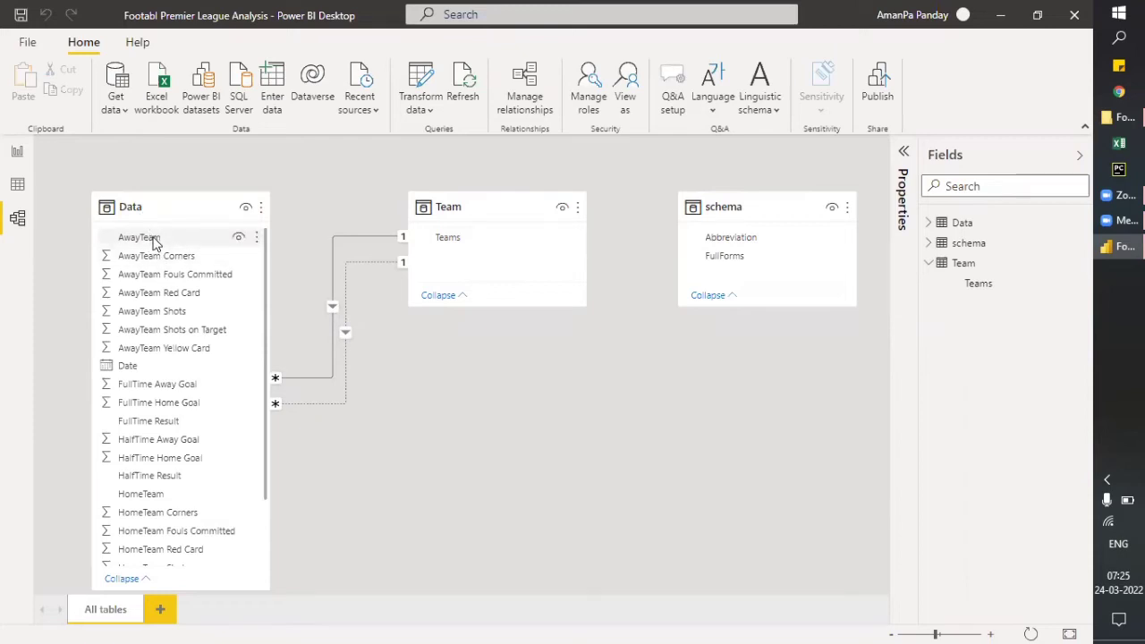
pyautogui.click(480, 208)
pyautogui.click(181, 196)
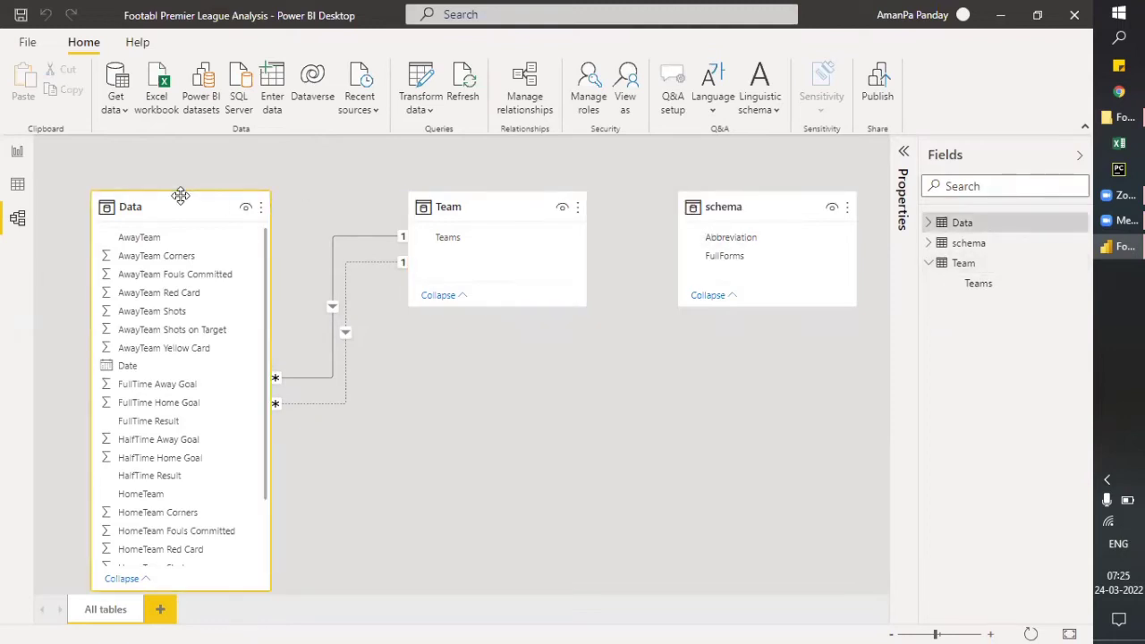
pyautogui.click(509, 224)
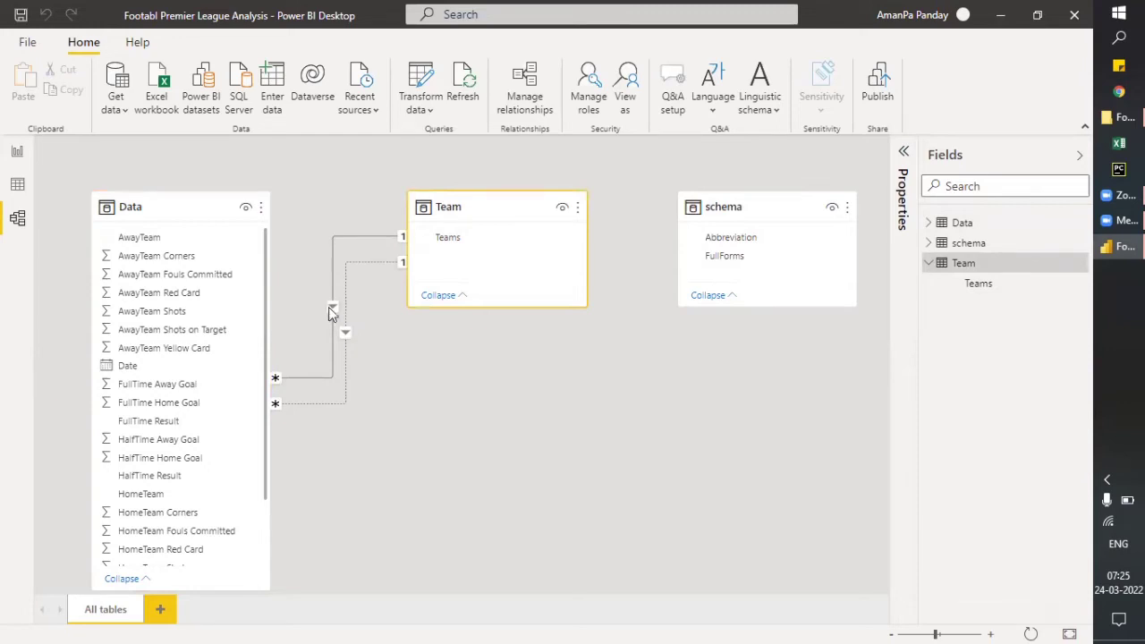
pyautogui.click(452, 342)
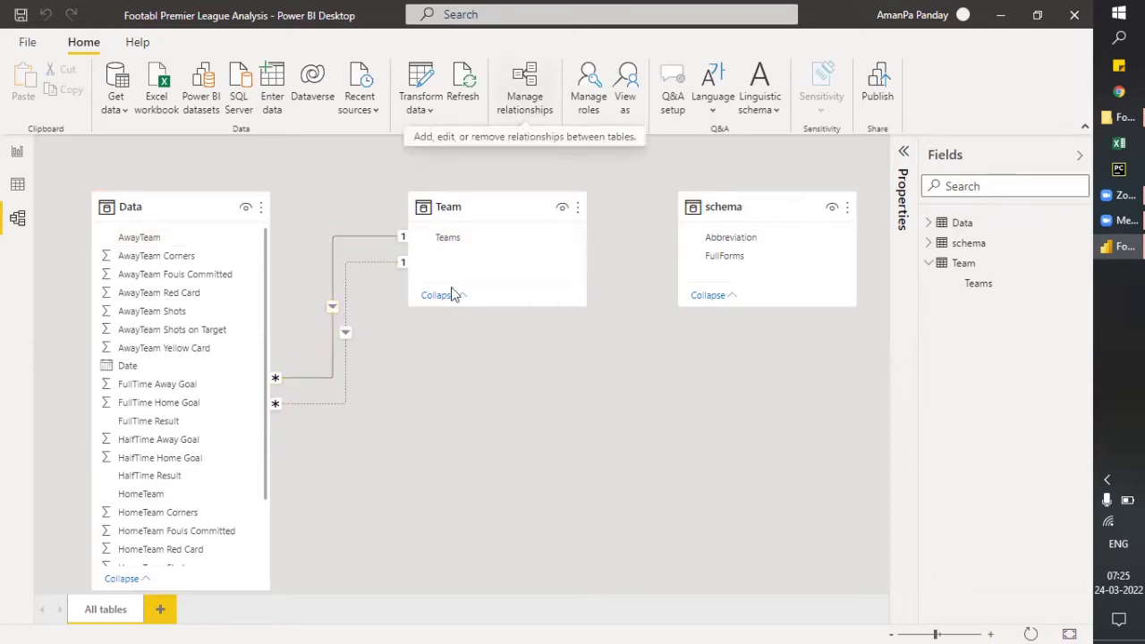
# Open the active AwayTeam relationship between Data and Team for editing and set its cross filter direction to Both.
pyautogui.rightClick(335, 310)
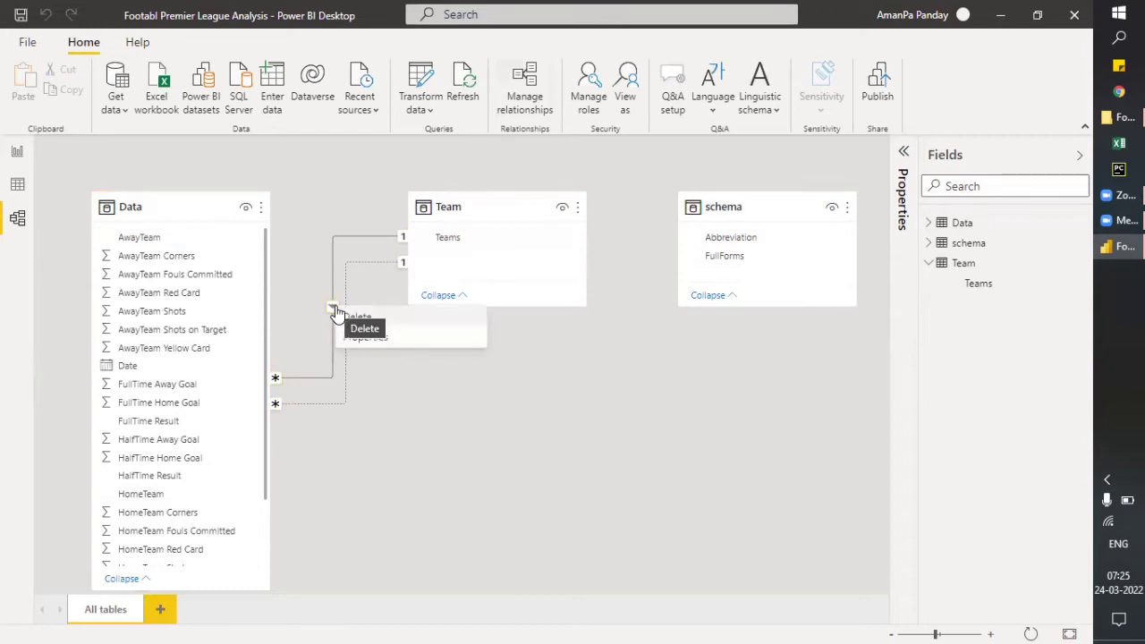
pyautogui.click(358, 337)
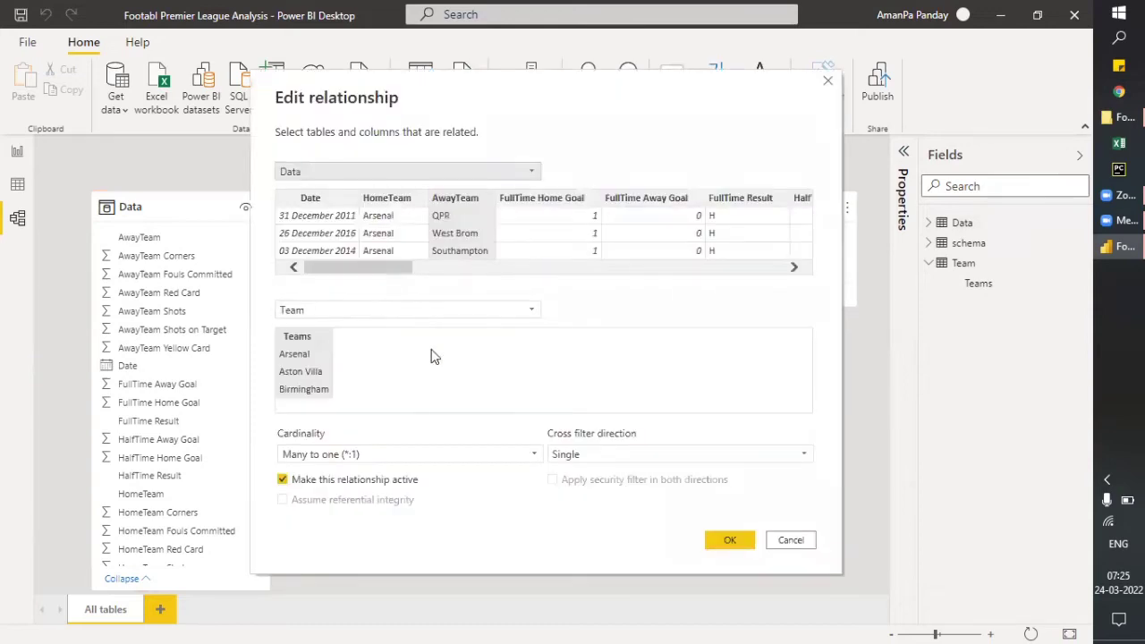
pyautogui.click(617, 454)
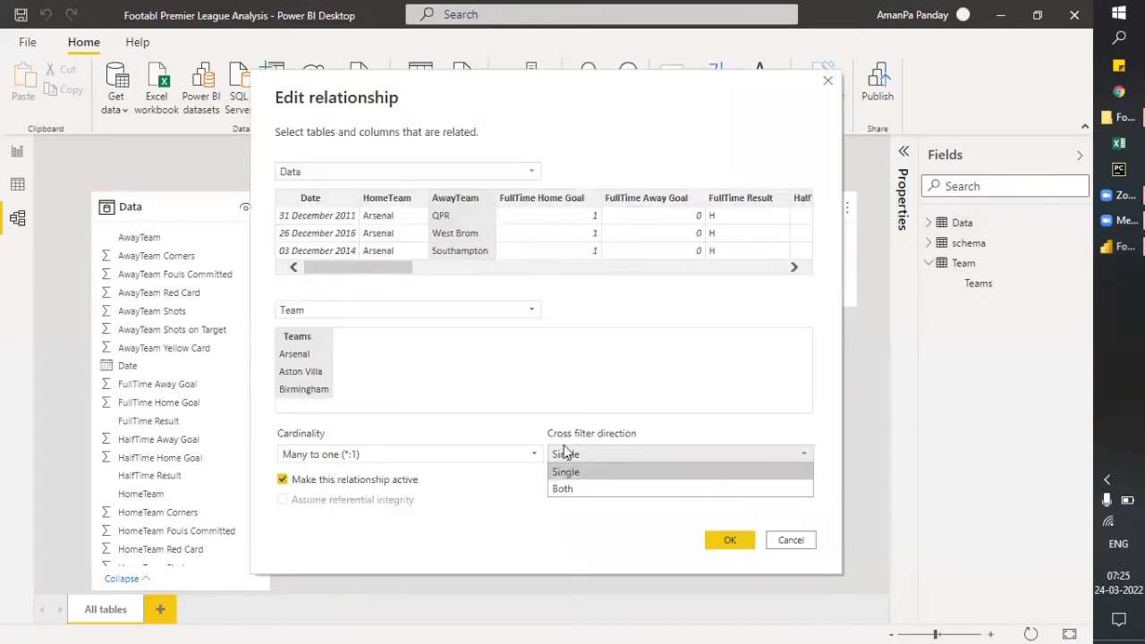
pyautogui.click(591, 488)
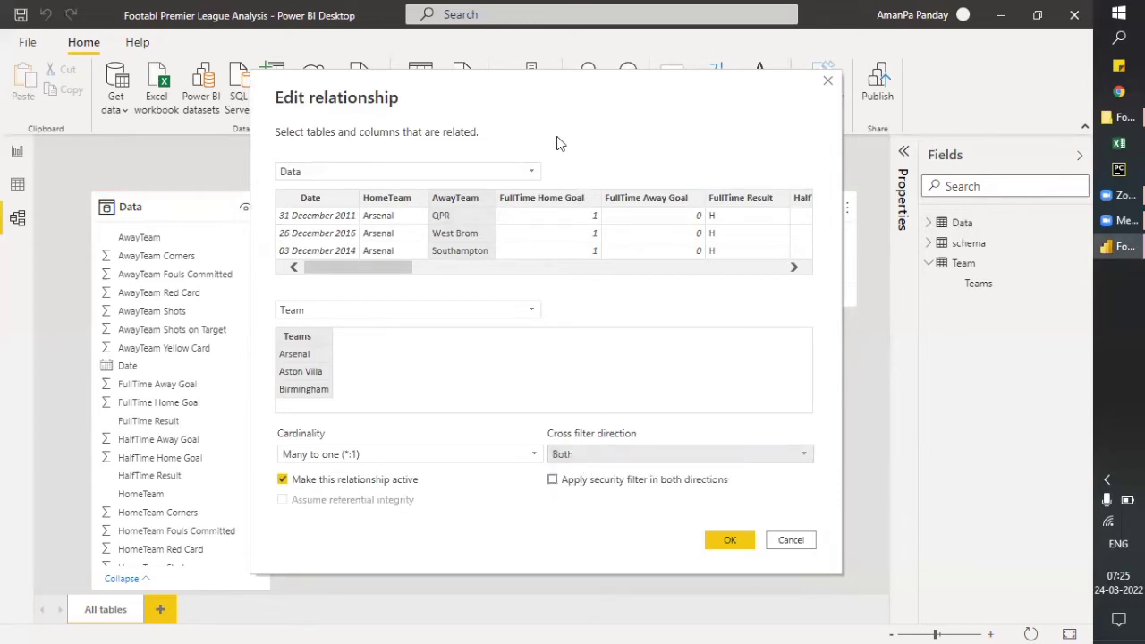
pyautogui.moveTo(514, 86); pyautogui.dragTo(705, 62)
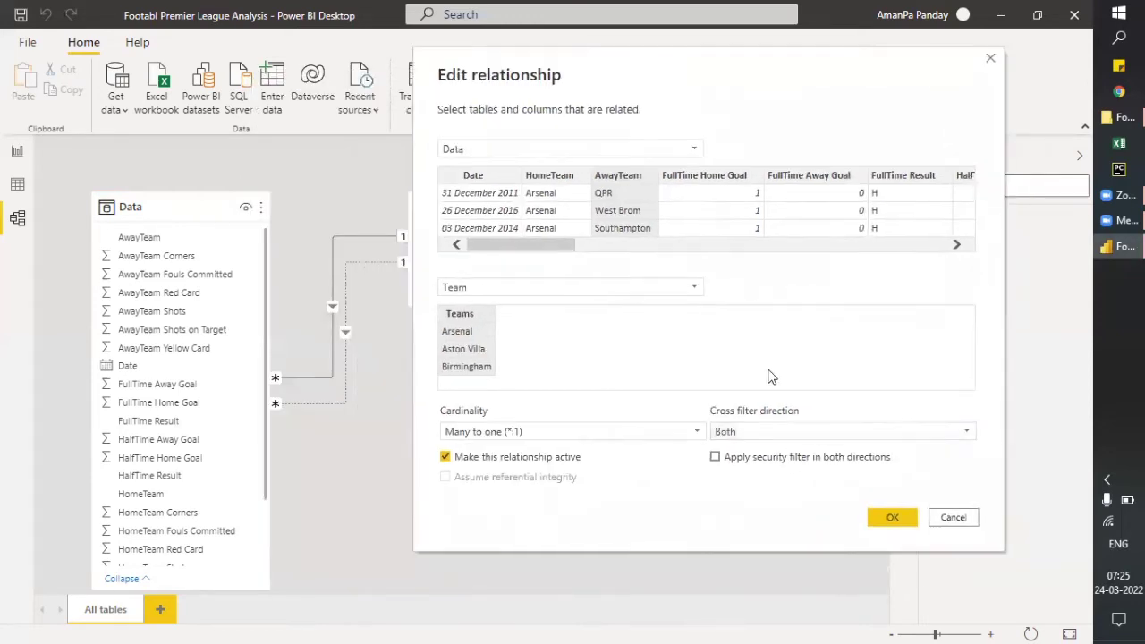
# Switch the relationship's cross filter direction to Single and back to Both to compare the two options.
pyautogui.click(752, 432)
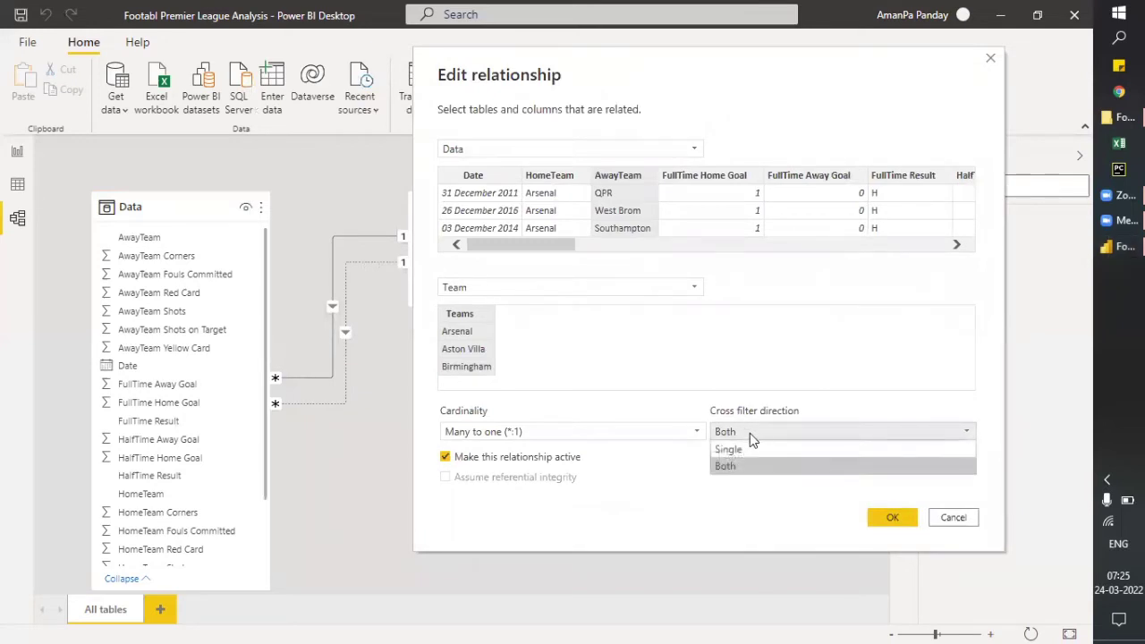
pyautogui.click(754, 453)
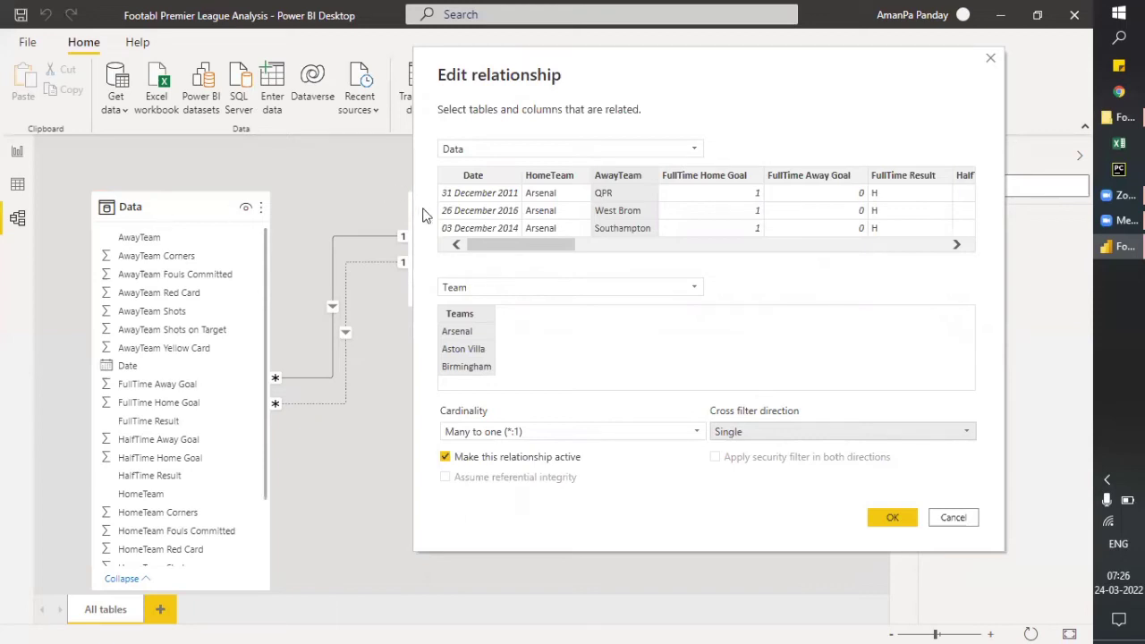
pyautogui.click(758, 432)
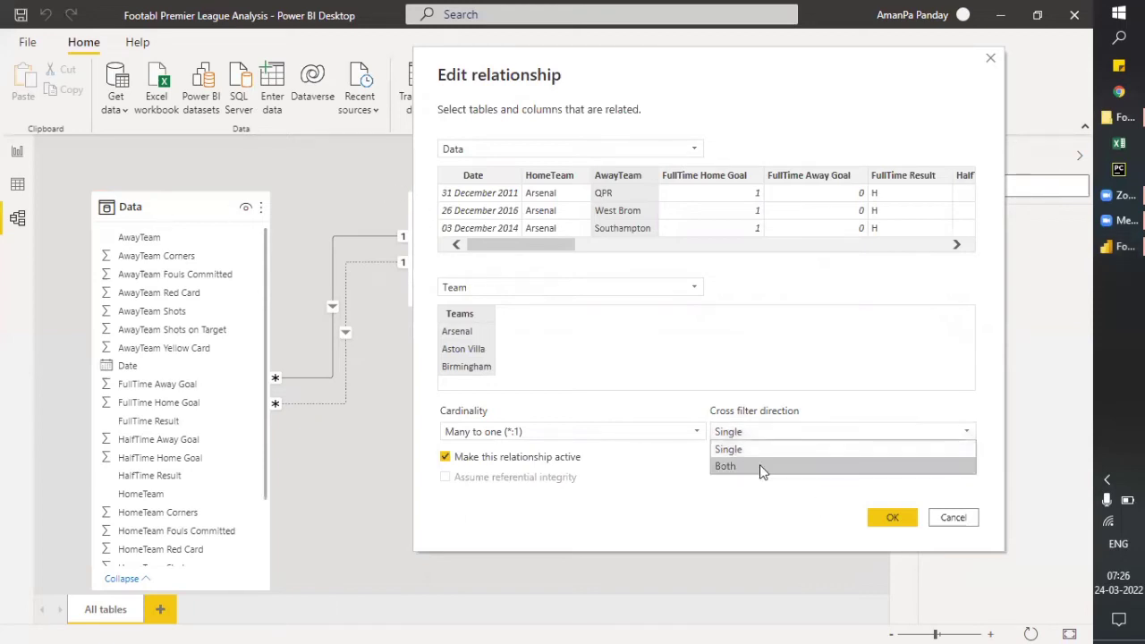
pyautogui.click(759, 465)
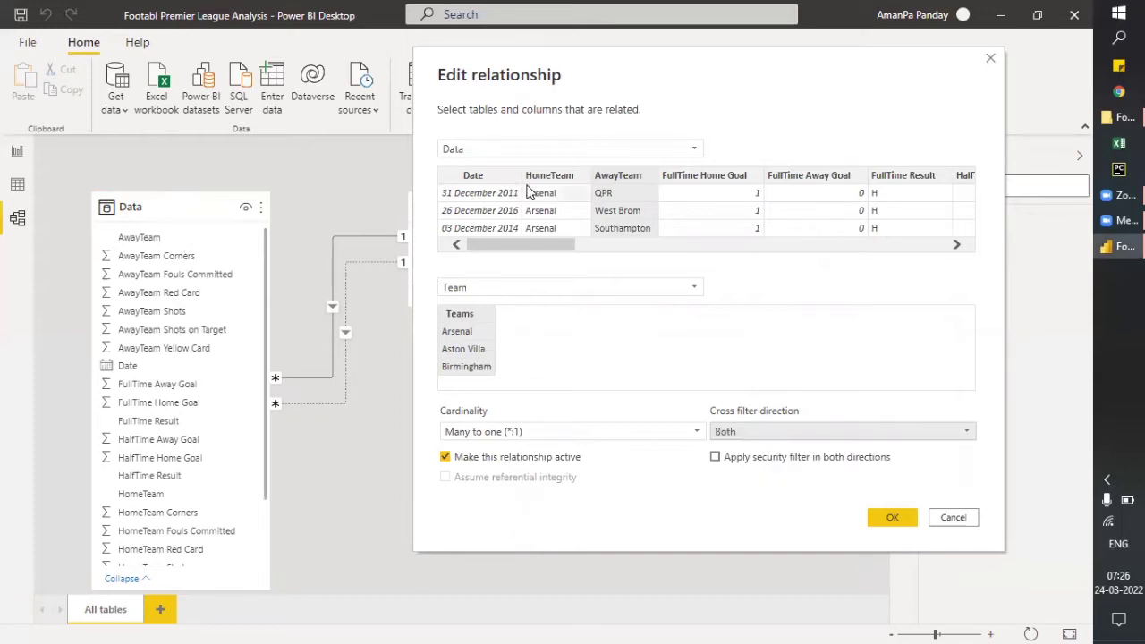
# Set the AwayTeam relationship's cross filter direction to Single and confirm the relationship settings.
pyautogui.click(739, 435)
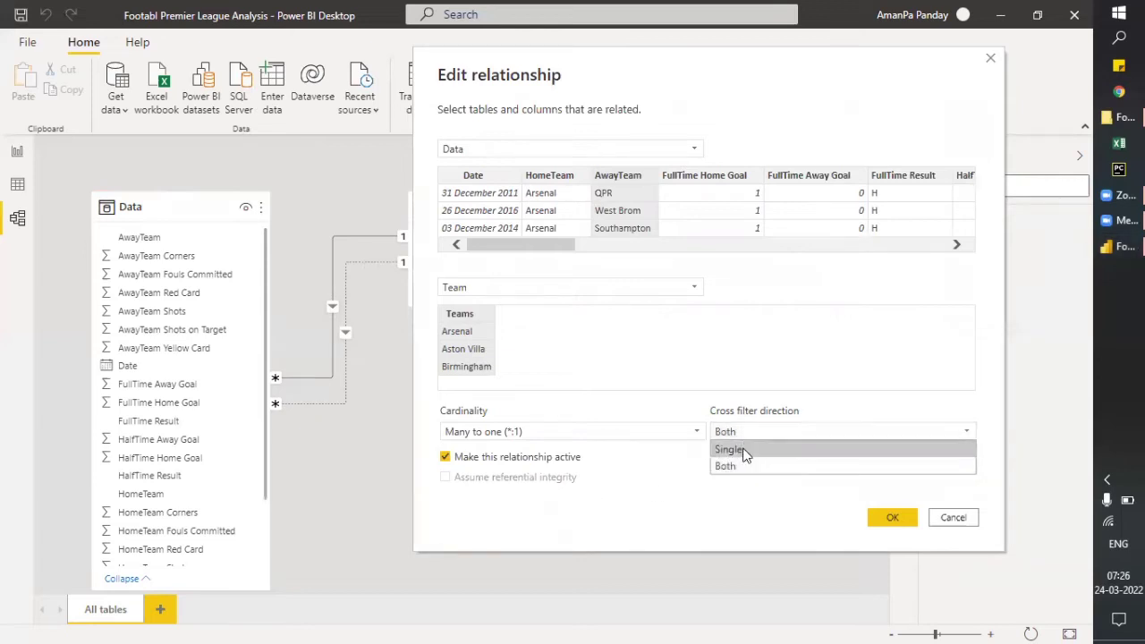
pyautogui.click(742, 450)
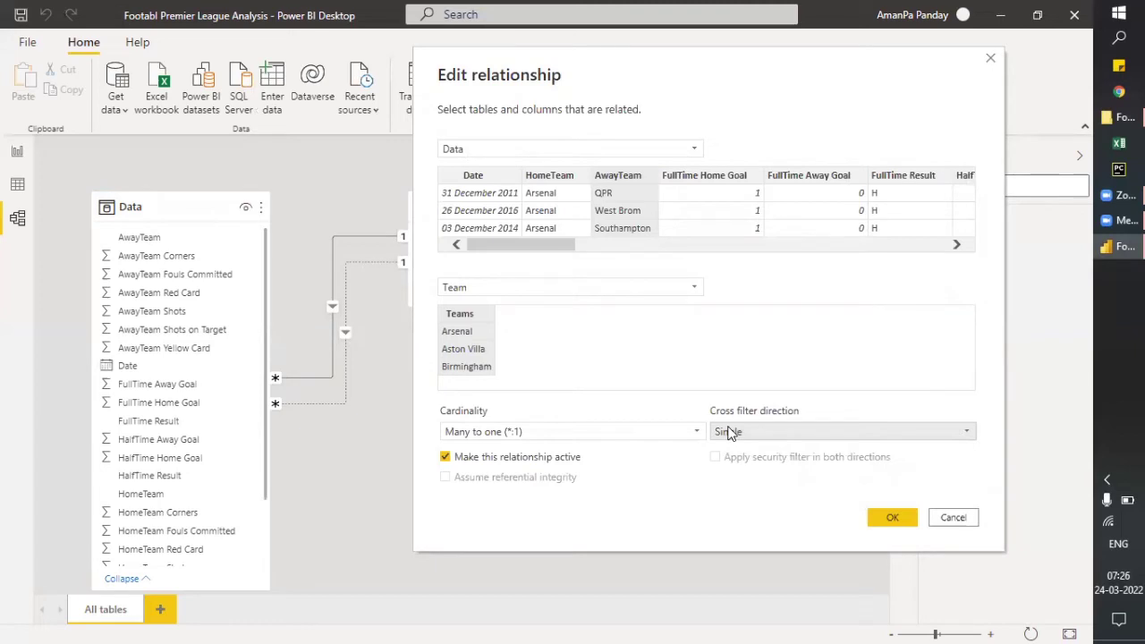
pyautogui.click(894, 519)
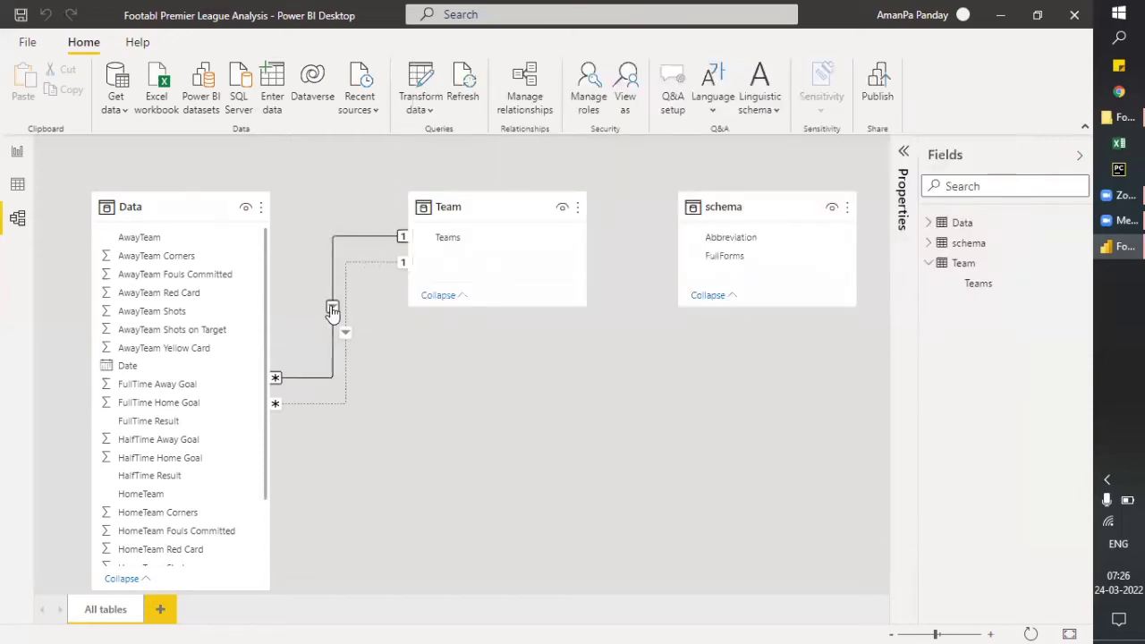
# Delete the active relationship between AwayTeam in Data and Teams in Team, and confirm the deletion.
pyautogui.doubleClick(331, 307)
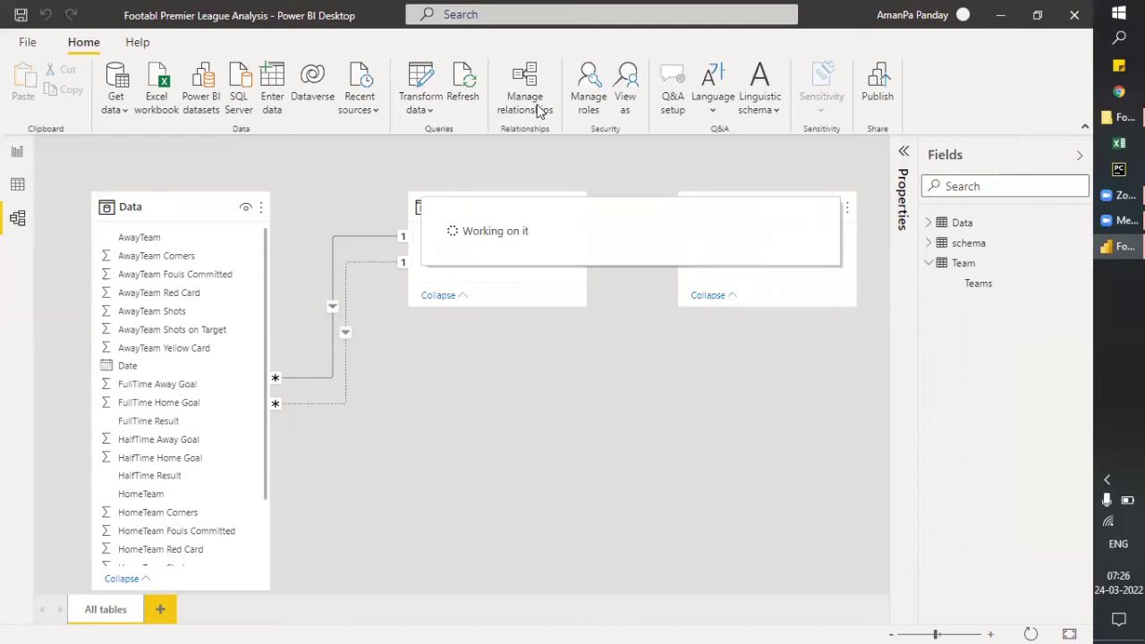
pyautogui.rightClick(334, 309)
pyautogui.click(346, 317)
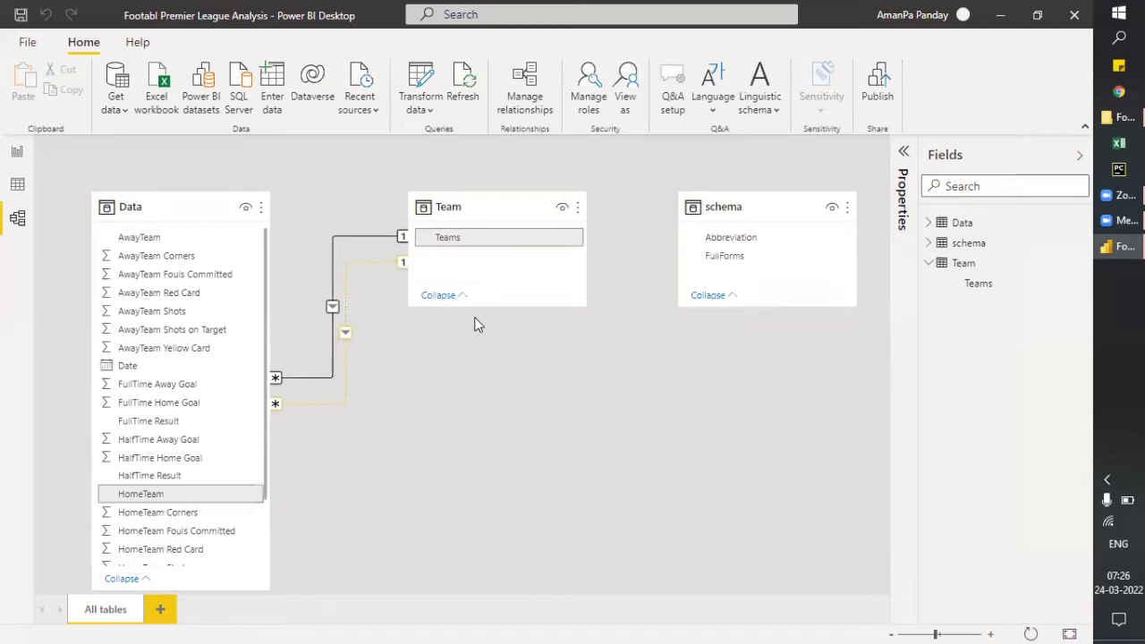
pyautogui.click(440, 341)
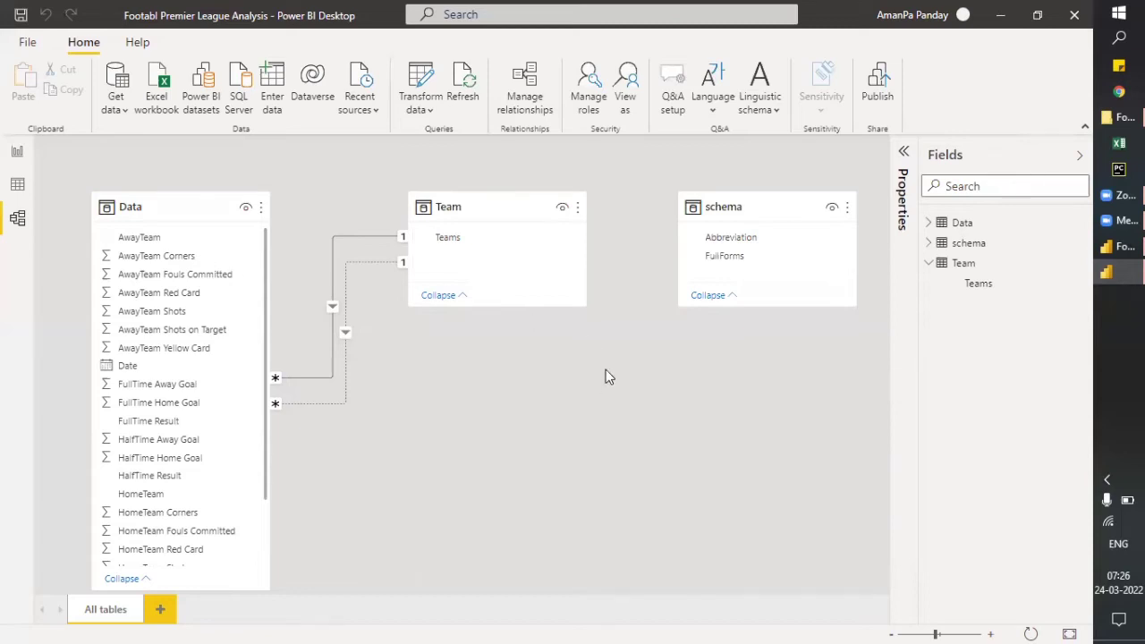
pyautogui.press('Delete')
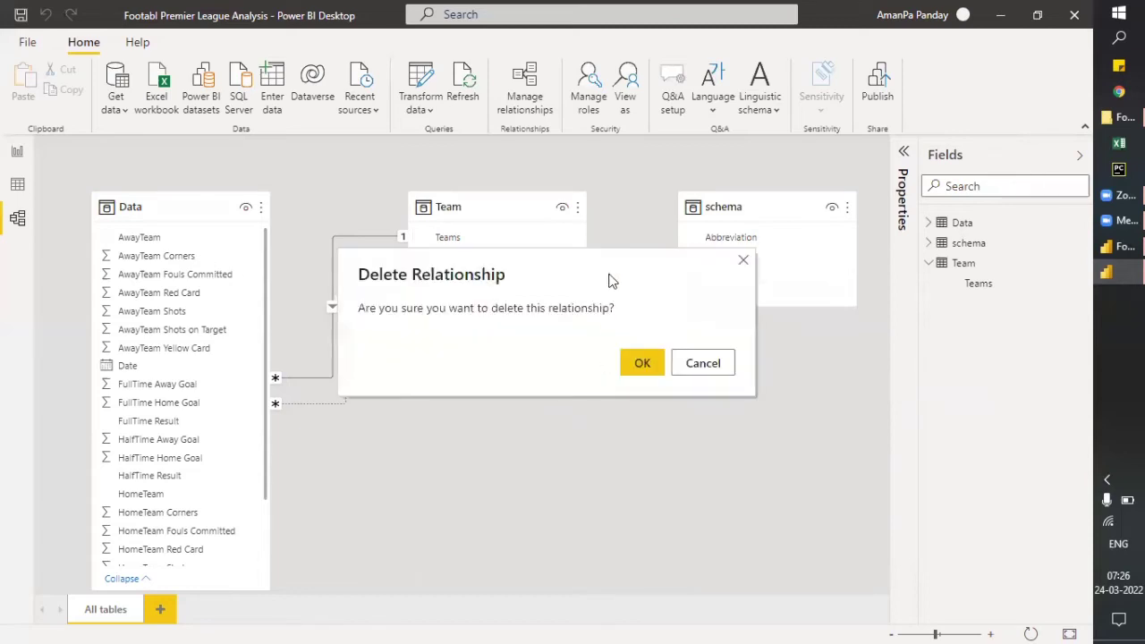
pyautogui.click(636, 361)
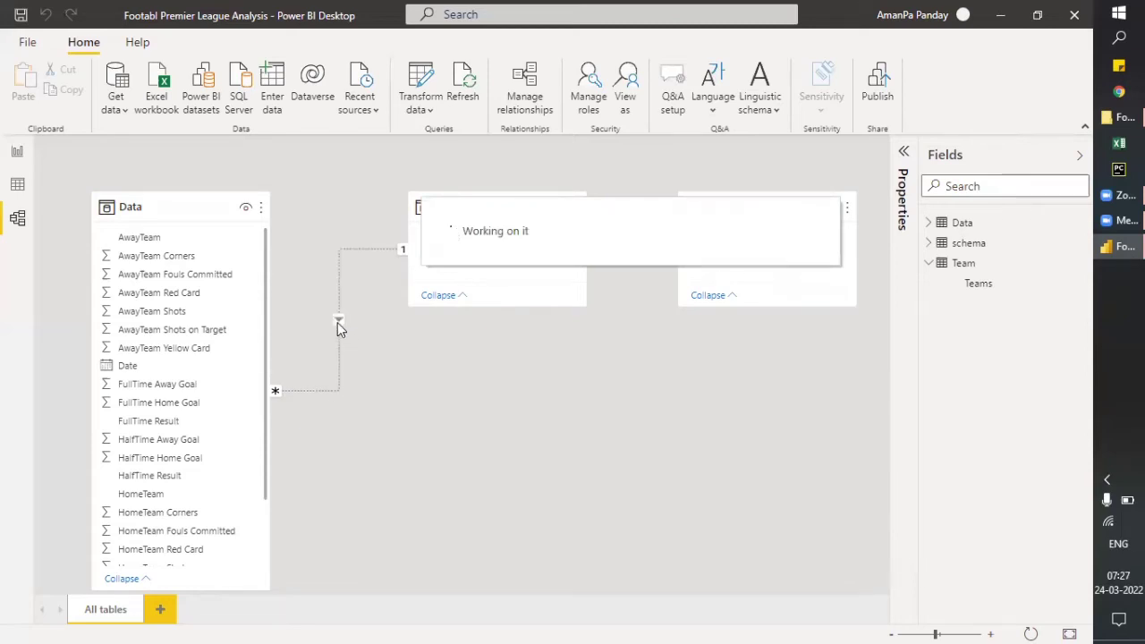
# Delete the remaining inactive relationship between HomeTeam in Data and Teams in Team, and confirm the deletion.
pyautogui.rightClick(339, 322)
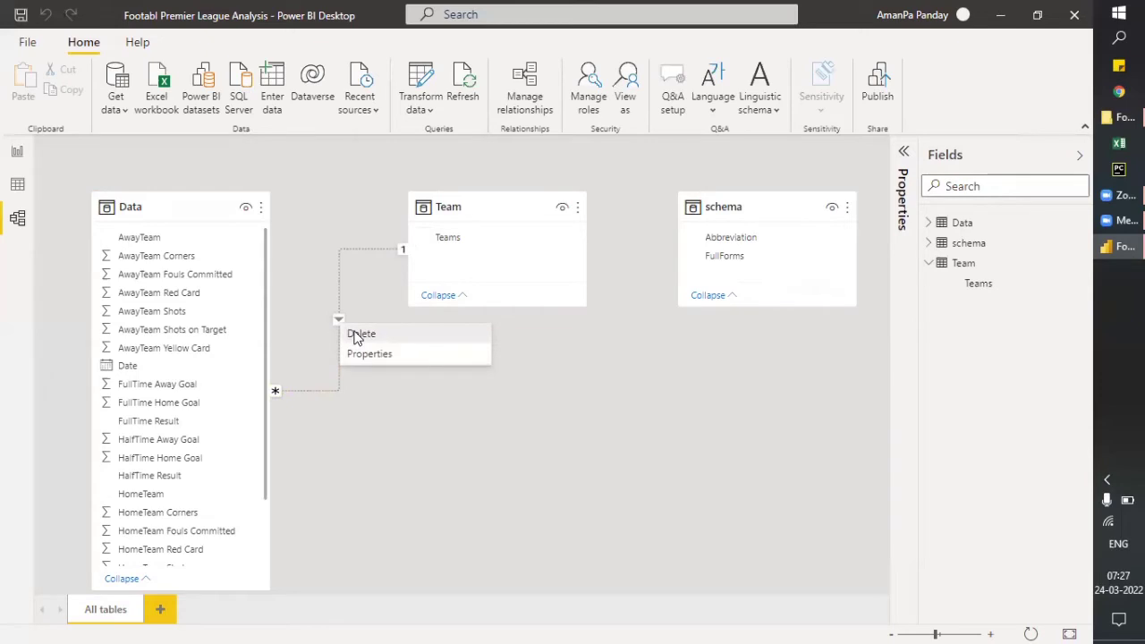
pyautogui.click(354, 338)
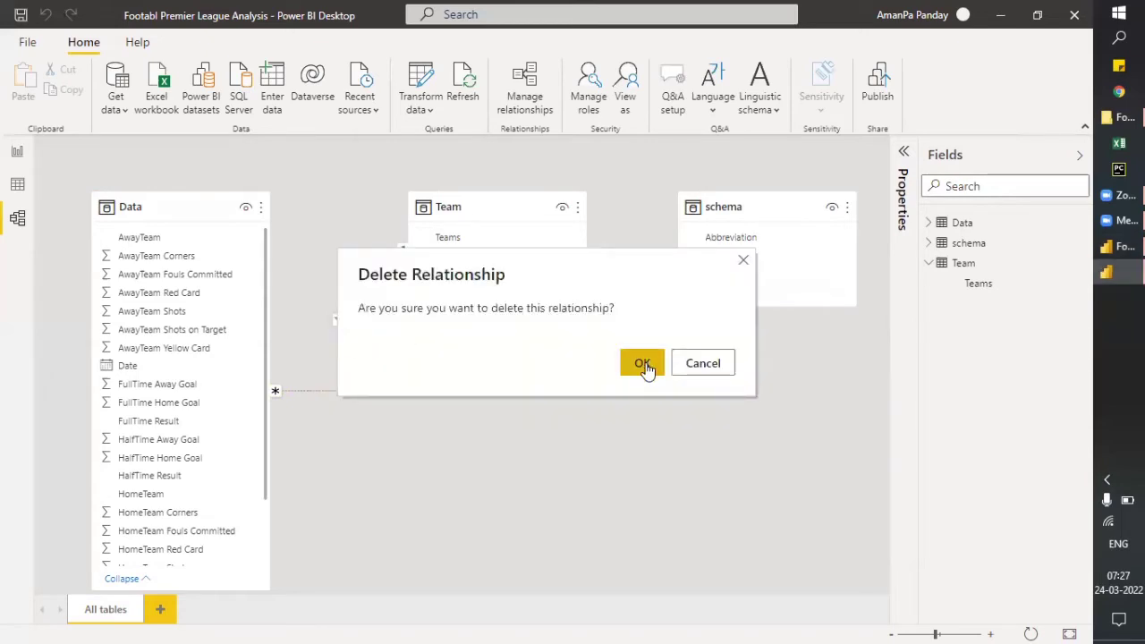
pyautogui.click(644, 362)
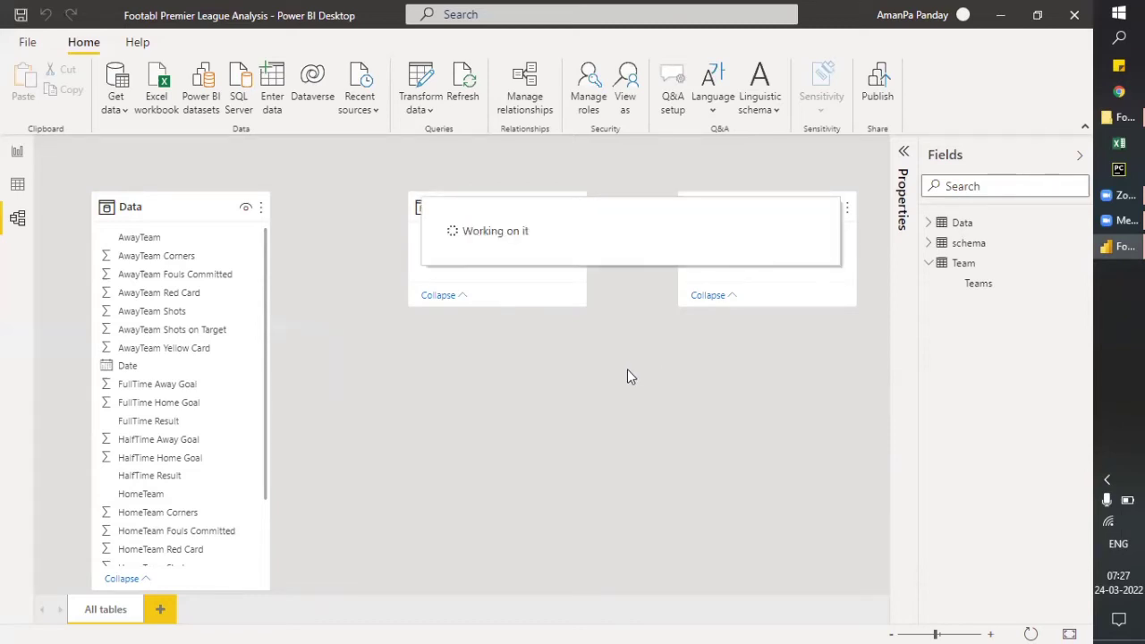
# Start a new relationship from the relationship manager and select Teams in Team and AwayTeam in Data as the related columns.
pyautogui.click(528, 101)
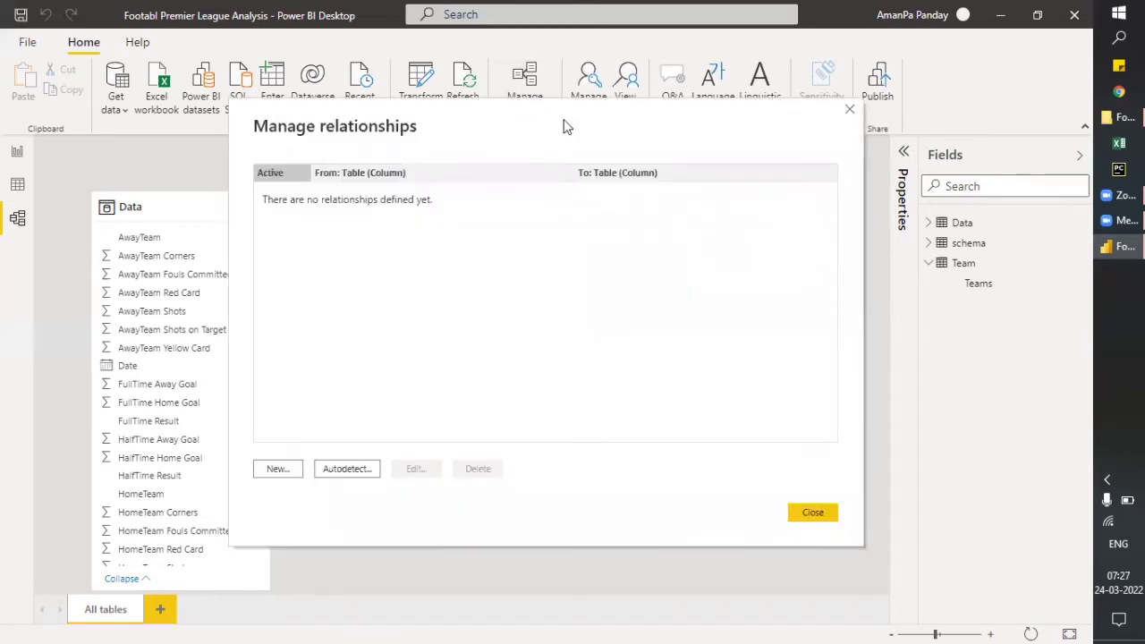
pyautogui.click(356, 478)
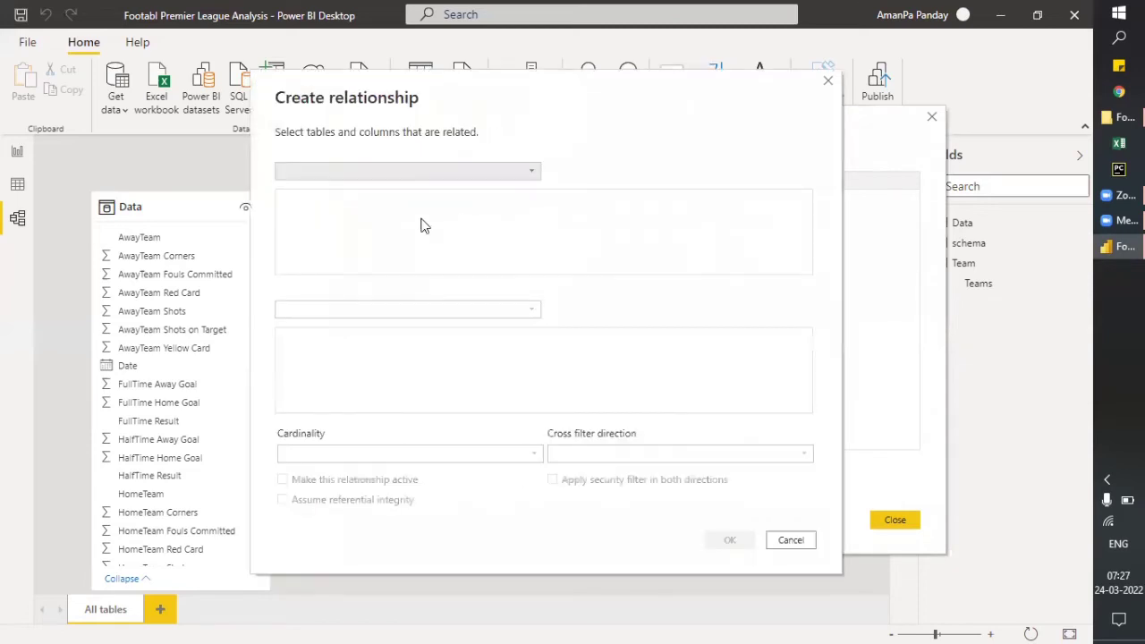
pyautogui.click(326, 172)
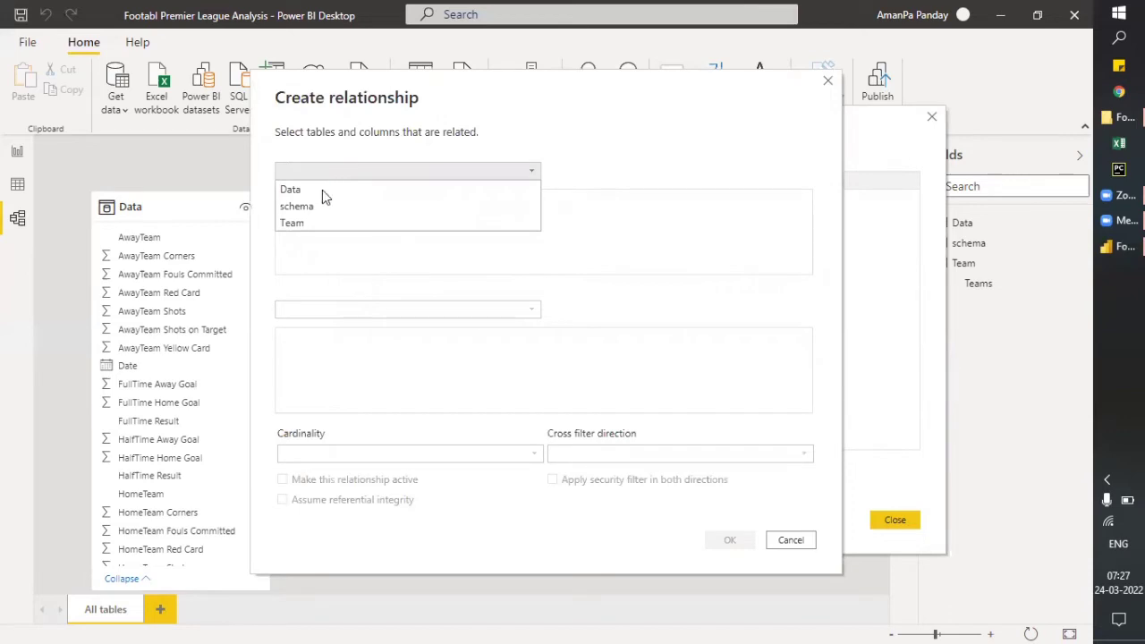
pyautogui.click(317, 225)
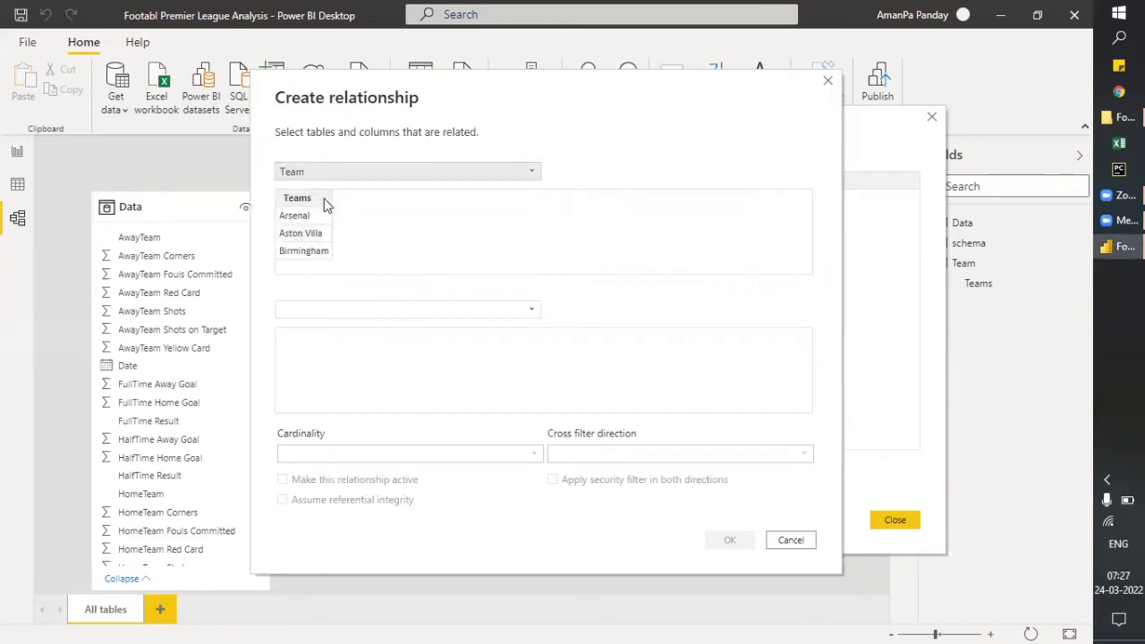
pyautogui.click(314, 211)
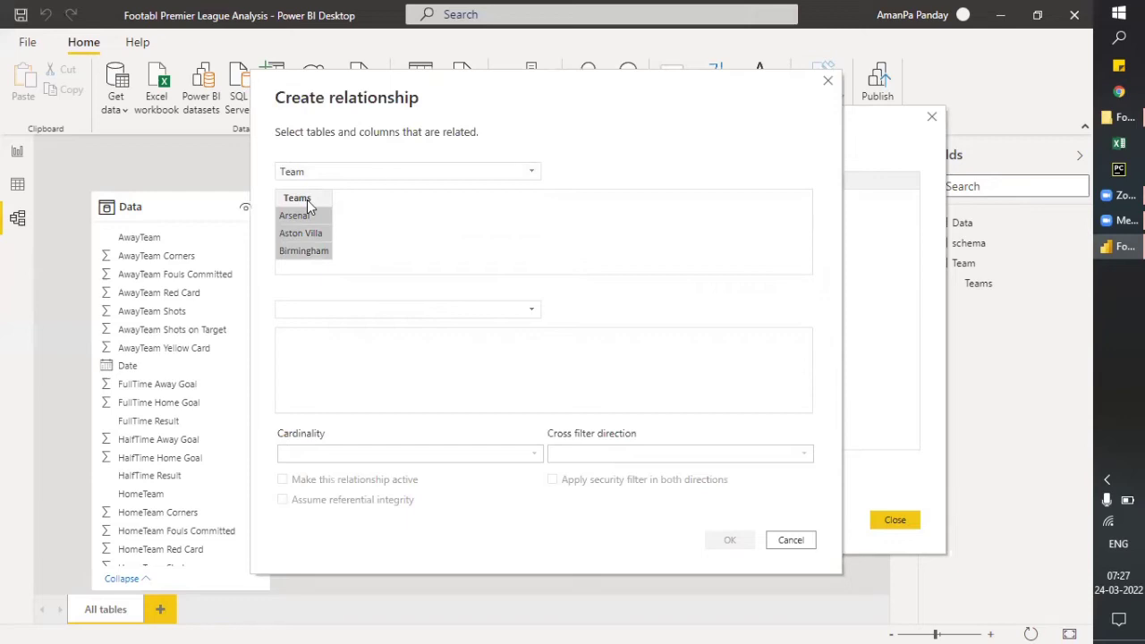
pyautogui.click(328, 310)
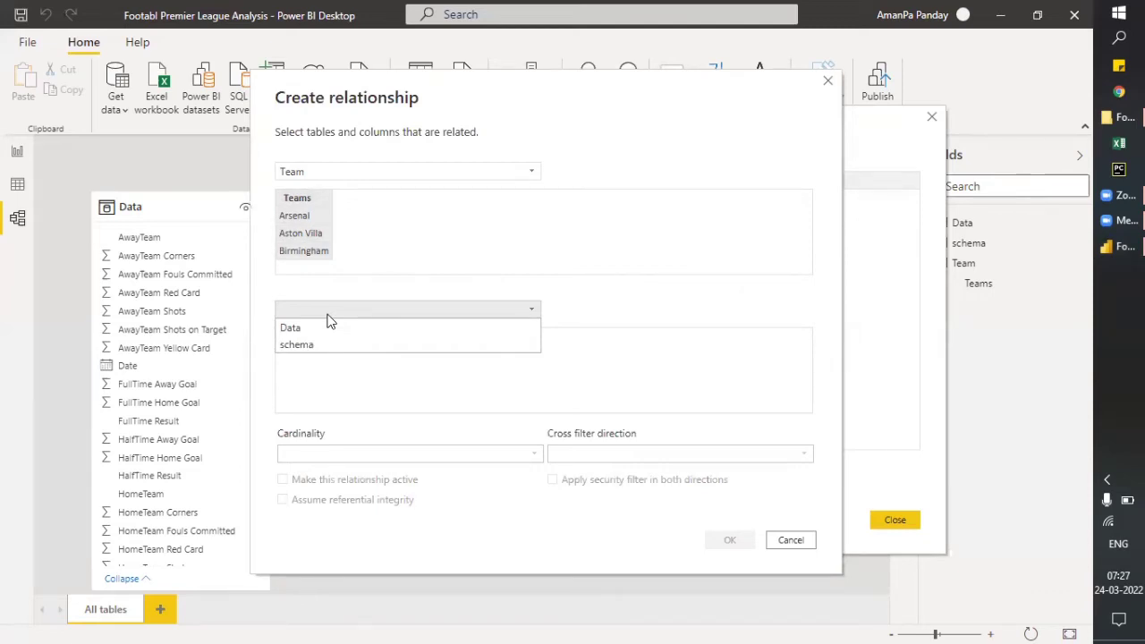
pyautogui.click(325, 333)
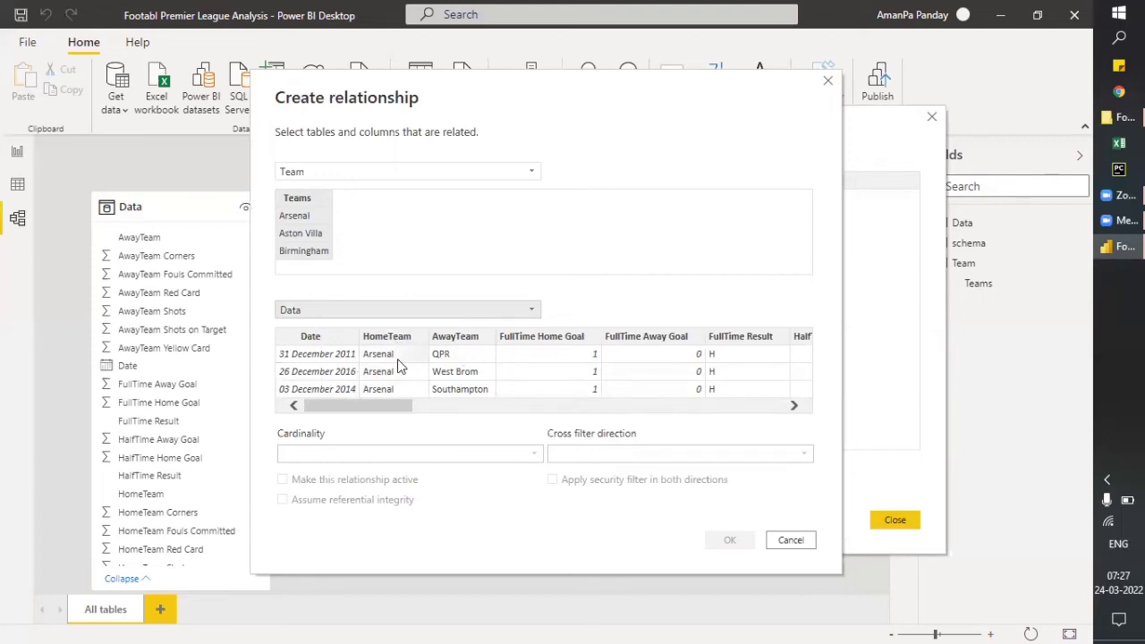
pyautogui.click(461, 340)
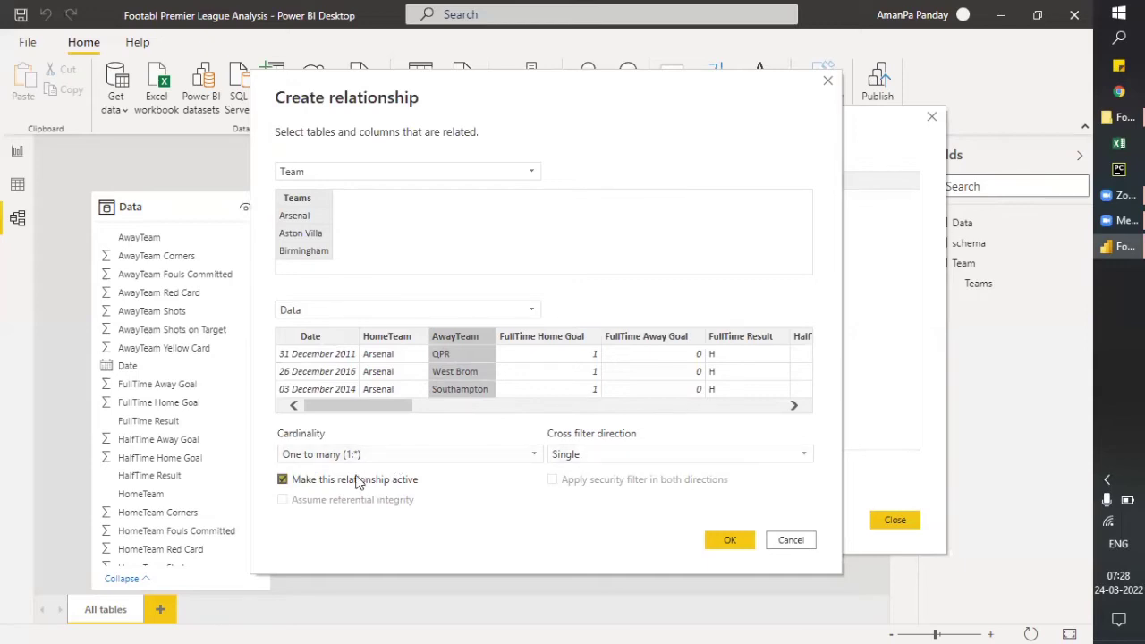
# Check the cardinality and cross filter options, keep One to many (1:*) and Single, and create the active relationship.
pyautogui.click(382, 458)
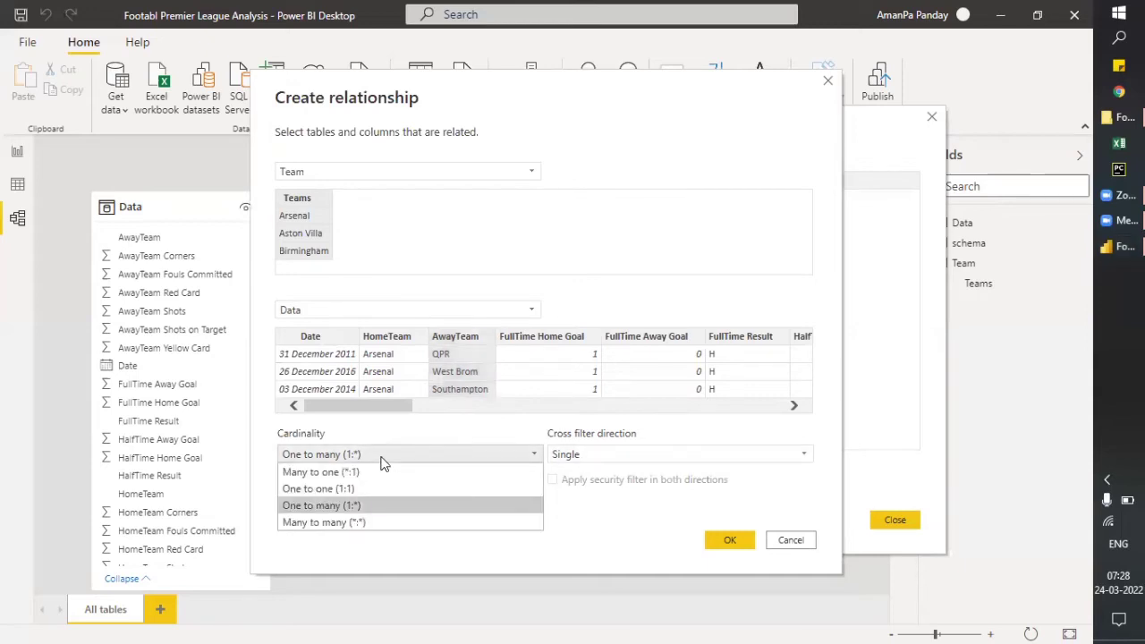
pyautogui.click(382, 459)
pyautogui.click(575, 456)
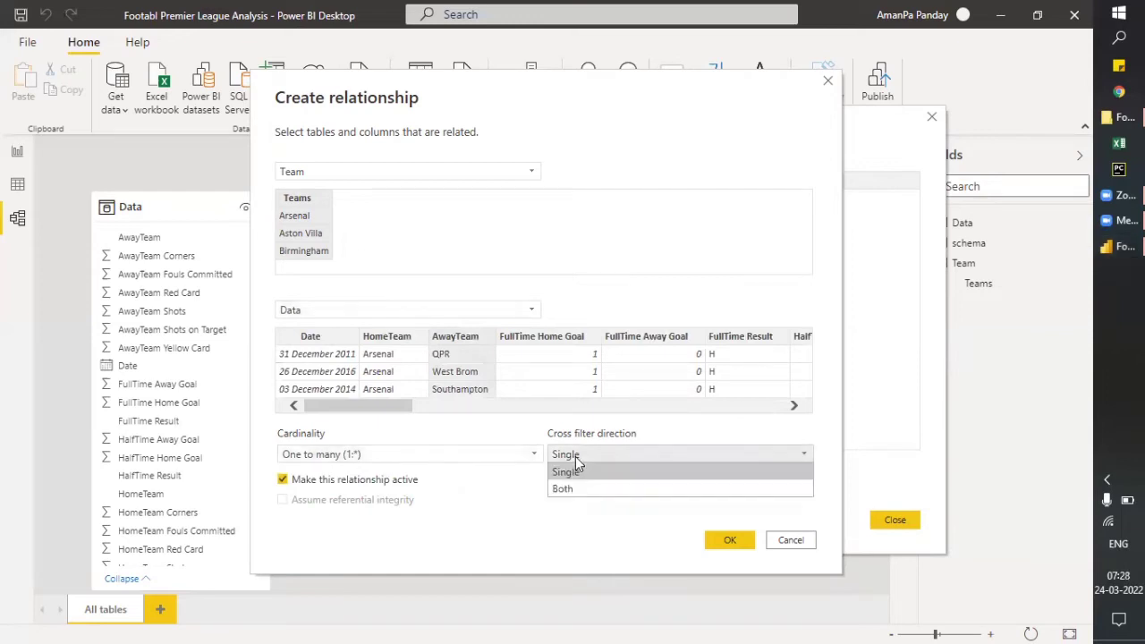
pyautogui.click(575, 456)
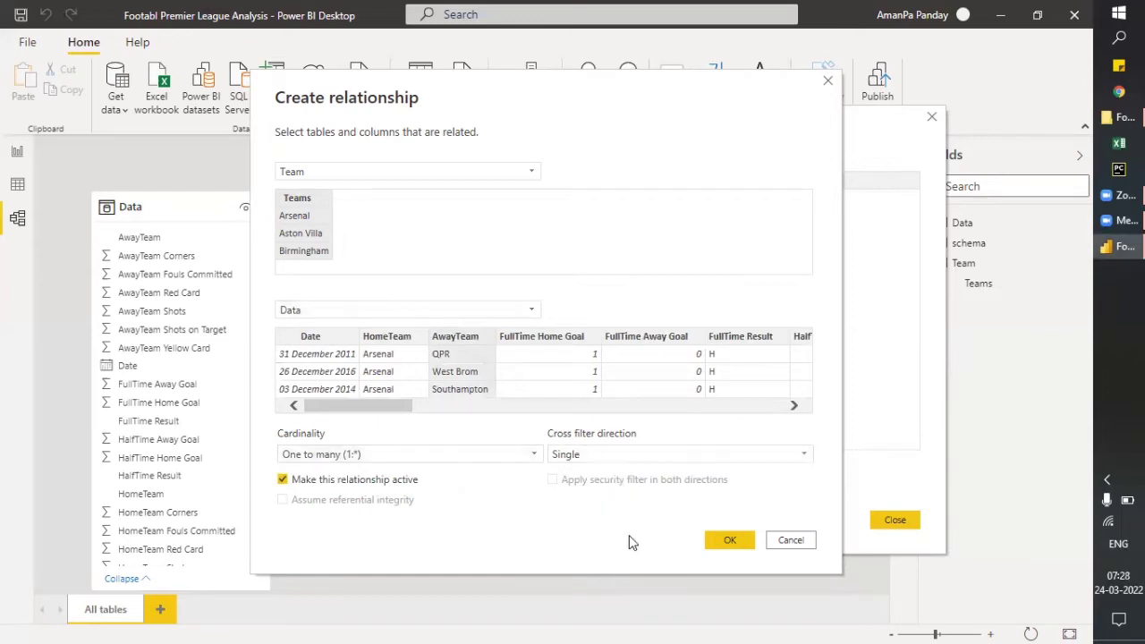
pyautogui.click(730, 541)
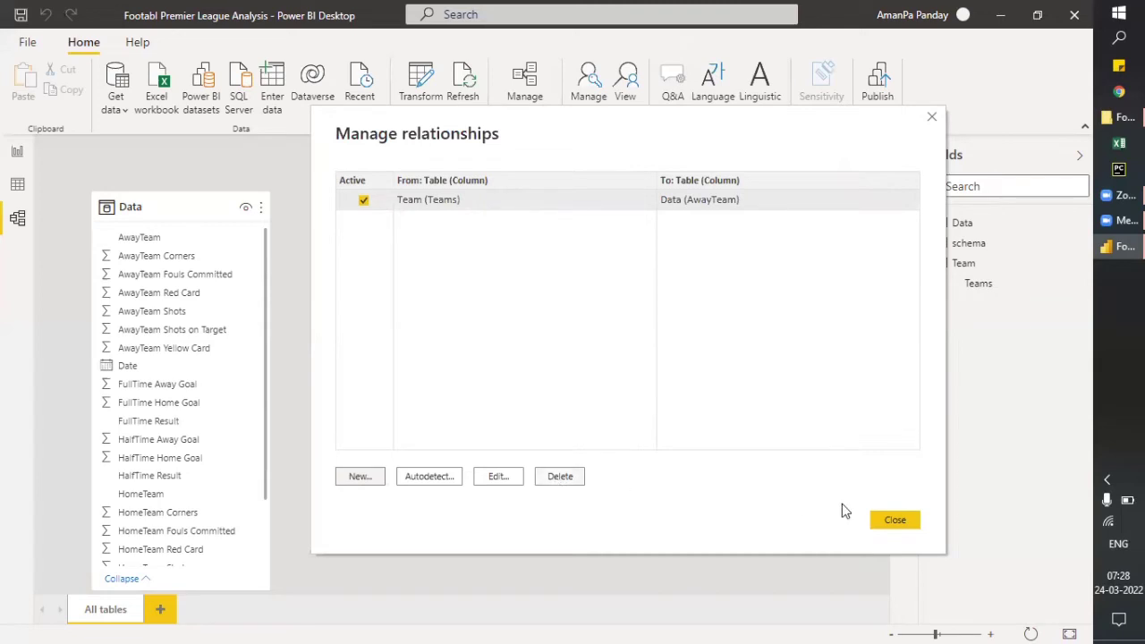
pyautogui.click(909, 519)
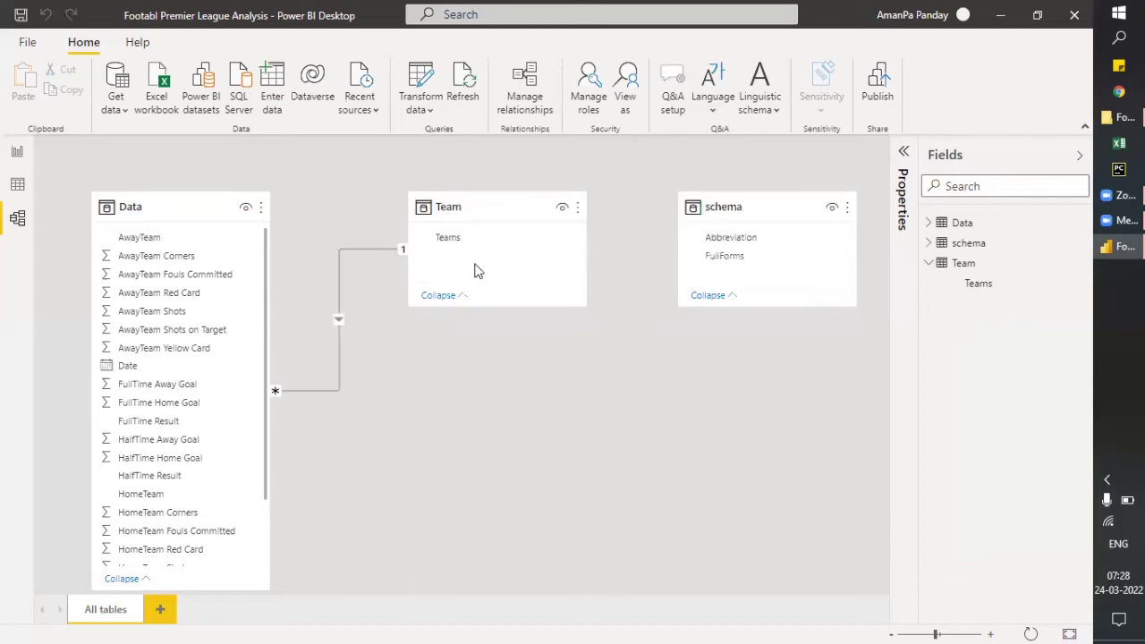
# Create a second, inactive relationship between Teams in Team and HomeTeam in Data, with One to many (1:*) cardinality and Single cross filter direction.
pyautogui.click(526, 82)
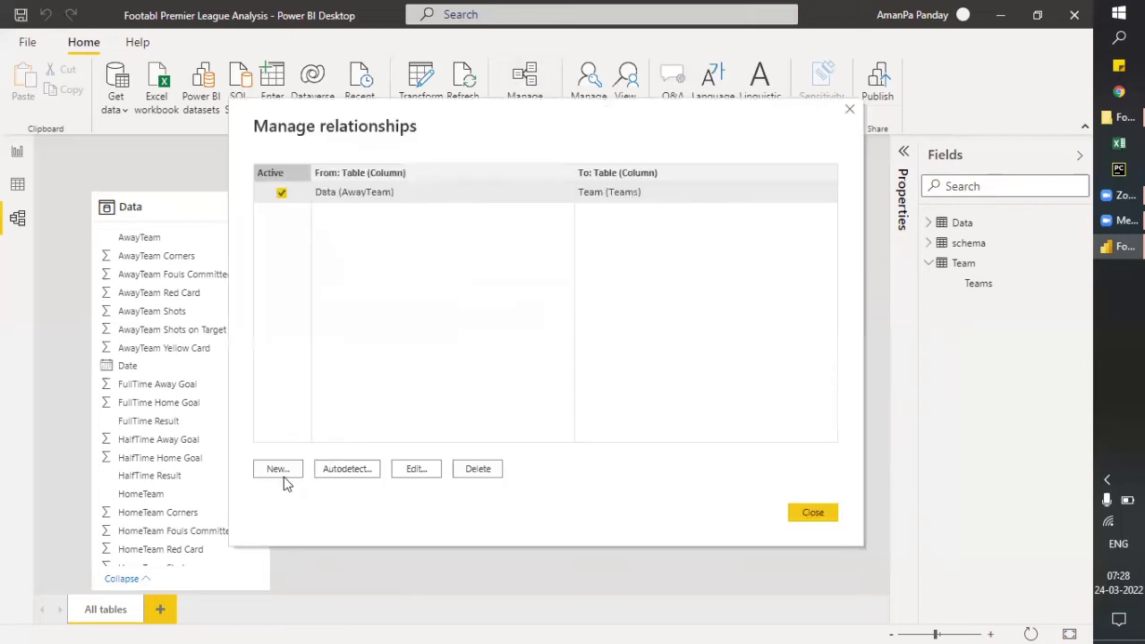
pyautogui.click(284, 473)
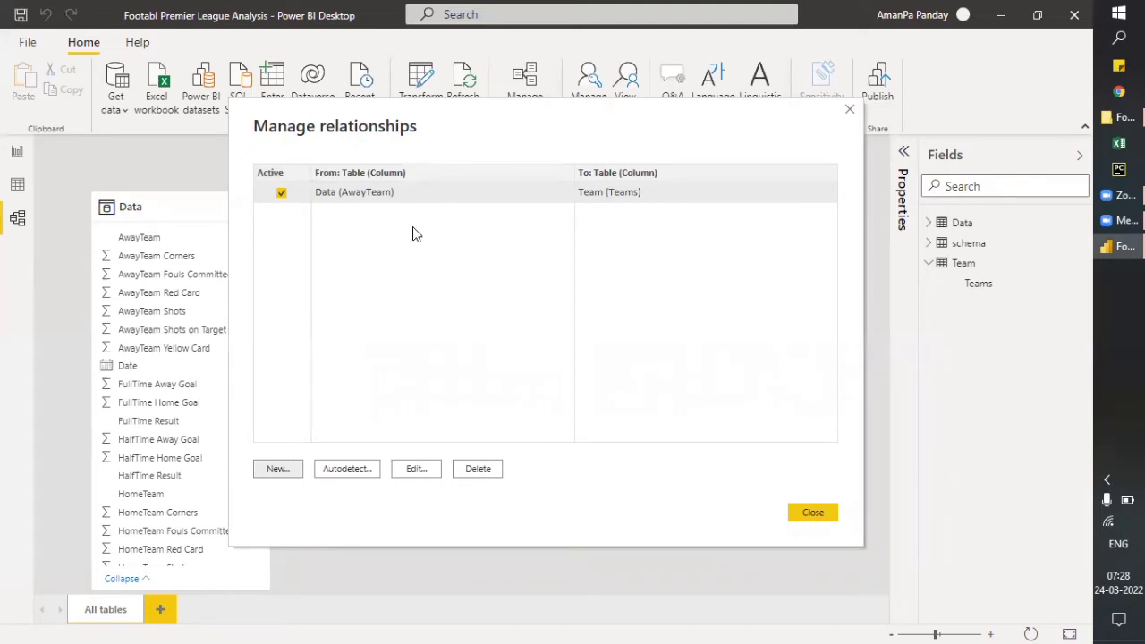
pyautogui.click(391, 172)
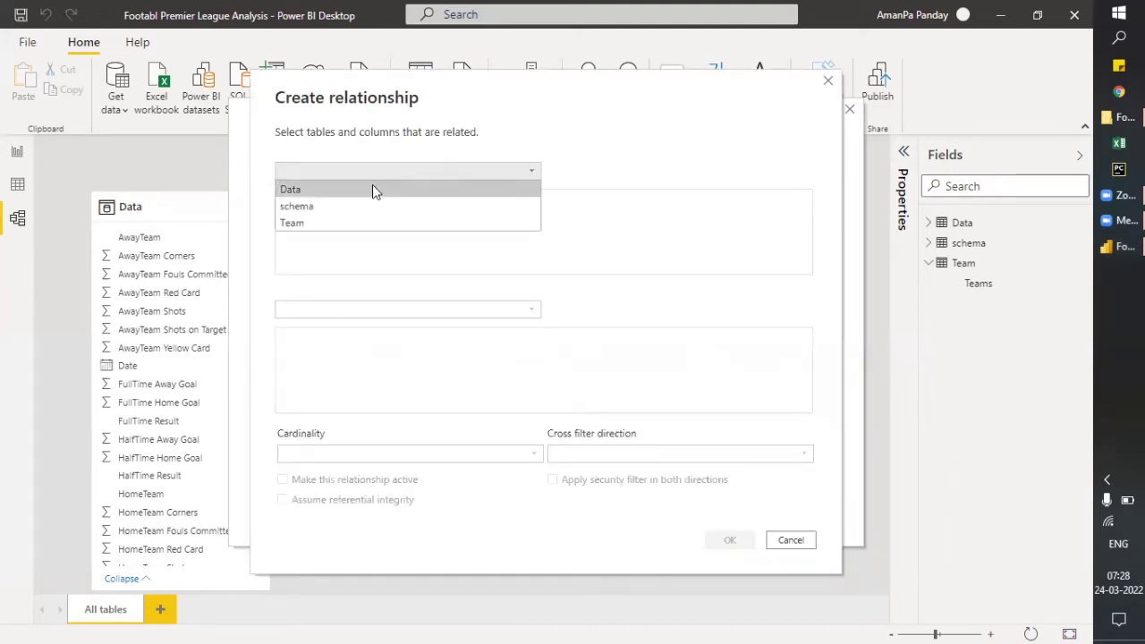
pyautogui.click(345, 222)
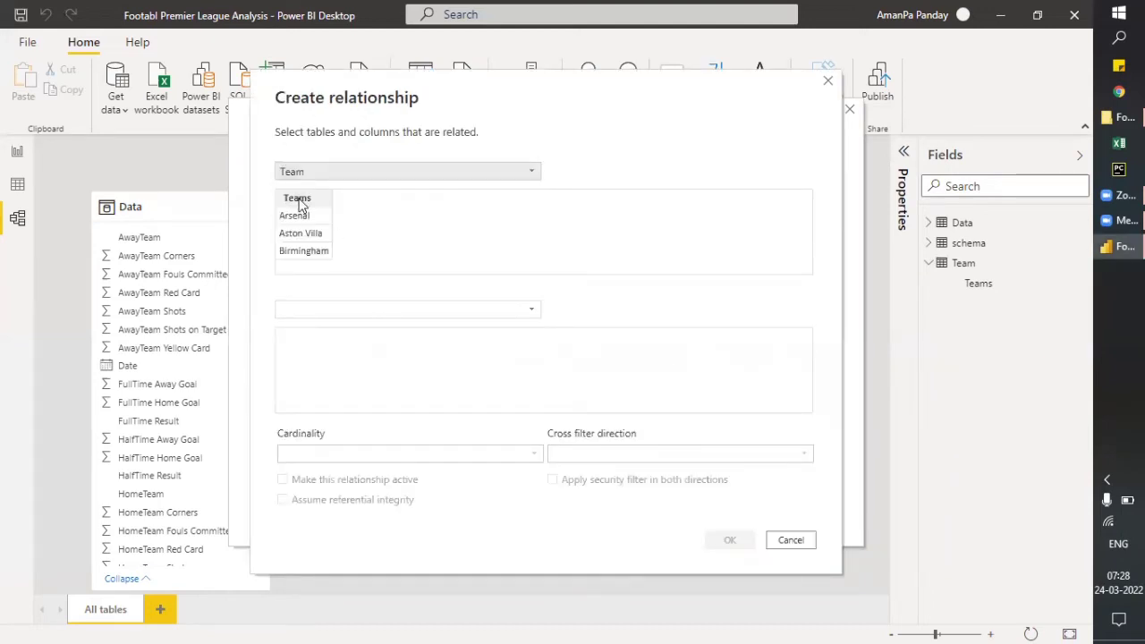
pyautogui.click(312, 248)
pyautogui.click(329, 309)
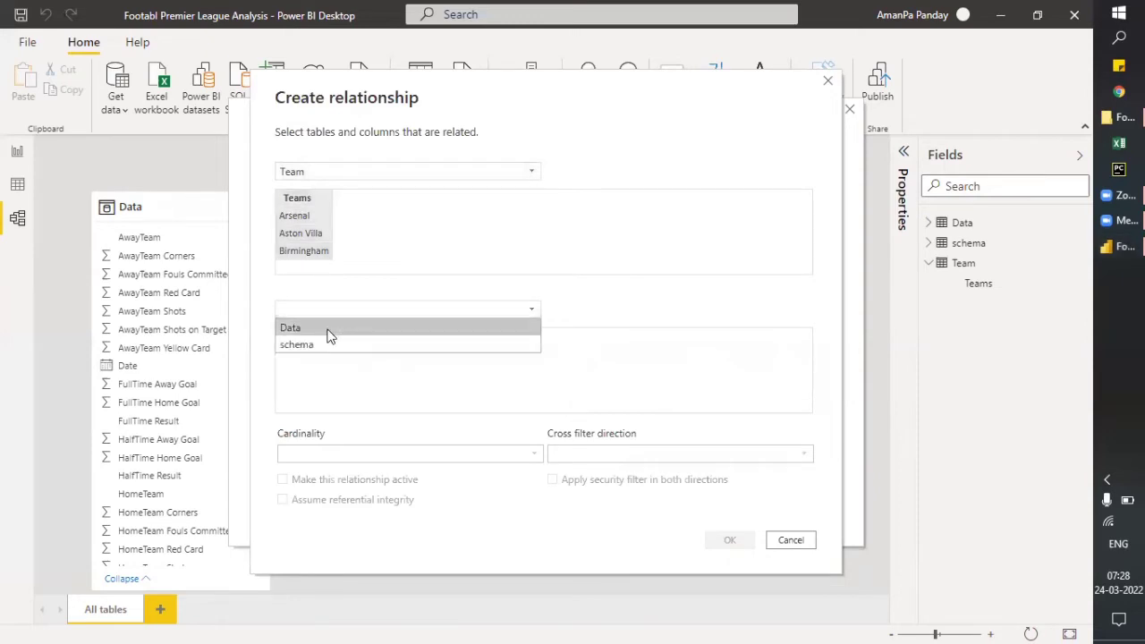
pyautogui.click(329, 329)
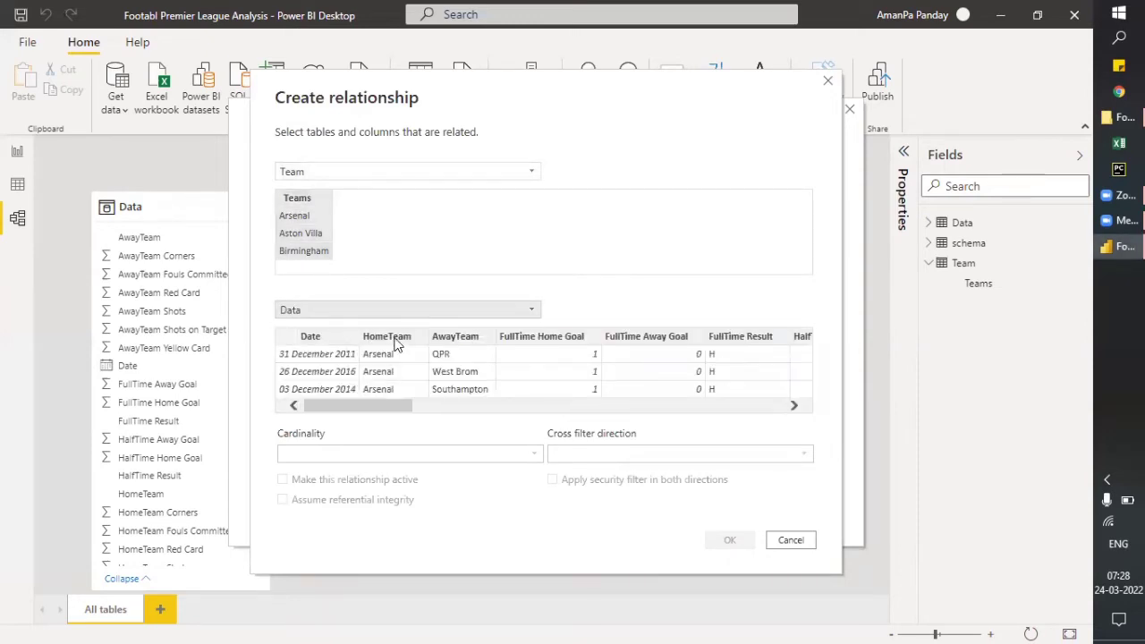
pyautogui.click(397, 343)
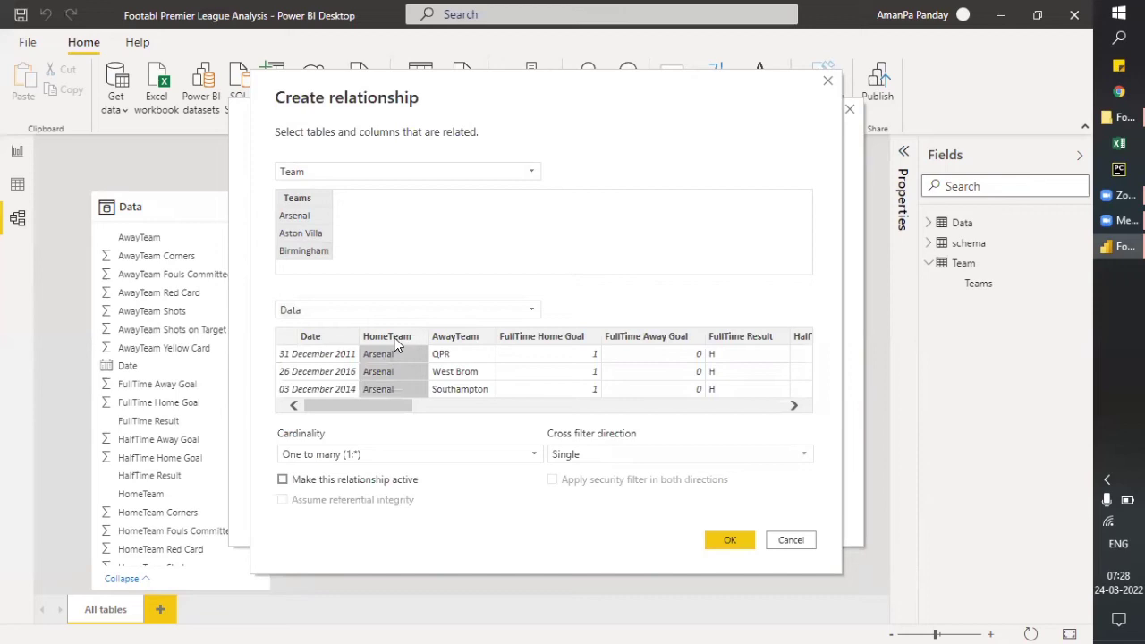
pyautogui.click(729, 543)
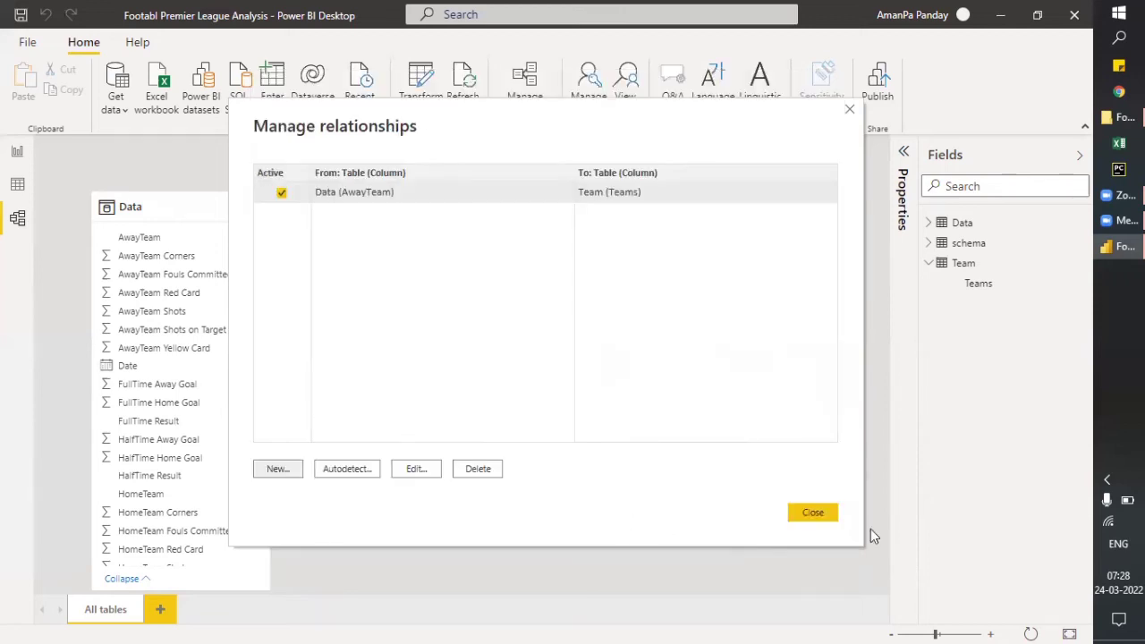
pyautogui.click(810, 512)
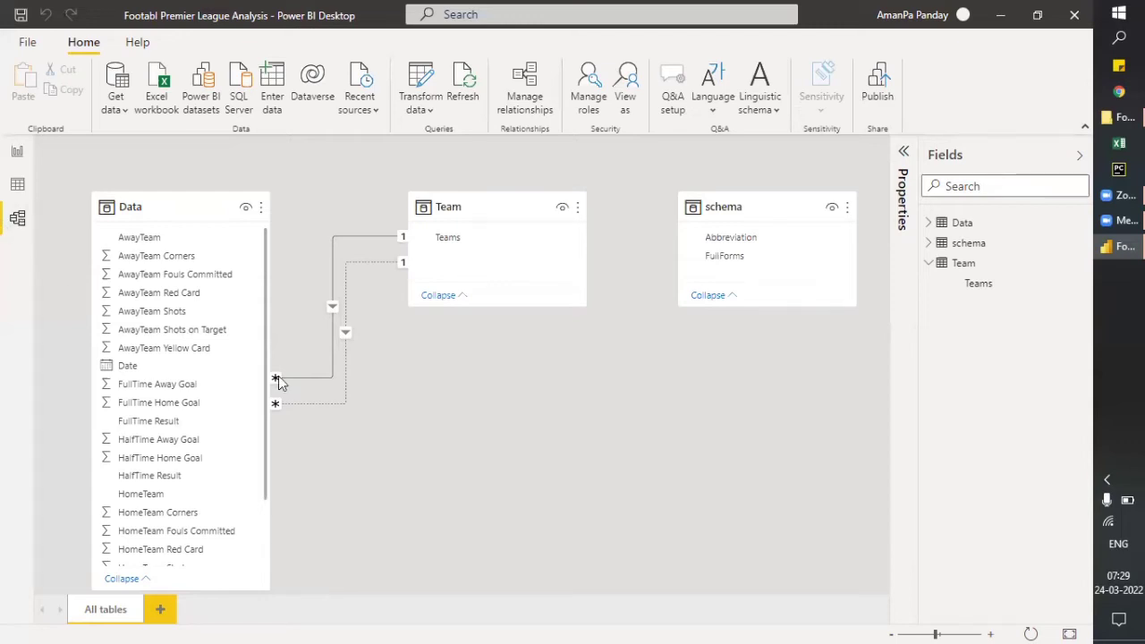
# Switch to the report view, look over the Index page, and open the Teams Performance Summary page.
pyautogui.click(18, 153)
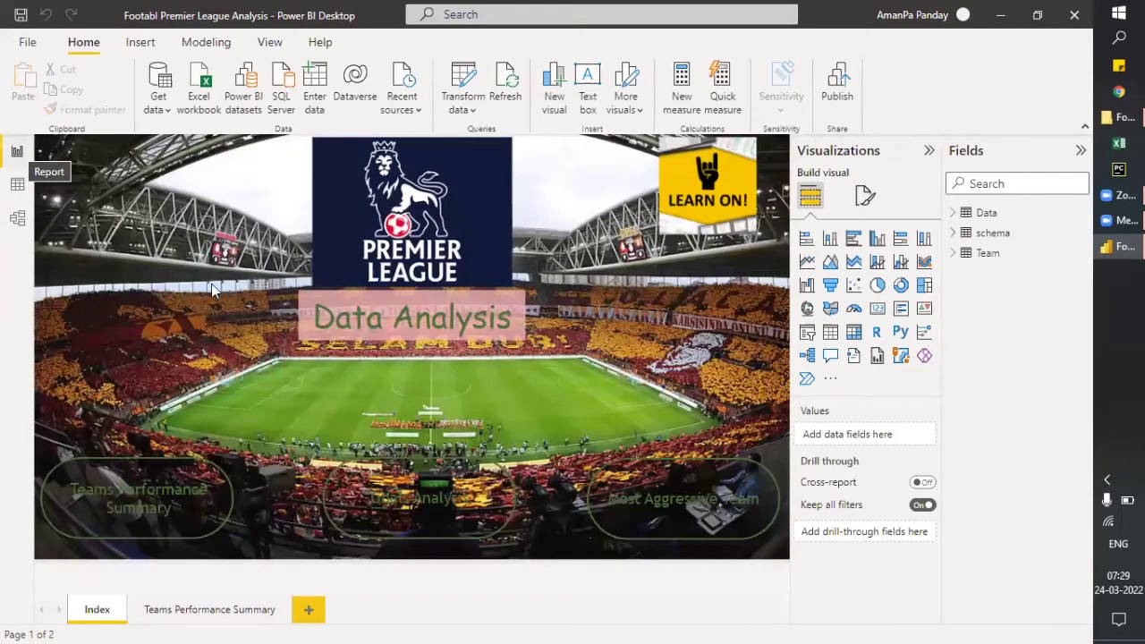
pyautogui.click(189, 613)
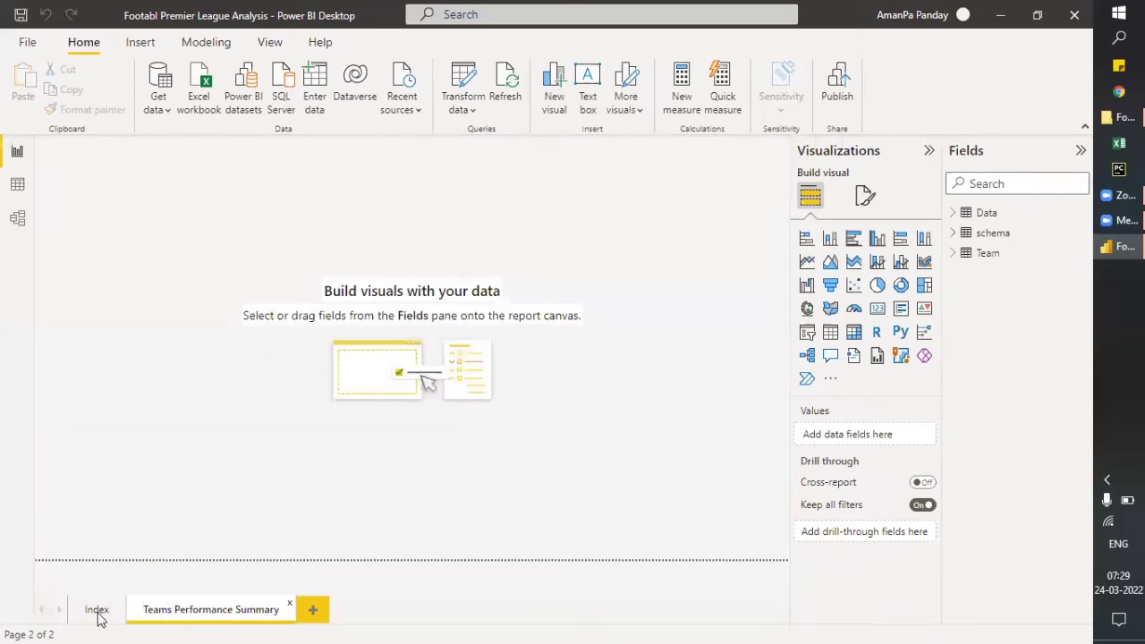
pyautogui.click(96, 612)
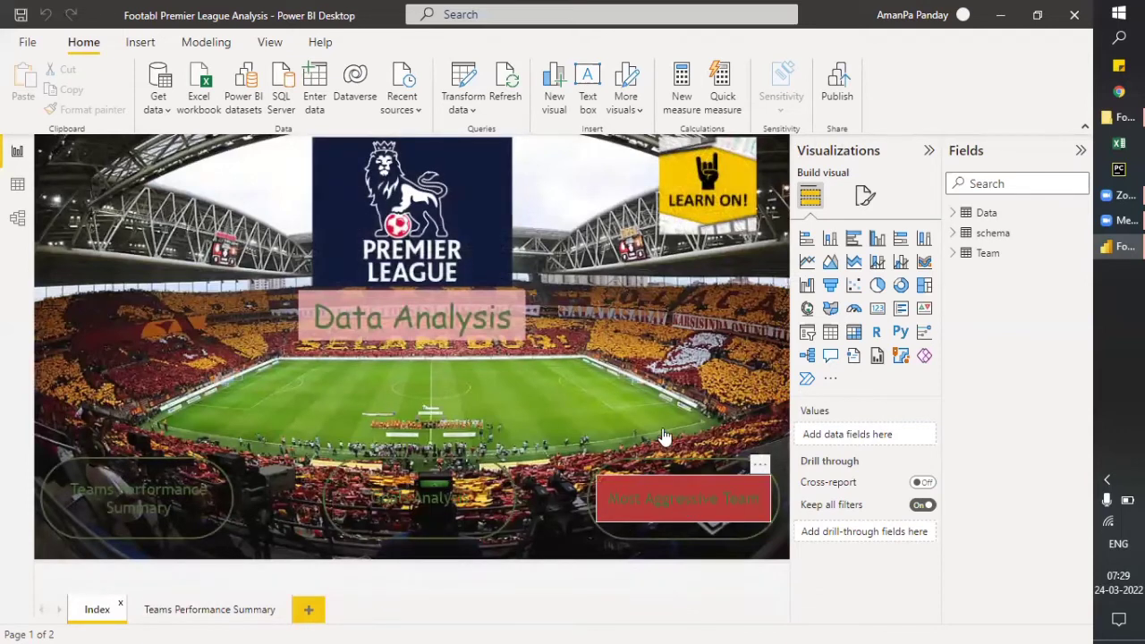
pyautogui.click(222, 609)
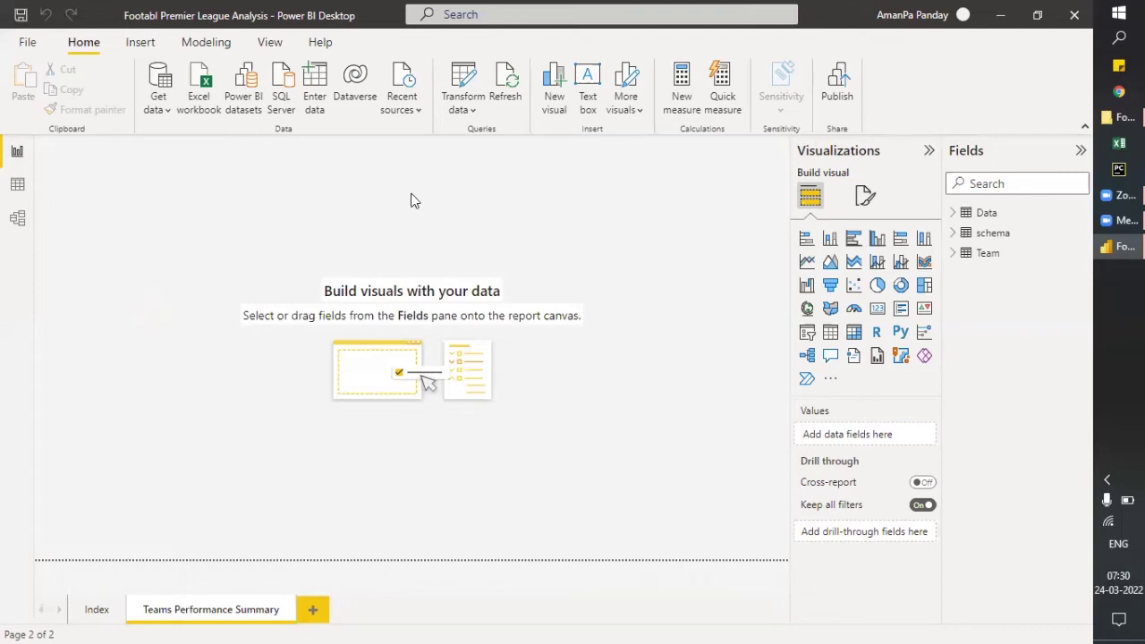
# Insert a text box and resize it into a thin banner spanning the full width of the page's upper edge.
pyautogui.click(141, 46)
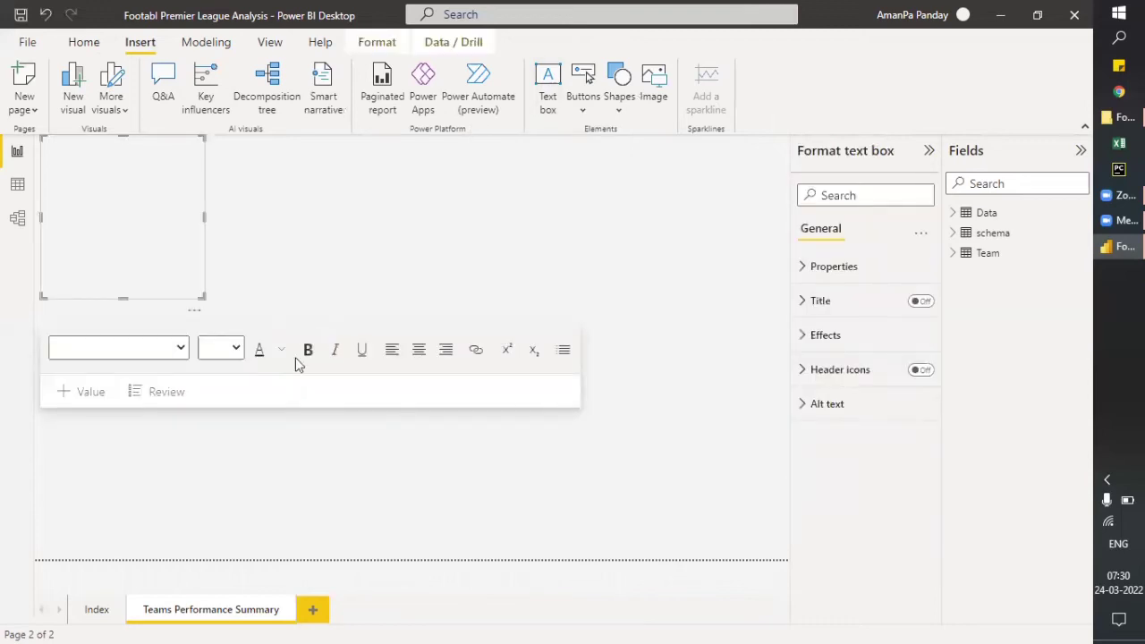
pyautogui.moveTo(202, 217); pyautogui.dragTo(787, 183)
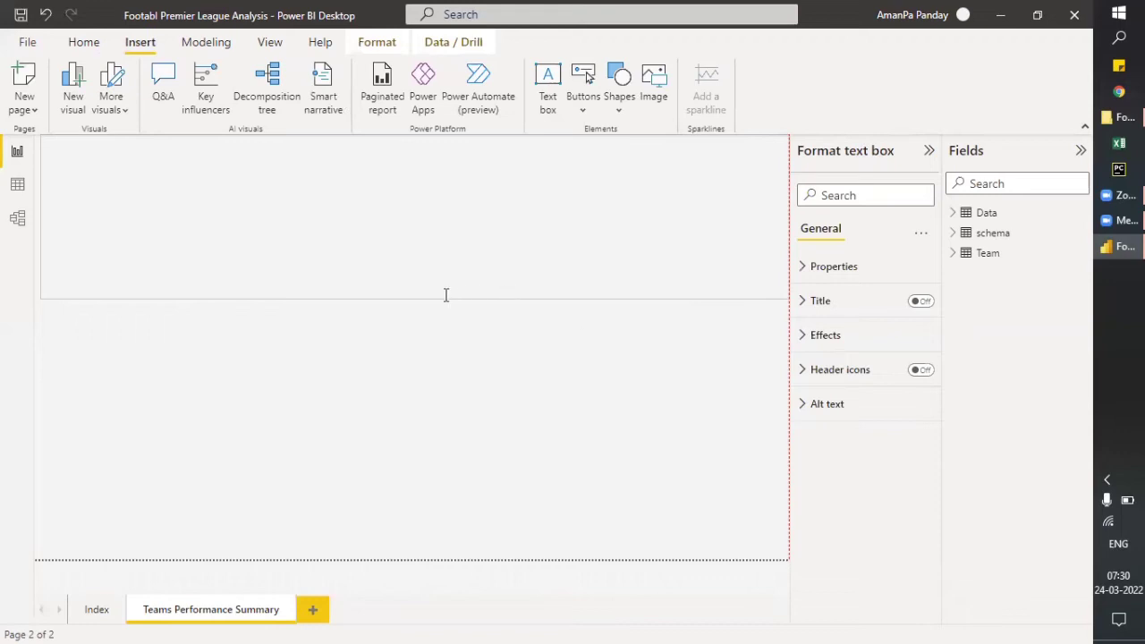
pyautogui.moveTo(414, 298); pyautogui.dragTo(411, 172)
pyautogui.moveTo(40, 153); pyautogui.dragTo(23, 152)
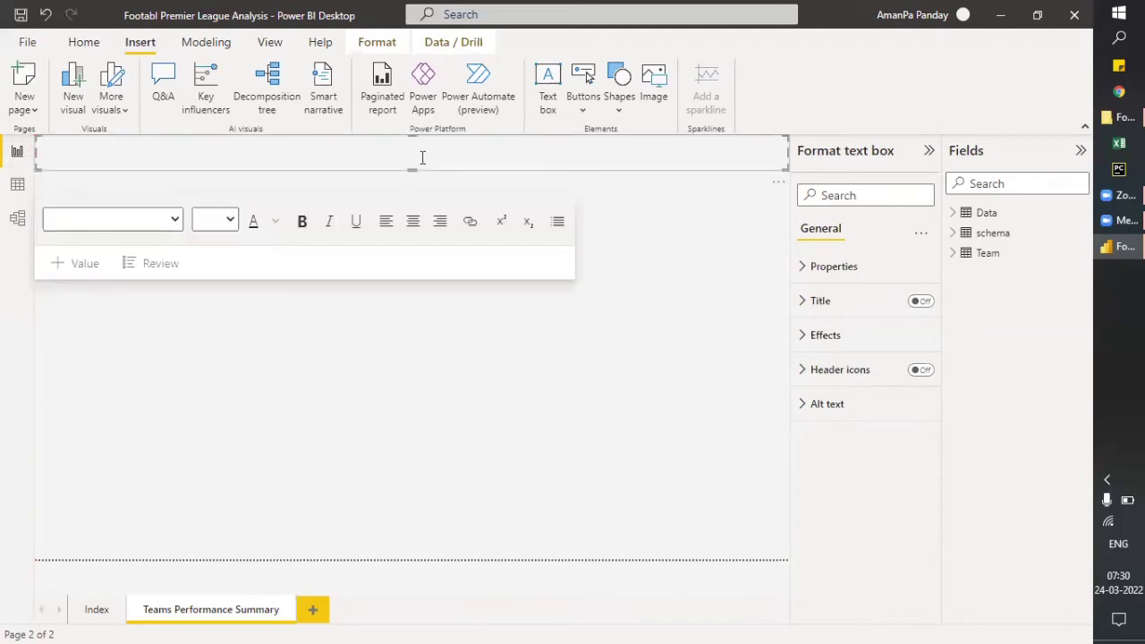
# Set the empty banner text box's background to the medium green one shade darker than the light green tried first, and deselect the box.
pyautogui.click(278, 221)
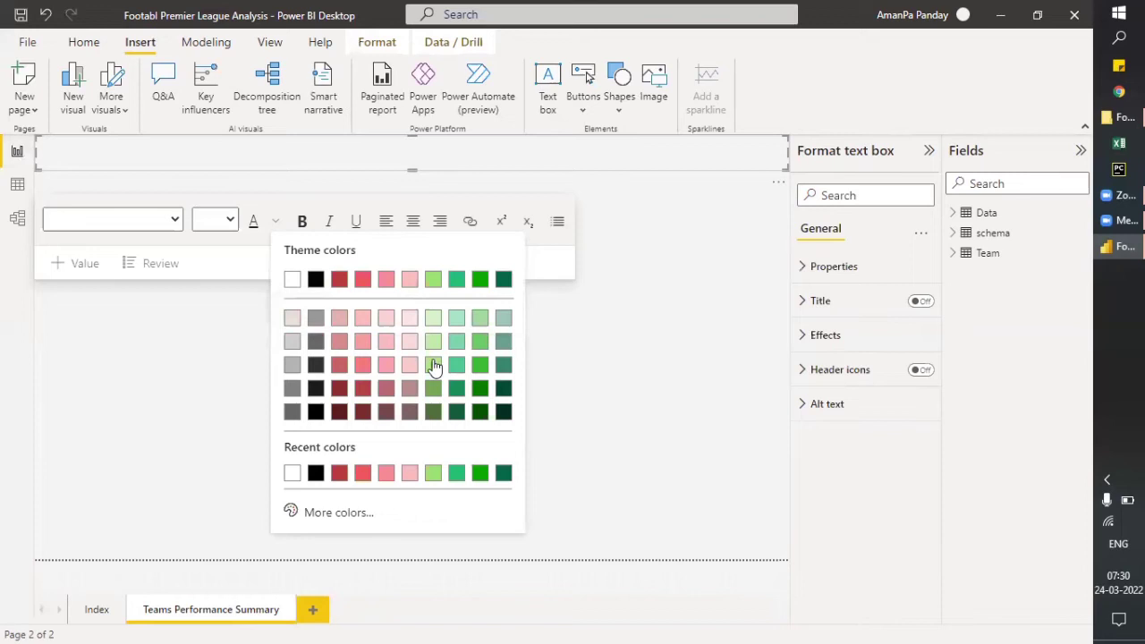
pyautogui.click(489, 341)
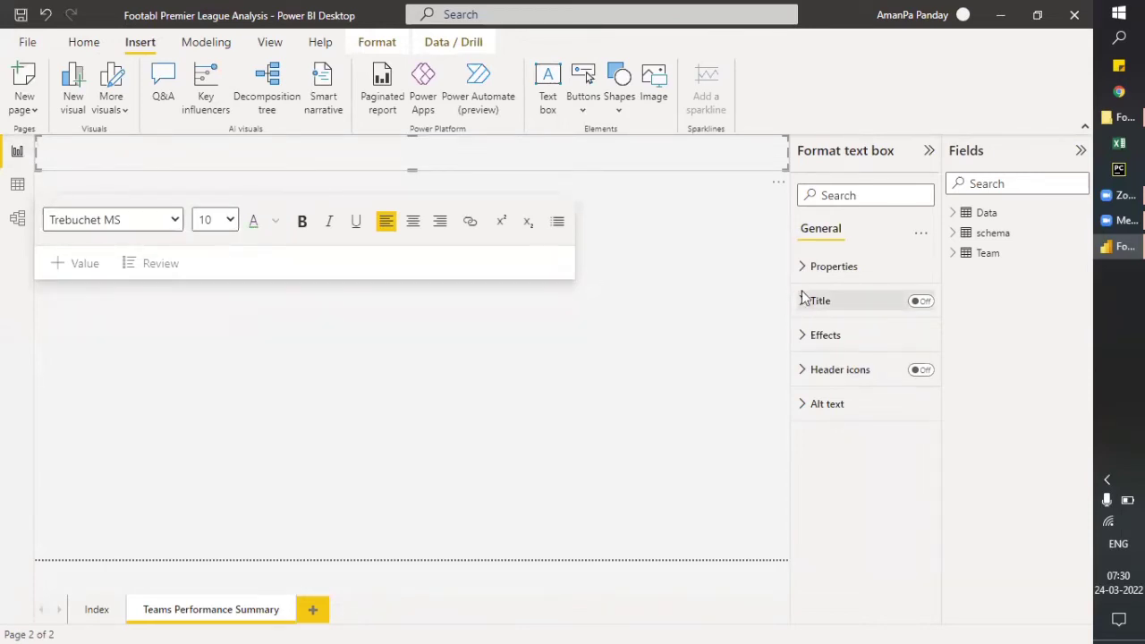
pyautogui.click(800, 337)
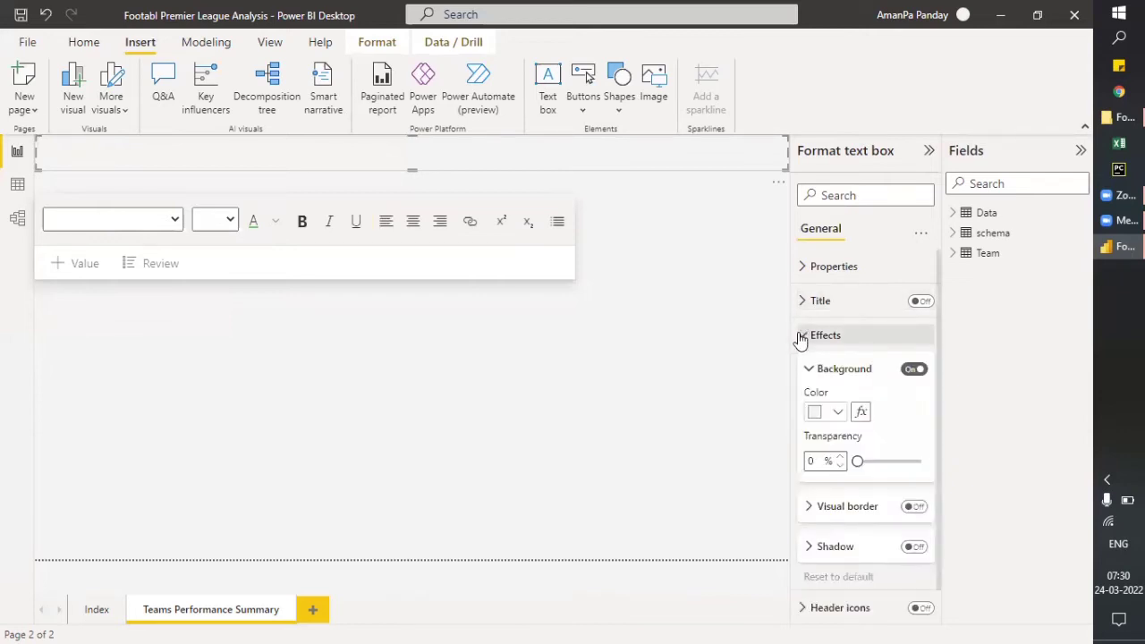
pyautogui.click(836, 414)
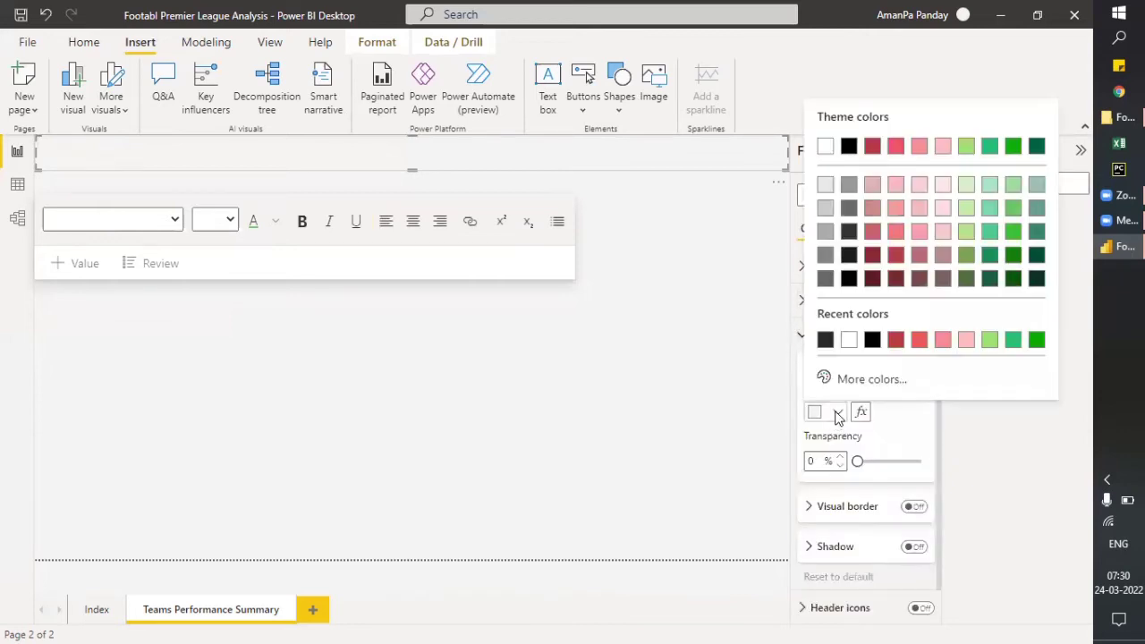
pyautogui.click(968, 233)
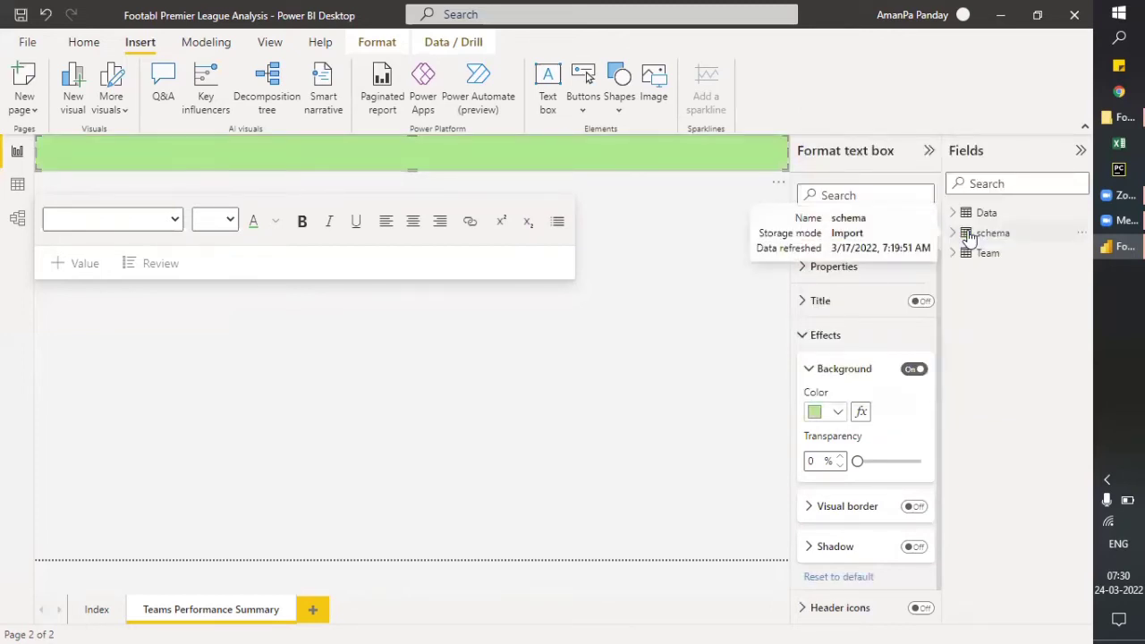
pyautogui.click(837, 412)
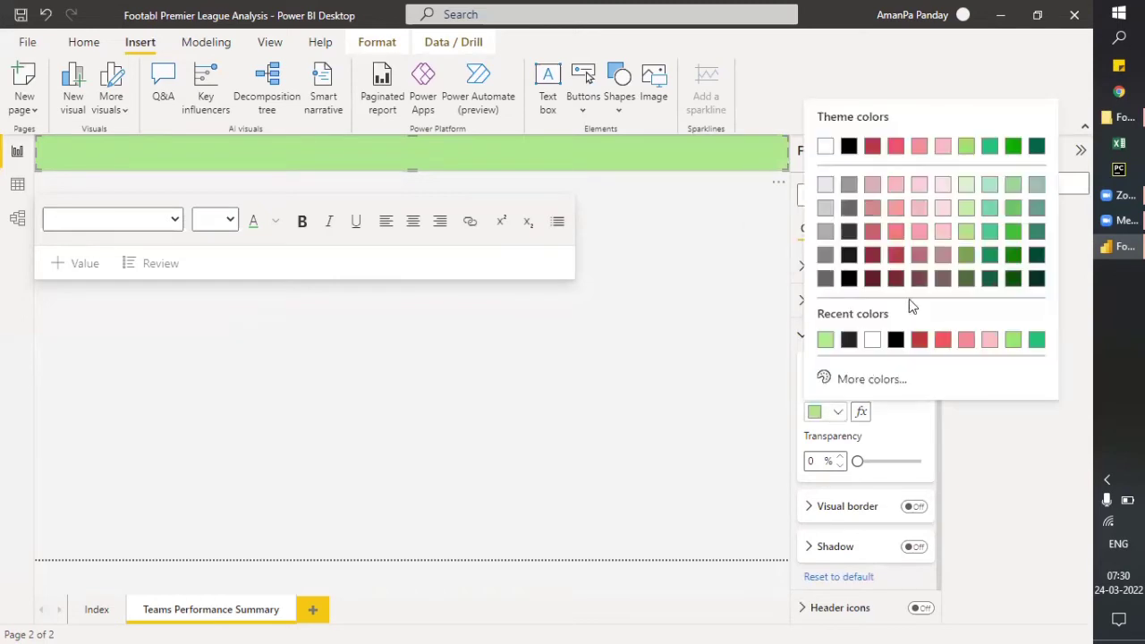
pyautogui.click(968, 235)
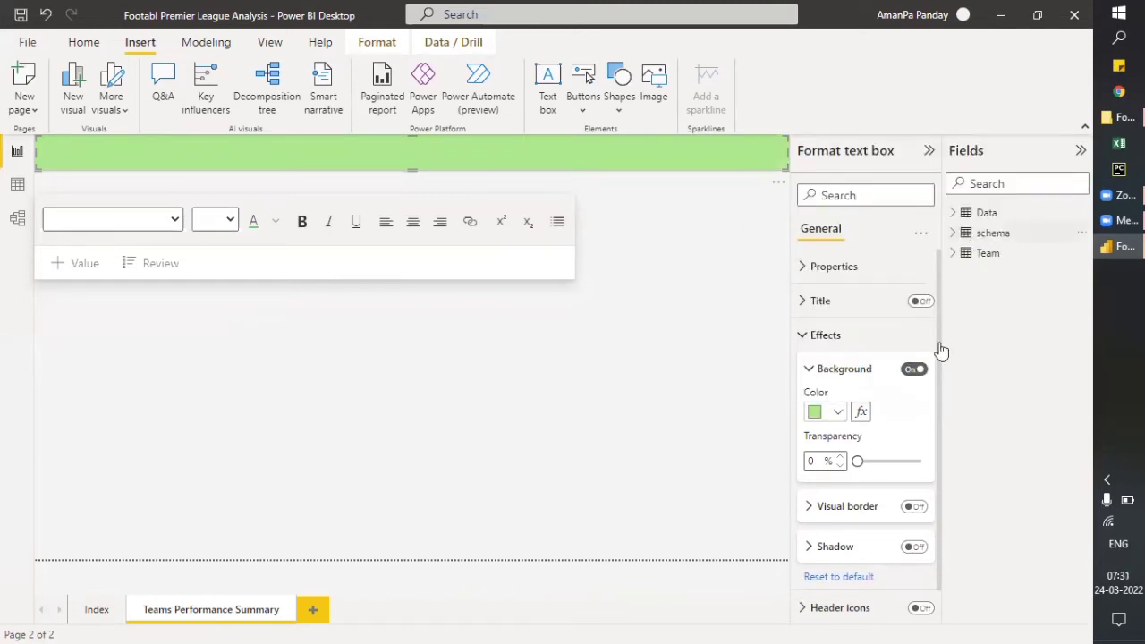
pyautogui.click(838, 412)
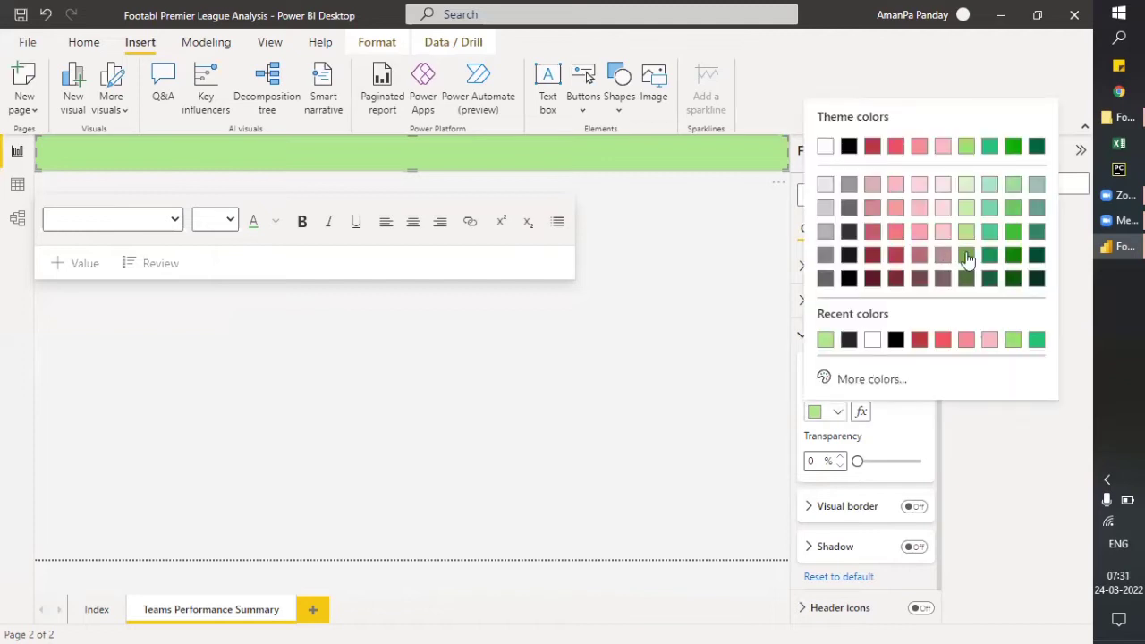
pyautogui.click(967, 257)
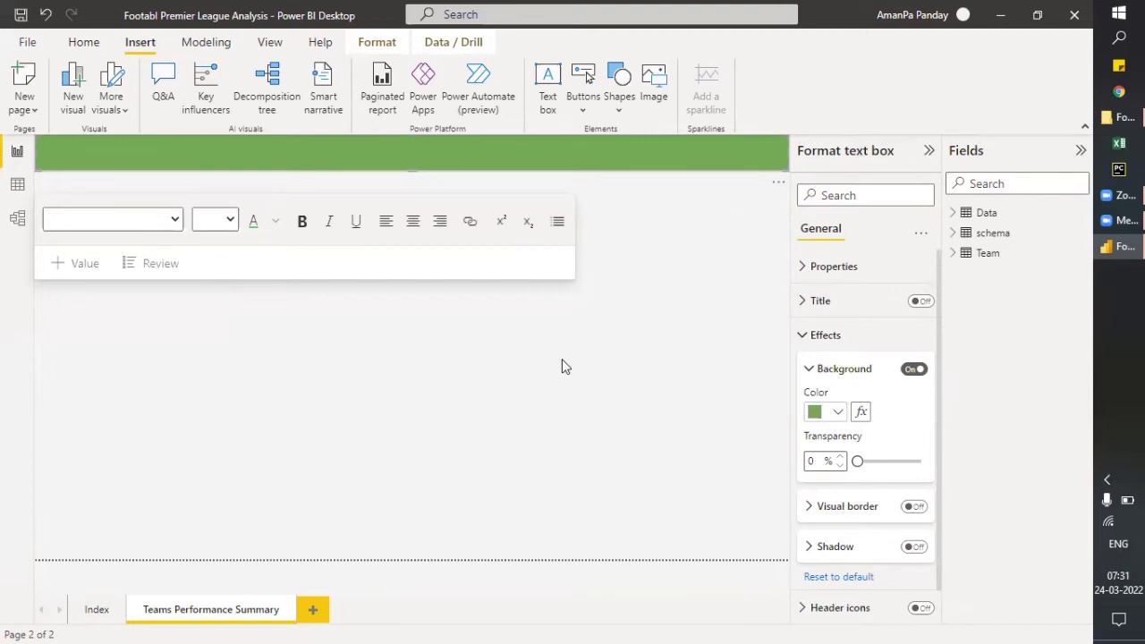
pyautogui.click(515, 362)
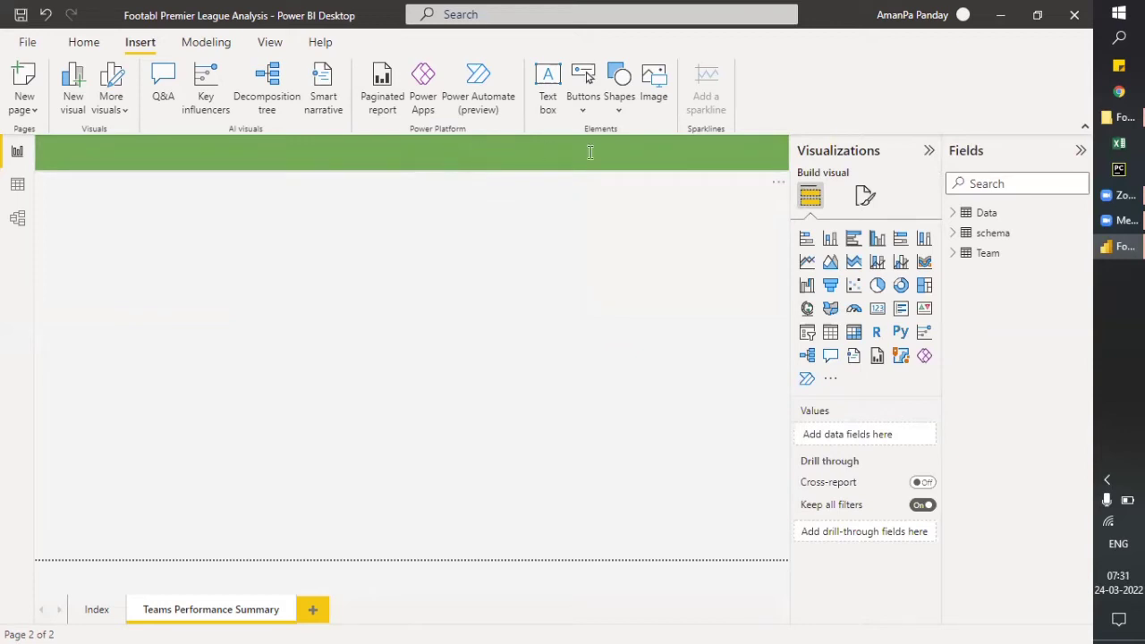
# Insert a second text box, shrink it to a small narrow strip, and move it onto the green banner.
pyautogui.click(548, 112)
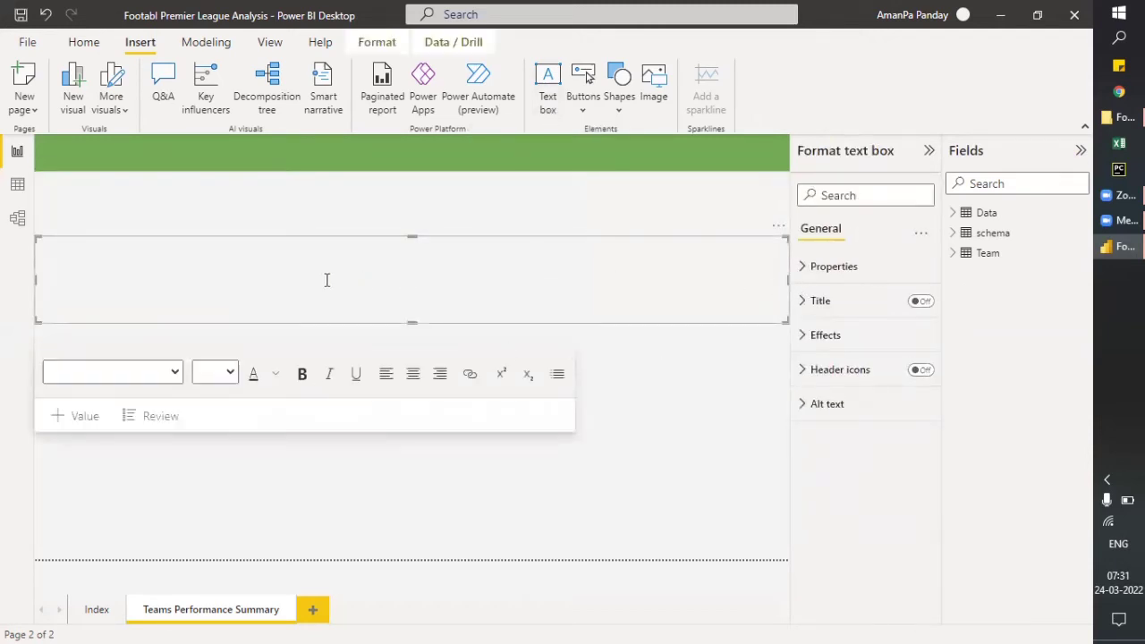
pyautogui.moveTo(785, 281); pyautogui.dragTo(211, 287)
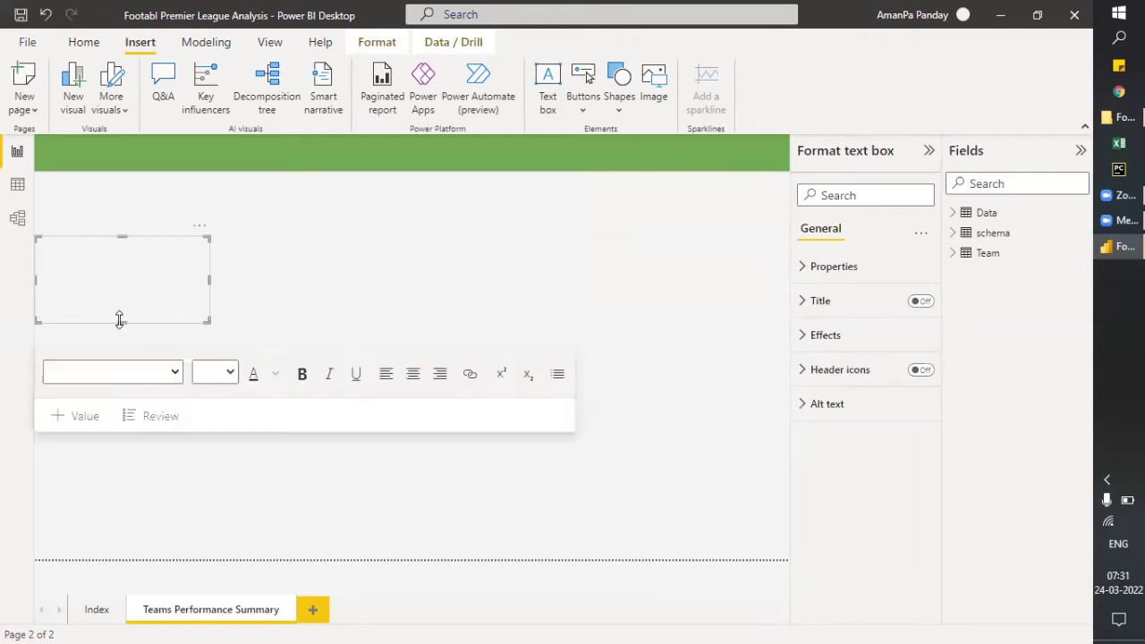
pyautogui.moveTo(120, 317); pyautogui.dragTo(158, 238)
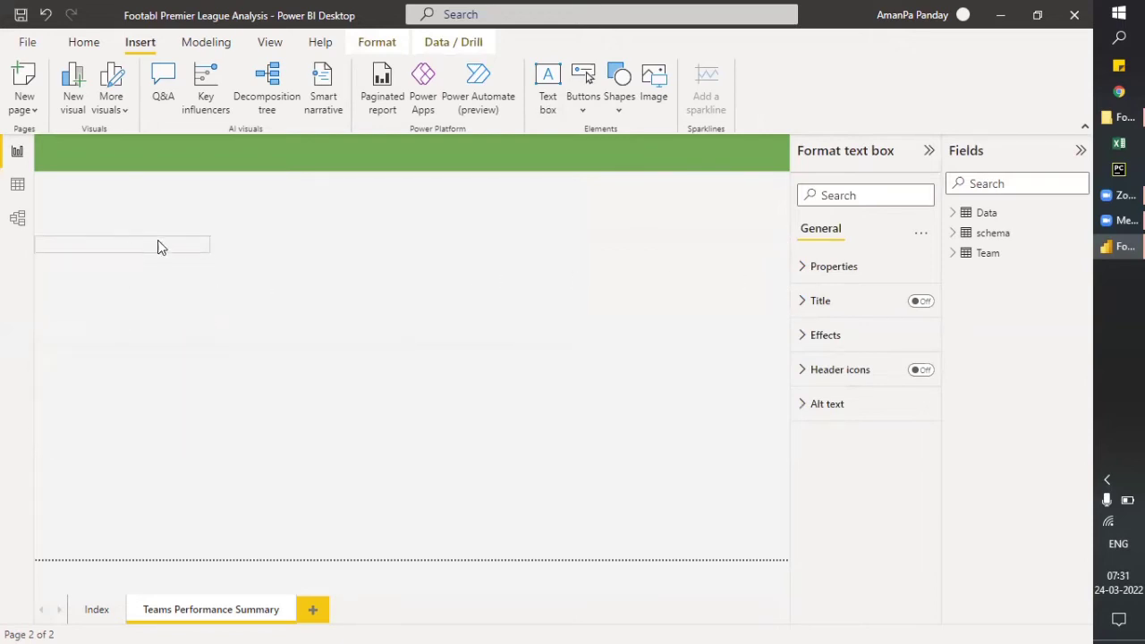
pyautogui.moveTo(308, 182); pyautogui.dragTo(290, 145)
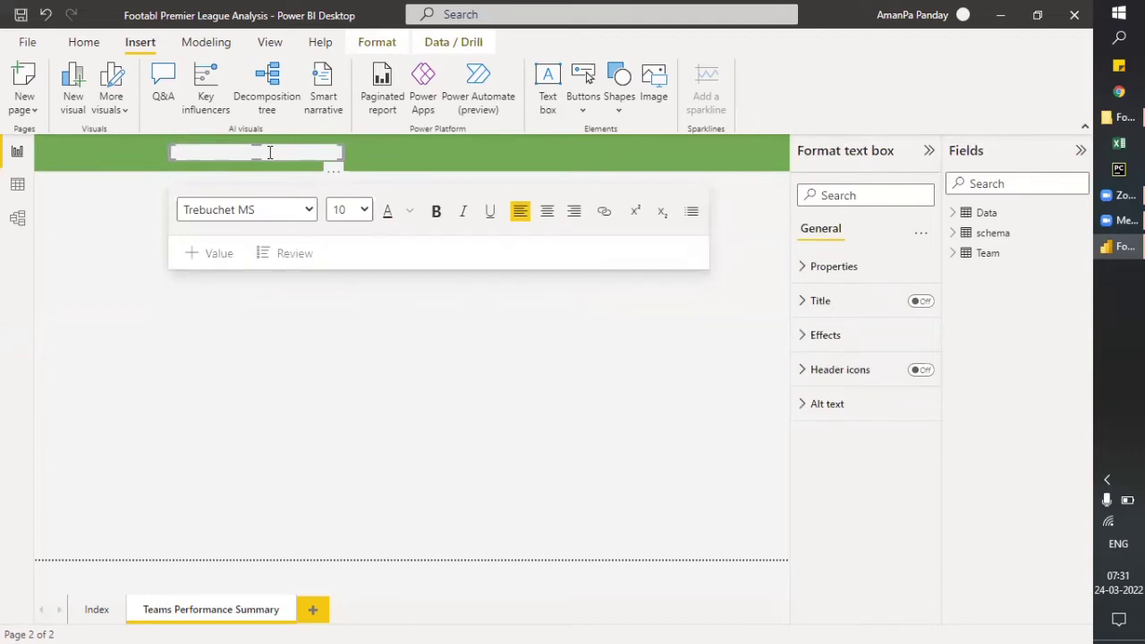
# Enter "Football Premier League Analysis" in the small text box on the banner and colour all of its text white.
pyautogui.write('ootball Premier League Analysis')
pyautogui.hotkey('ctrl', 'a')
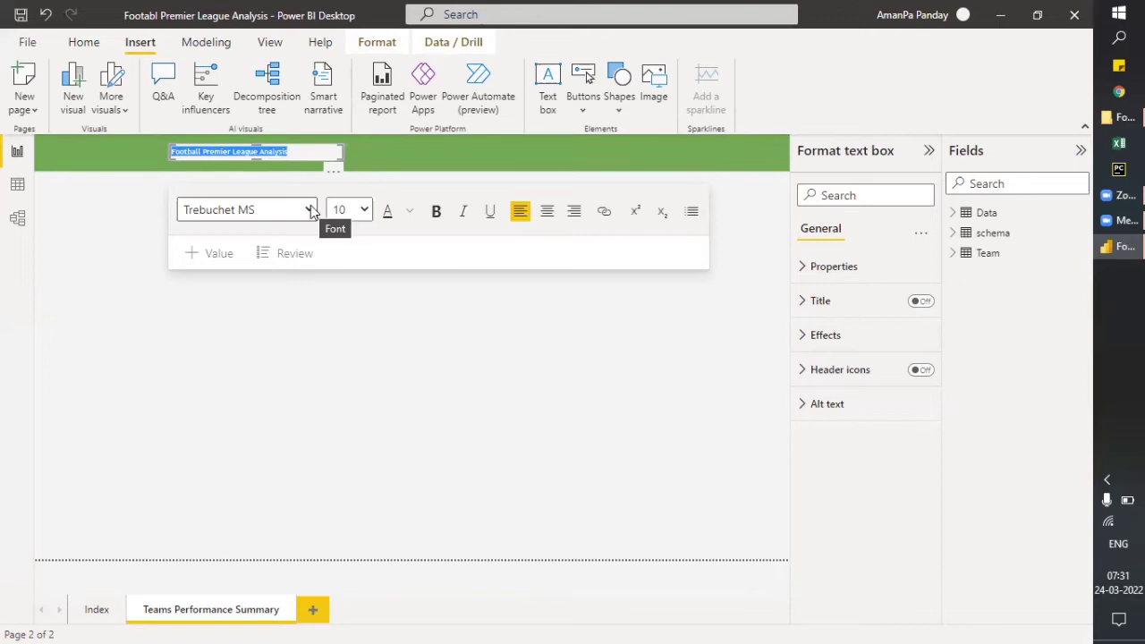
pyautogui.click(412, 215)
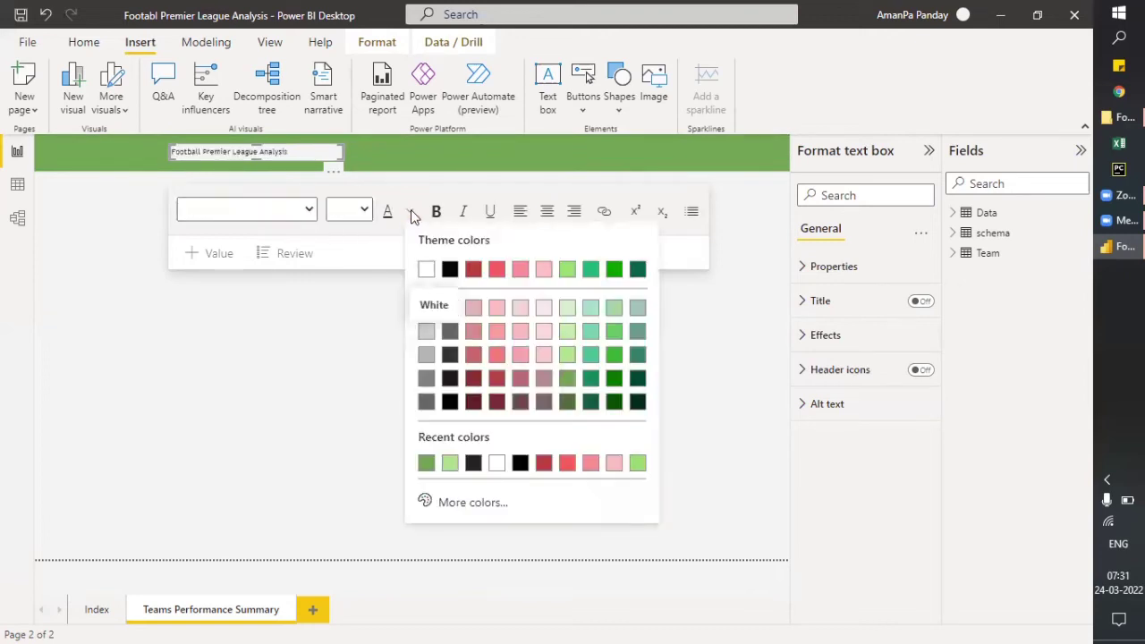
pyautogui.click(426, 268)
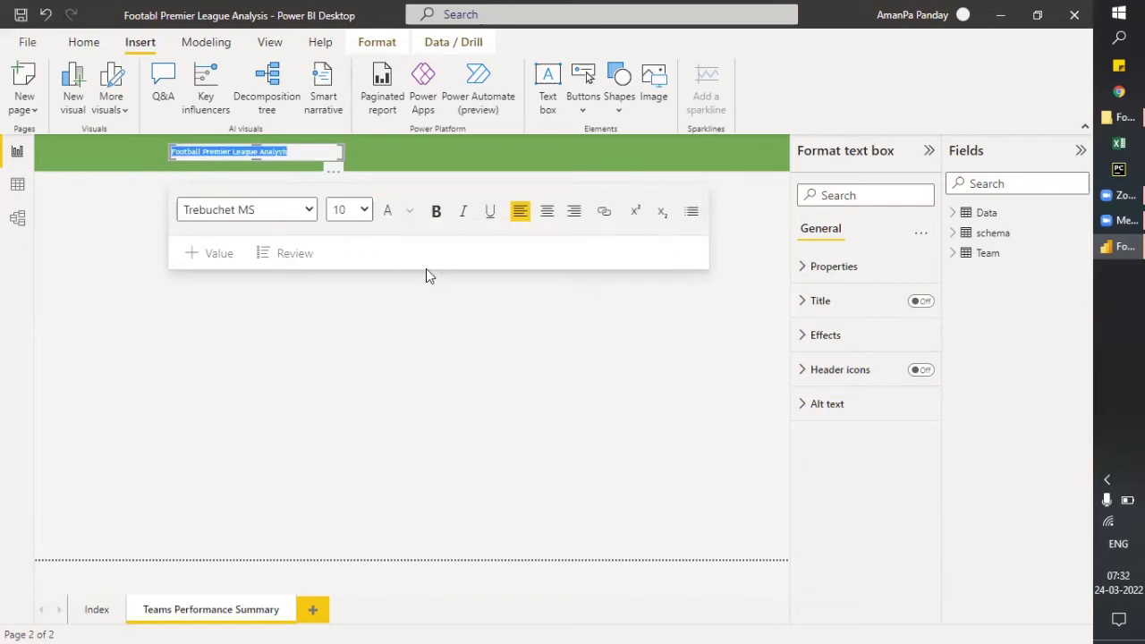
pyautogui.click(805, 304)
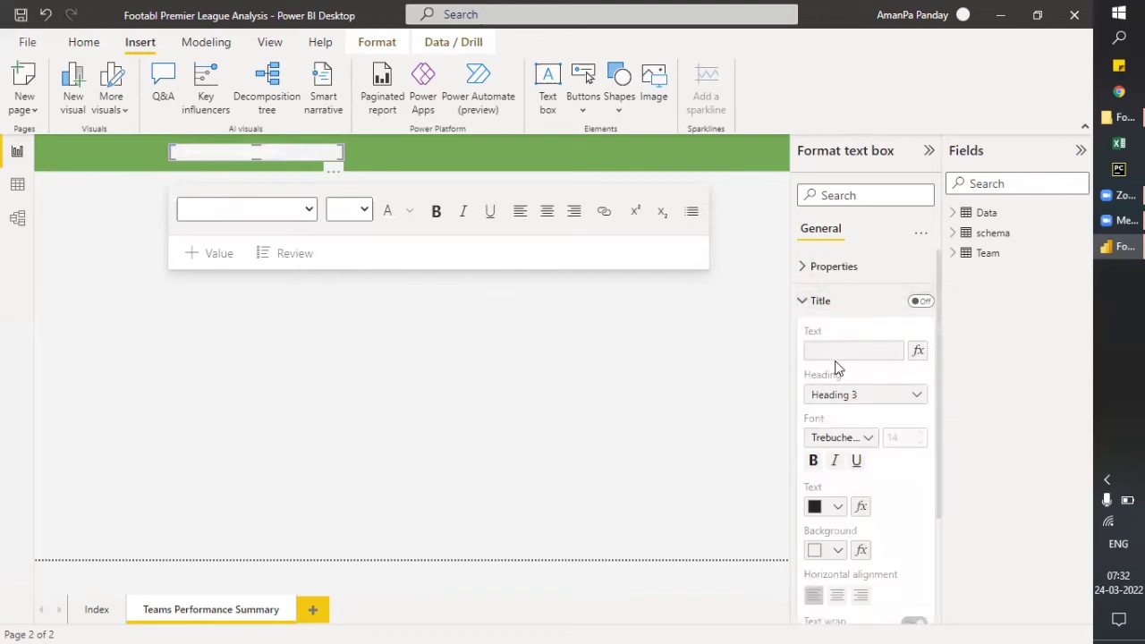
pyautogui.click(809, 304)
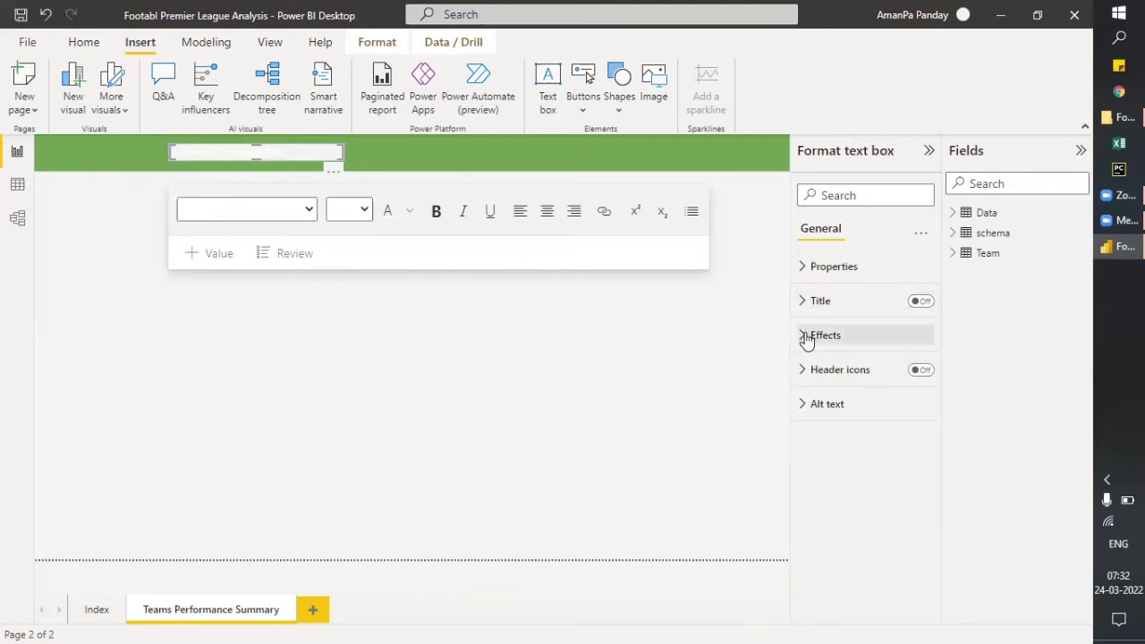
# Turn off the background of the "Football Premier League Analysis" text box and set its text size to 20.
pyautogui.click(805, 336)
pyautogui.click(915, 370)
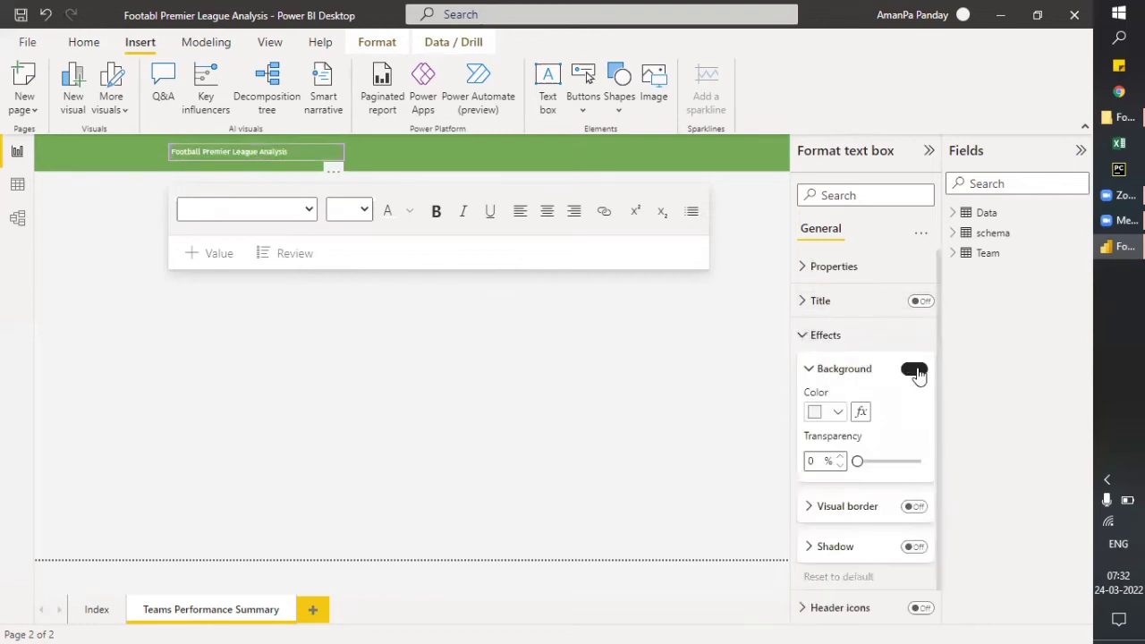
pyautogui.click(290, 152)
pyautogui.moveTo(290, 152); pyautogui.dragTo(170, 153)
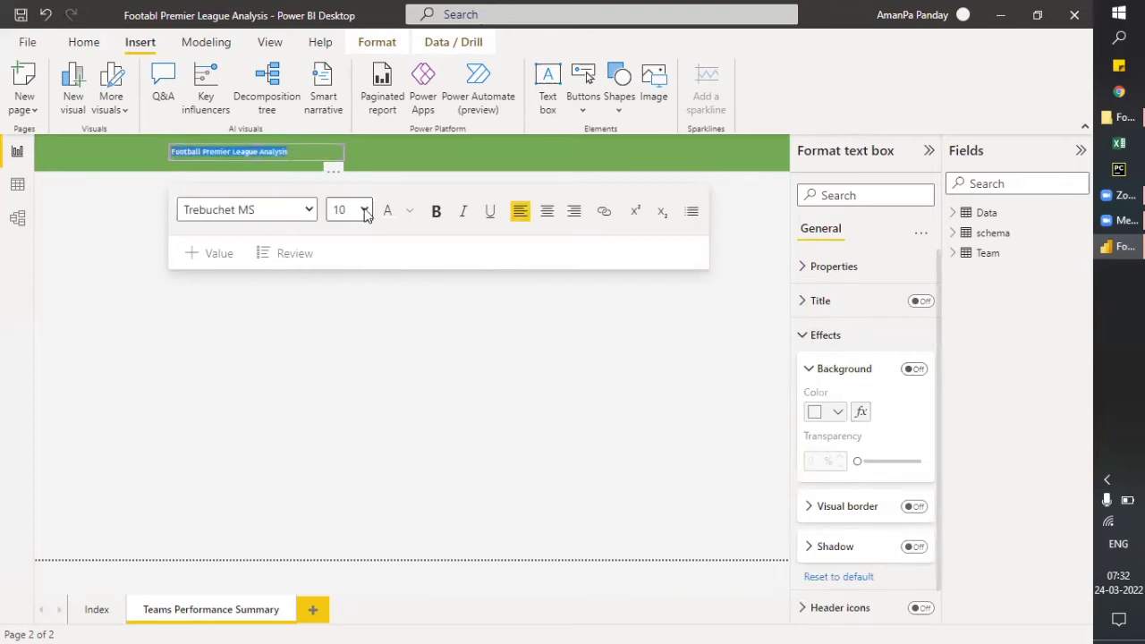
pyautogui.click(364, 211)
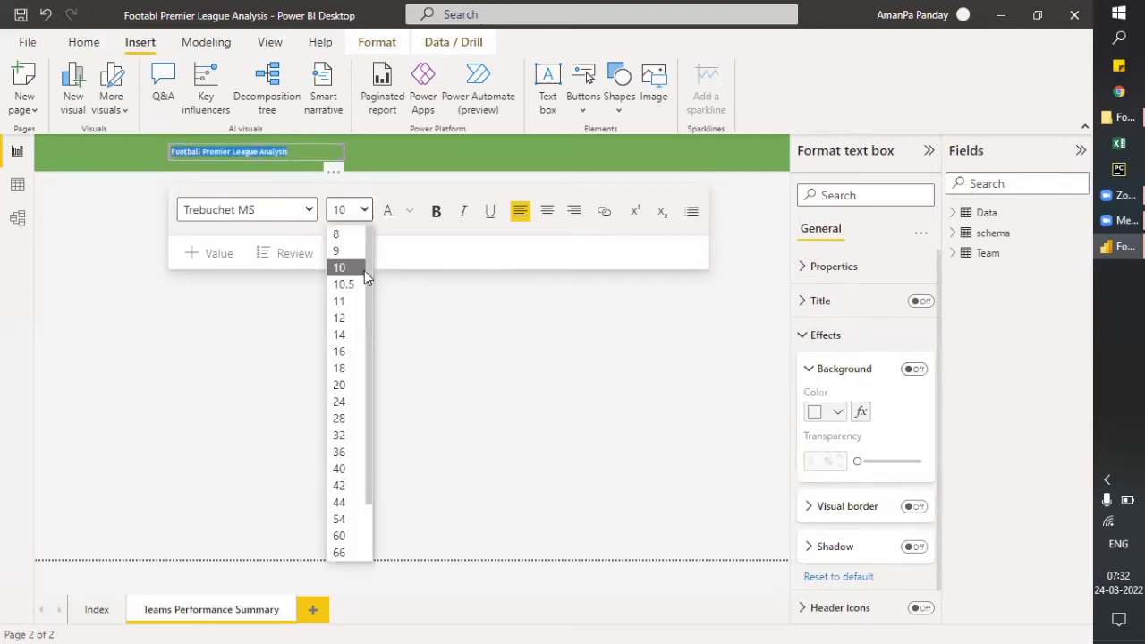
pyautogui.click(354, 390)
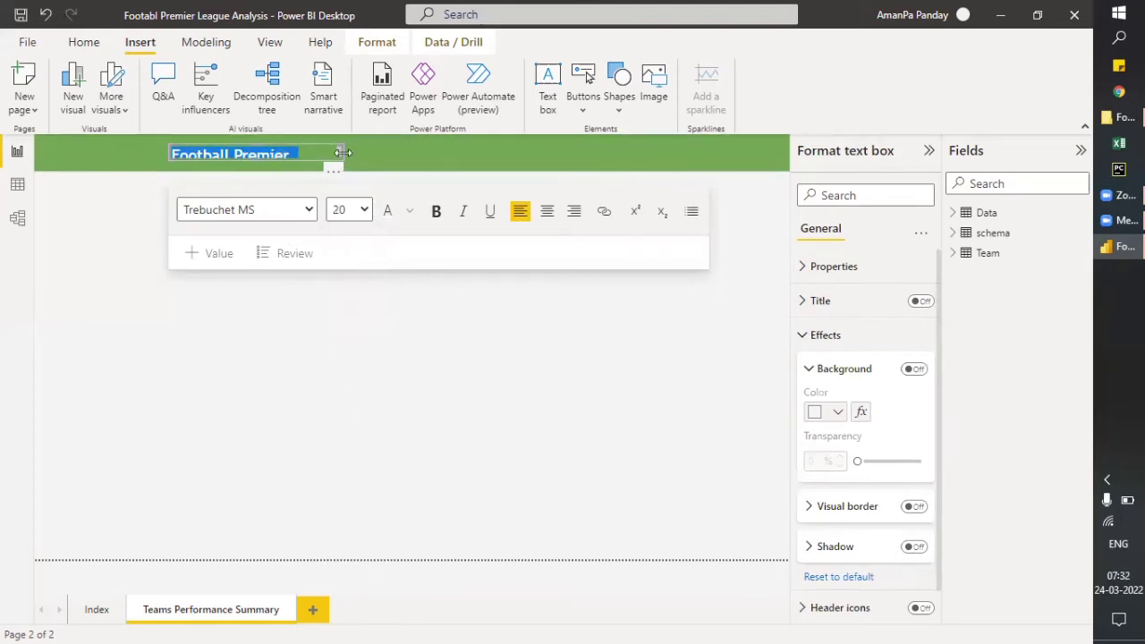
# Widen the title text box until its text fits on one line and stretch it to the banner's full height.
pyautogui.moveTo(339, 158); pyautogui.dragTo(449, 152)
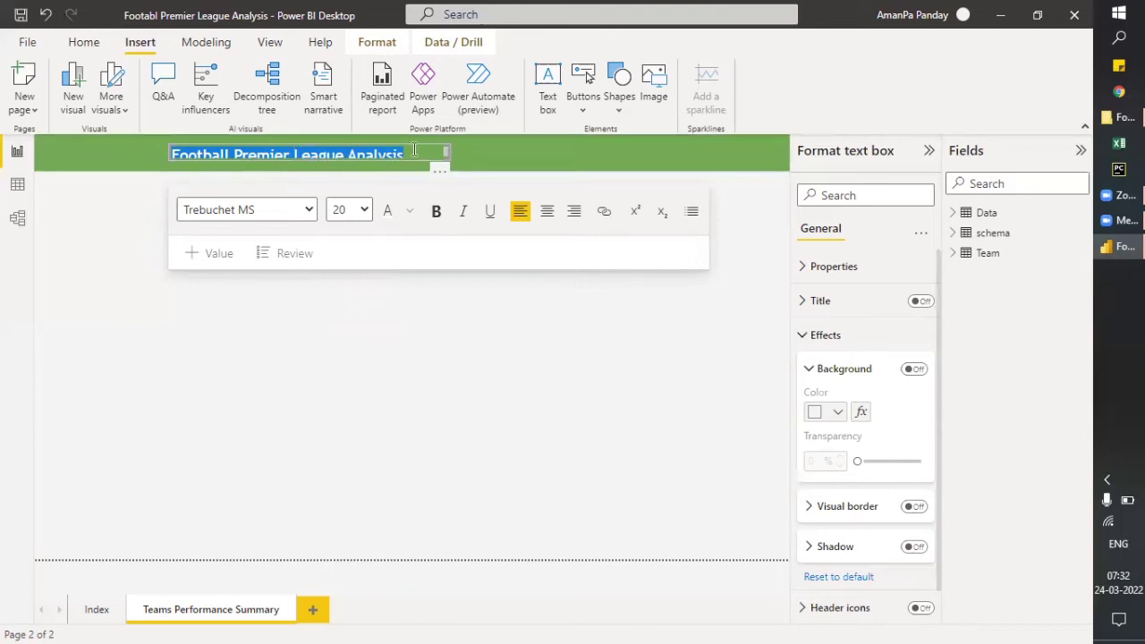
pyautogui.click(320, 162)
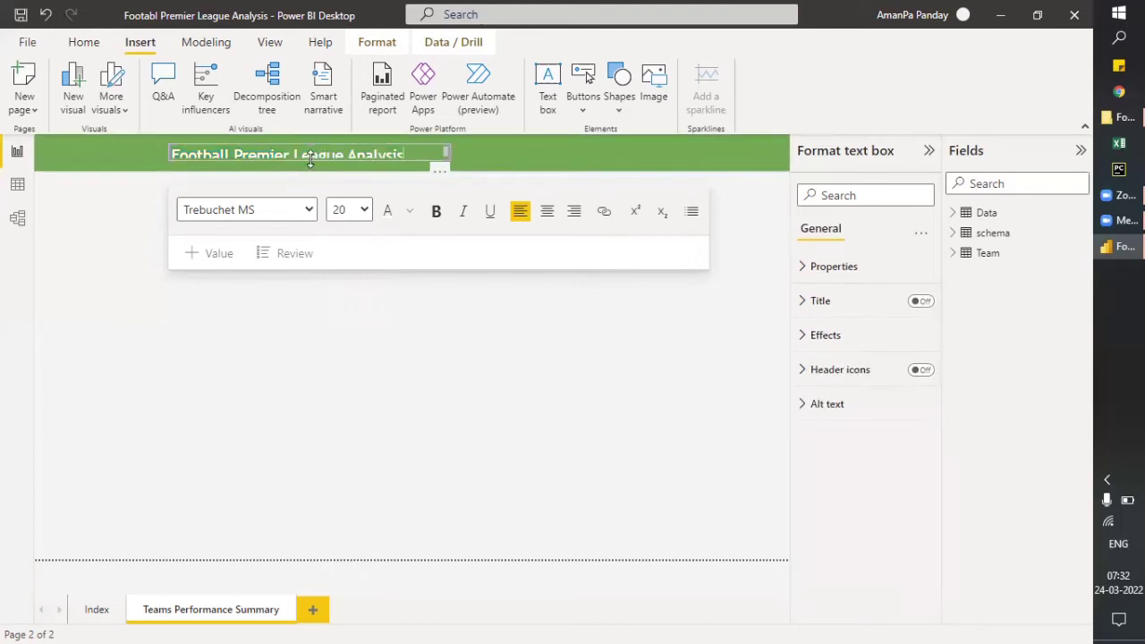
pyautogui.click(311, 177)
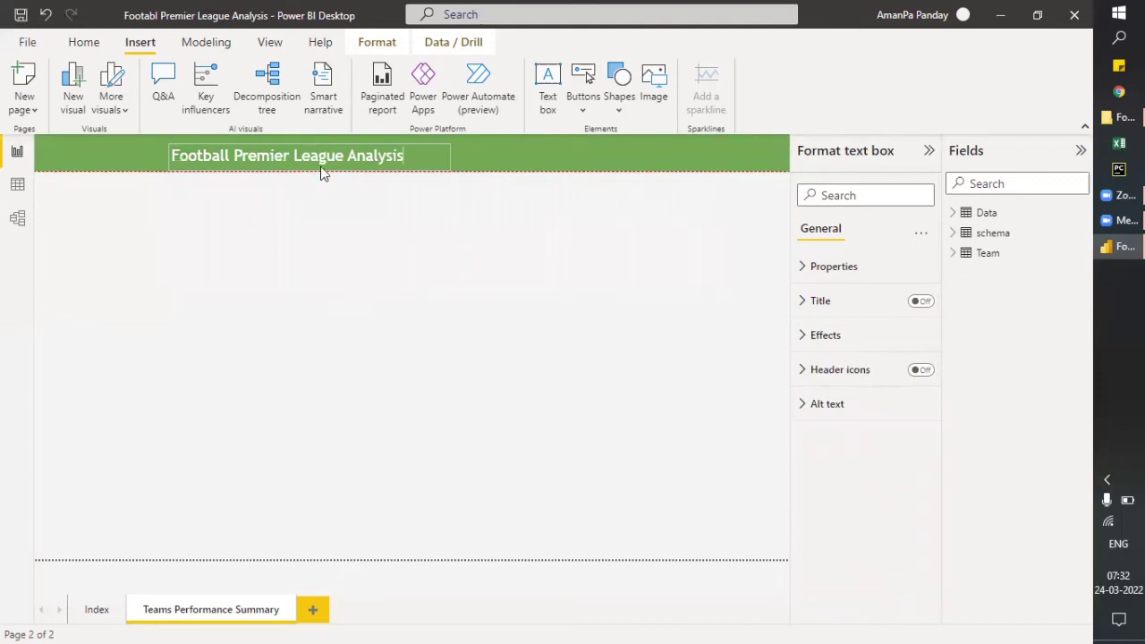
pyautogui.click(318, 165)
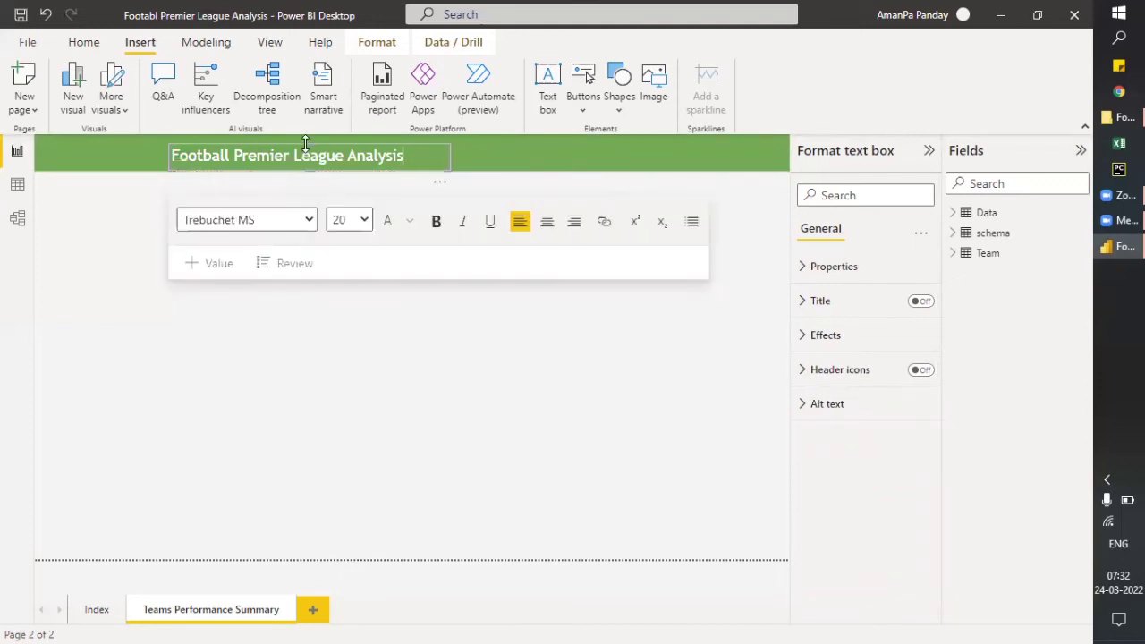
pyautogui.click(305, 136)
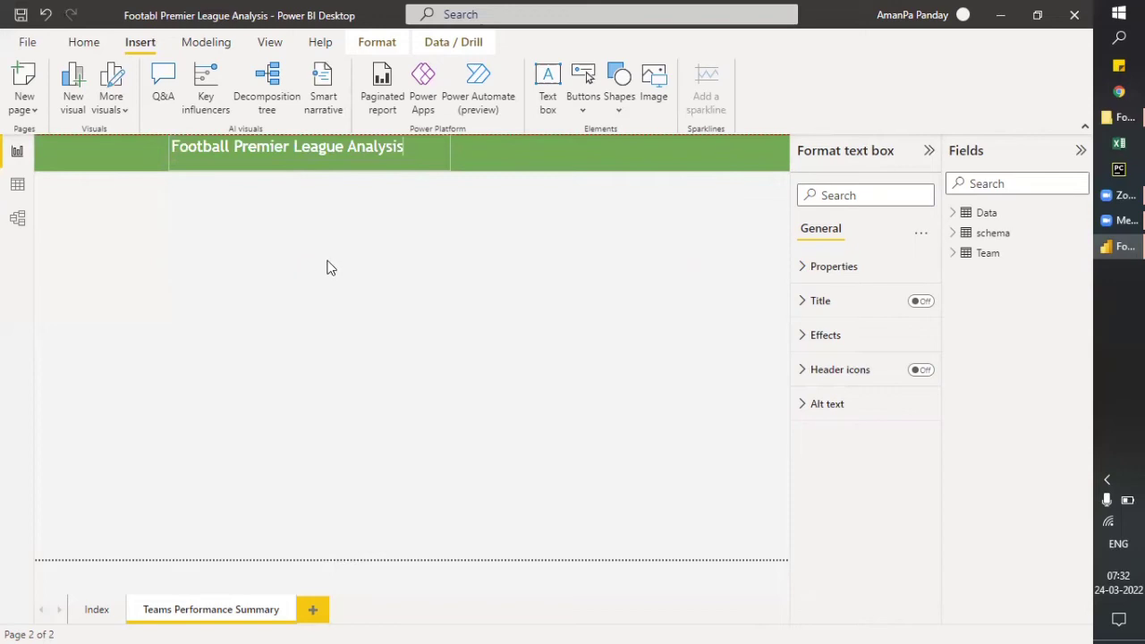
# Move the title text box slightly down, shorten it to end at the banner's lower edge, and deselect it.
pyautogui.click(327, 161)
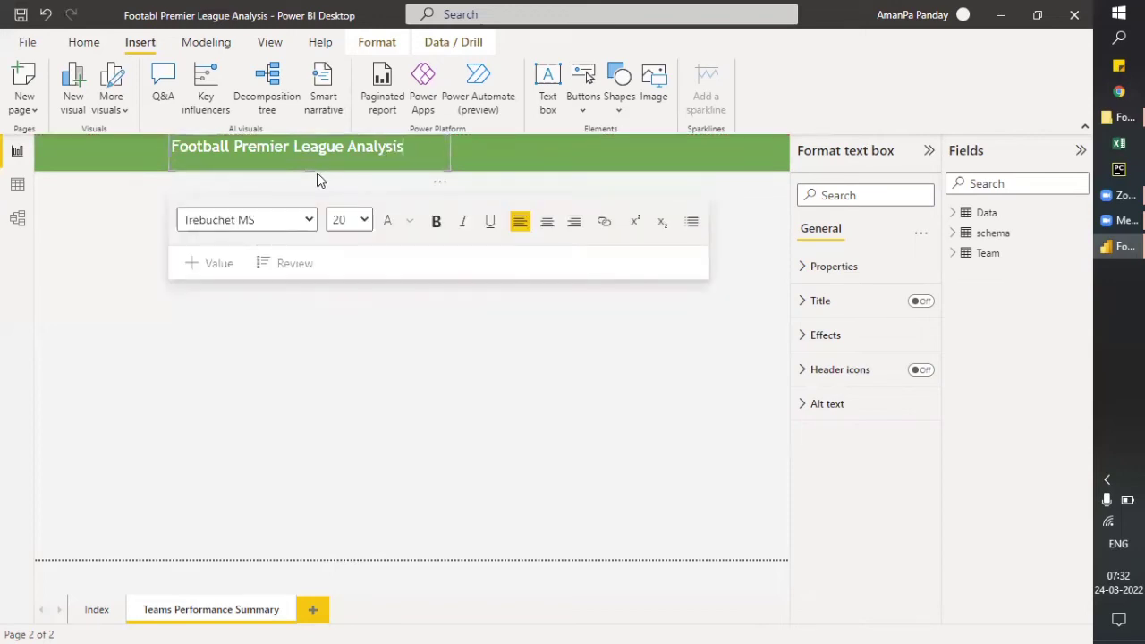
pyautogui.click(315, 144)
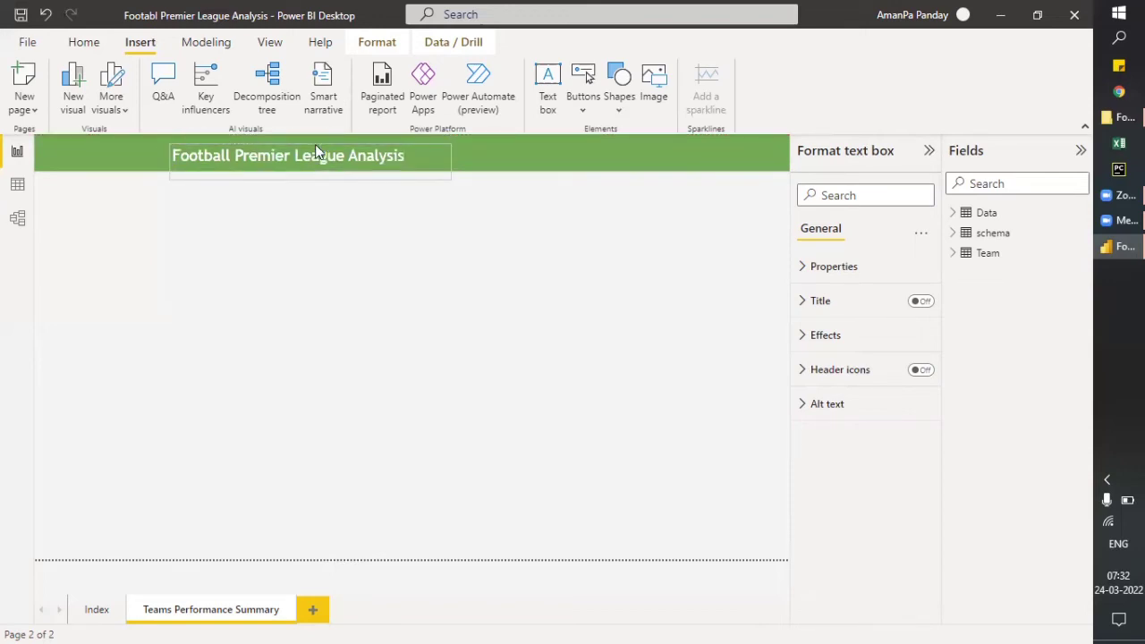
pyautogui.click(313, 182)
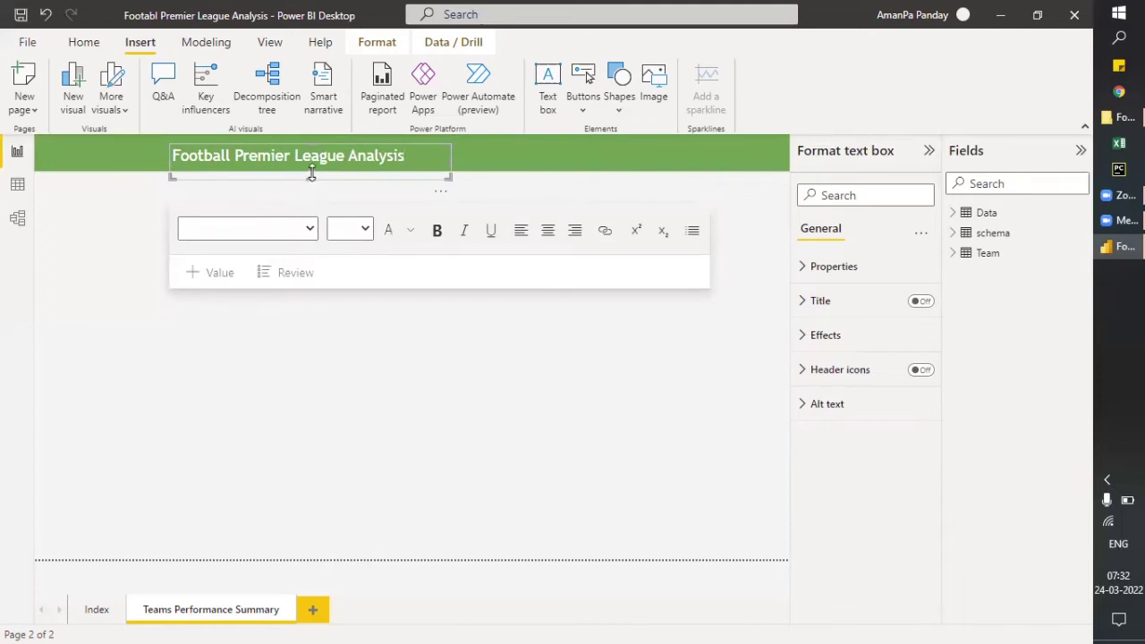
pyautogui.click(313, 172)
pyautogui.click(332, 227)
pyautogui.click(332, 225)
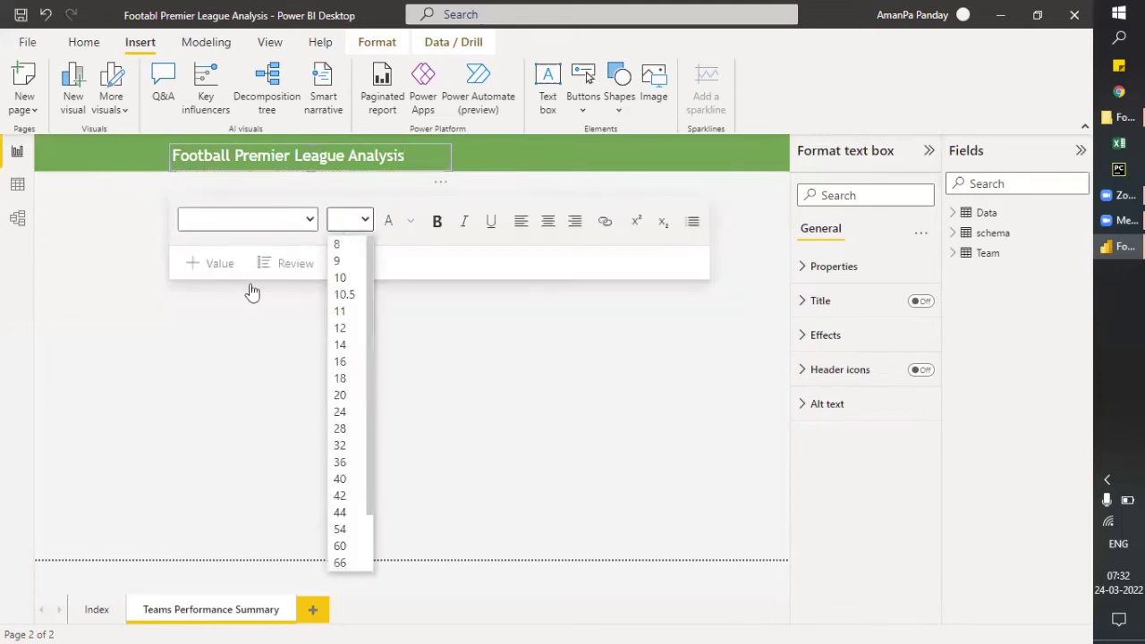
pyautogui.click(172, 361)
pyautogui.click(136, 320)
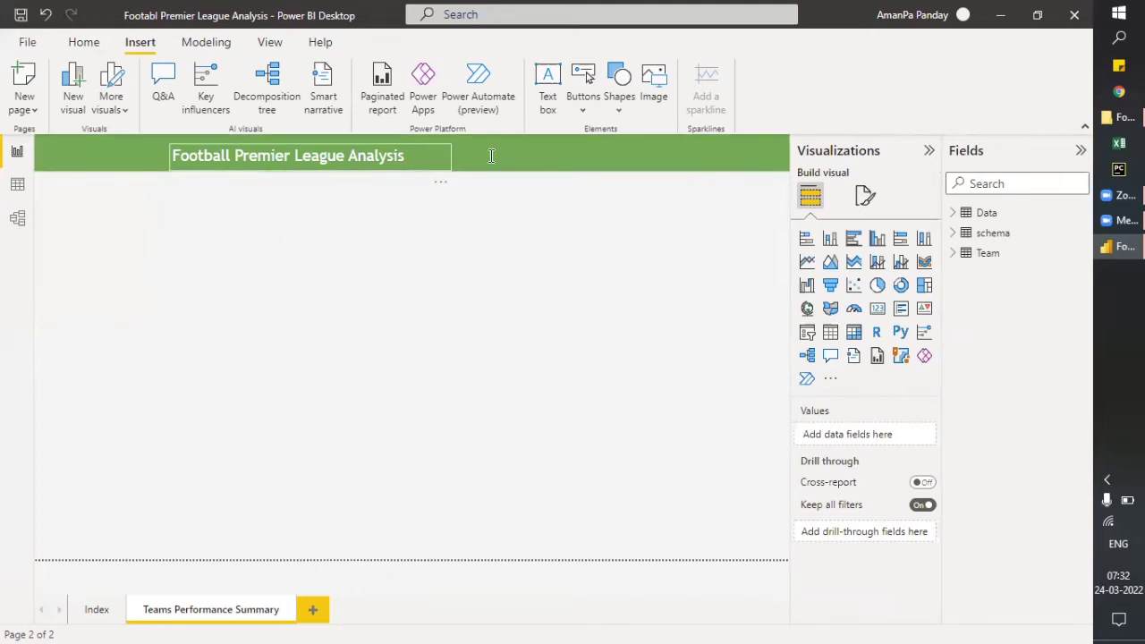
# Narrow the title text box so it ends just after the word Analysis at the page's centre line, and deselect it.
pyautogui.click(450, 161)
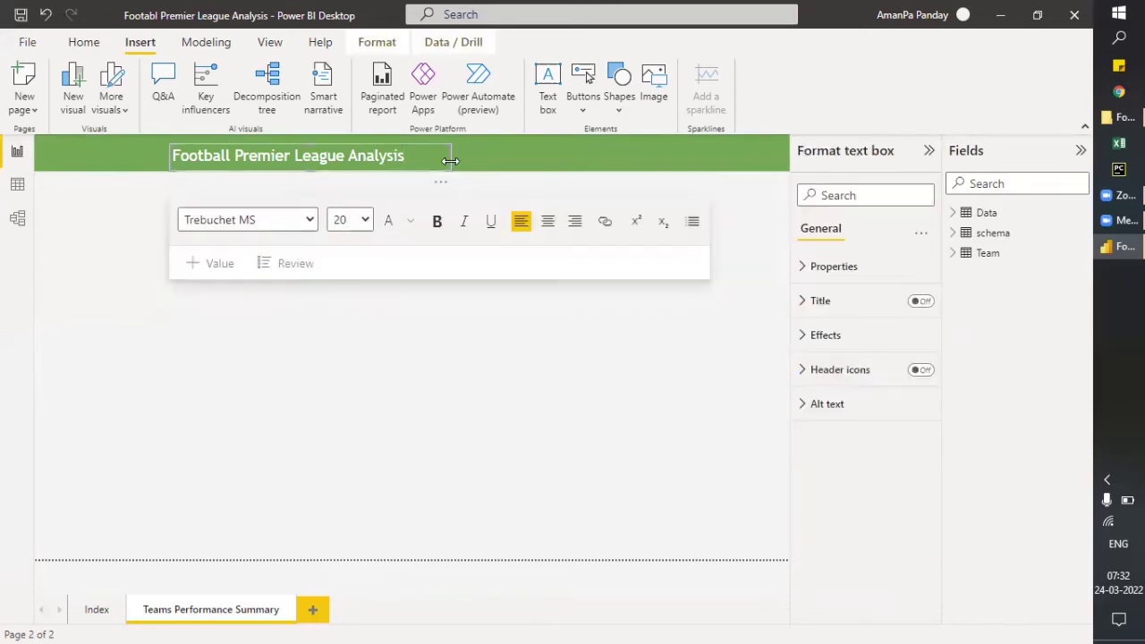
pyautogui.moveTo(439, 166); pyautogui.dragTo(413, 161)
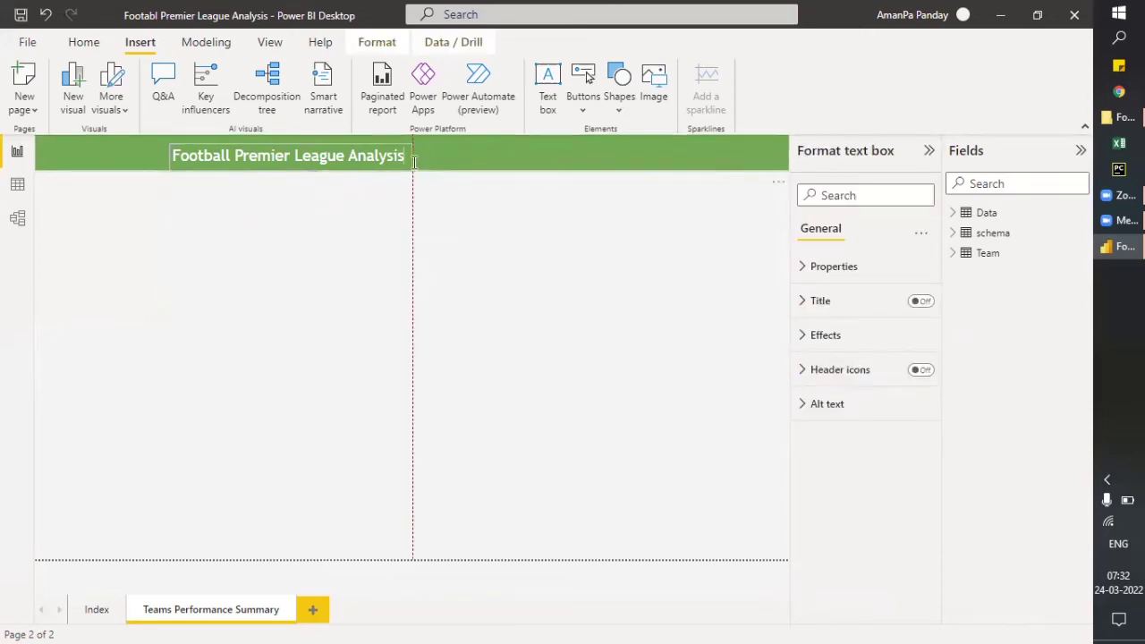
pyautogui.click(281, 270)
pyautogui.click(281, 267)
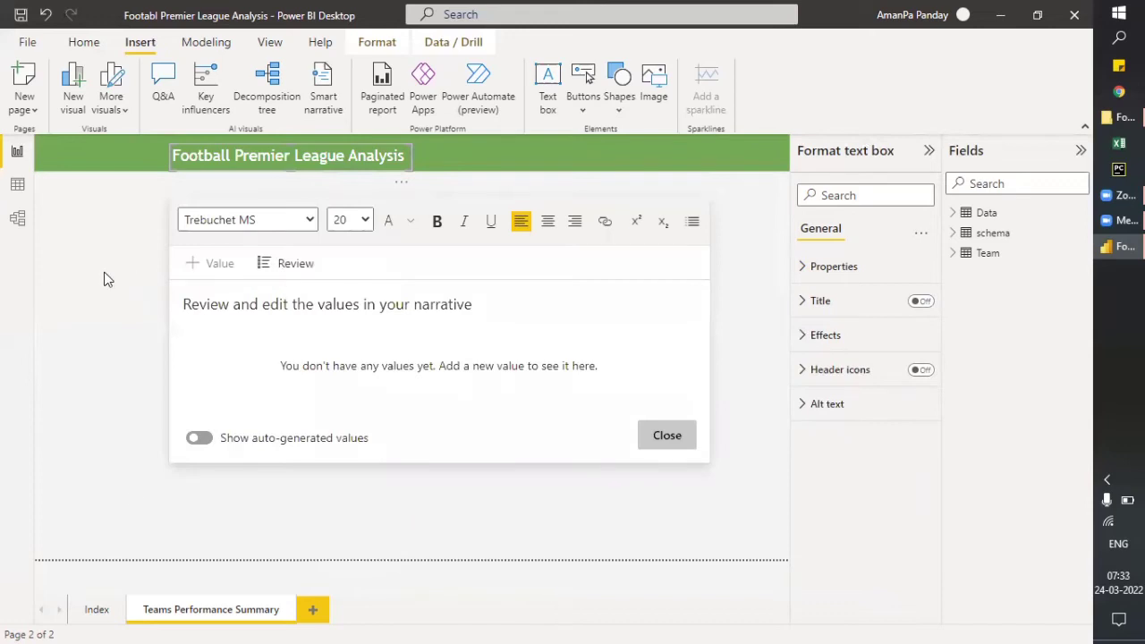
pyautogui.press('Escape')
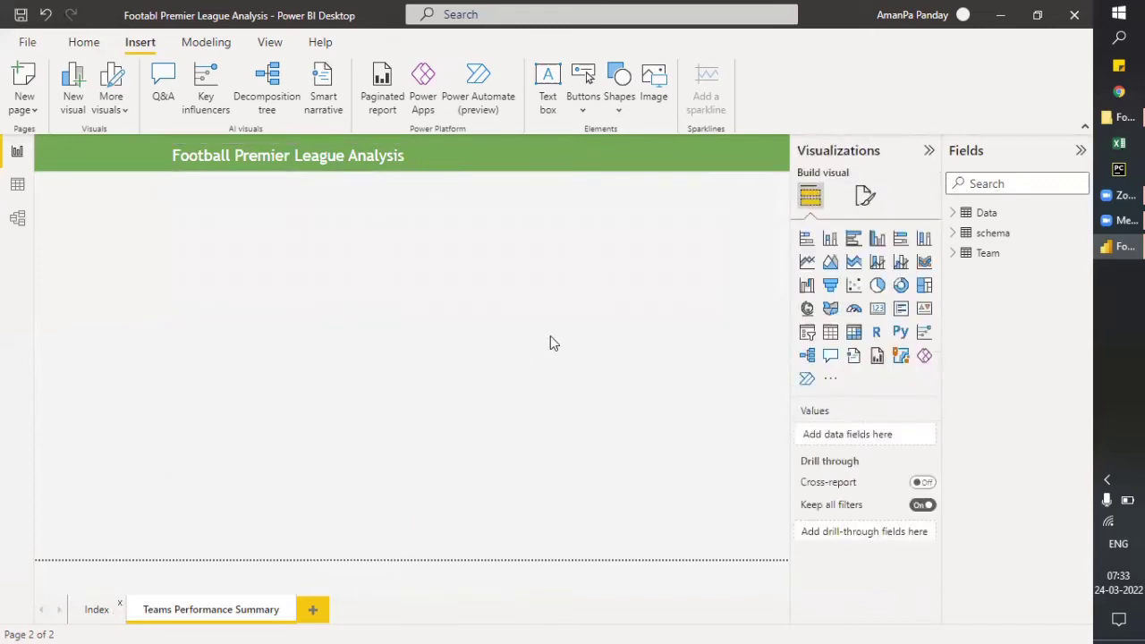
# Copy the Premier League logo from the Index page to Teams Performance Summary and shrink it onto the banner just after the title.
pyautogui.hotkey('ctrl', 'pageup')
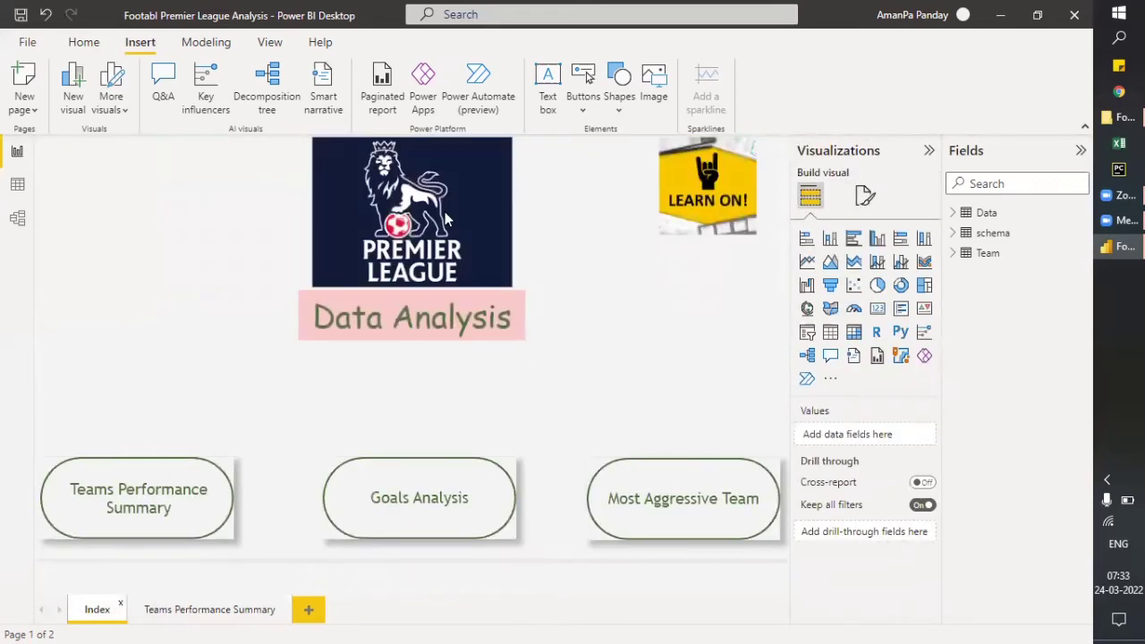
pyautogui.click(444, 212)
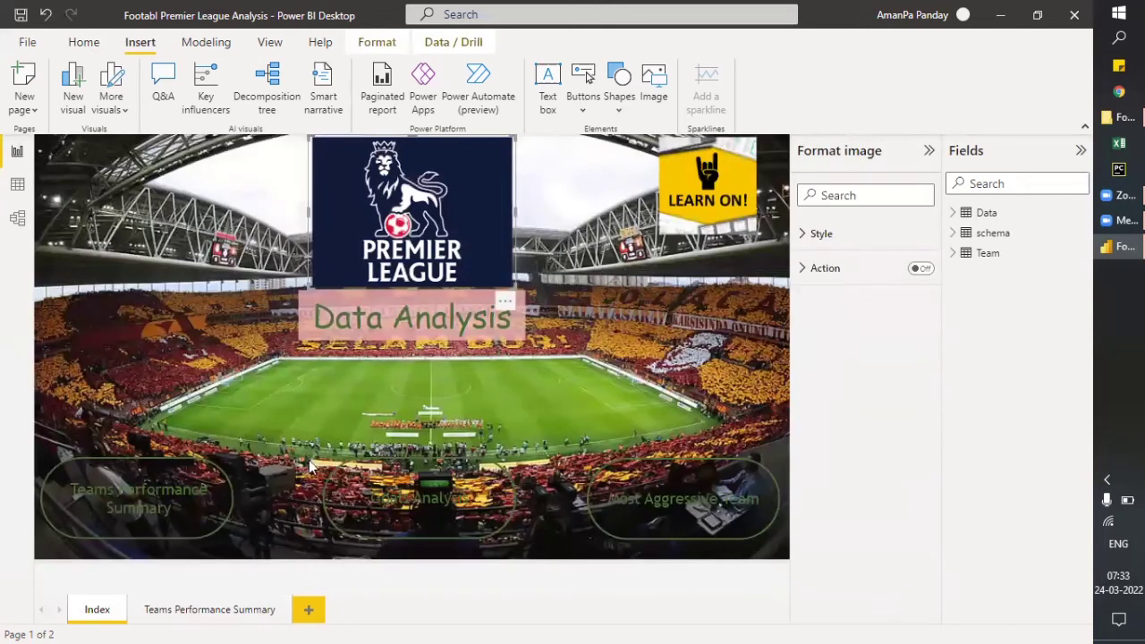
pyautogui.click(207, 610)
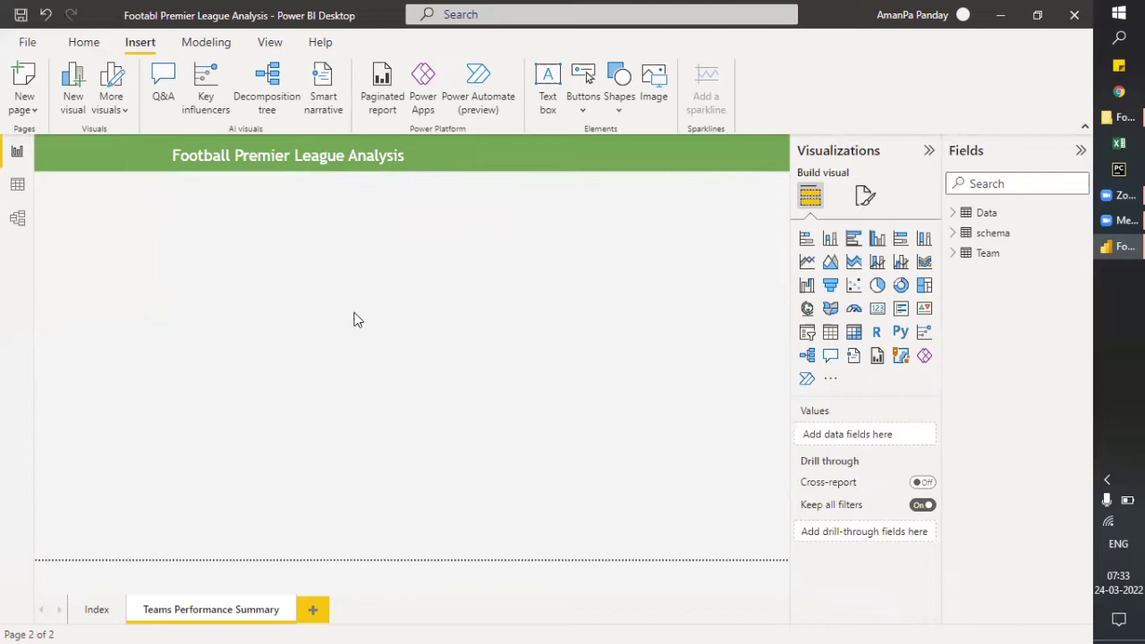
pyautogui.hotkey('ctrl', 'v')
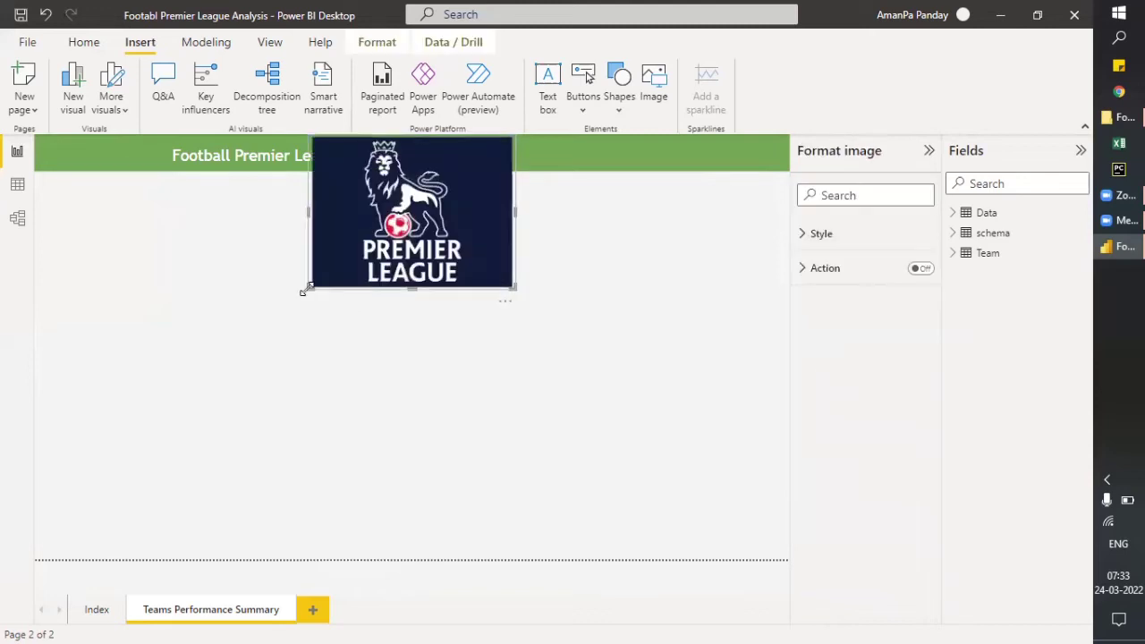
pyautogui.moveTo(351, 259); pyautogui.dragTo(452, 192)
pyautogui.moveTo(476, 188); pyautogui.dragTo(446, 153)
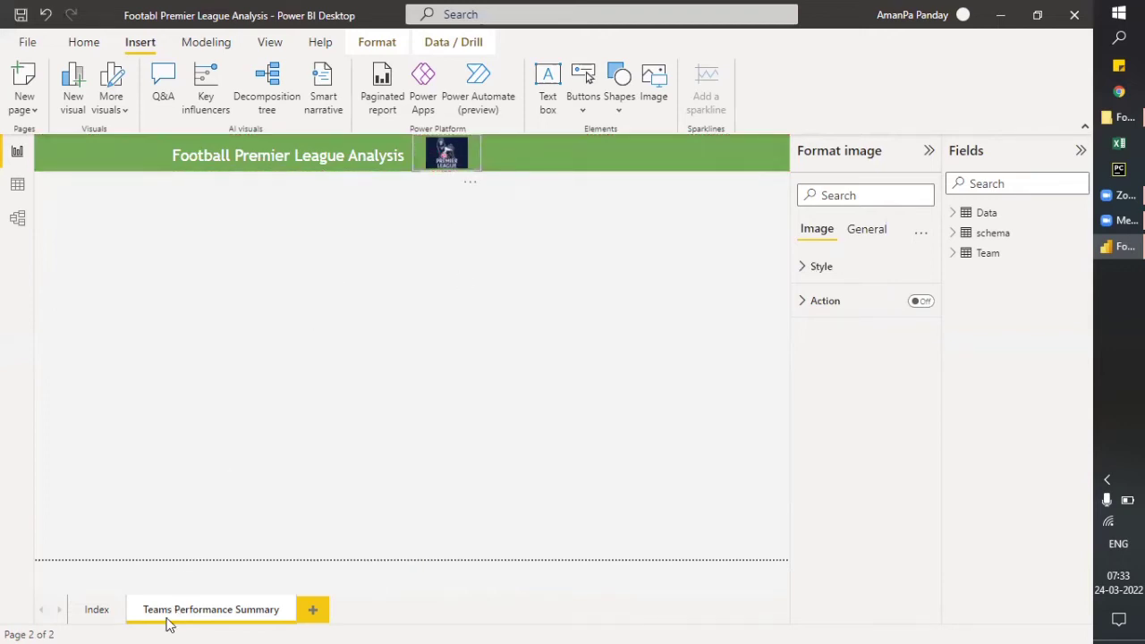
# Copy the Learn On logo from the Index page to Teams Performance Summary and shrink it onto the left end of the banner.
pyautogui.click(107, 615)
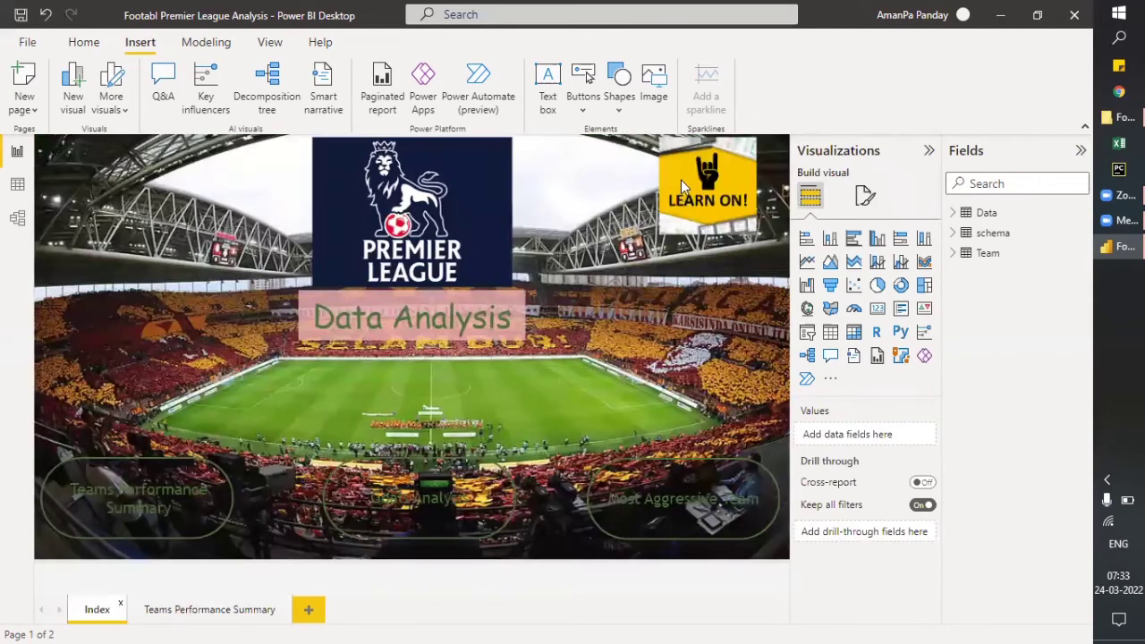
pyautogui.click(681, 180)
pyautogui.click(207, 612)
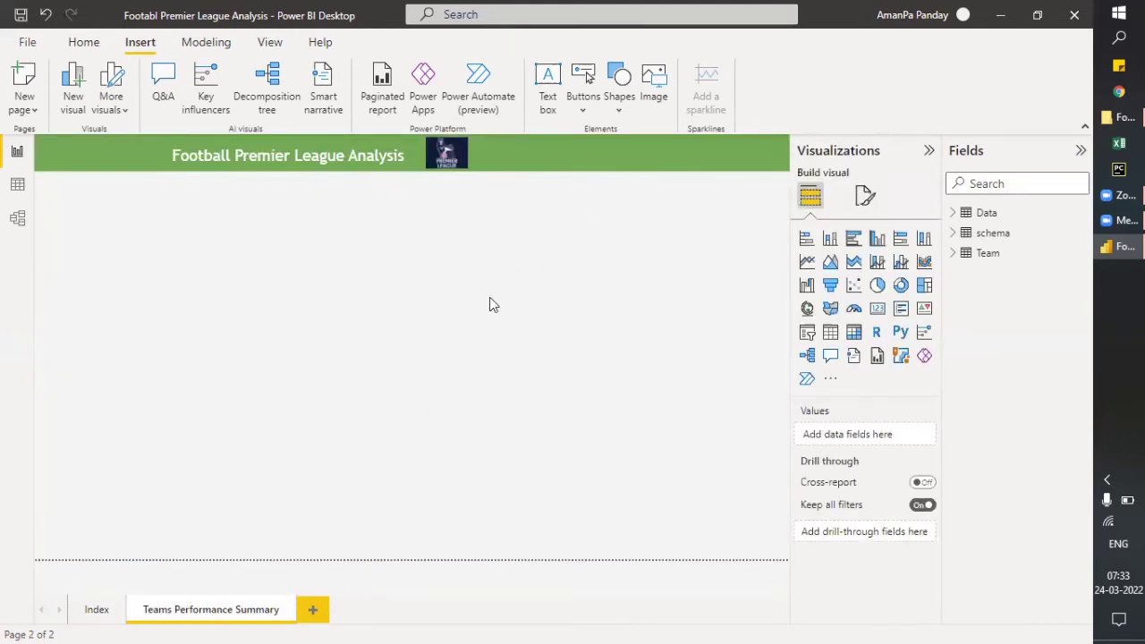
pyautogui.hotkey('ctrl', 'v')
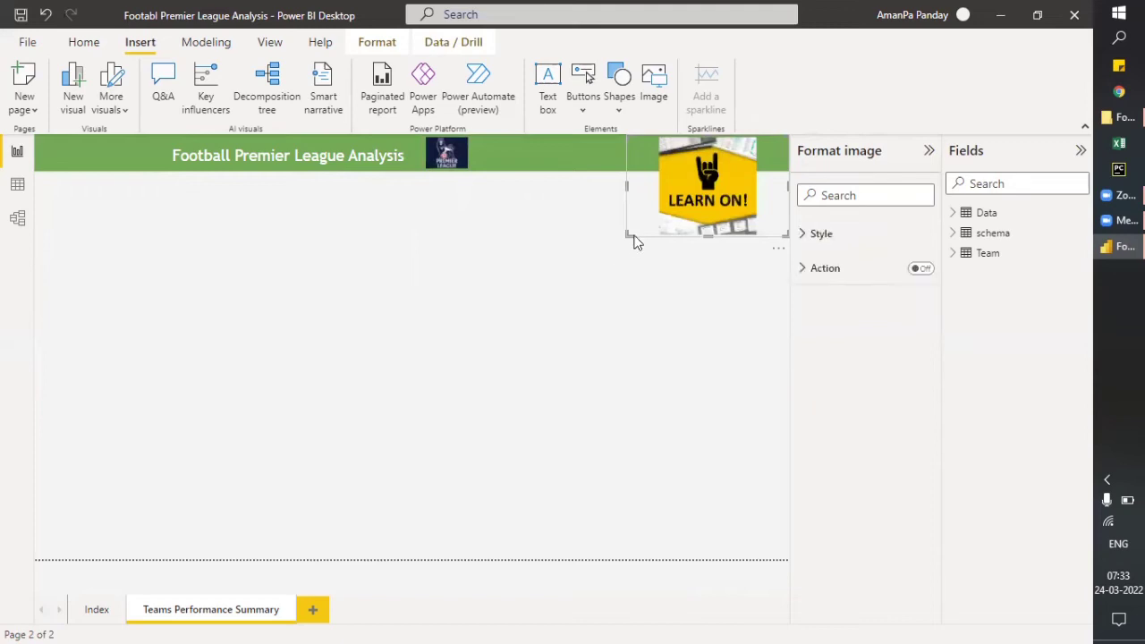
pyautogui.moveTo(629, 233); pyautogui.dragTo(676, 206)
pyautogui.moveTo(710, 170); pyautogui.dragTo(42, 146)
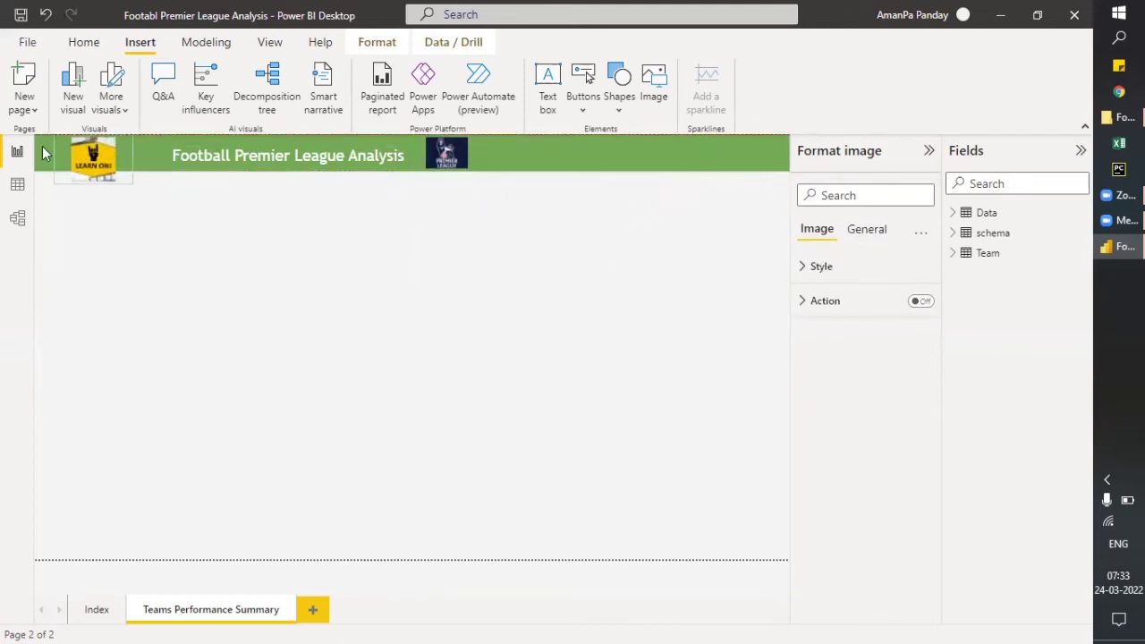
pyautogui.moveTo(70, 182); pyautogui.dragTo(74, 172)
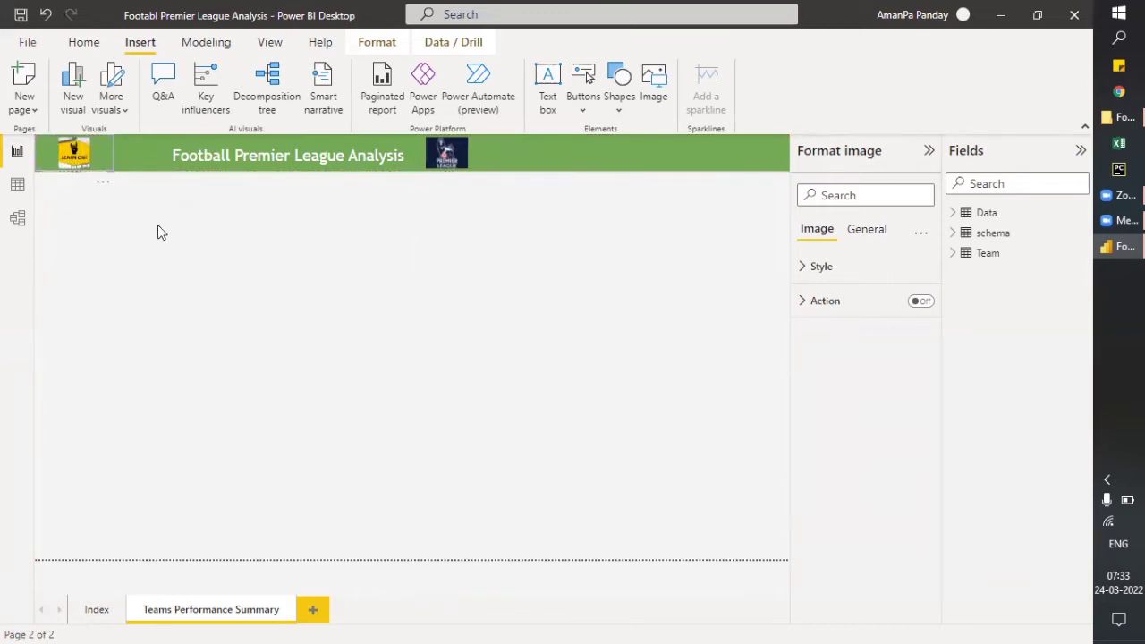
pyautogui.click(308, 315)
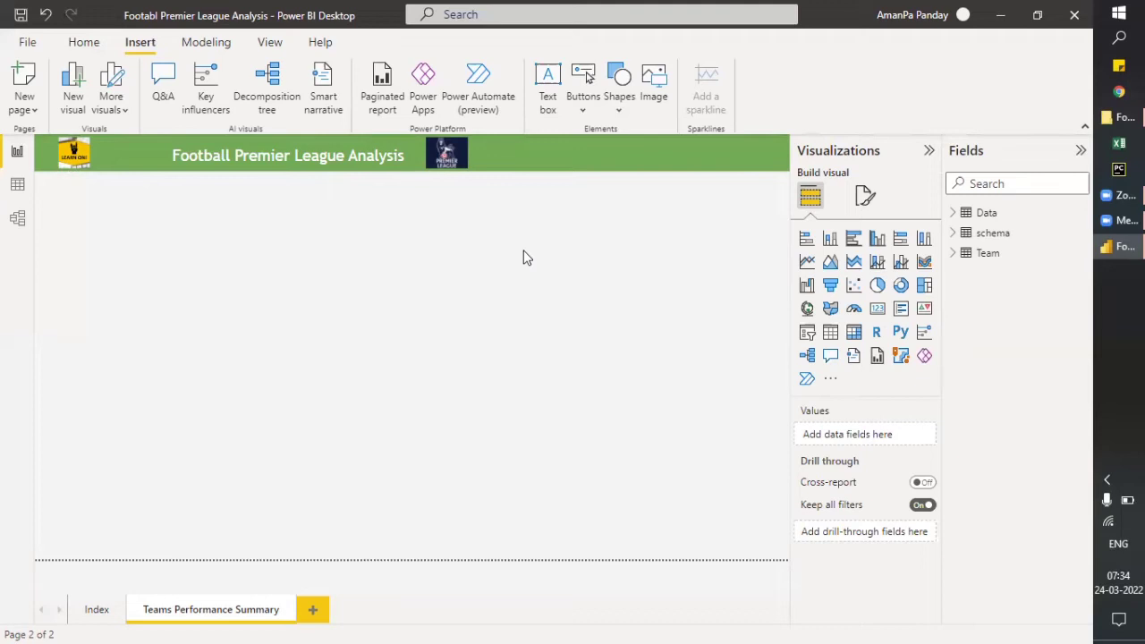
# Insert an empty card visual, shrink it to a small box, and place it just below the left end of the banner.
pyautogui.click(881, 310)
pyautogui.moveTo(787, 282); pyautogui.dragTo(365, 281)
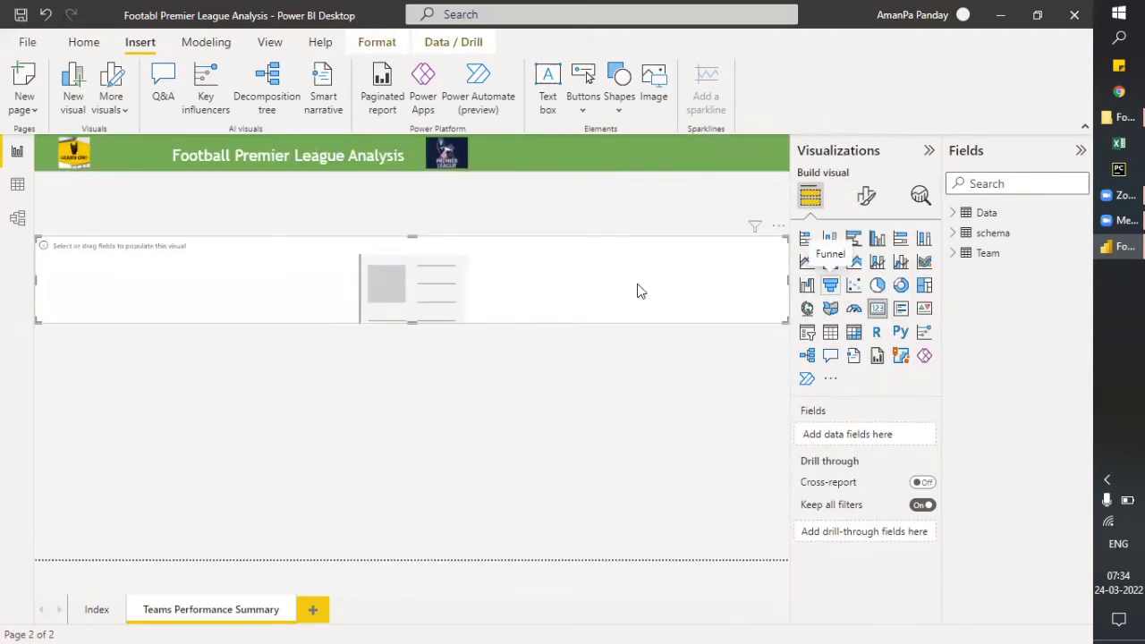
pyautogui.click(784, 283)
pyautogui.moveTo(714, 292); pyautogui.dragTo(104, 203)
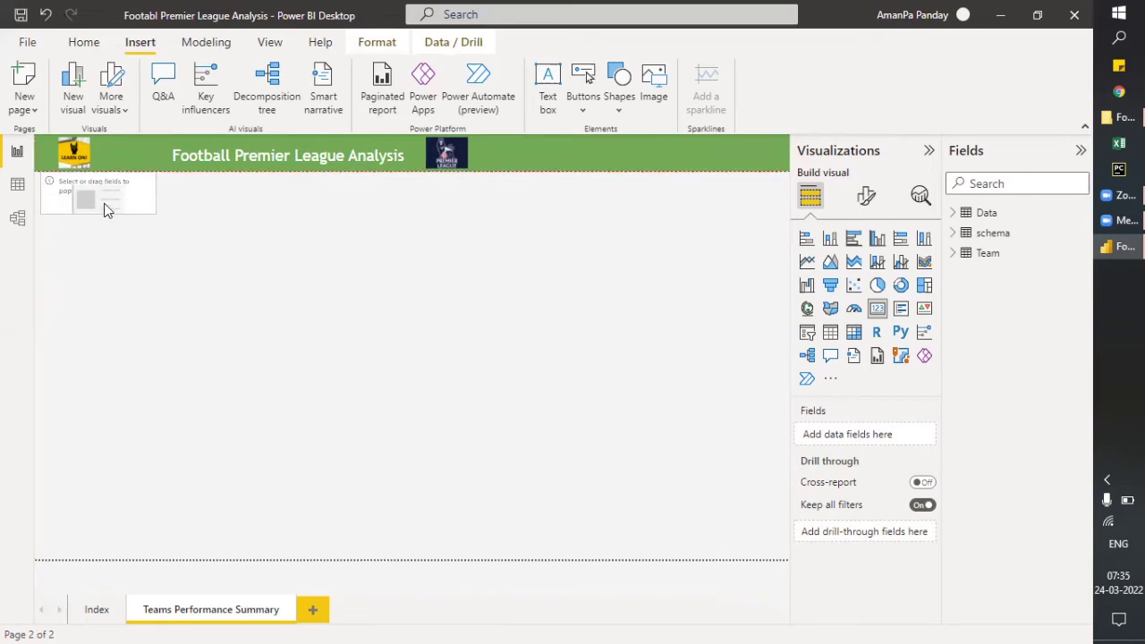
pyautogui.moveTo(101, 226); pyautogui.dragTo(98, 234)
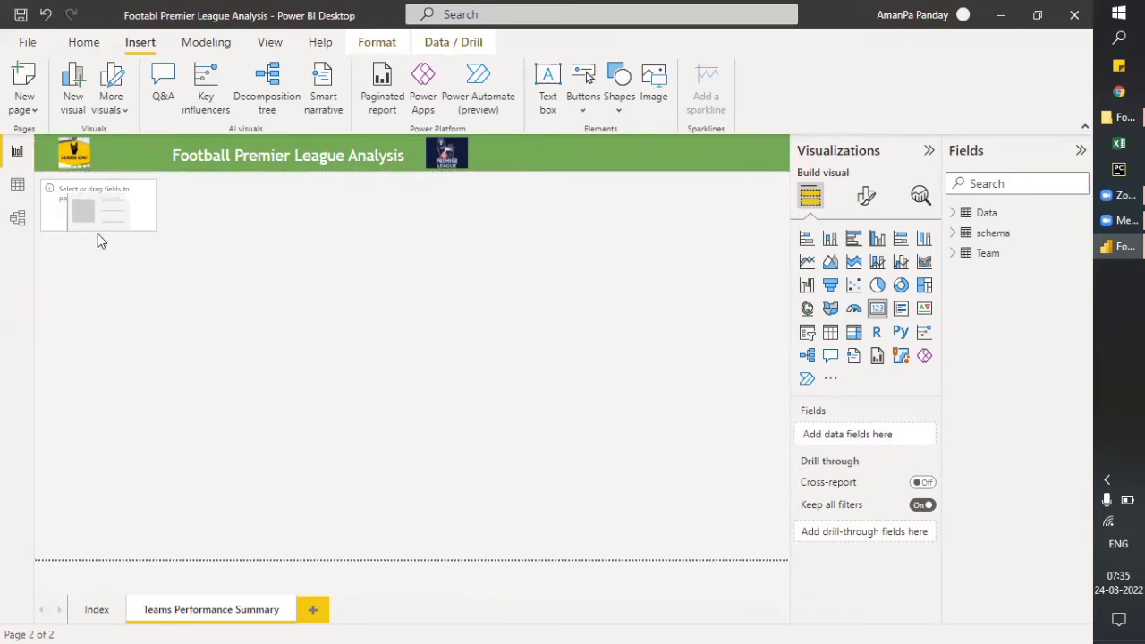
pyautogui.click(301, 273)
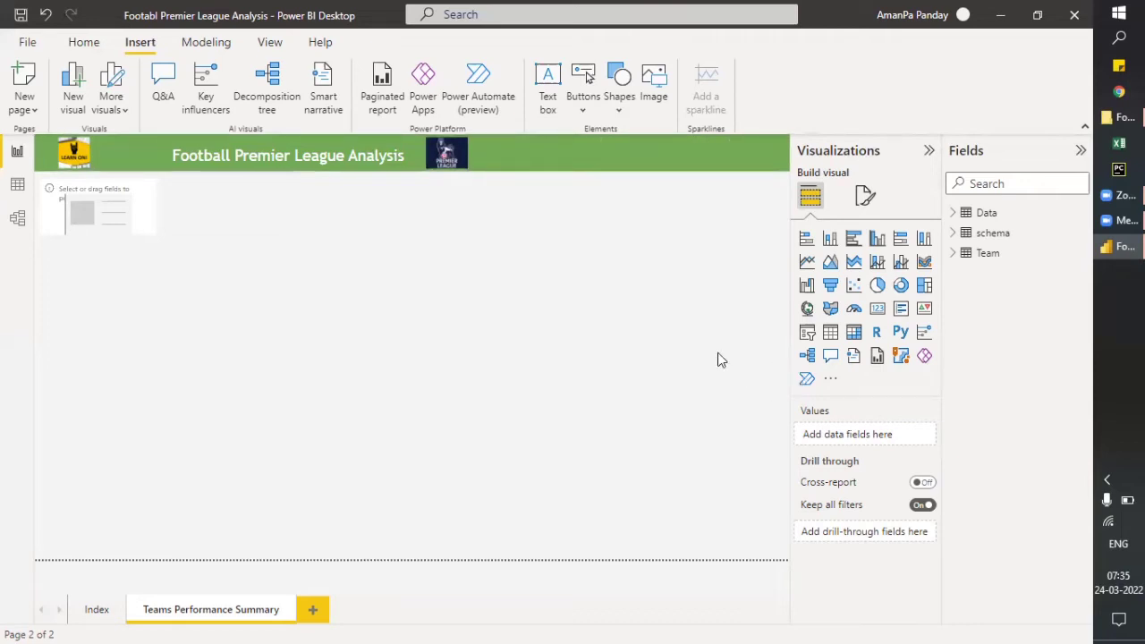
# Insert an empty slicer, move it onto the right end of the green banner, and shrink it to the banner's height.
pyautogui.click(808, 333)
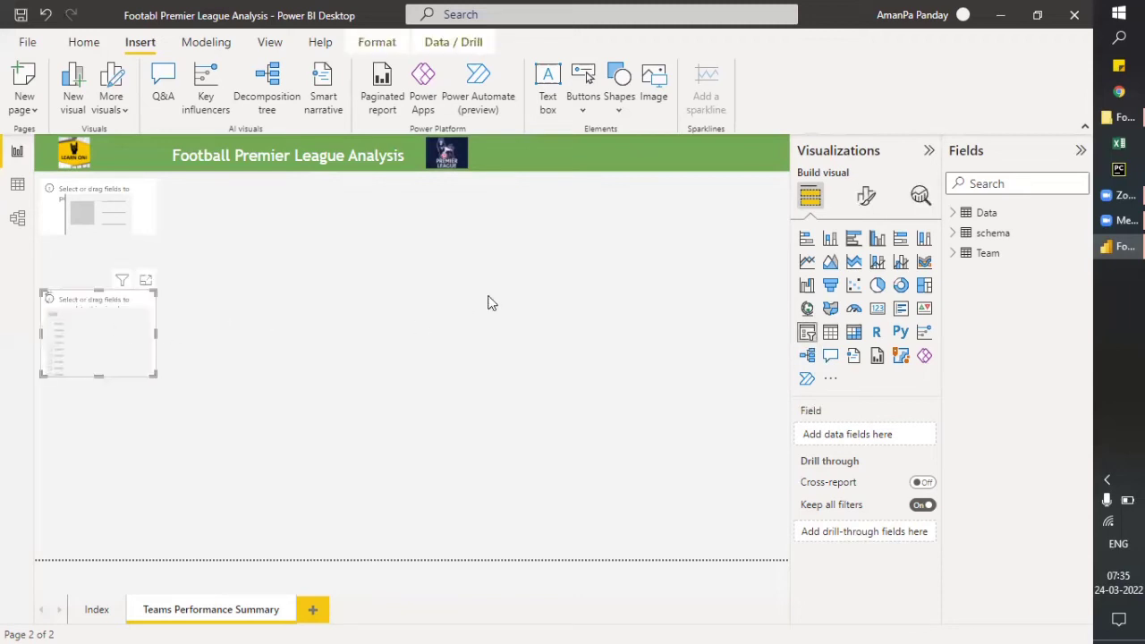
pyautogui.moveTo(503, 294); pyautogui.dragTo(763, 150)
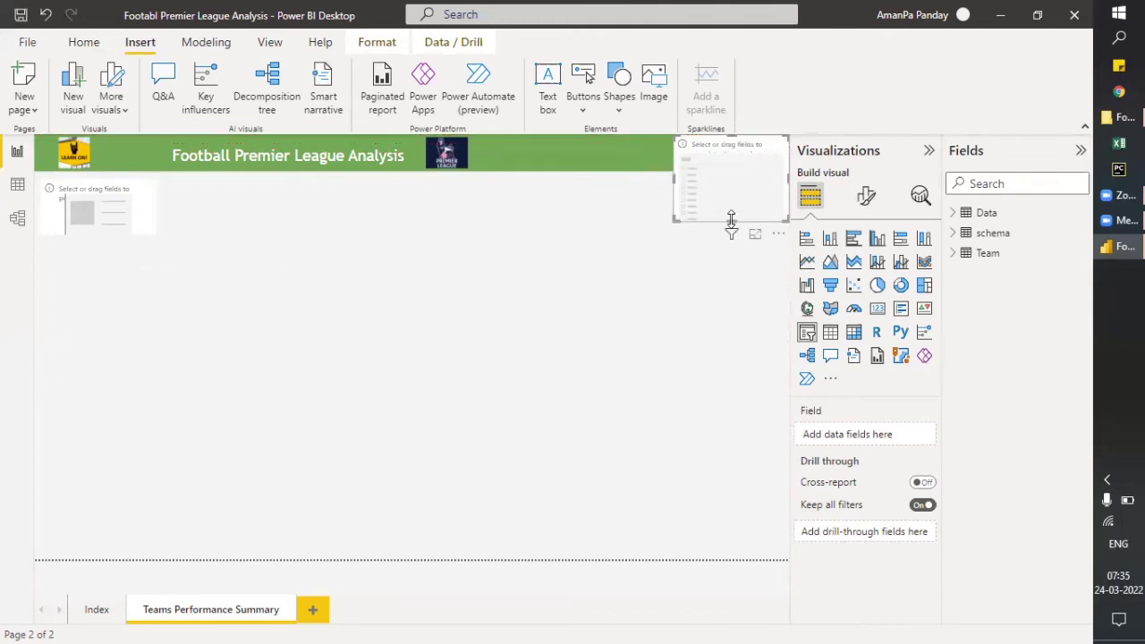
pyautogui.moveTo(731, 215); pyautogui.dragTo(730, 164)
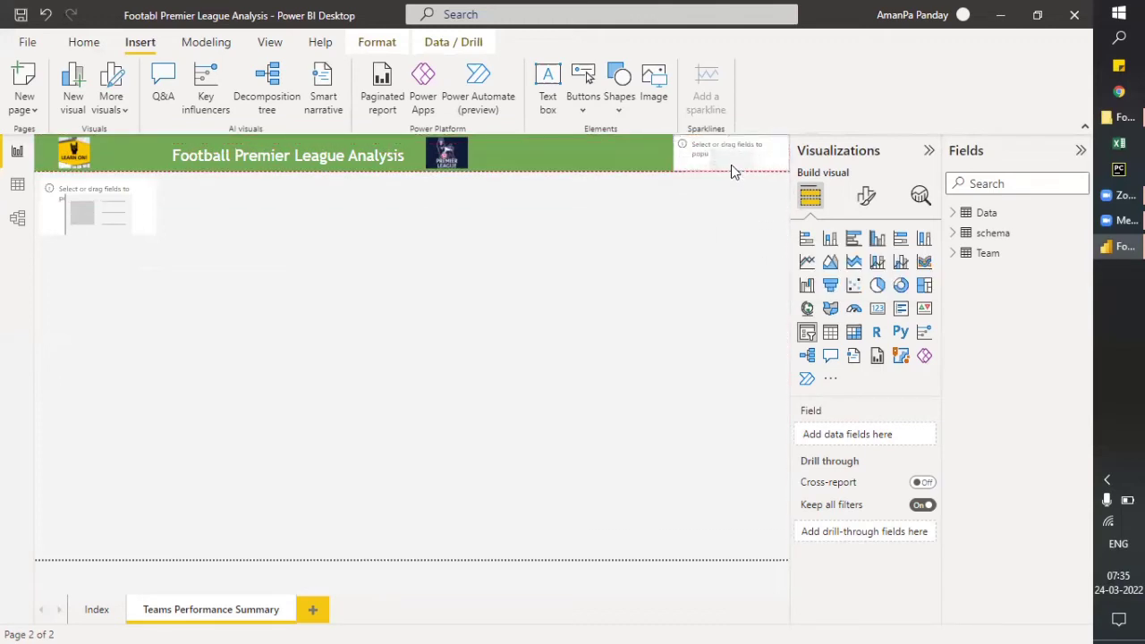
# Add the Teams field from the Team table to the slicer and change the slicer from a list to a dropdown.
pyautogui.click(954, 254)
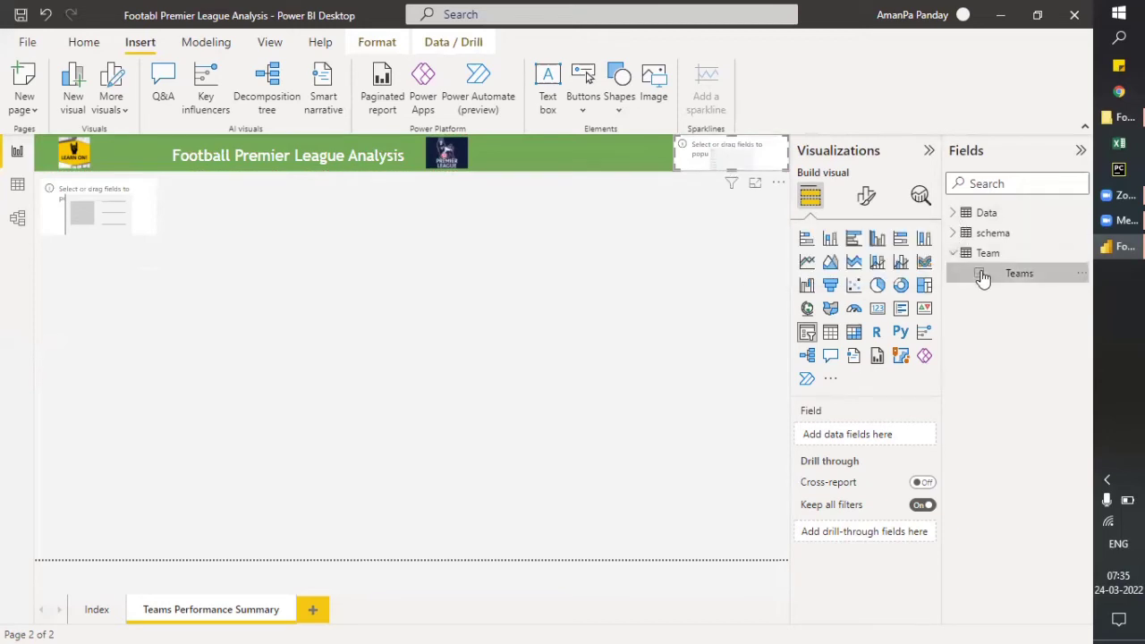
pyautogui.click(981, 274)
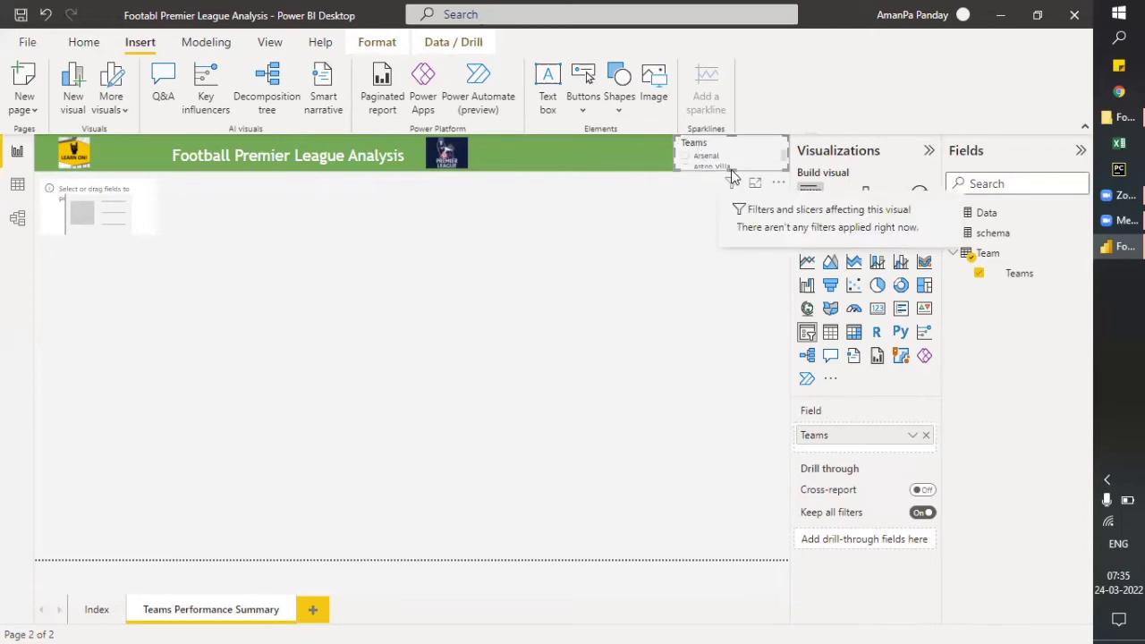
pyautogui.moveTo(731, 170); pyautogui.dragTo(731, 231)
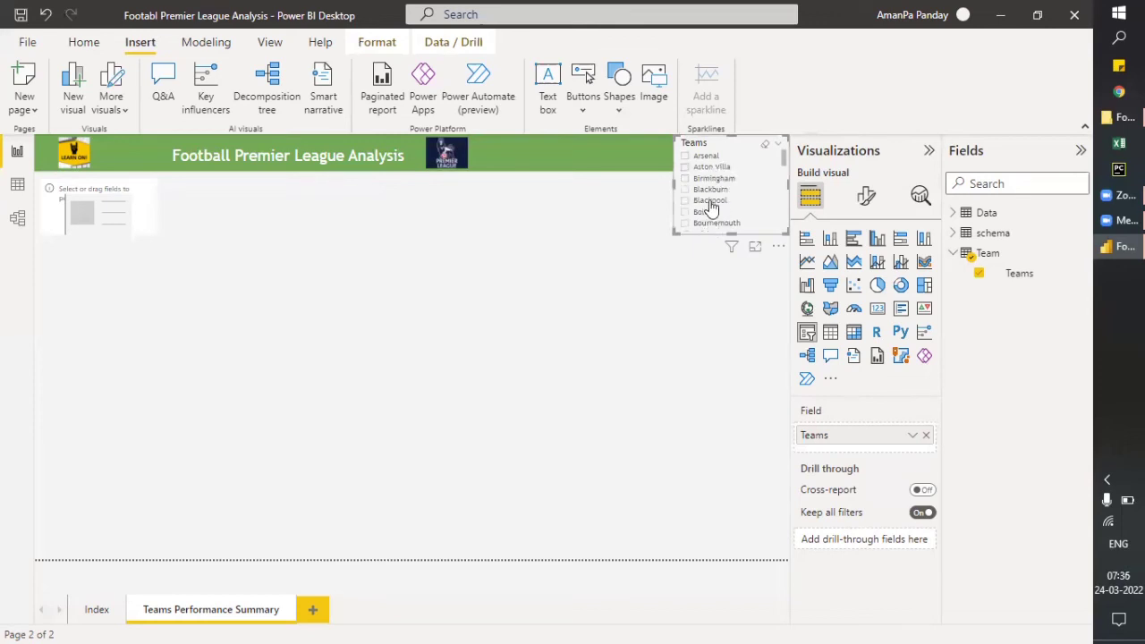
pyautogui.click(779, 150)
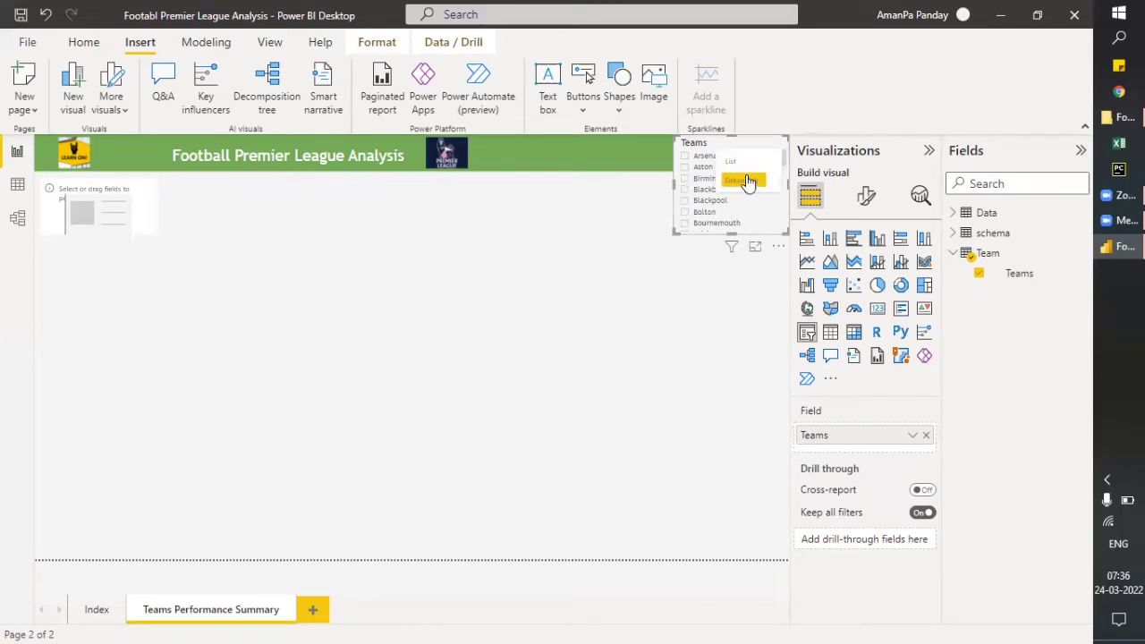
pyautogui.click(748, 181)
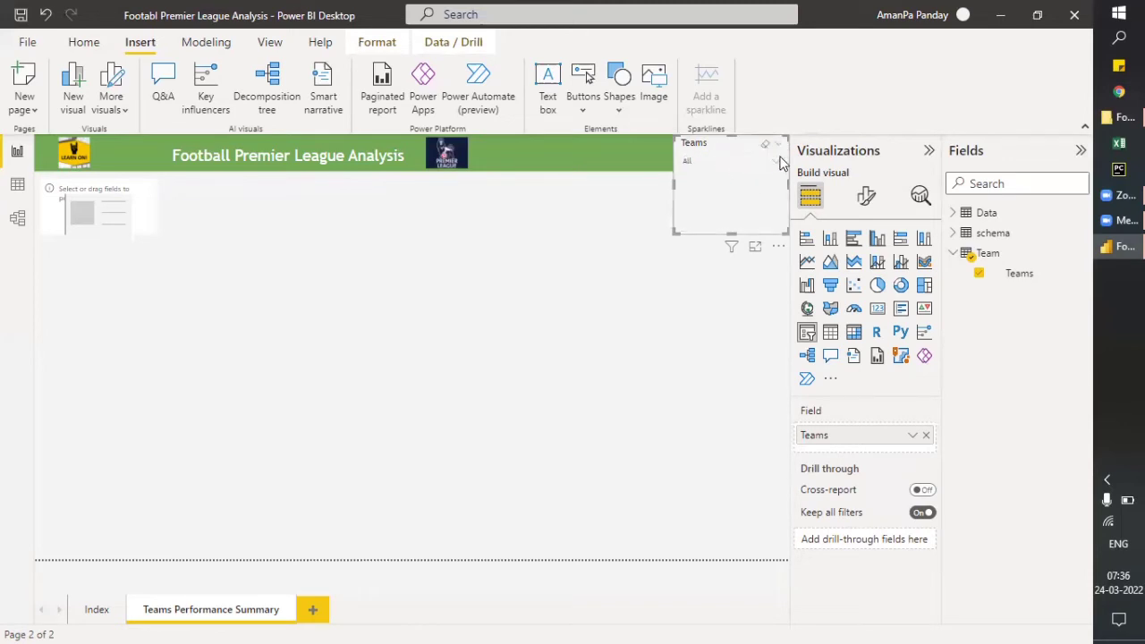
# Check the Teams slicer's dropdown list, close it, and shrink the slicer back to the banner's height.
pyautogui.click(778, 163)
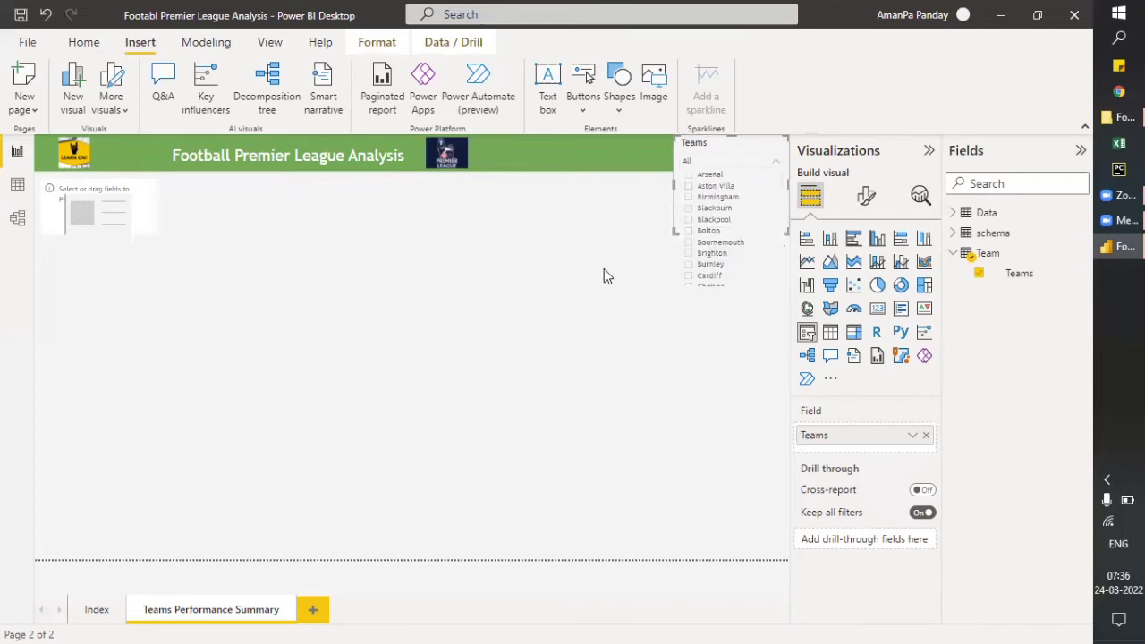
pyautogui.click(639, 274)
pyautogui.click(728, 161)
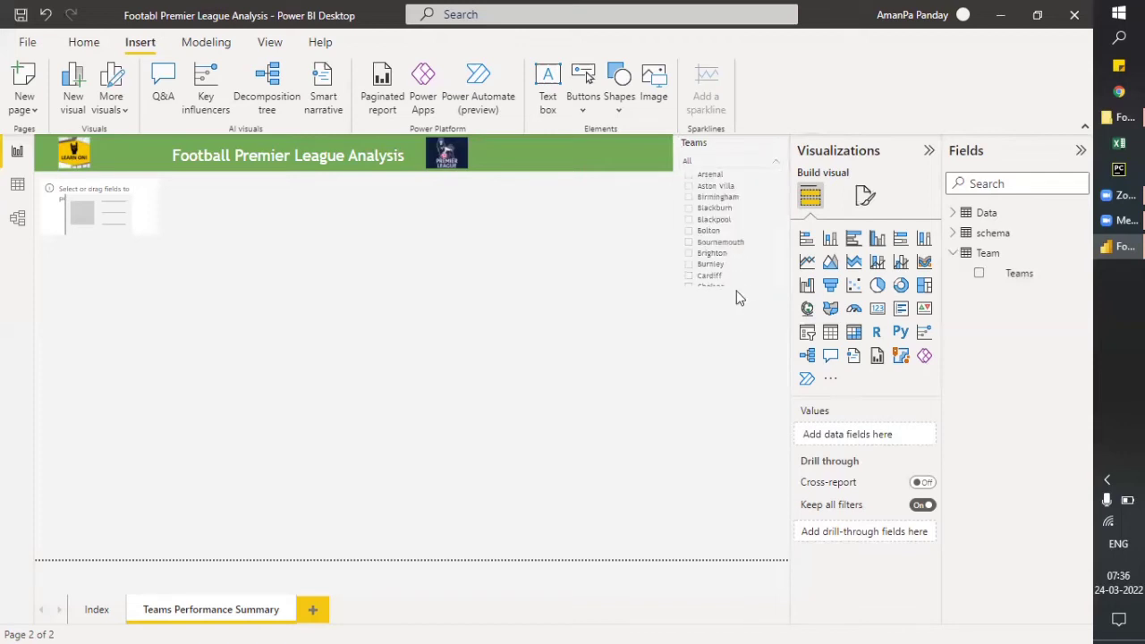
pyautogui.click(720, 152)
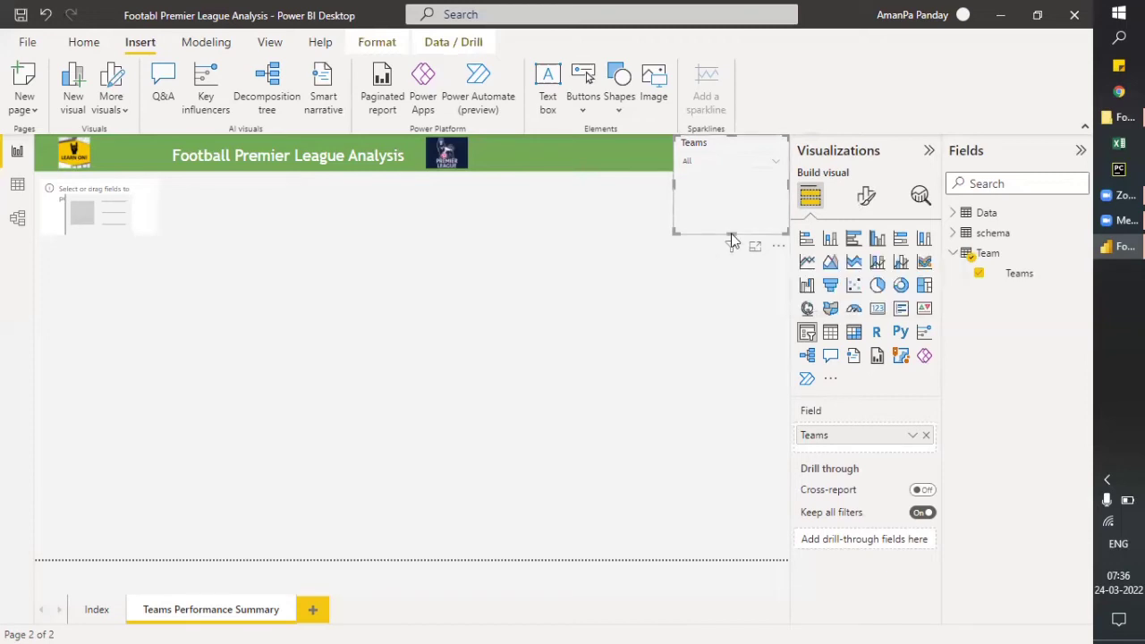
pyautogui.moveTo(730, 235); pyautogui.dragTo(731, 168)
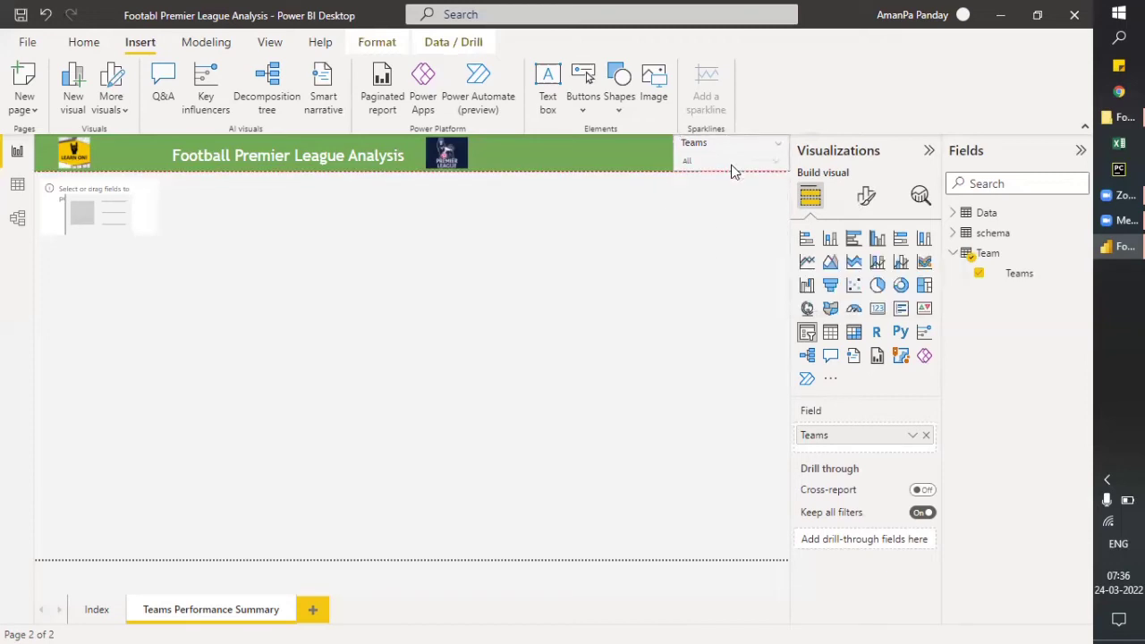
pyautogui.click(705, 219)
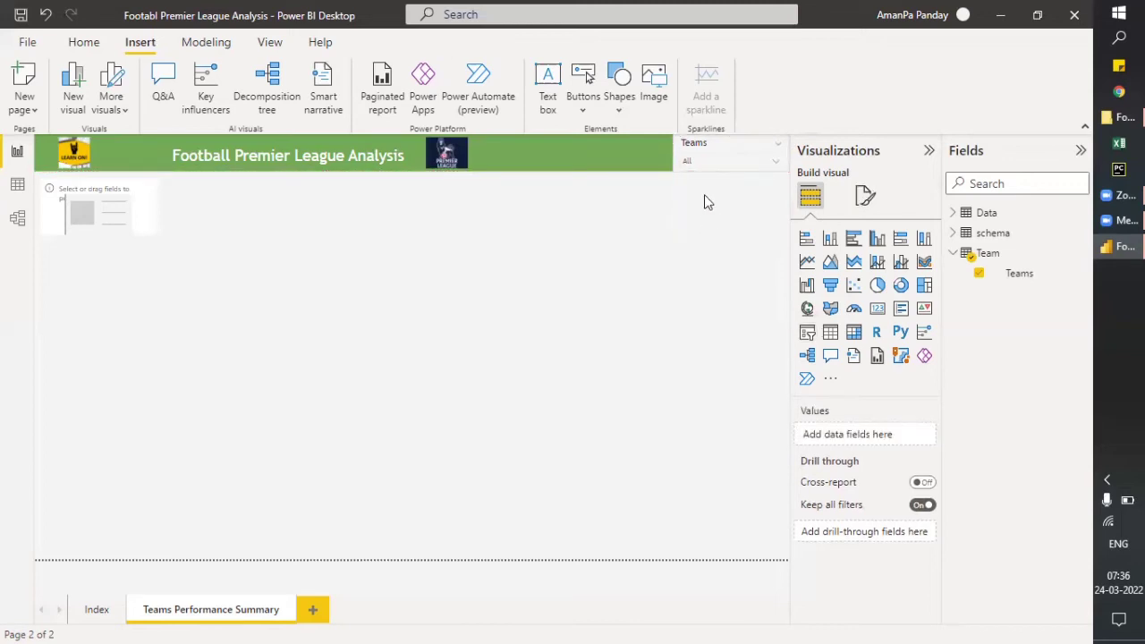
# Set the Teams slicer header's font color to white.
pyautogui.click(724, 148)
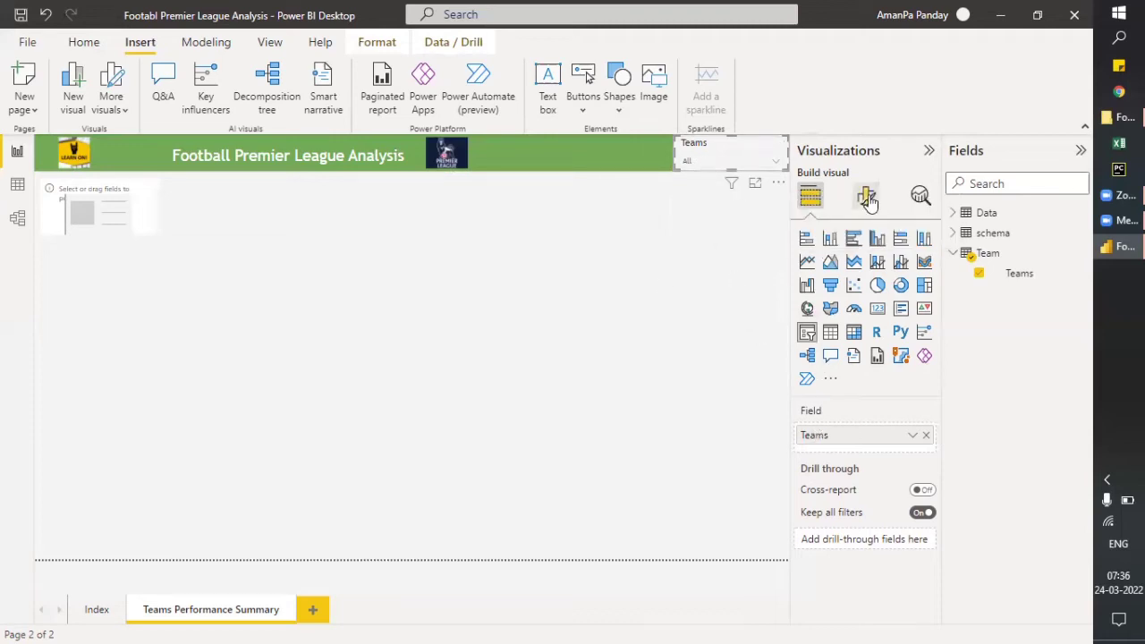
pyautogui.click(868, 199)
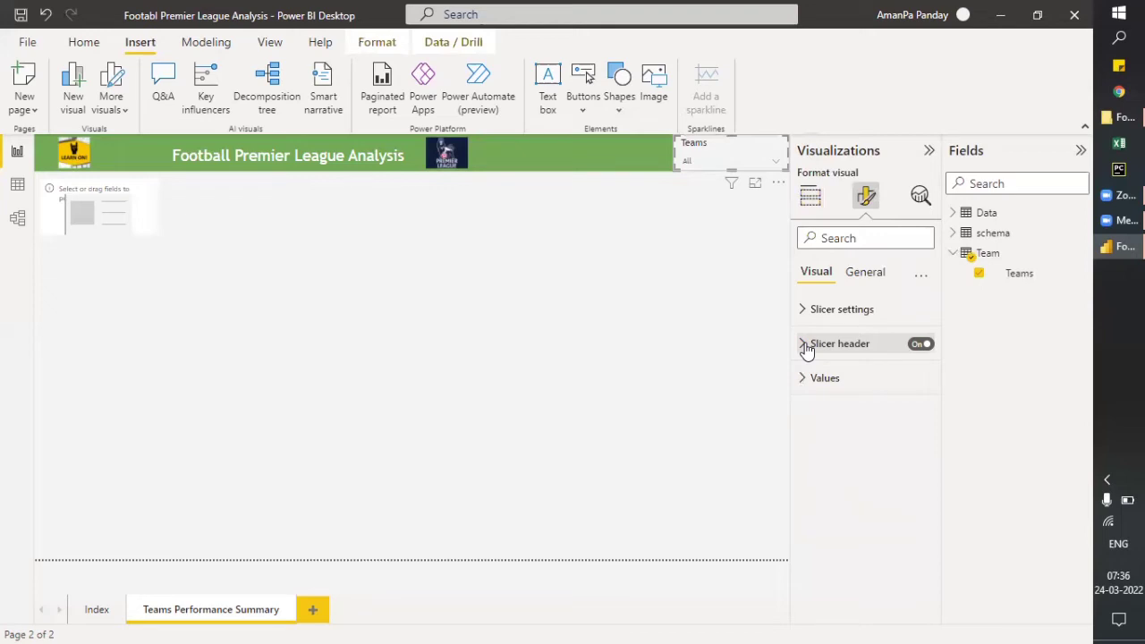
pyautogui.click(805, 347)
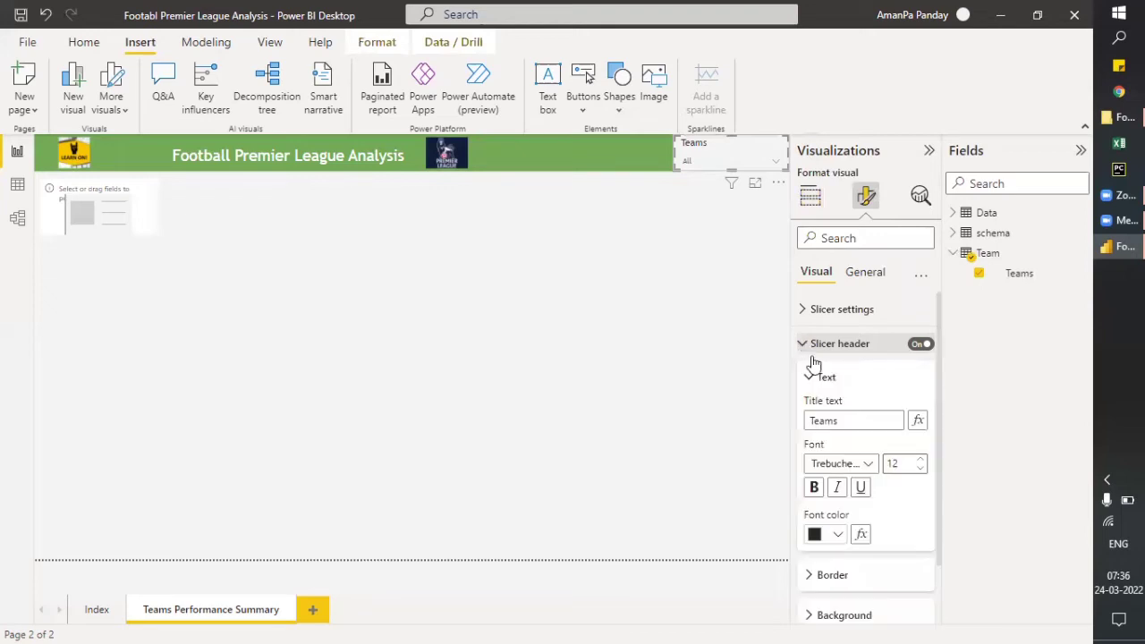
pyautogui.click(837, 536)
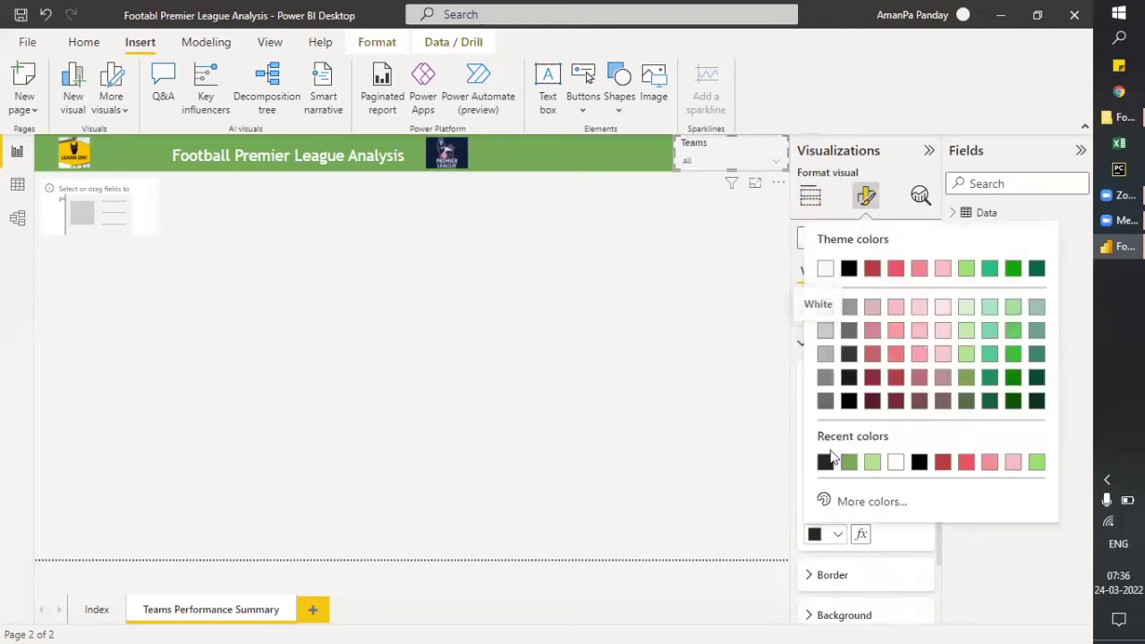
pyautogui.click(827, 271)
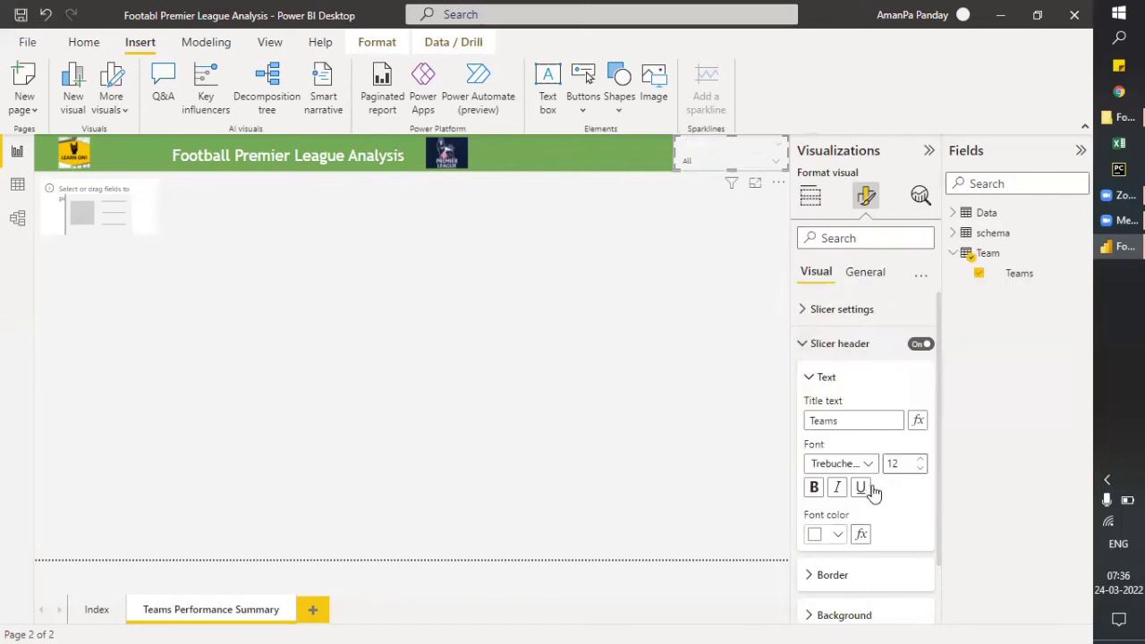
pyautogui.scroll(-2, 888, 526)
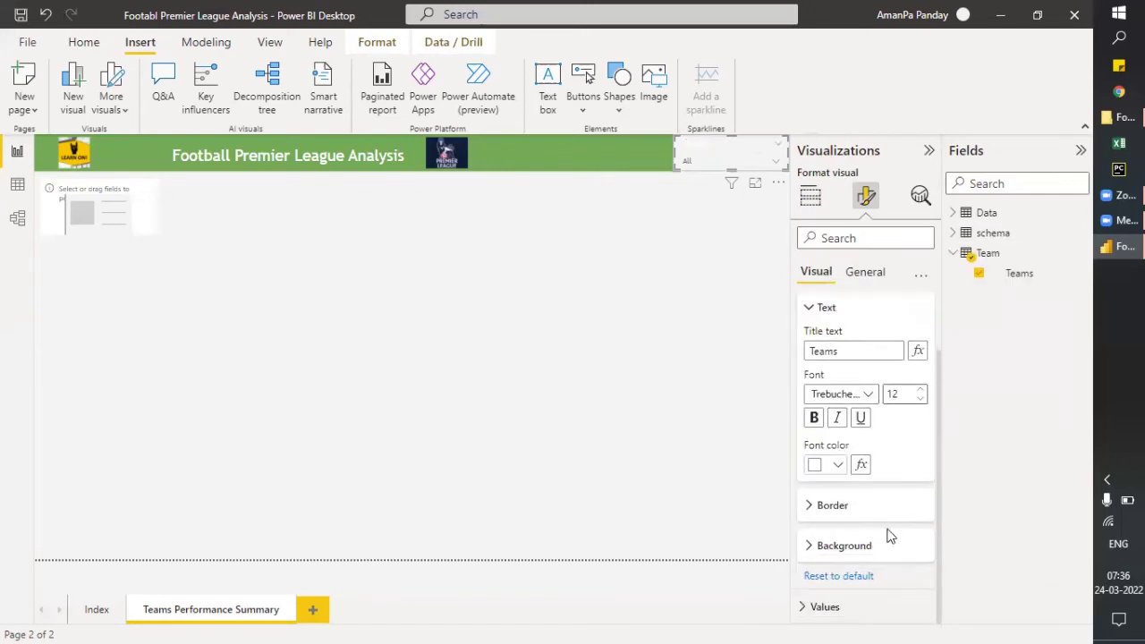
pyautogui.click(809, 545)
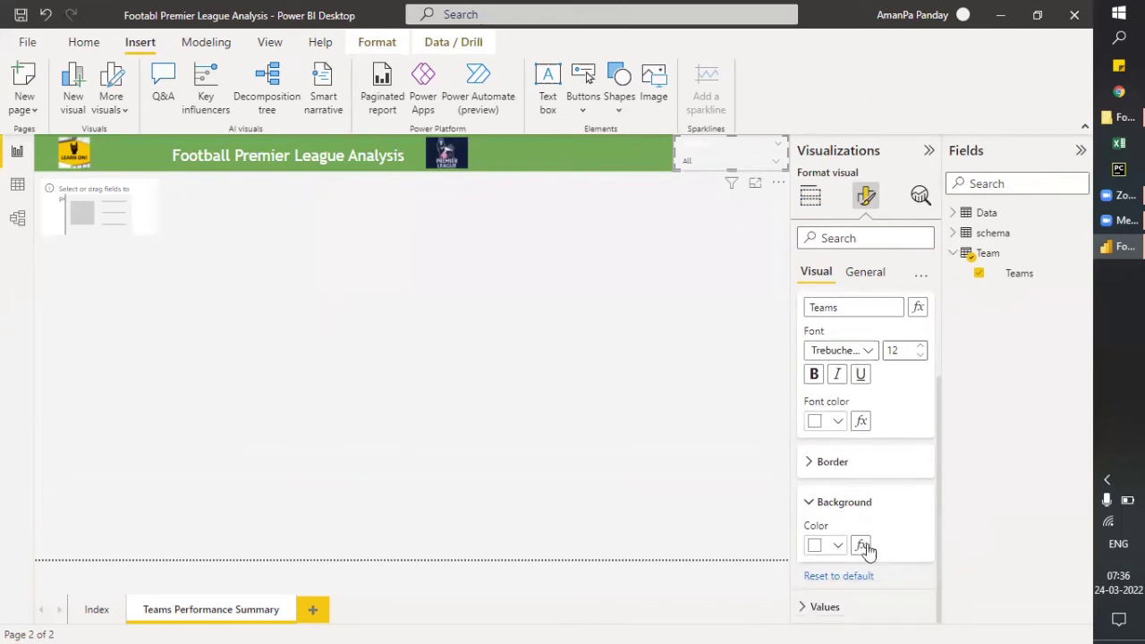
pyautogui.click(838, 546)
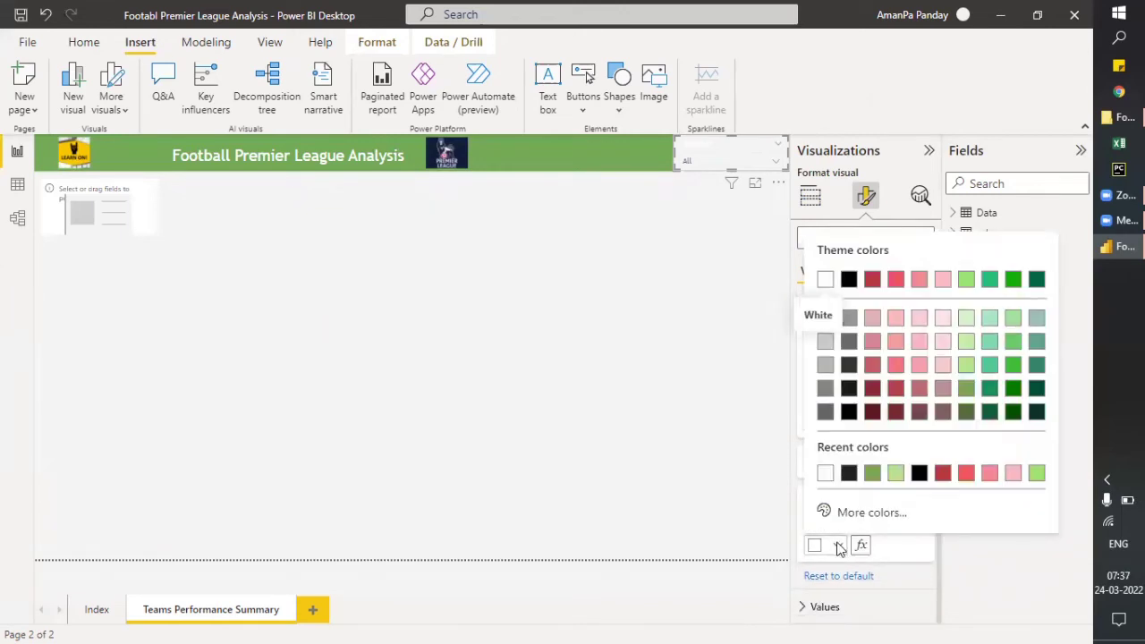
pyautogui.click(842, 545)
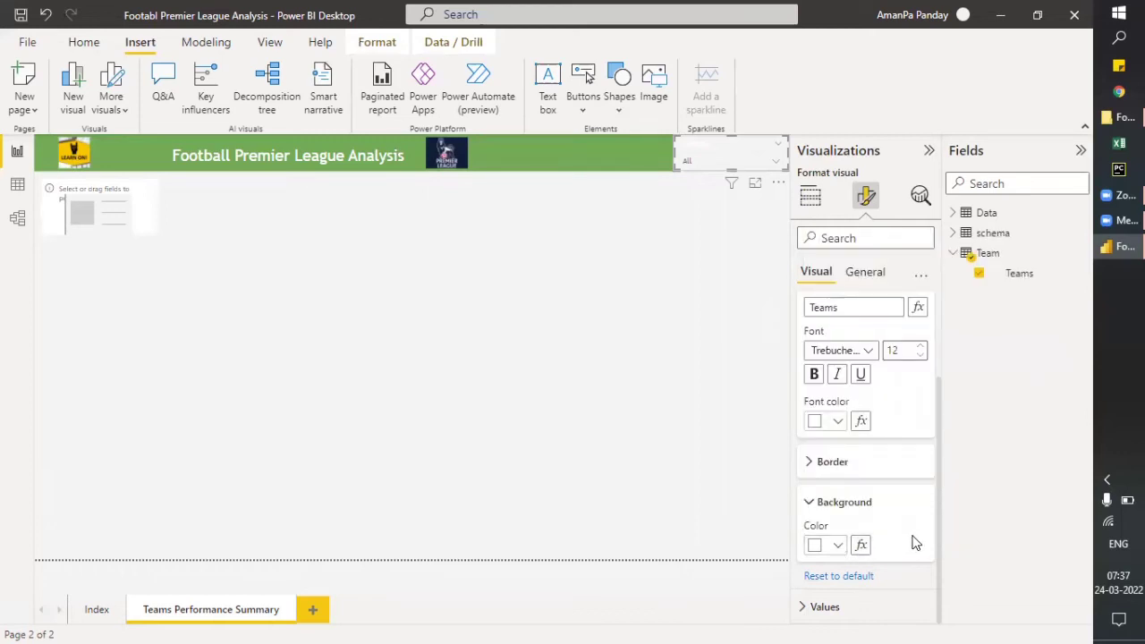
# Turn on the slicer's general title and set its text to Team.
pyautogui.click(863, 273)
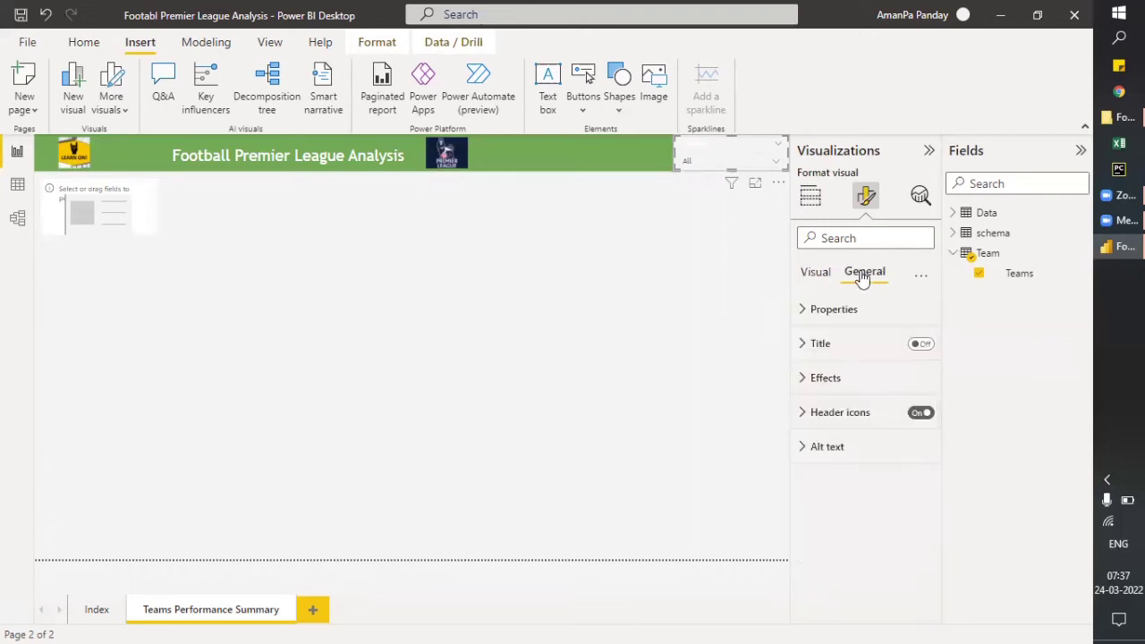
pyautogui.click(803, 345)
pyautogui.click(802, 345)
pyautogui.click(920, 345)
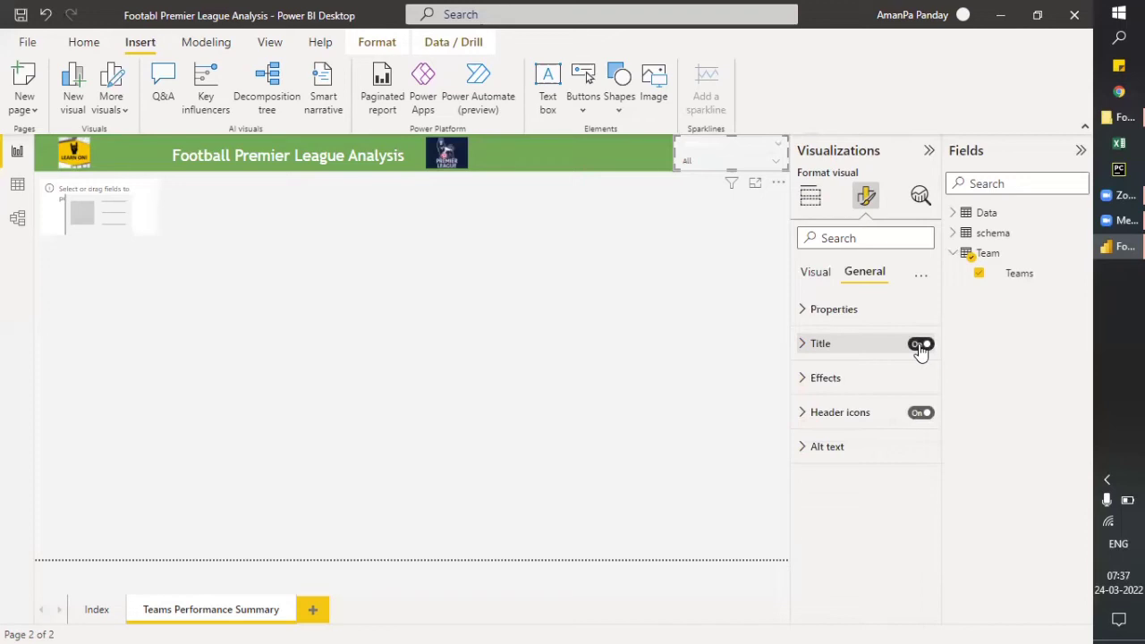
pyautogui.click(804, 345)
pyautogui.click(831, 393)
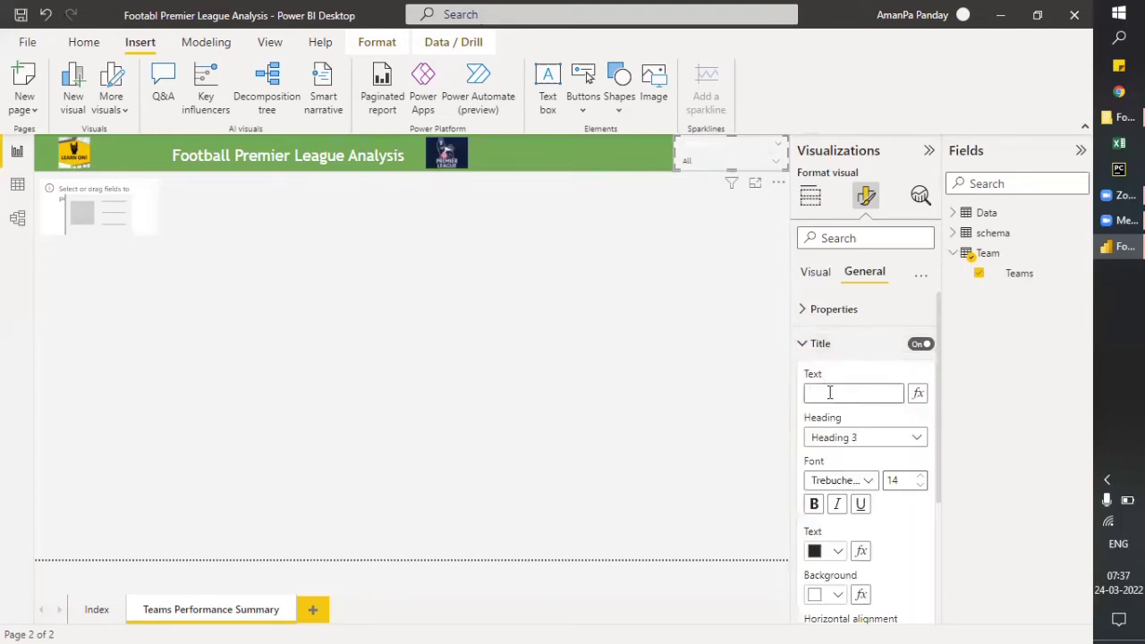
pyautogui.write('Team')
# Set the slicer title's text color to white.
pyautogui.scroll(-1, 904, 520)
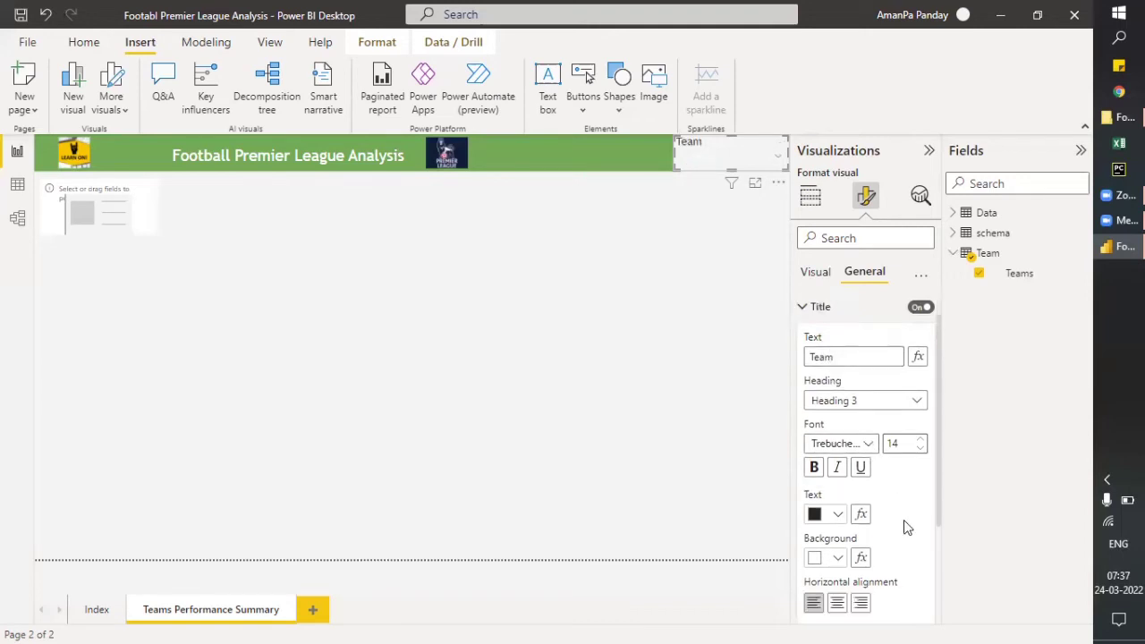
pyautogui.click(840, 504)
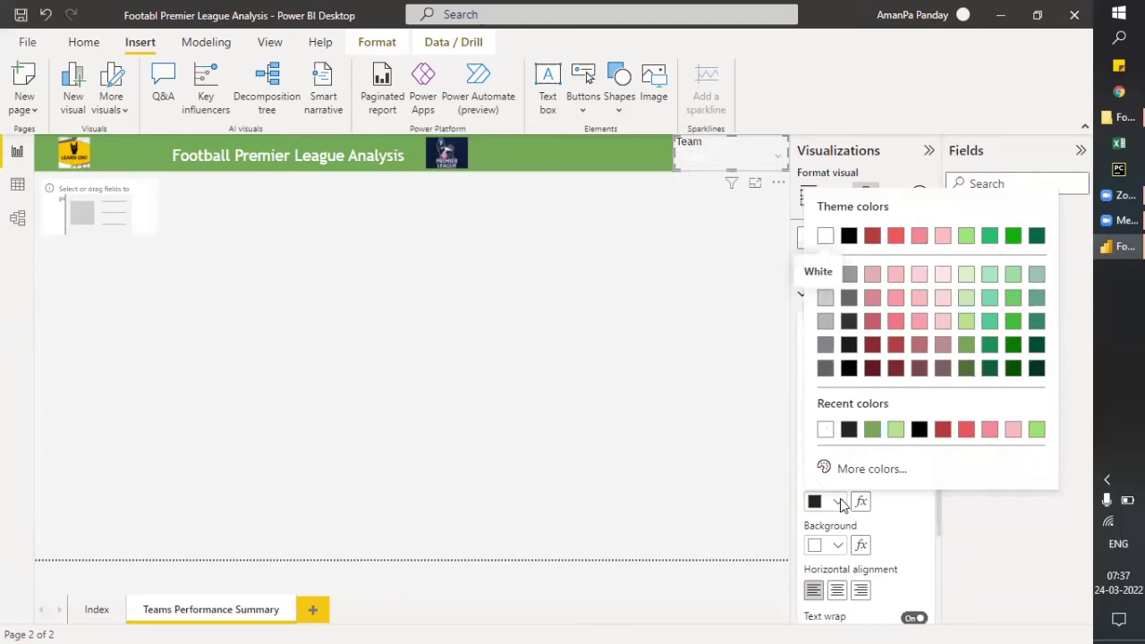
pyautogui.click(840, 503)
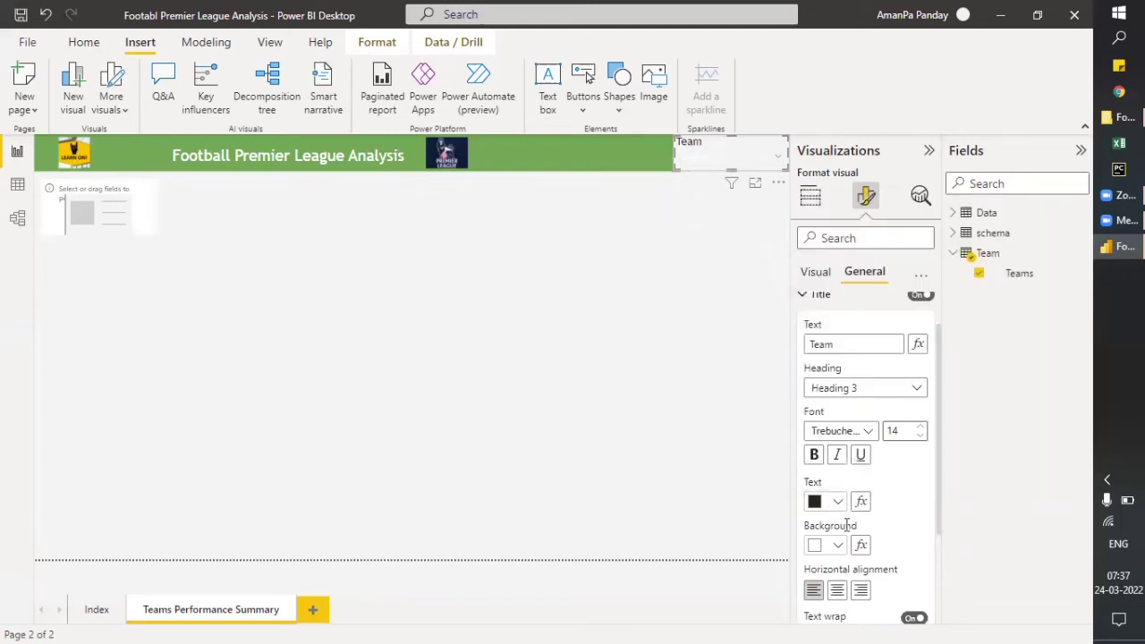
pyautogui.click(838, 503)
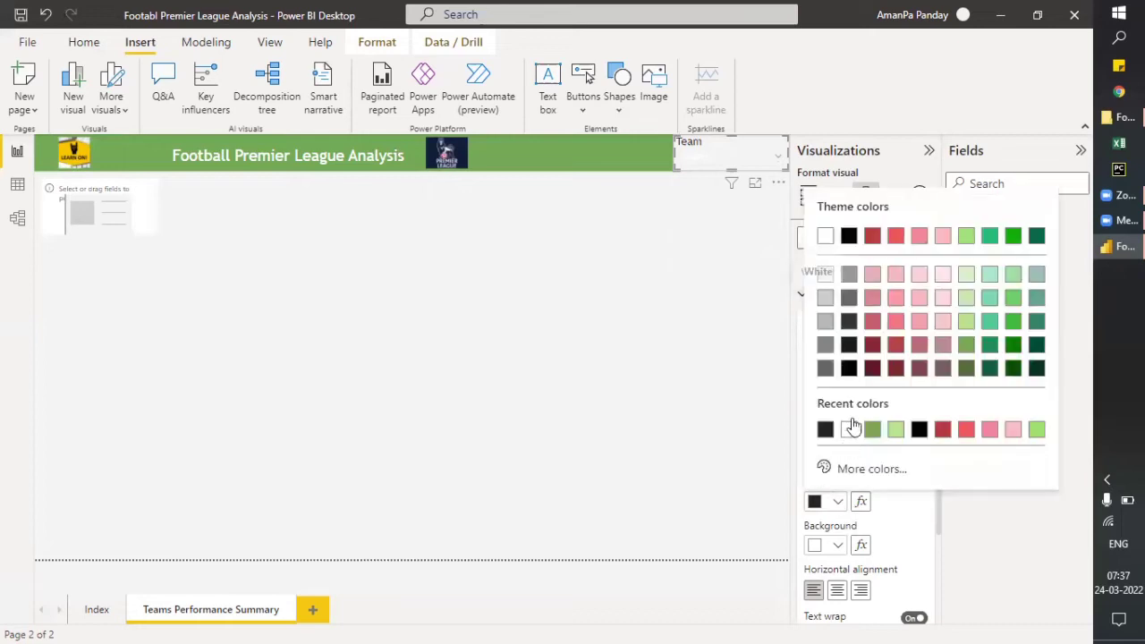
pyautogui.click(850, 429)
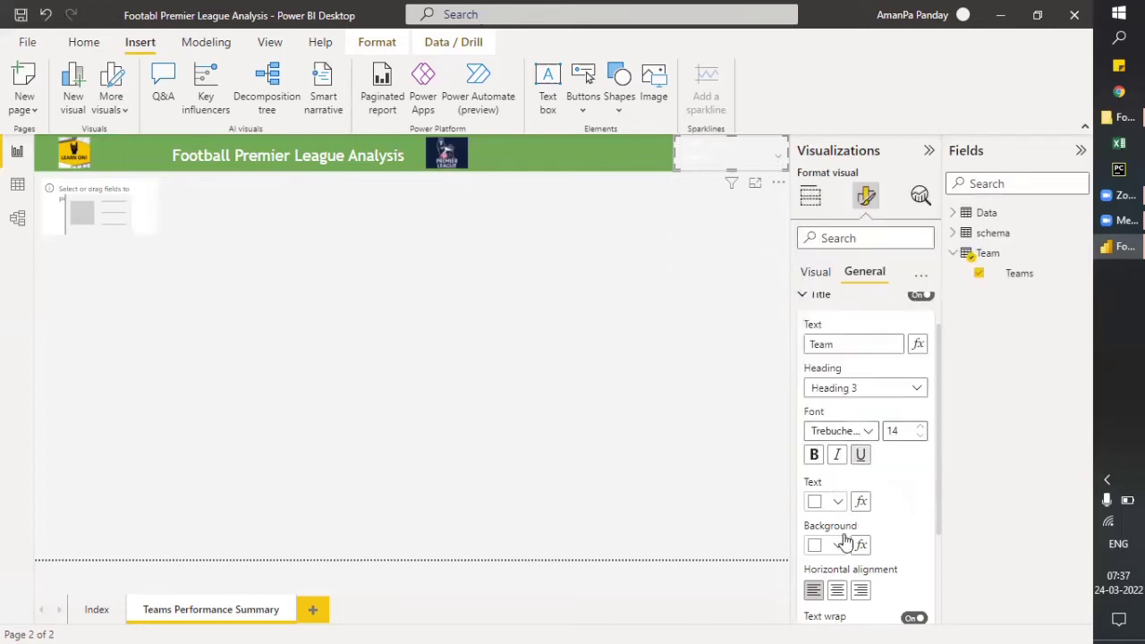
# Change the slicer title's text color back to the dark shade among the recent colors.
pyautogui.click(839, 548)
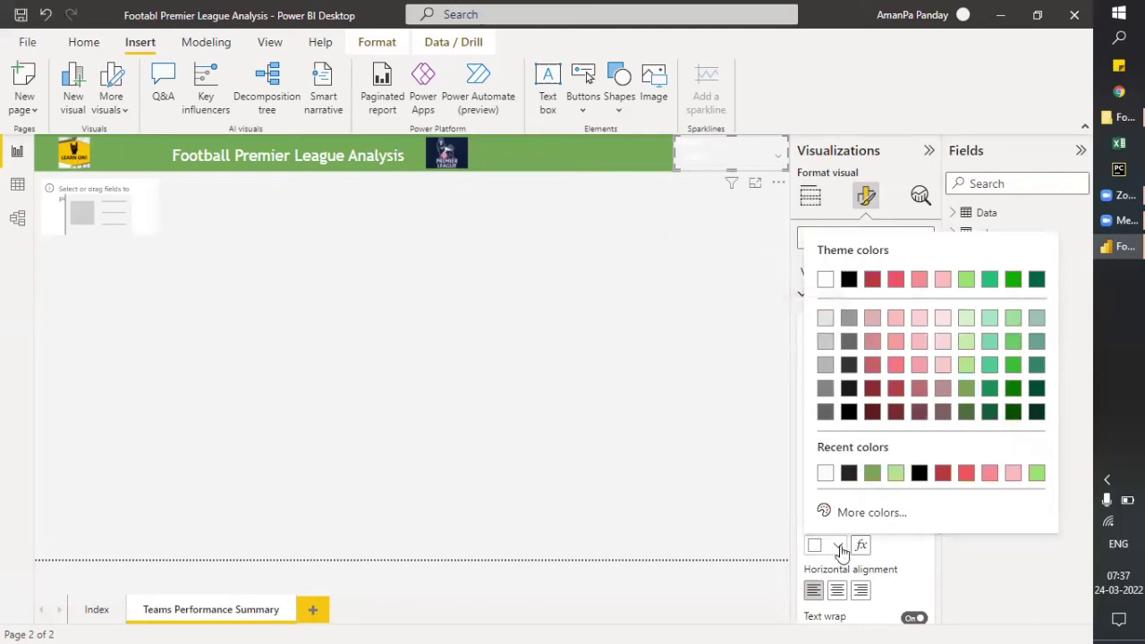
pyautogui.click(839, 548)
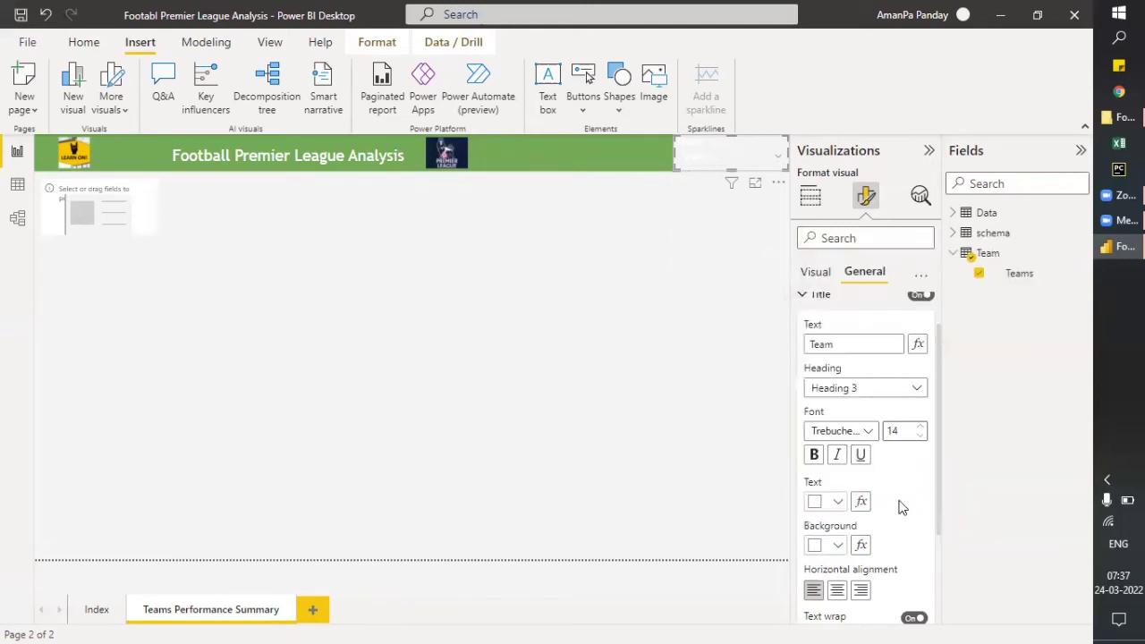
pyautogui.scroll(1, 901, 507)
pyautogui.scroll(-3, 902, 507)
pyautogui.scroll(-1, 902, 507)
pyautogui.scroll(4, 902, 507)
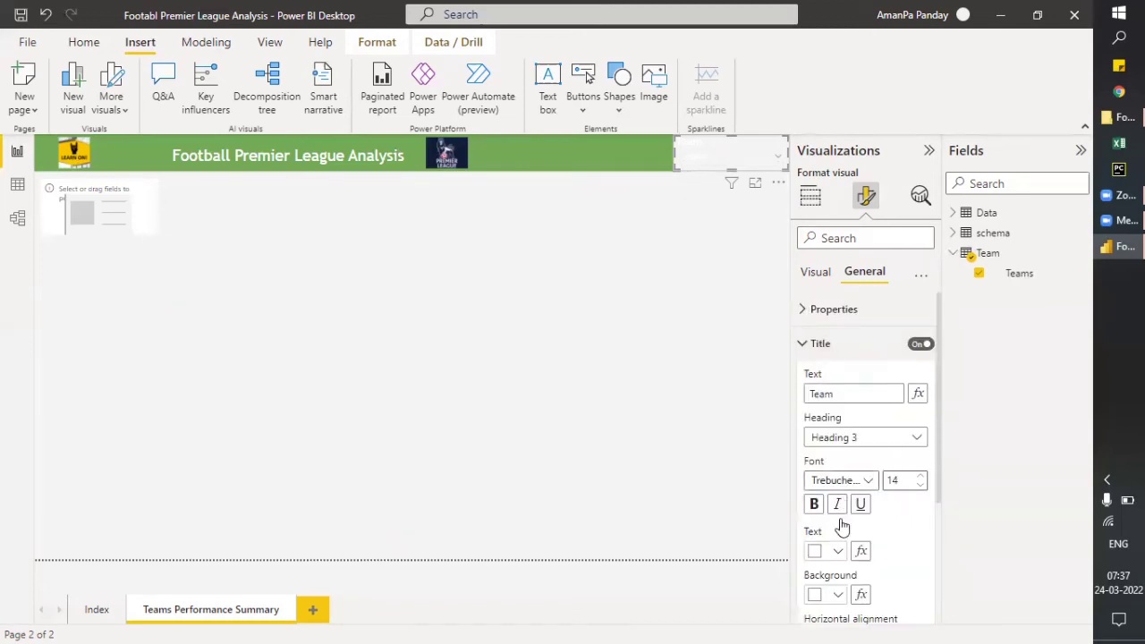
pyautogui.click(838, 552)
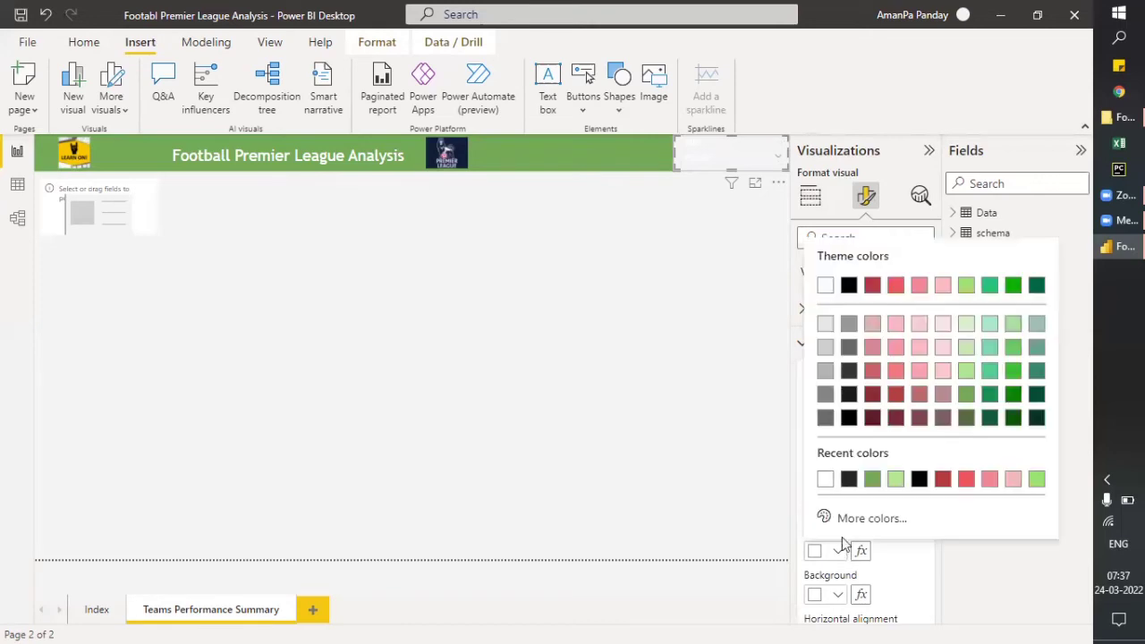
pyautogui.click(848, 481)
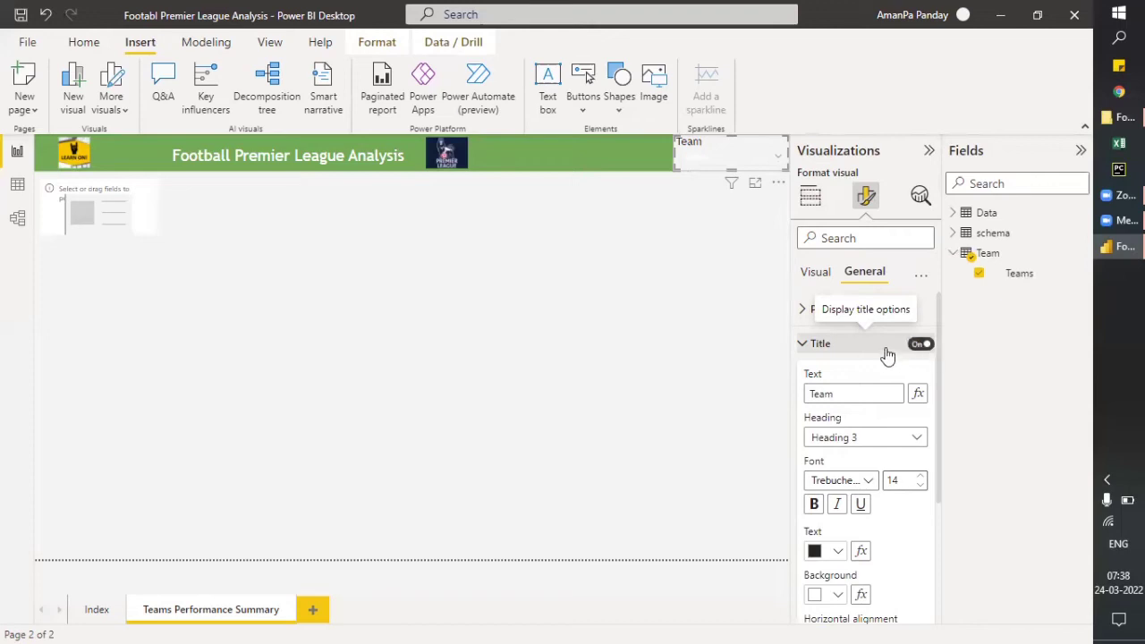
# Turn off the Teams slicer's general title and return to its visual-specific formatting options.
pyautogui.click(922, 345)
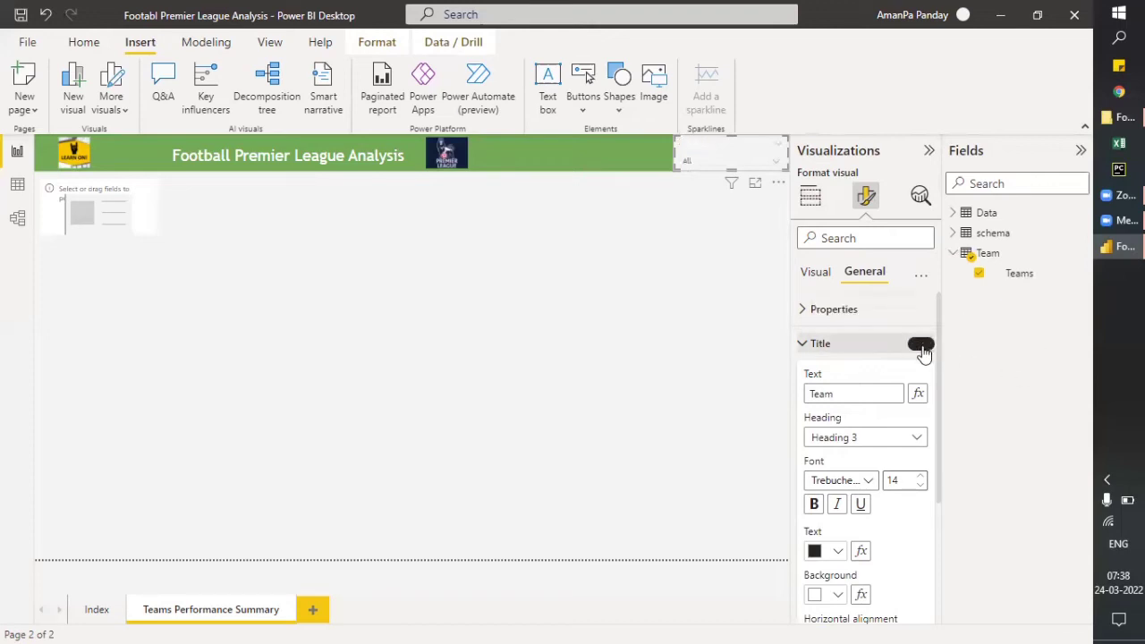
pyautogui.click(816, 274)
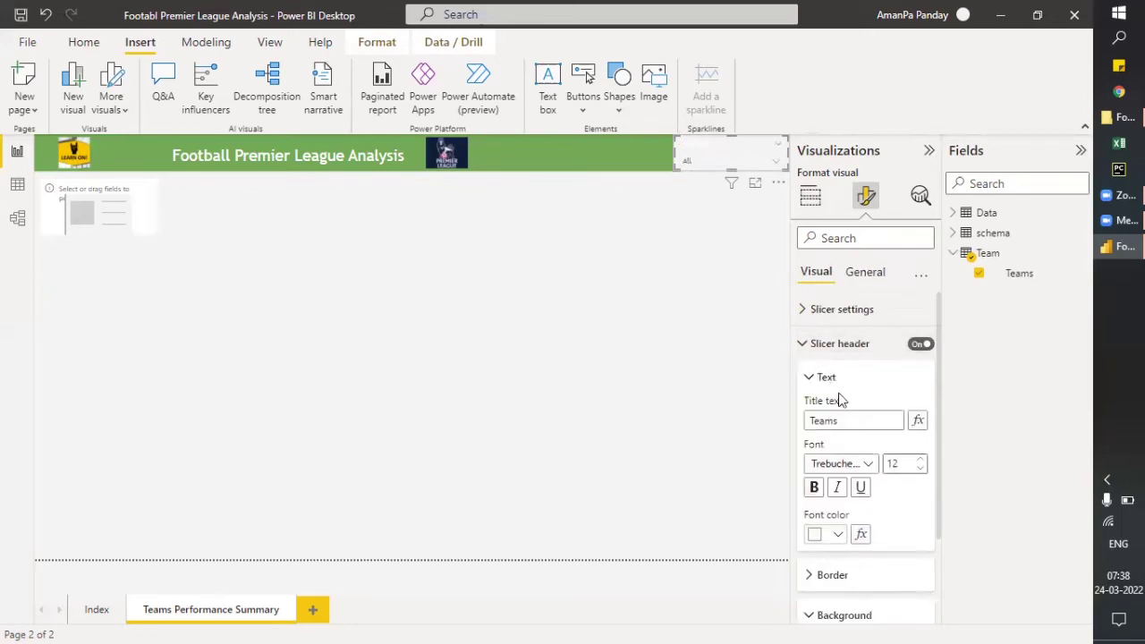
# Inspect the background color choices for the slicer's header and for its values.
pyautogui.scroll(-2, 922, 500)
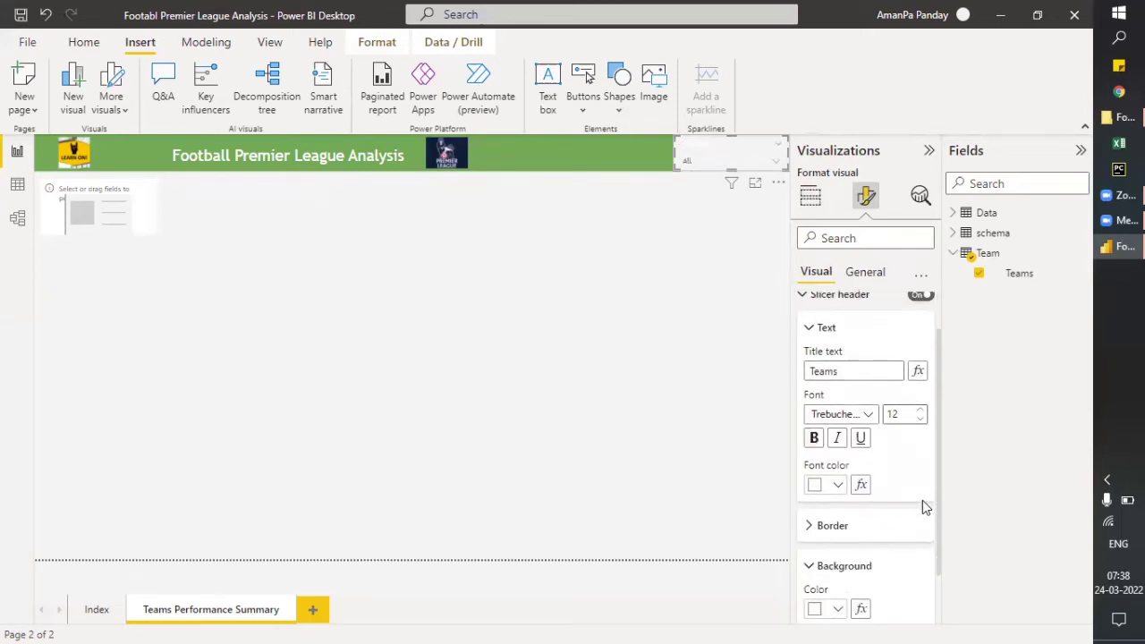
pyautogui.scroll(-1, 923, 502)
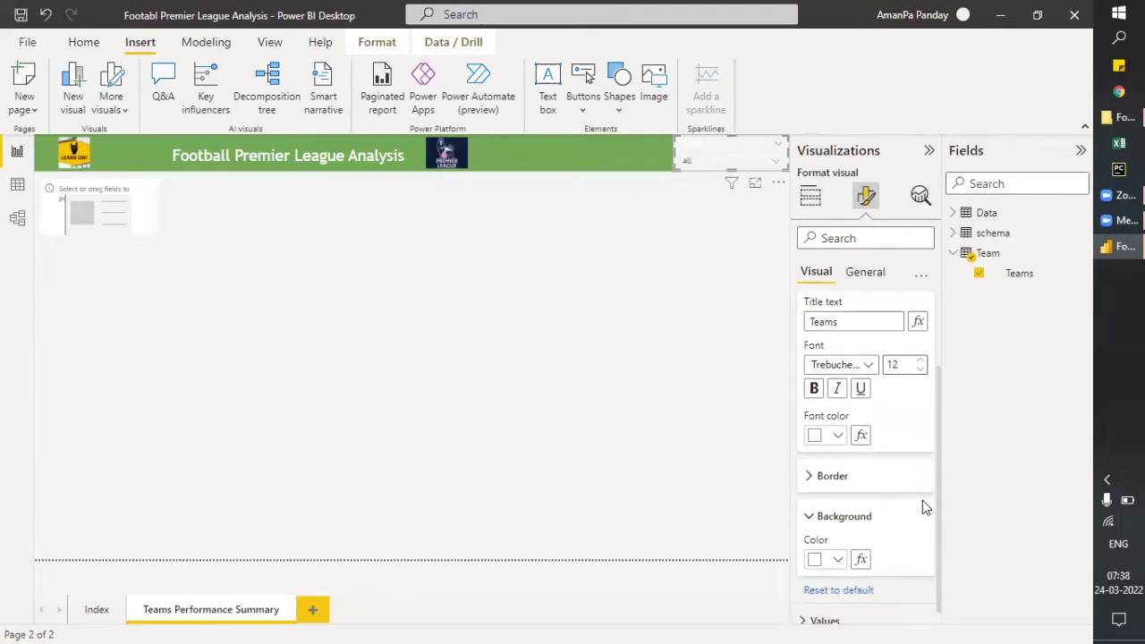
pyautogui.scroll(-1, 921, 506)
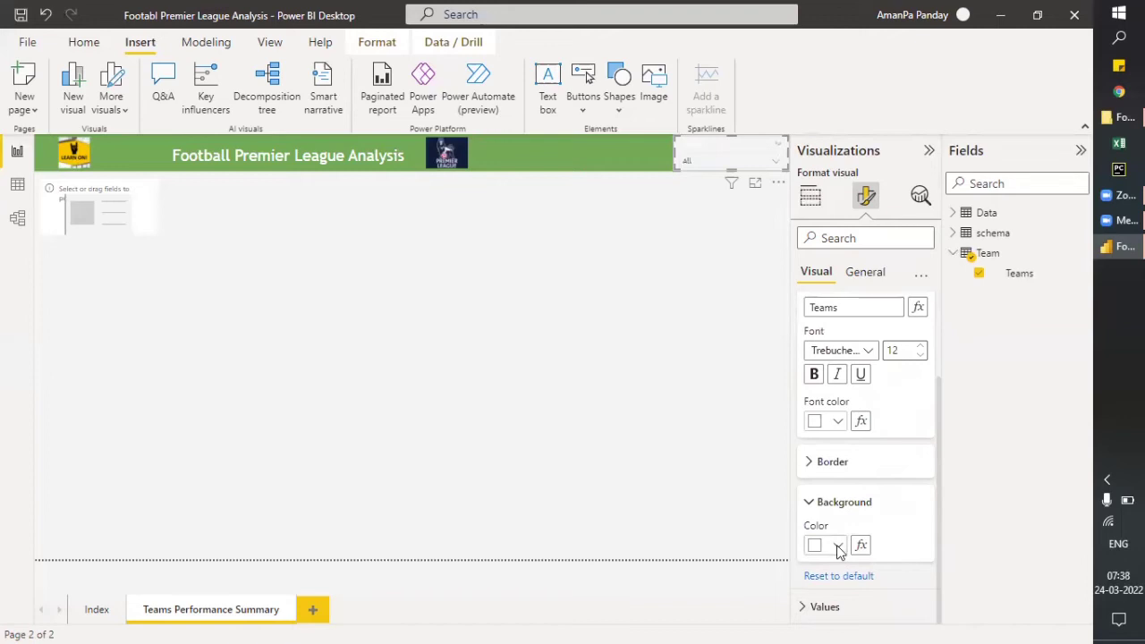
pyautogui.click(838, 547)
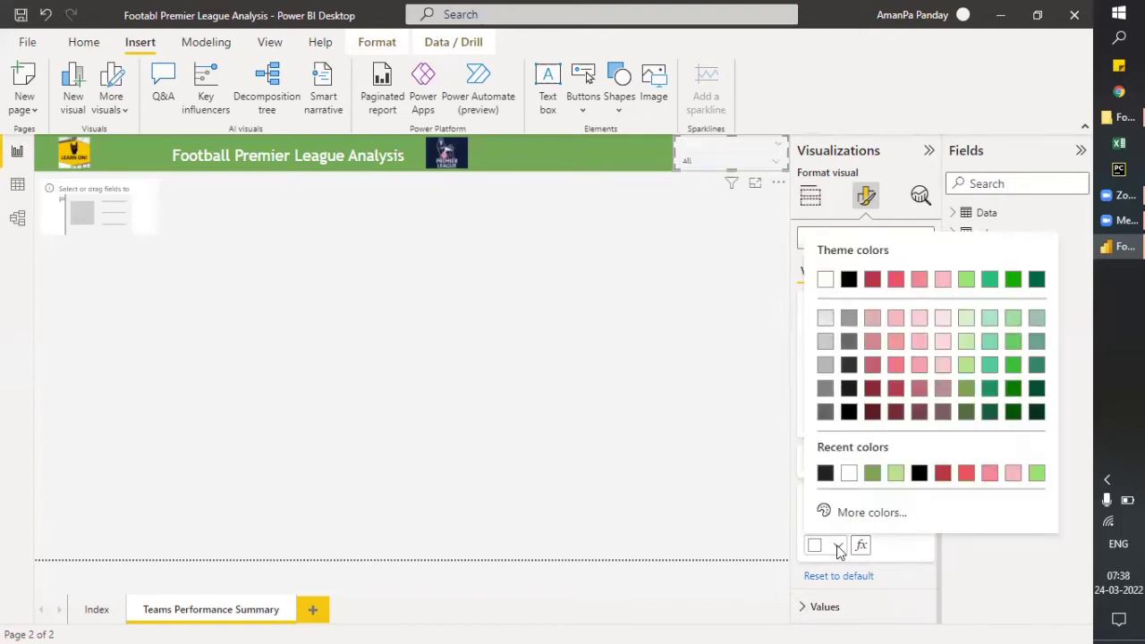
pyautogui.click(838, 548)
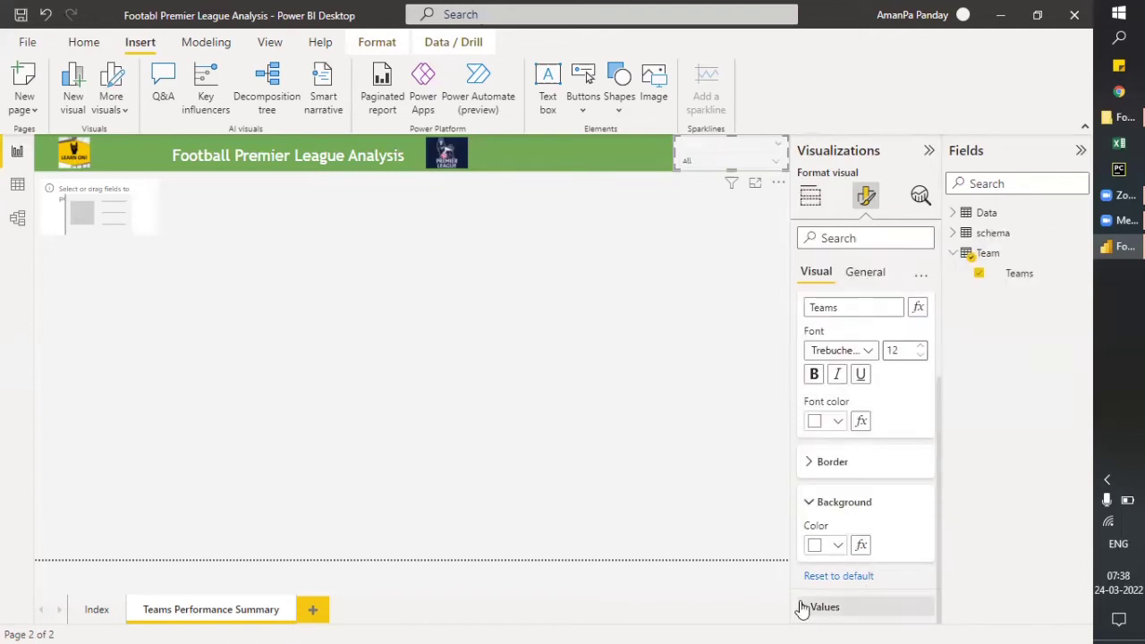
pyautogui.click(895, 596)
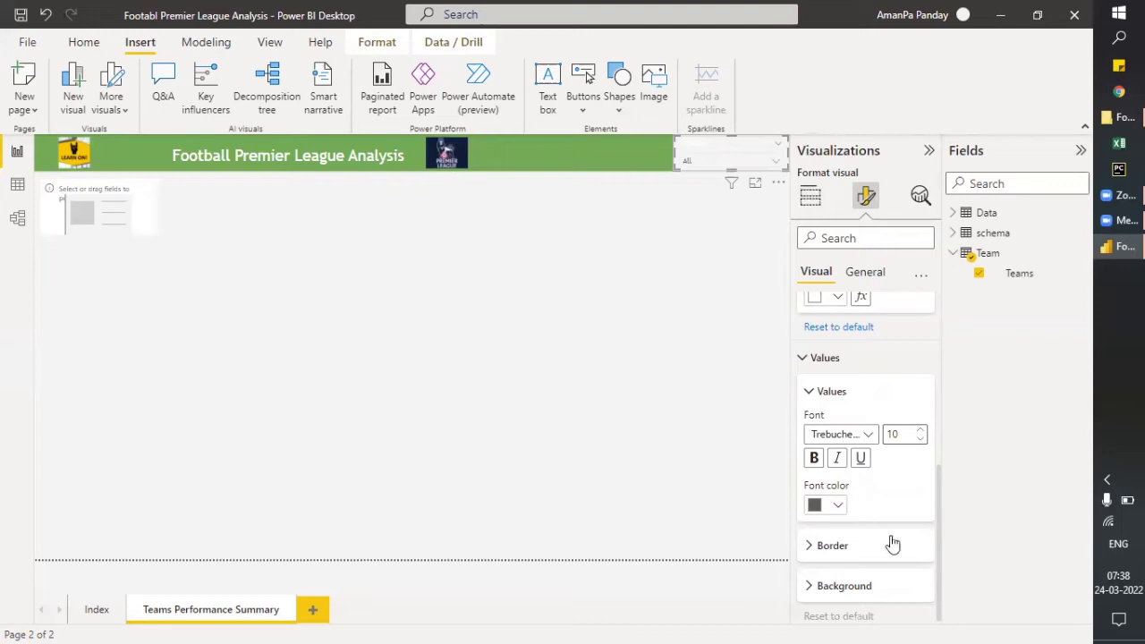
pyautogui.scroll(-1, 878, 572)
pyautogui.click(810, 582)
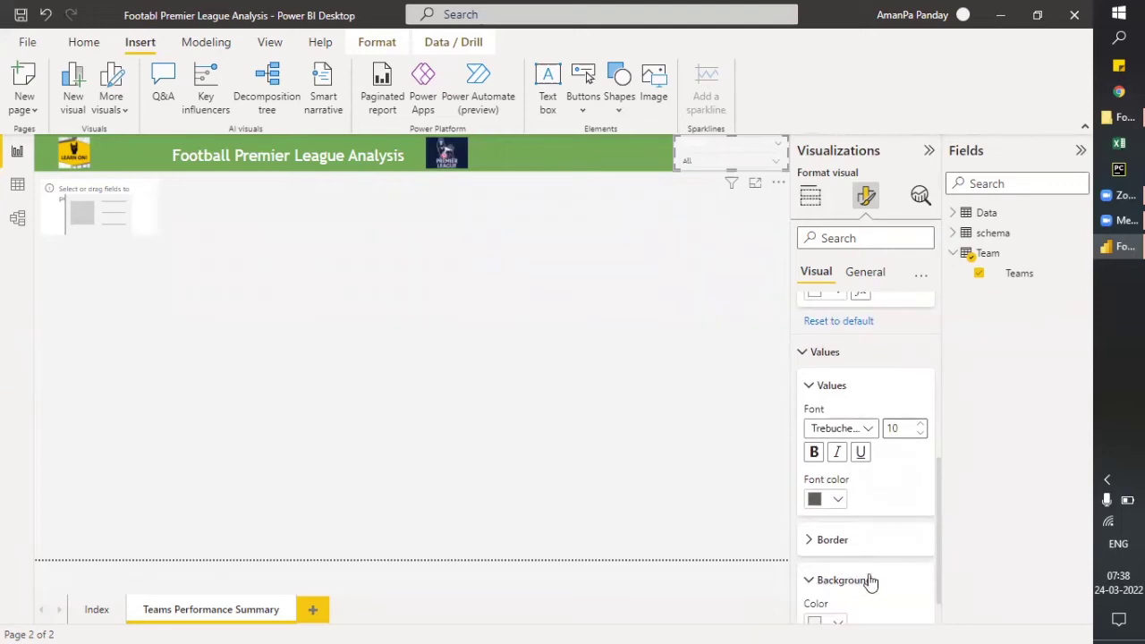
pyautogui.scroll(-1, 868, 582)
pyautogui.click(839, 582)
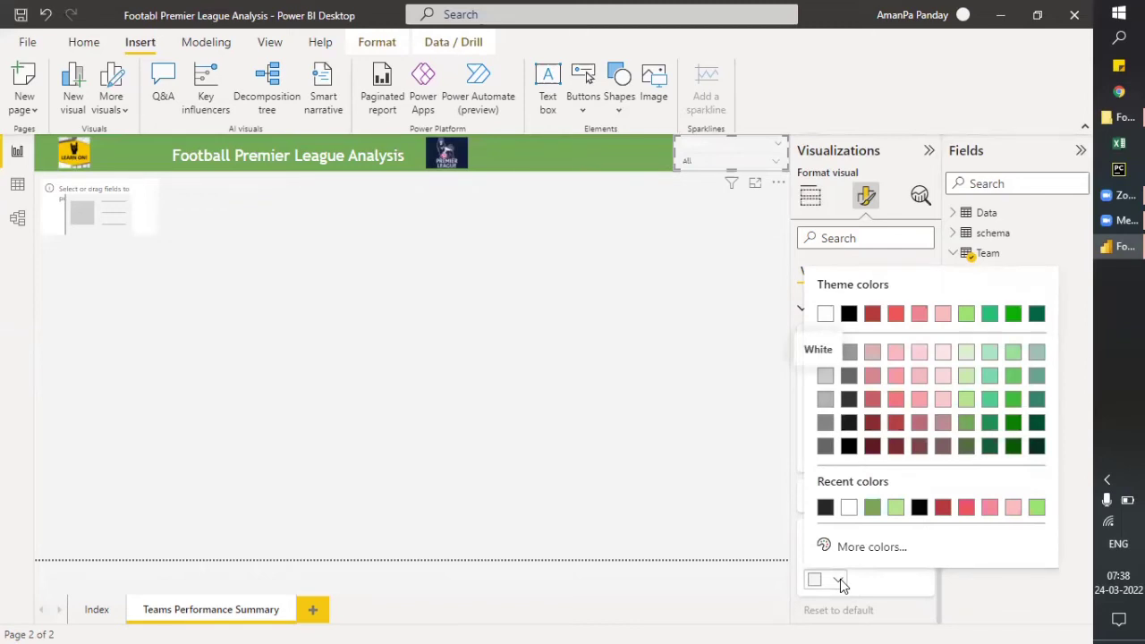
pyautogui.click(917, 589)
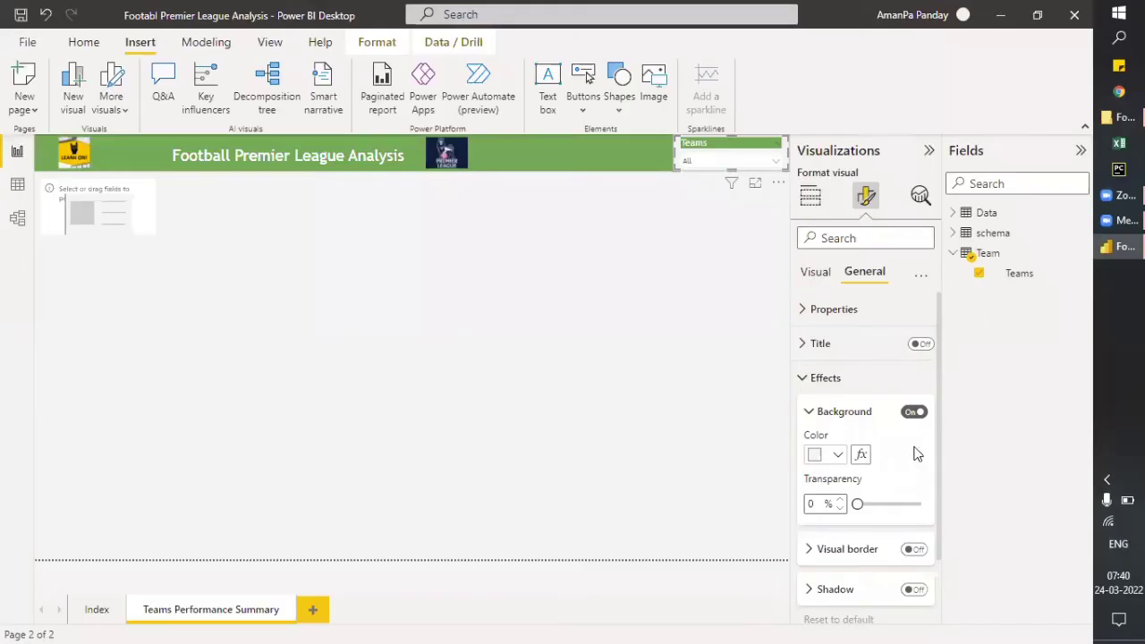
# Set the slicer's overall background effect color to the banner green from the recent colors.
pyautogui.click(838, 455)
pyautogui.click(849, 382)
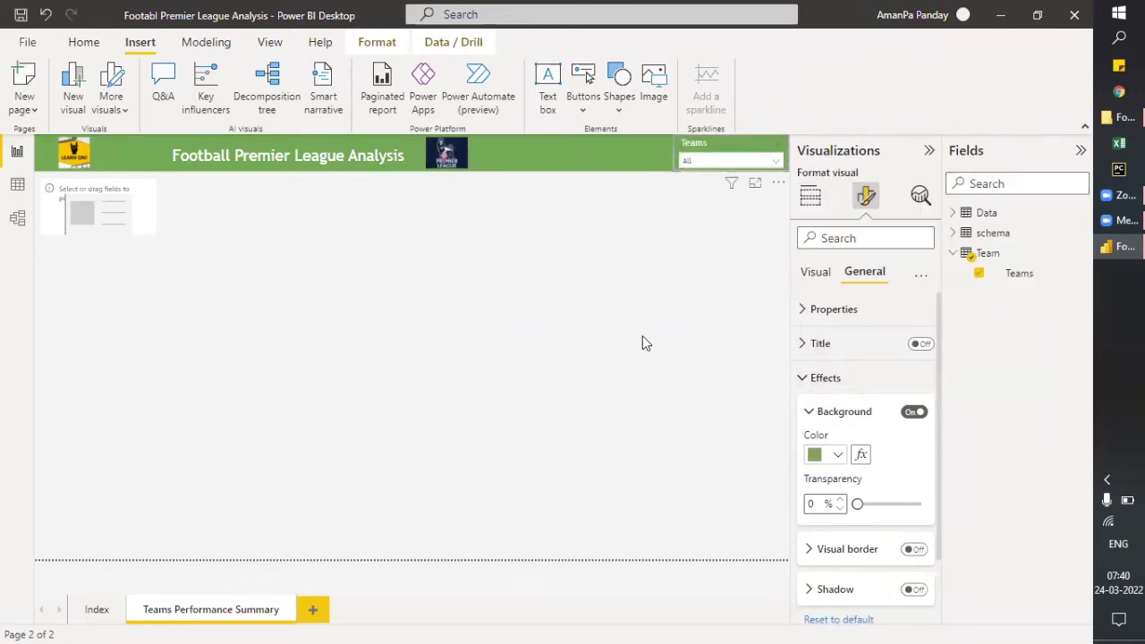
pyautogui.click(677, 197)
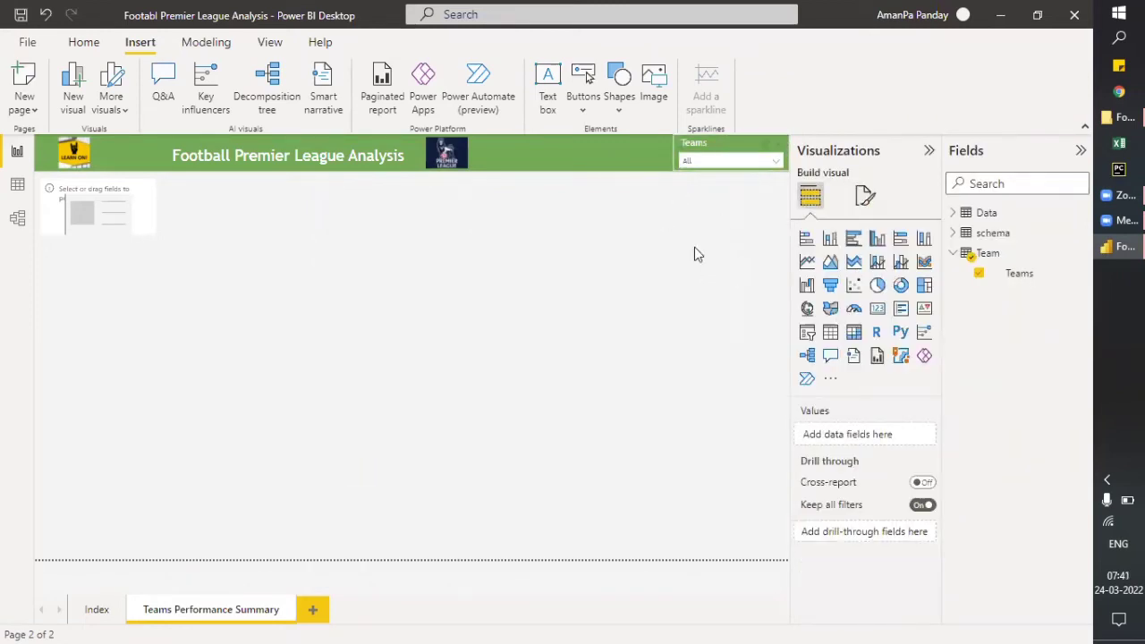
# Narrow the Teams slicer by moving its left edge inward, keeping it at the right end of the banner.
pyautogui.click(778, 165)
pyautogui.click(703, 156)
pyautogui.click(683, 149)
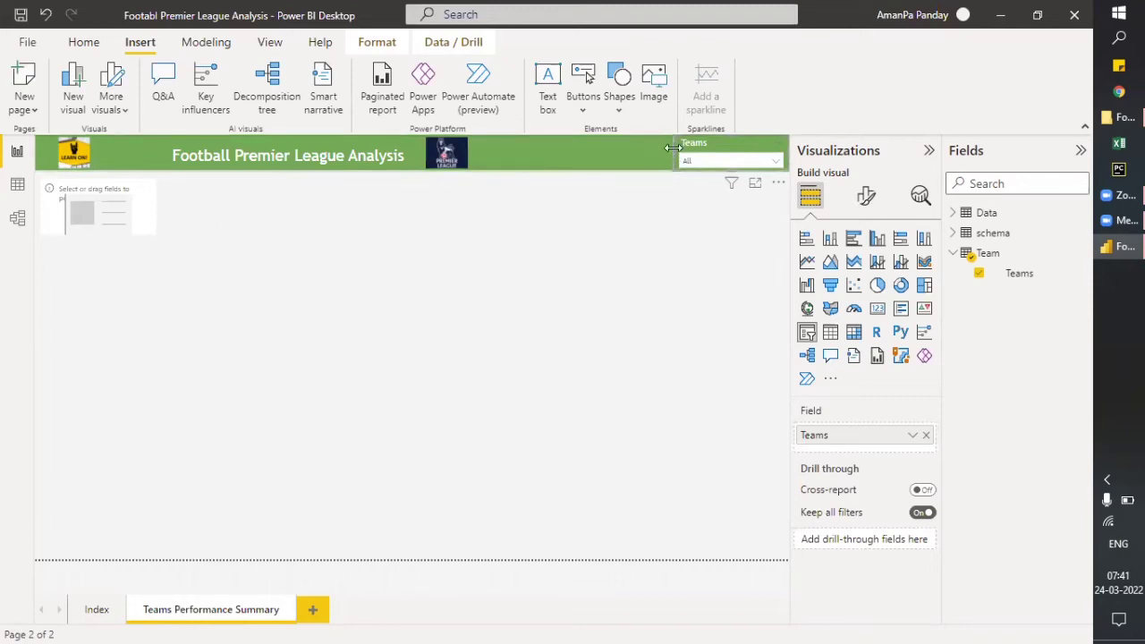
pyautogui.moveTo(677, 149); pyautogui.dragTo(698, 150)
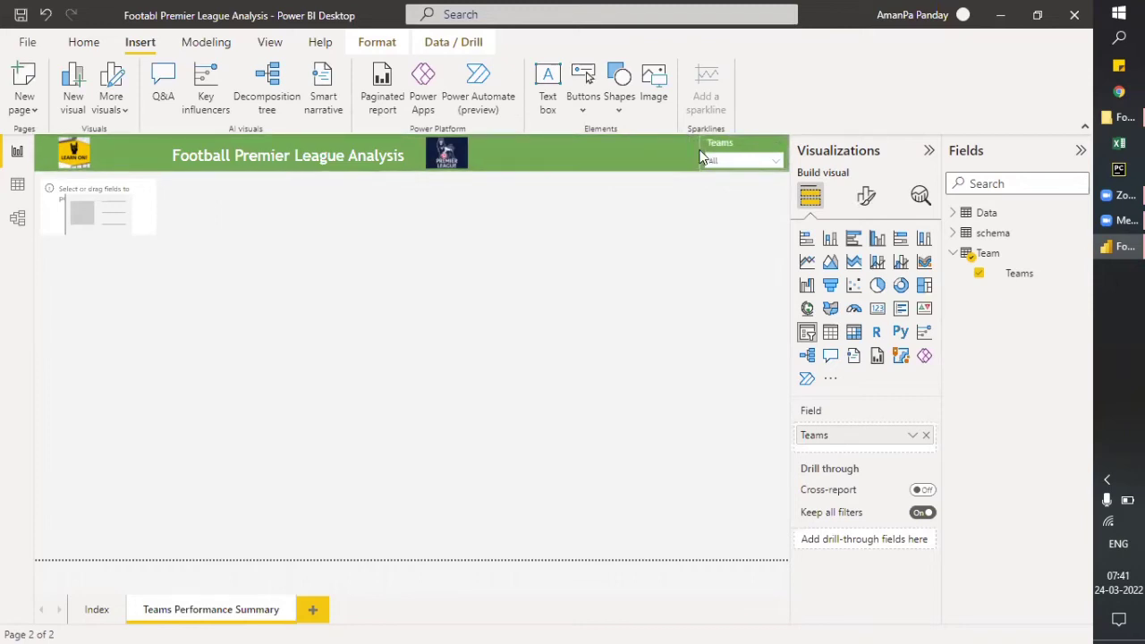
pyautogui.click(636, 228)
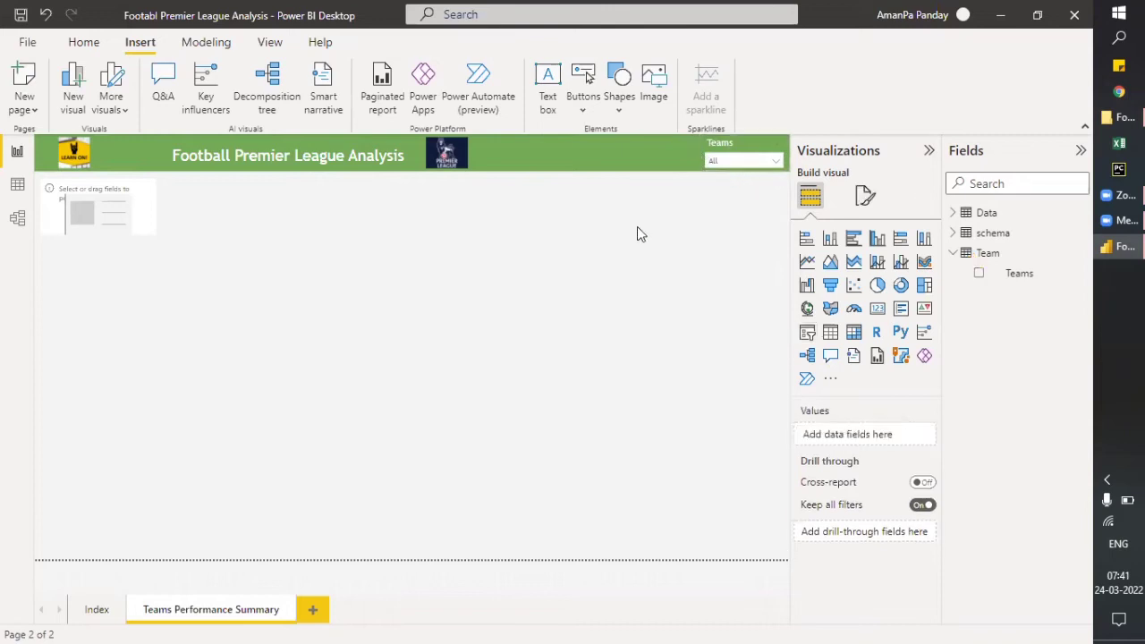
# Browse the list of teams in the Teams slicer's dropdown.
pyautogui.click(779, 163)
pyautogui.scroll(-1, 764, 259)
pyautogui.scroll(-3, 763, 259)
pyautogui.scroll(5, 760, 261)
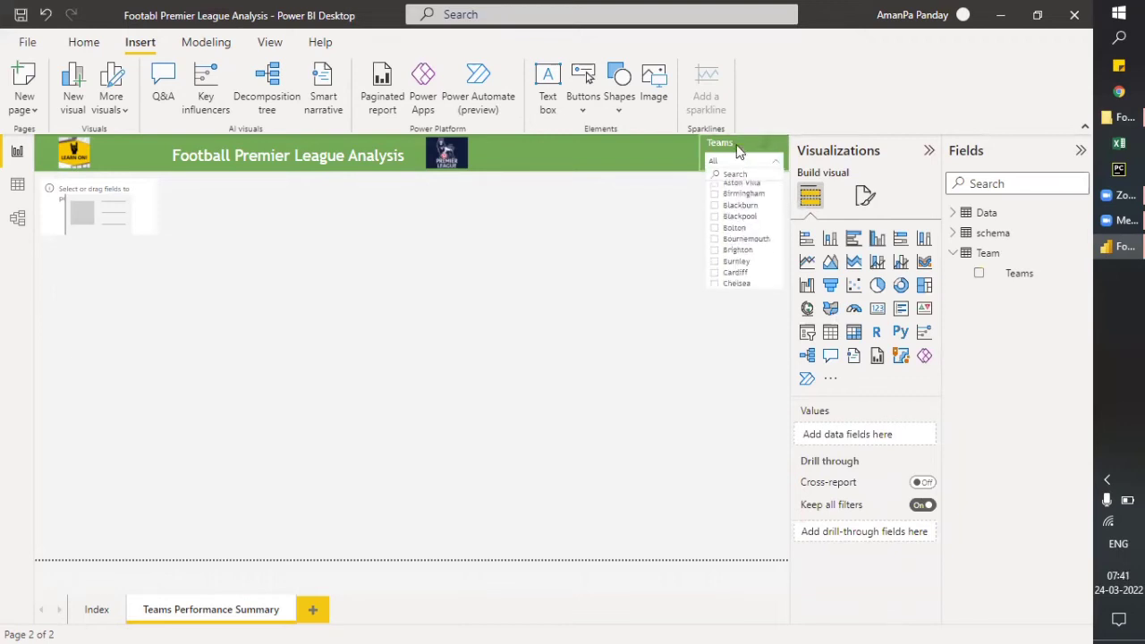
# Set the Teams slicer header's font to Tahoma, size 10.
pyautogui.click(739, 152)
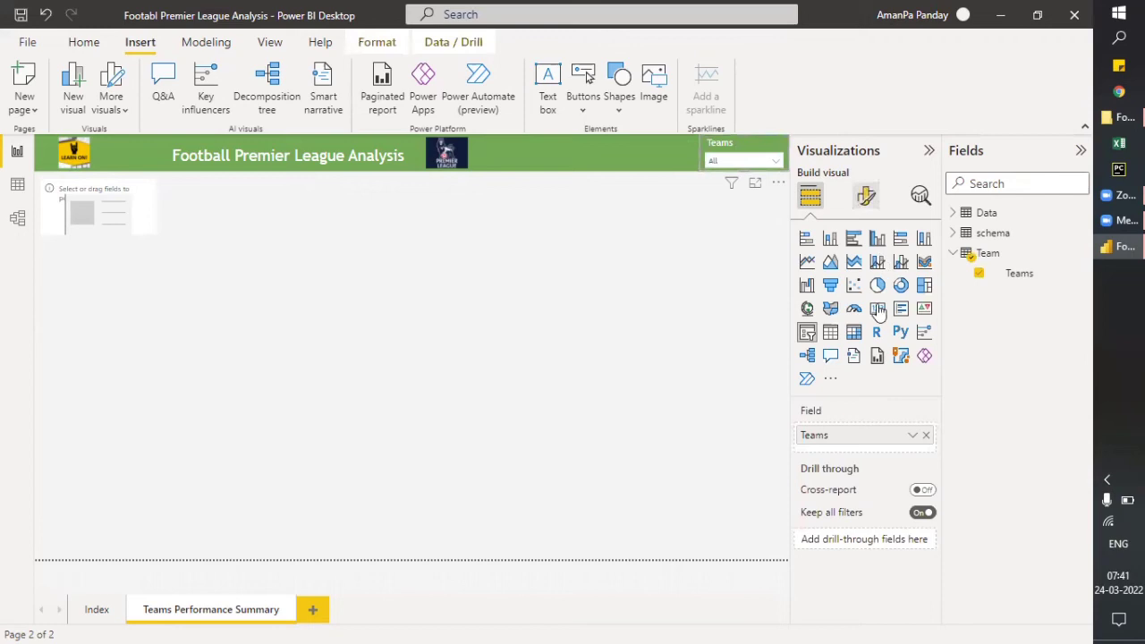
pyautogui.click(866, 195)
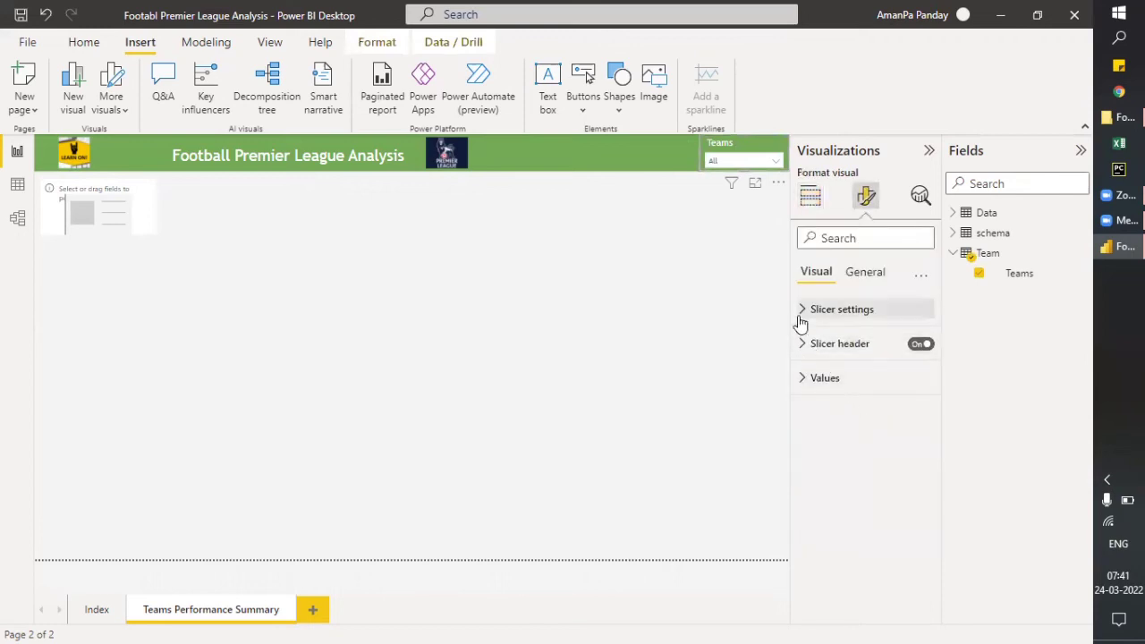
pyautogui.click(802, 344)
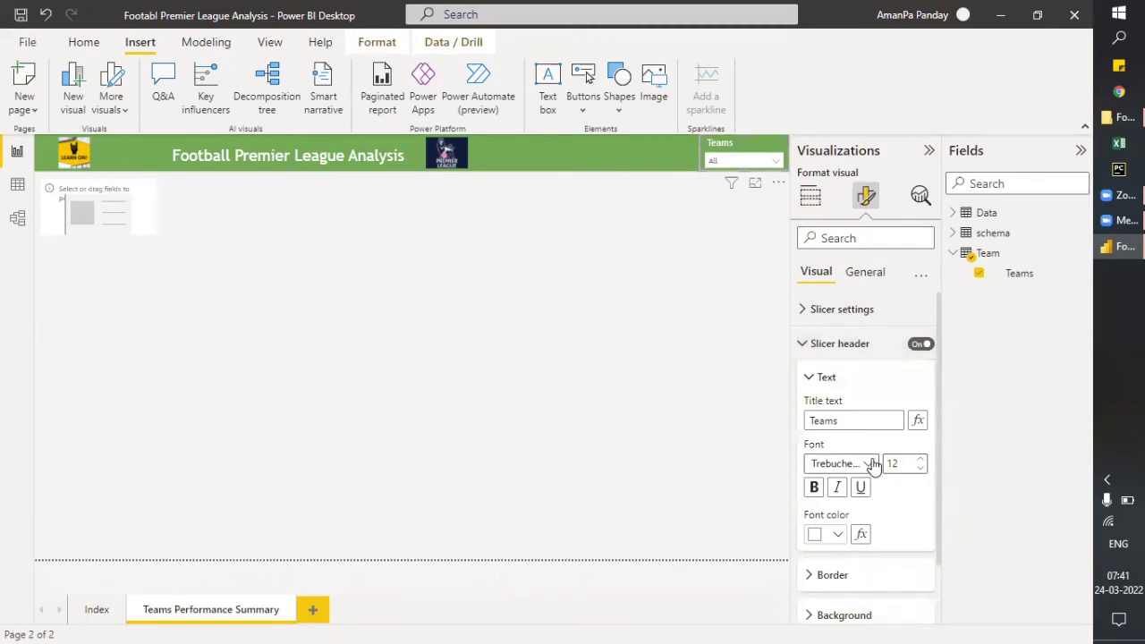
pyautogui.click(872, 464)
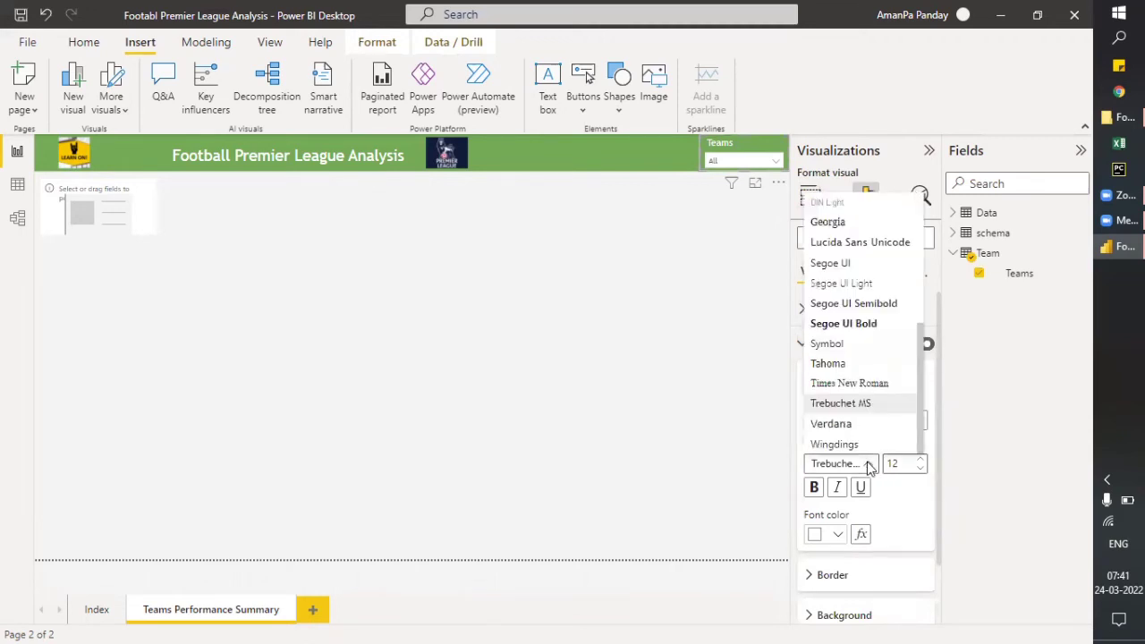
pyautogui.click(849, 364)
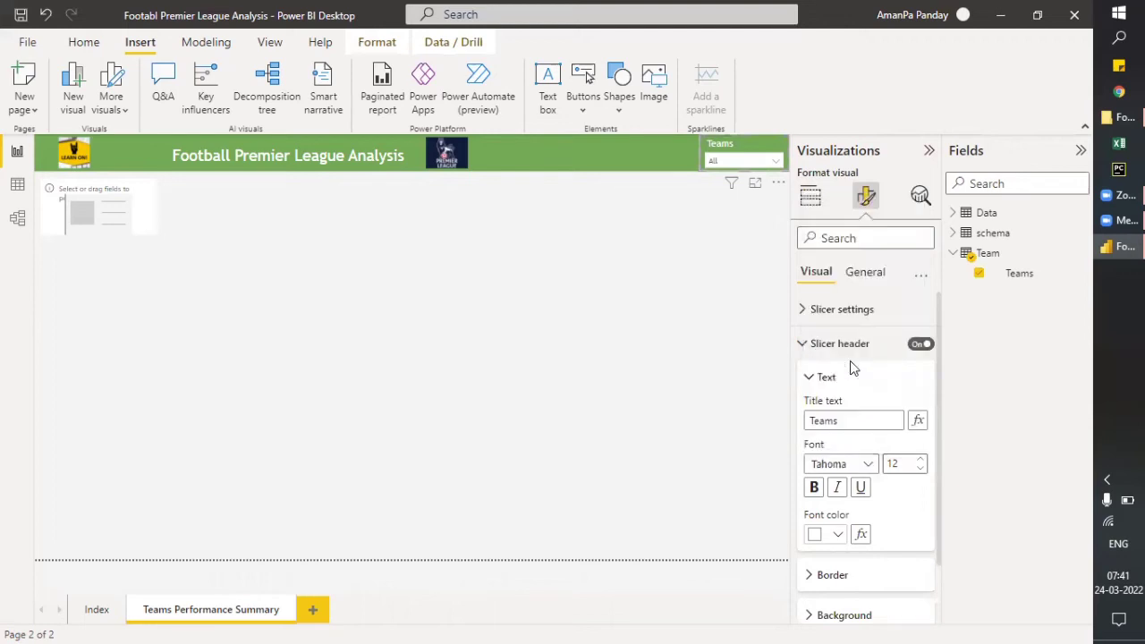
pyautogui.click(921, 459)
pyautogui.click(922, 468)
pyautogui.click(921, 467)
pyautogui.click(922, 468)
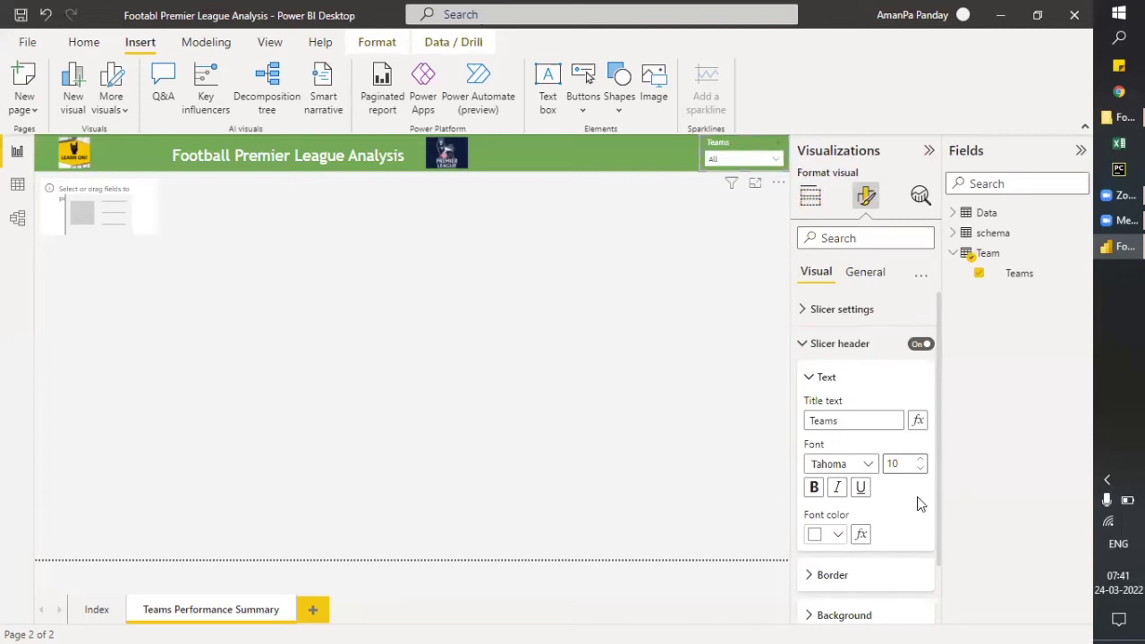
# Set the slicer values' font to Tahoma and reduce its size by one step.
pyautogui.scroll(-1, 917, 497)
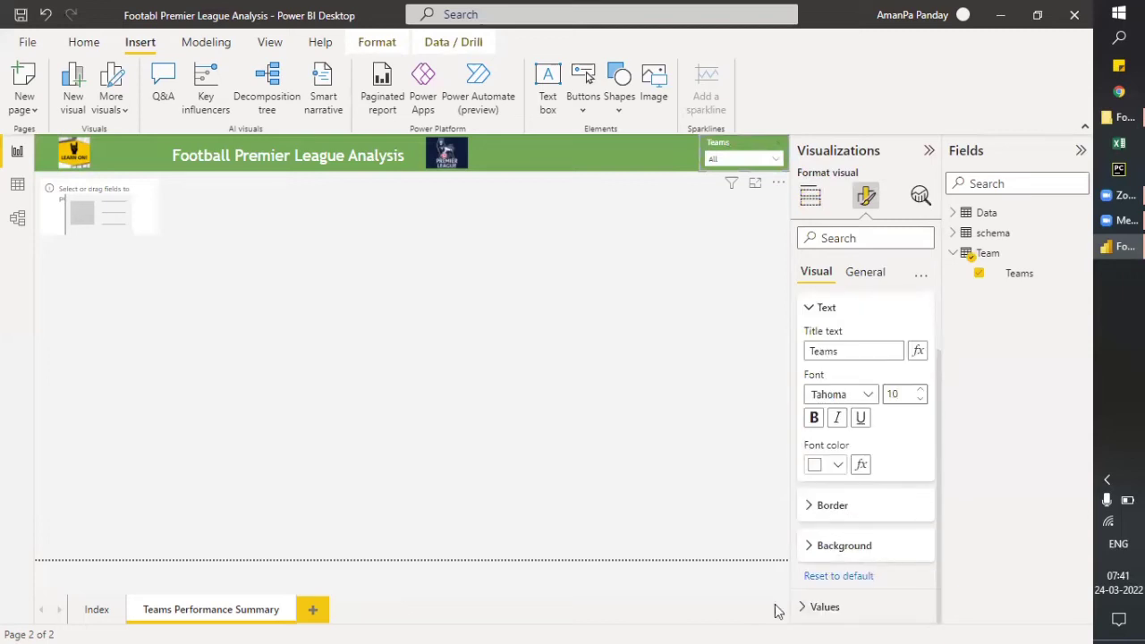
pyautogui.scroll(-1, 854, 559)
pyautogui.click(856, 556)
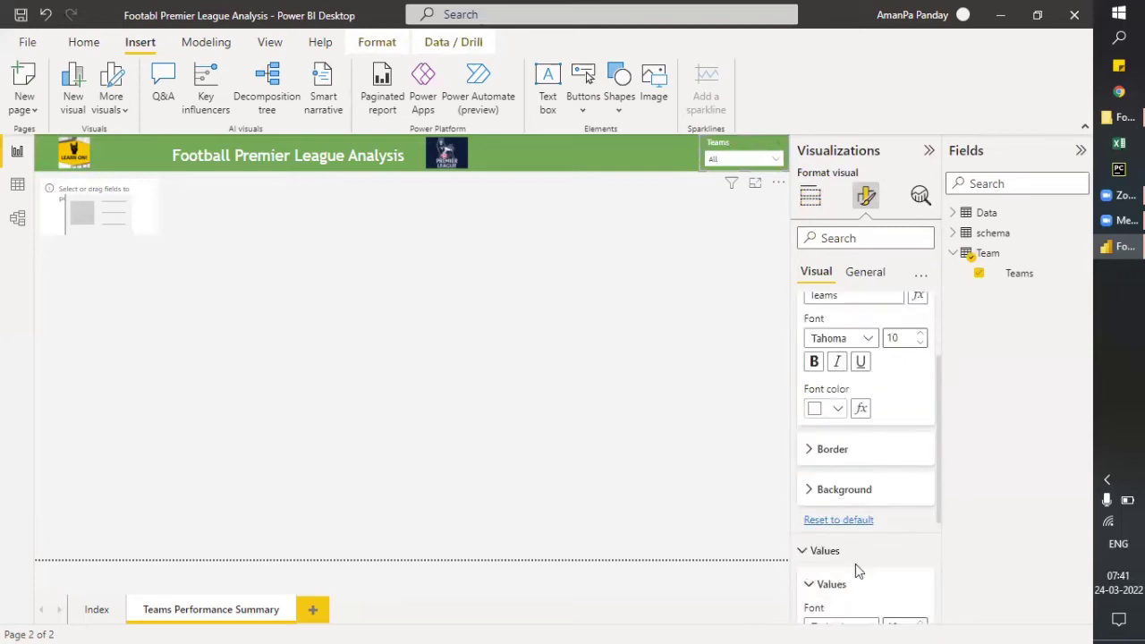
pyautogui.scroll(-3, 855, 564)
pyautogui.click(866, 435)
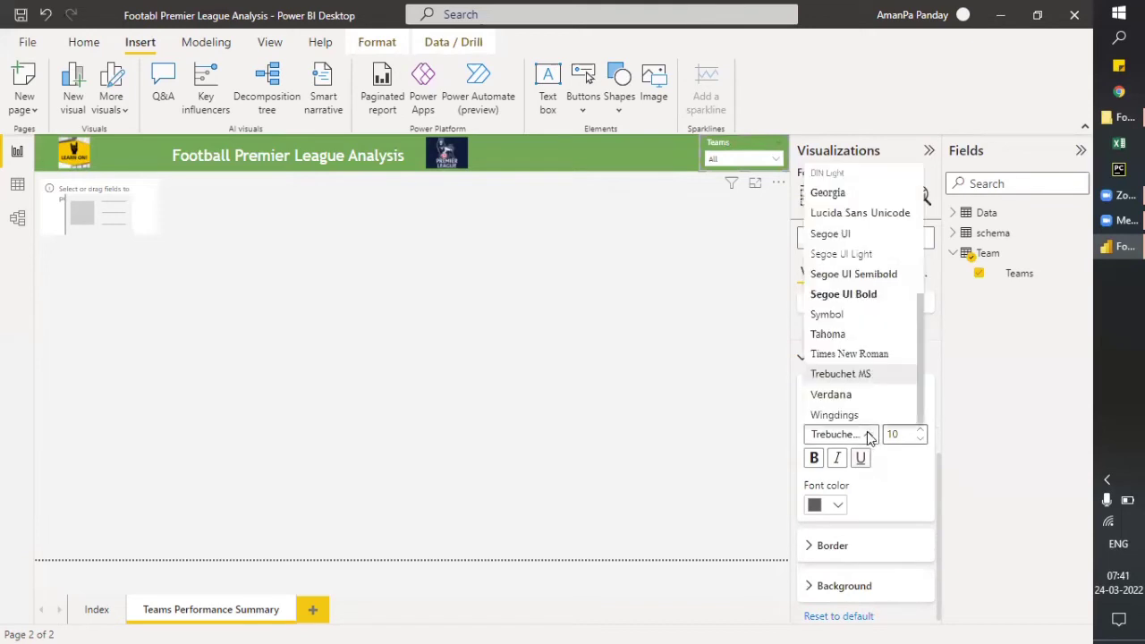
pyautogui.click(828, 334)
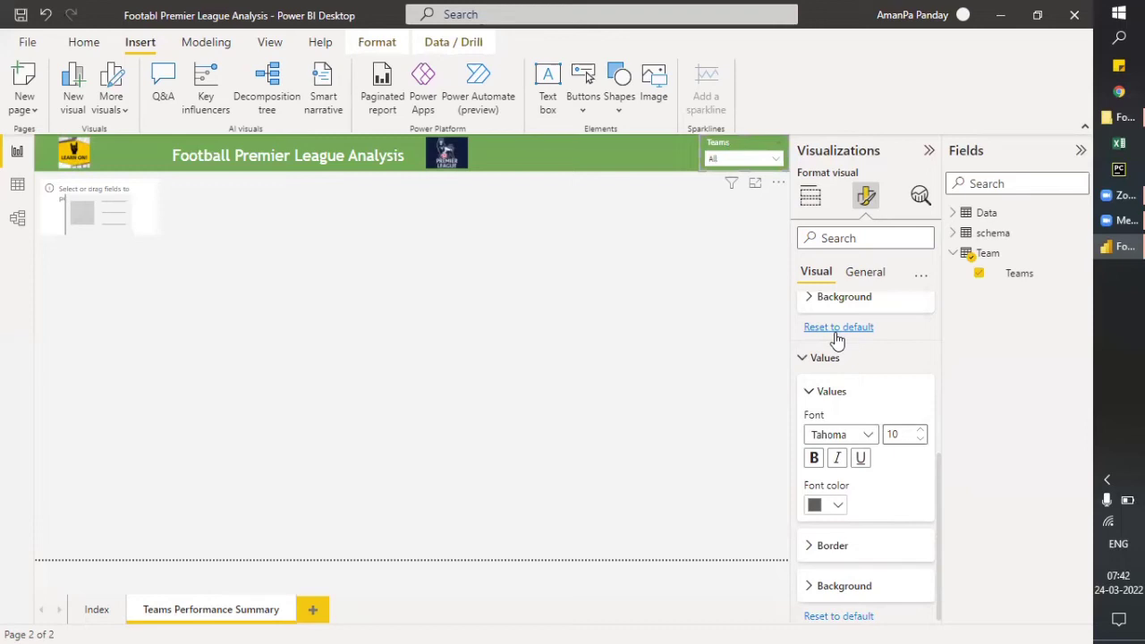
pyautogui.click(920, 439)
pyautogui.click(540, 258)
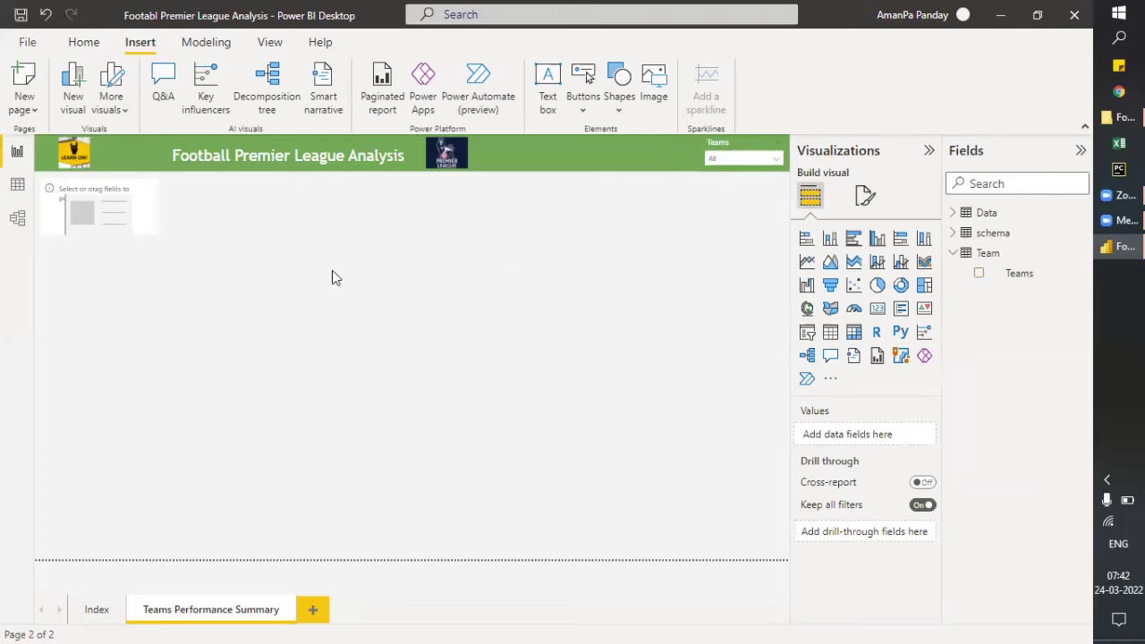
# Select the empty card, review the match columns of the Data table, and return to the report page.
pyautogui.click(130, 210)
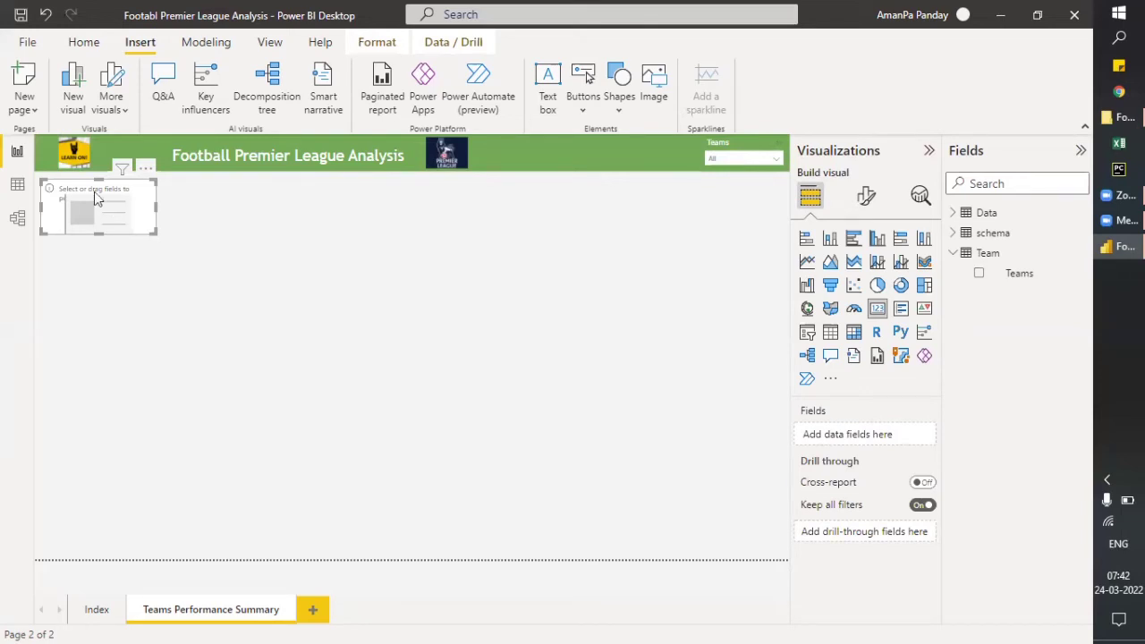
pyautogui.click(18, 191)
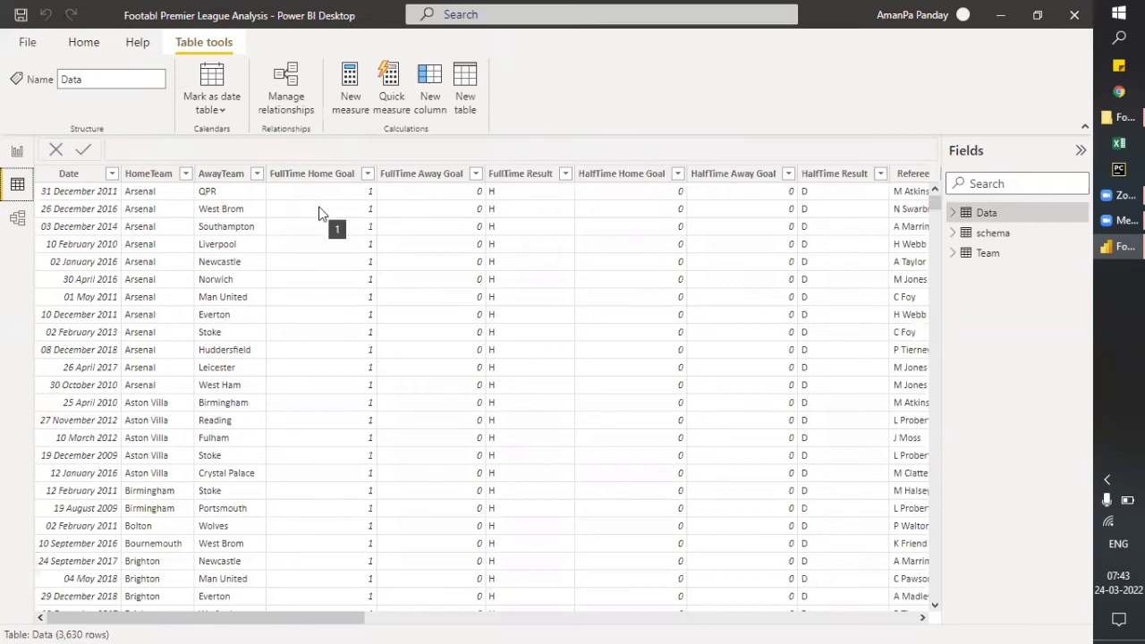
pyautogui.click(22, 154)
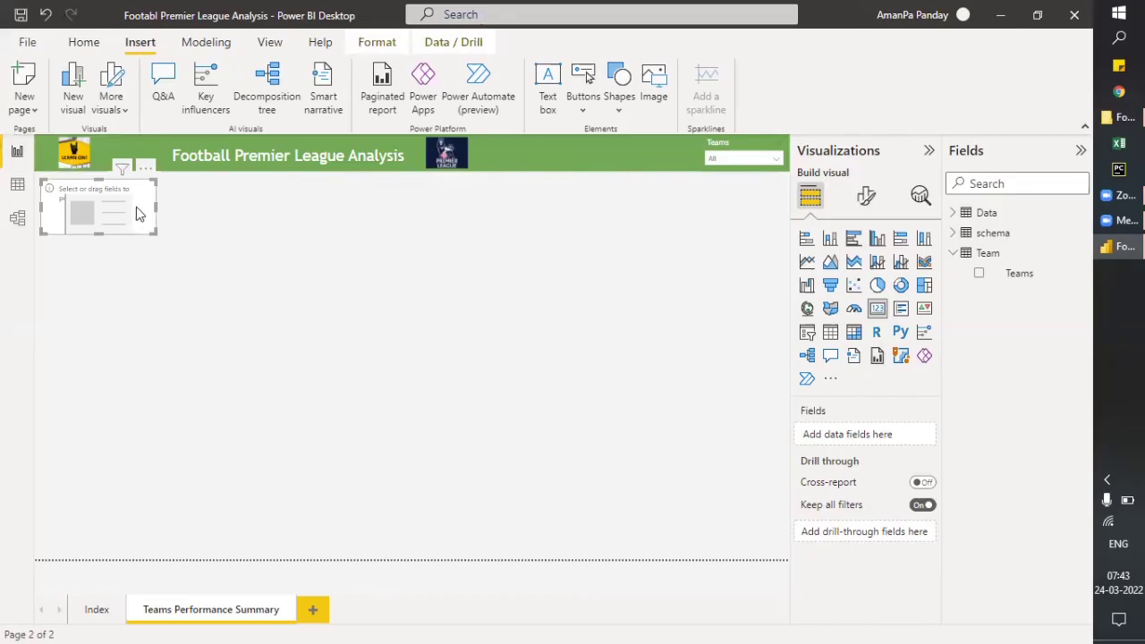
pyautogui.click(12, 194)
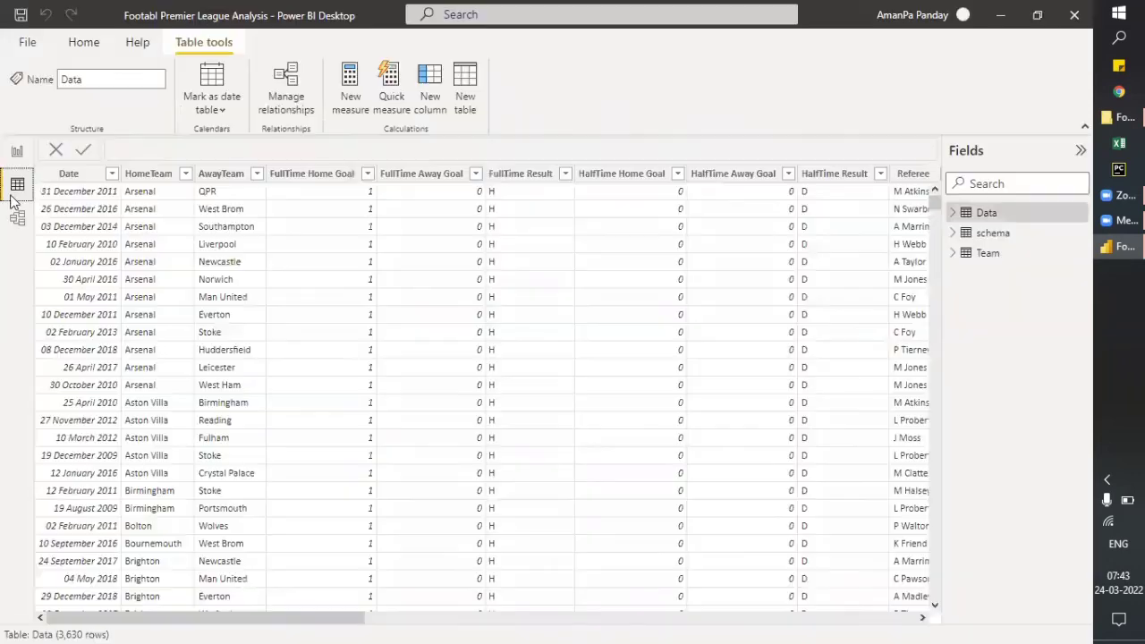
pyautogui.click(16, 151)
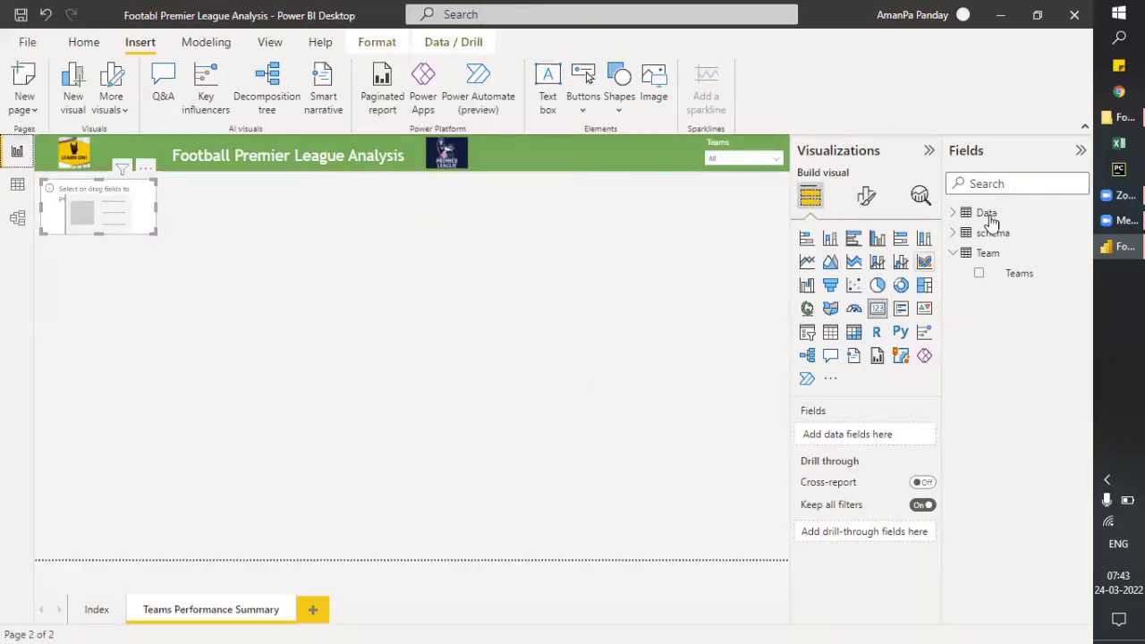
pyautogui.click(954, 213)
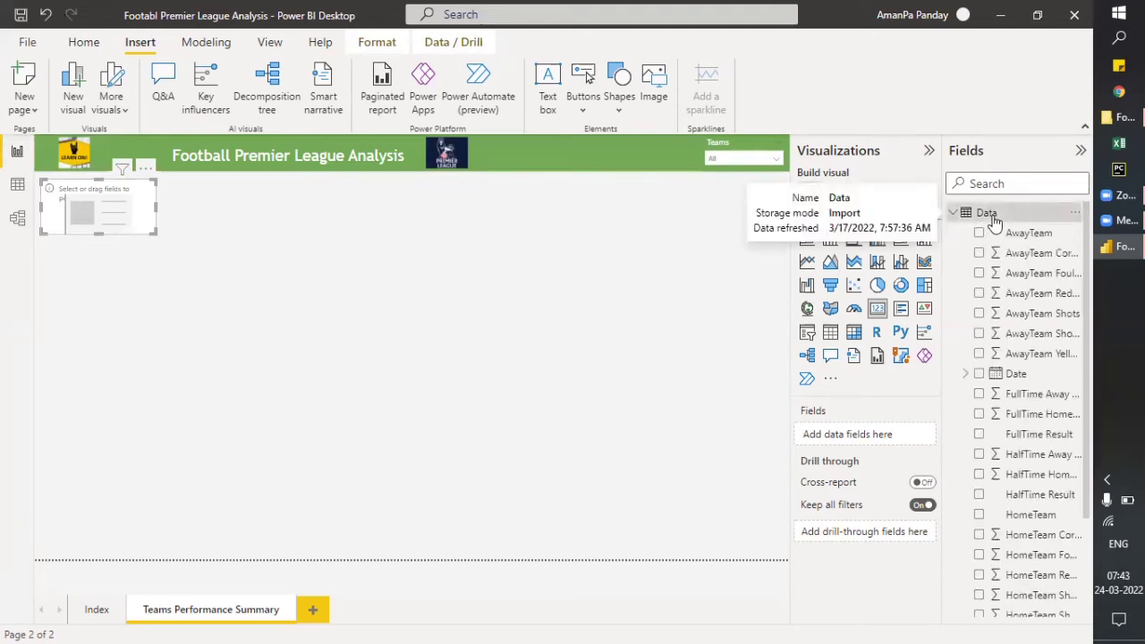
pyautogui.click(993, 221)
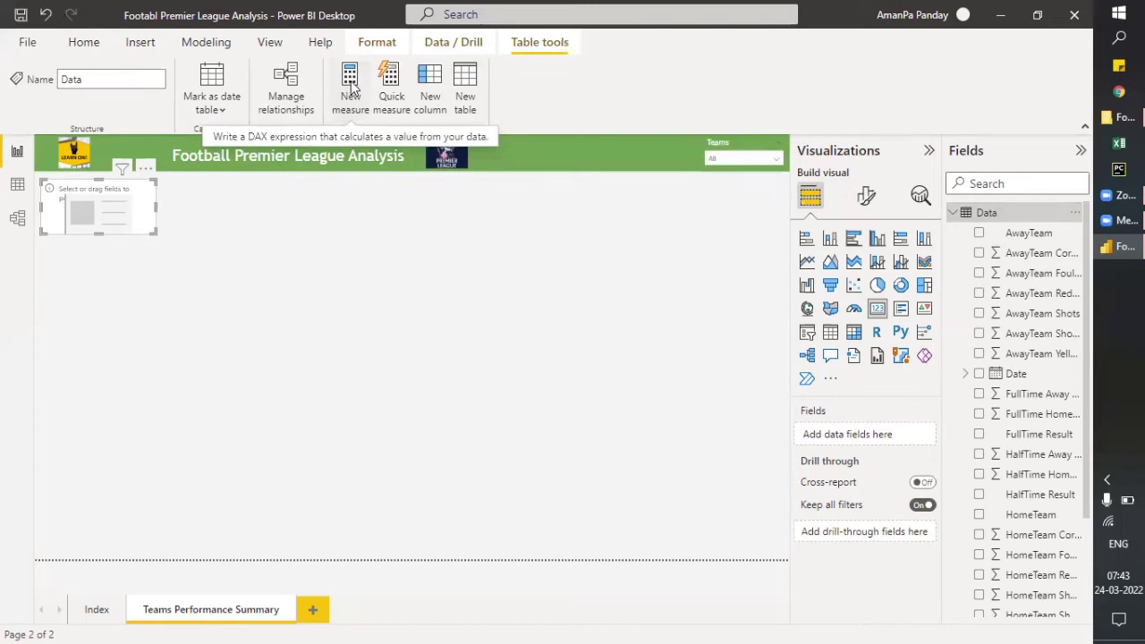
pyautogui.rightClick(999, 212)
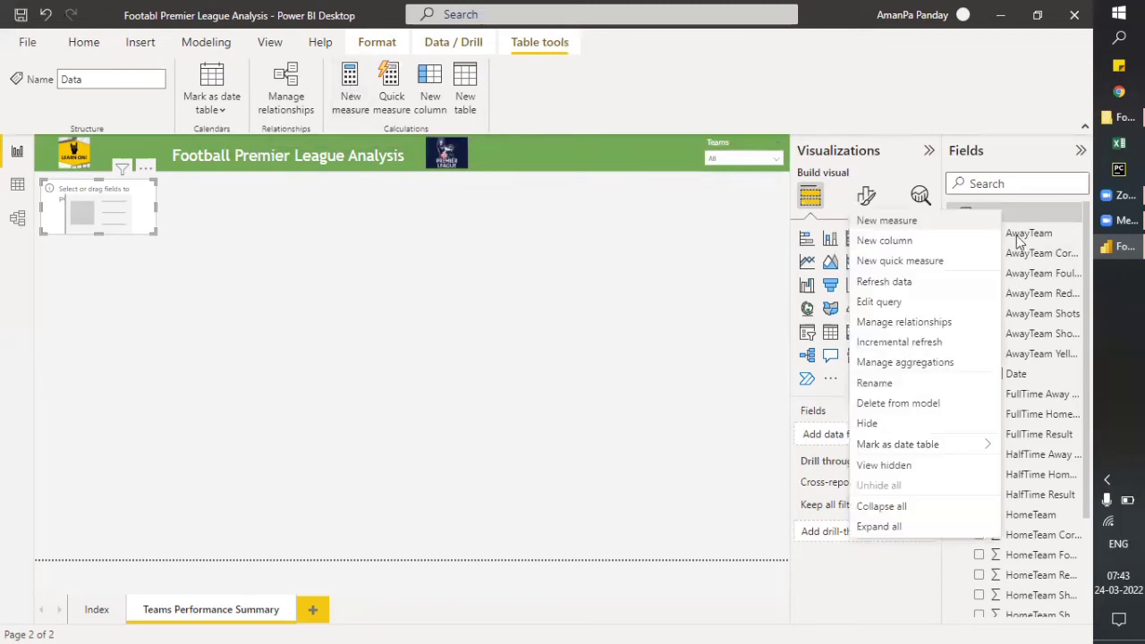
pyautogui.rightClick(1027, 258)
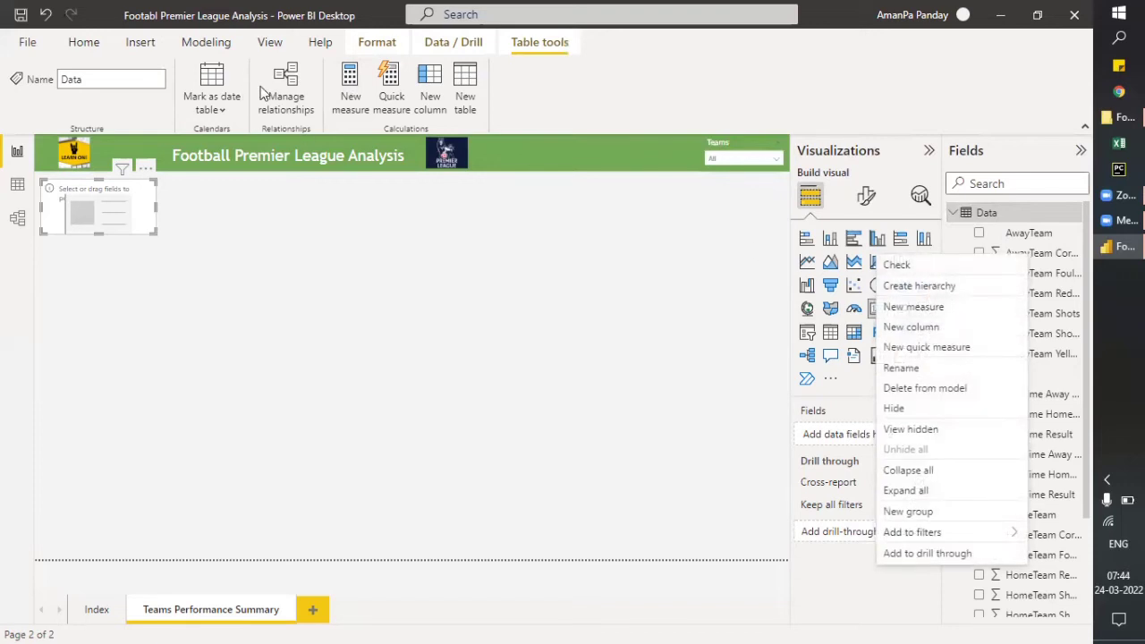
pyautogui.click(349, 87)
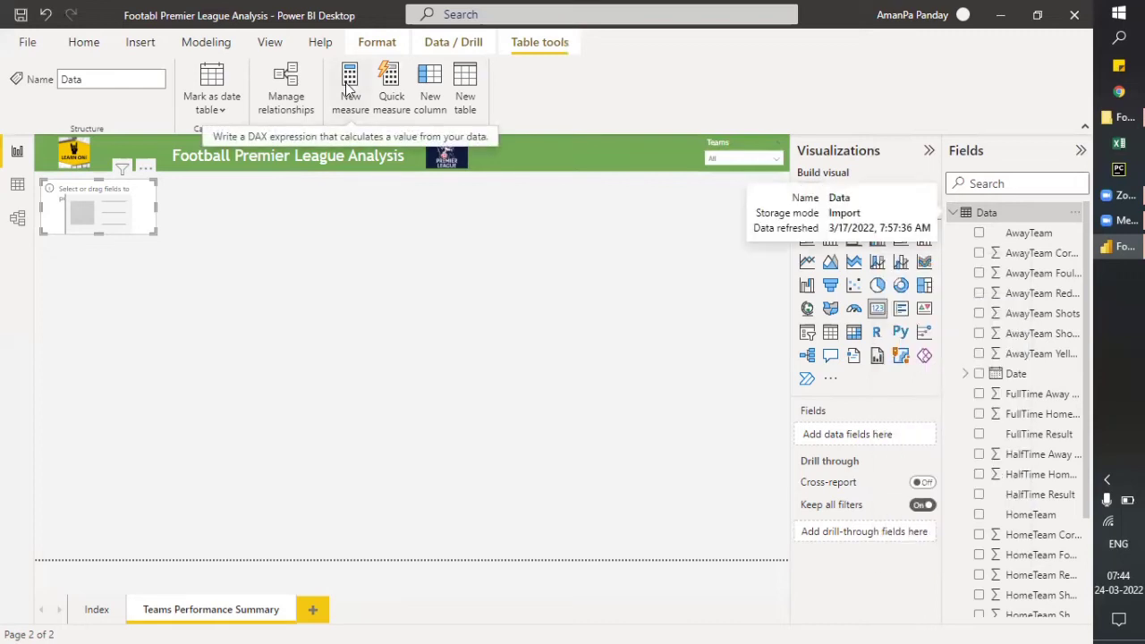
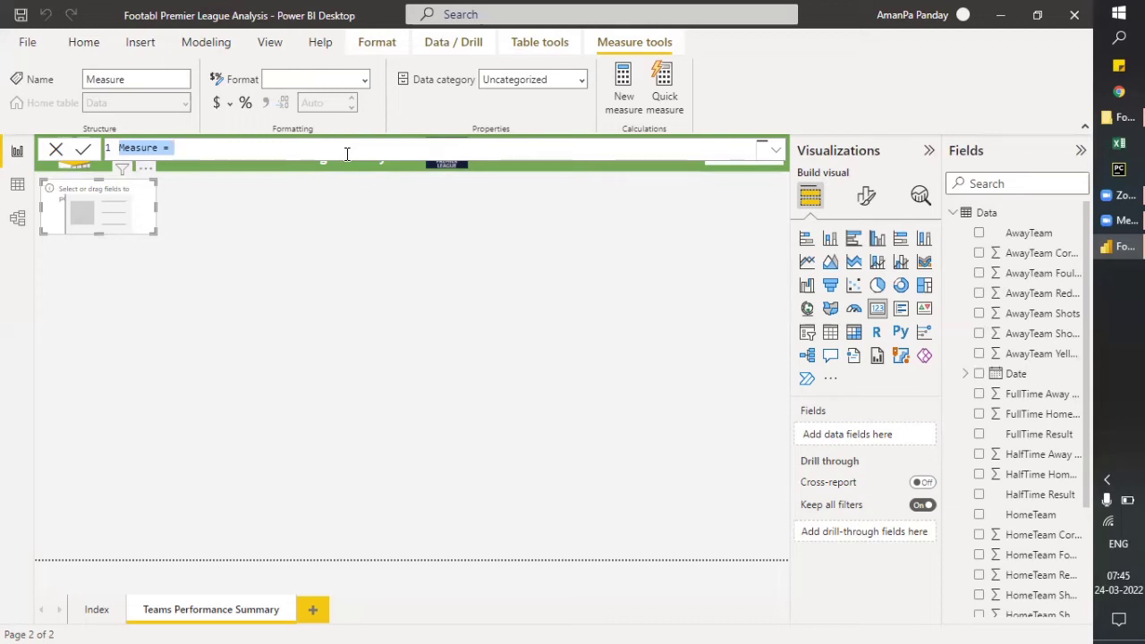
pyautogui.click(55, 152)
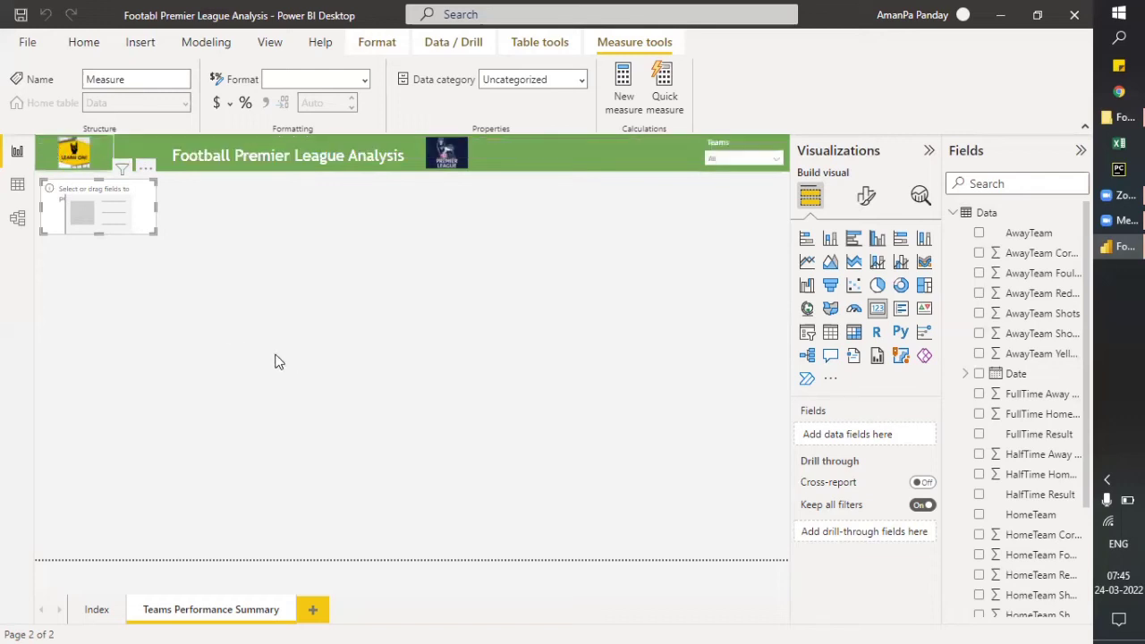
# Examine the relationships between the Data and Team tables in the model diagram and return to the report page.
pyautogui.click(14, 222)
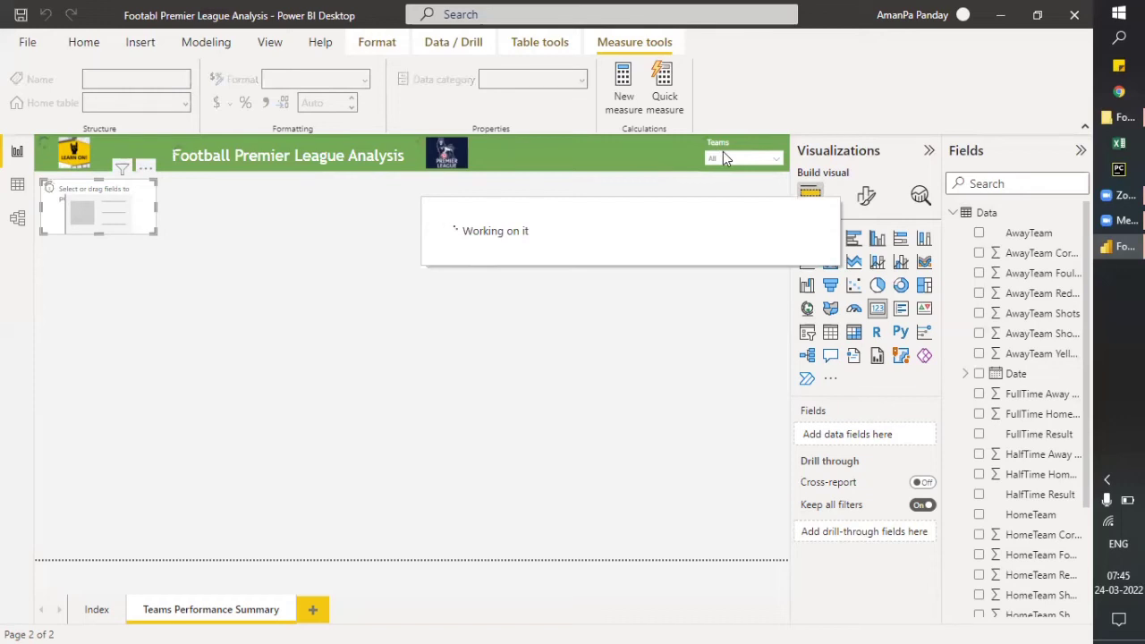
pyautogui.click(18, 224)
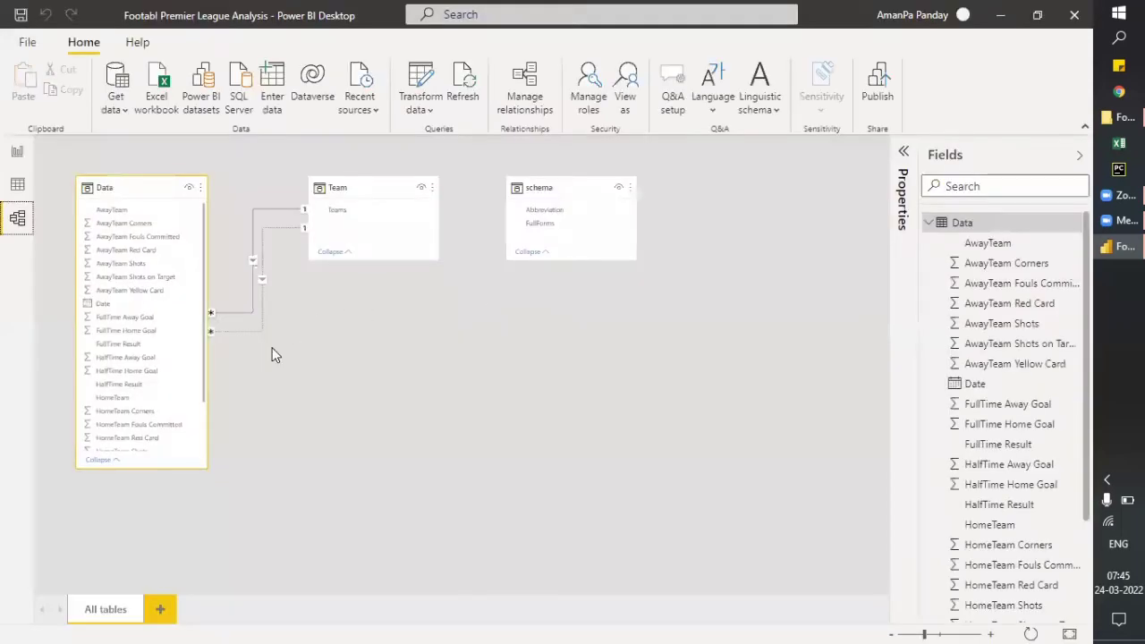
pyautogui.click(994, 626)
pyautogui.click(993, 627)
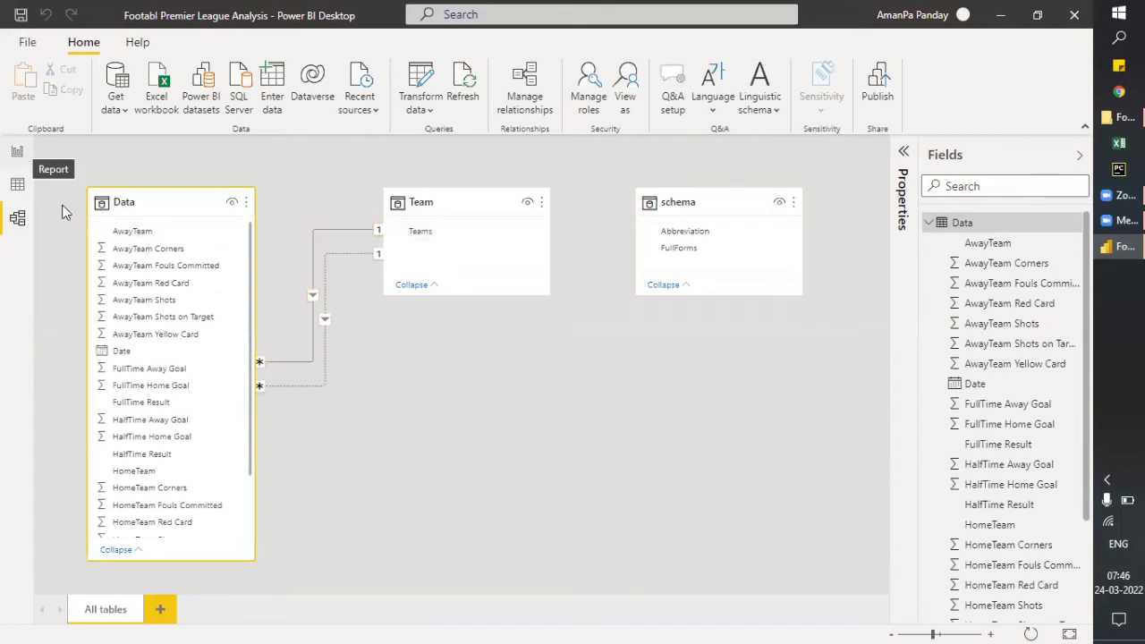
pyautogui.click(17, 154)
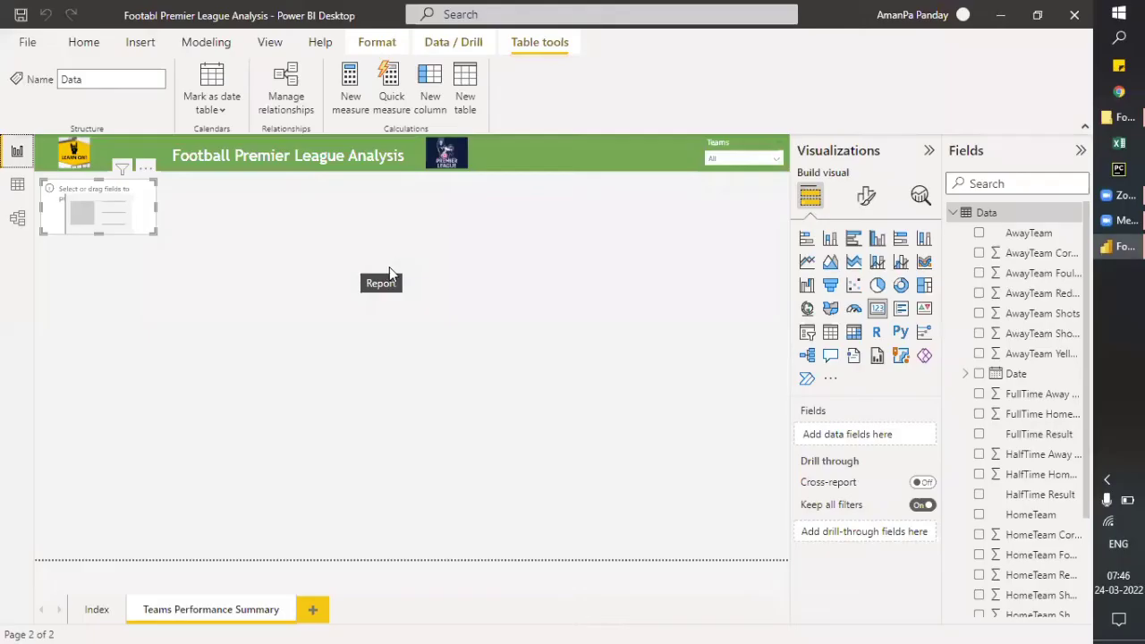
# Create a new measure named M TotalMatches in the Data table and begin a second formula line.
pyautogui.rightClick(994, 216)
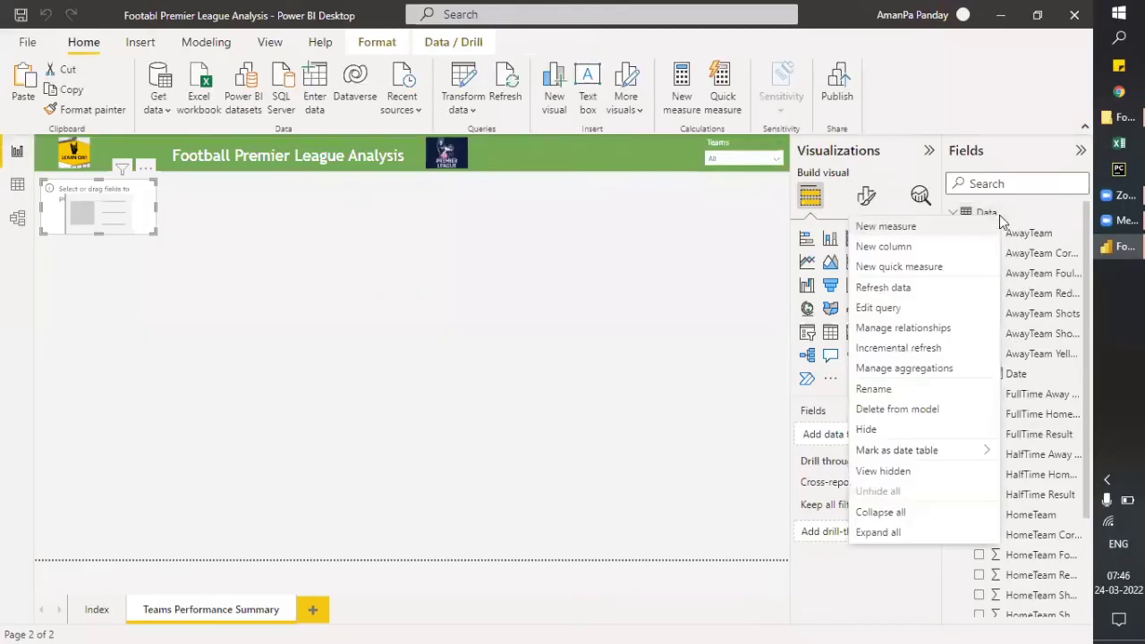
pyautogui.click(895, 227)
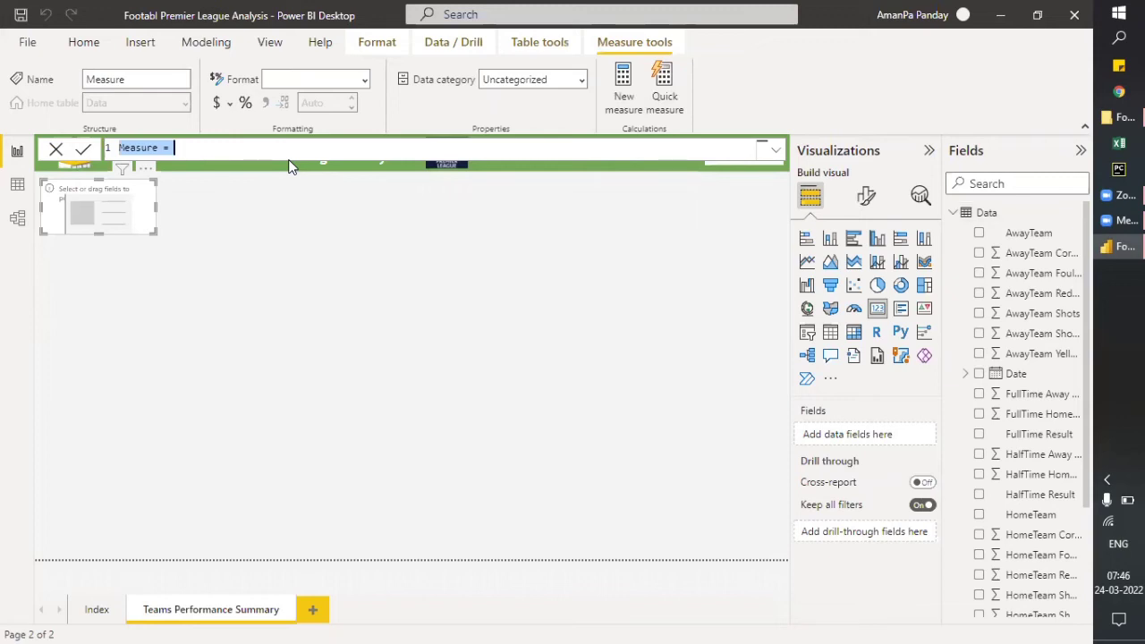
pyautogui.write('M')
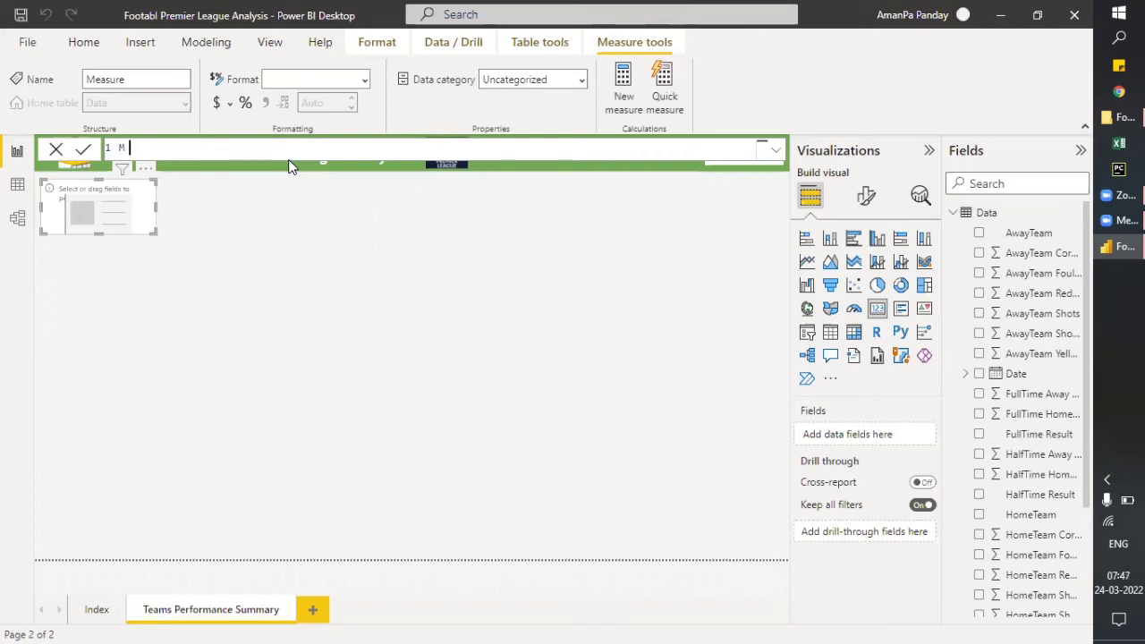
pyautogui.write('TotalMatches =')
pyautogui.doubleClick(121, 149)
pyautogui.click(122, 148)
pyautogui.hotkey('shift', 'Return')
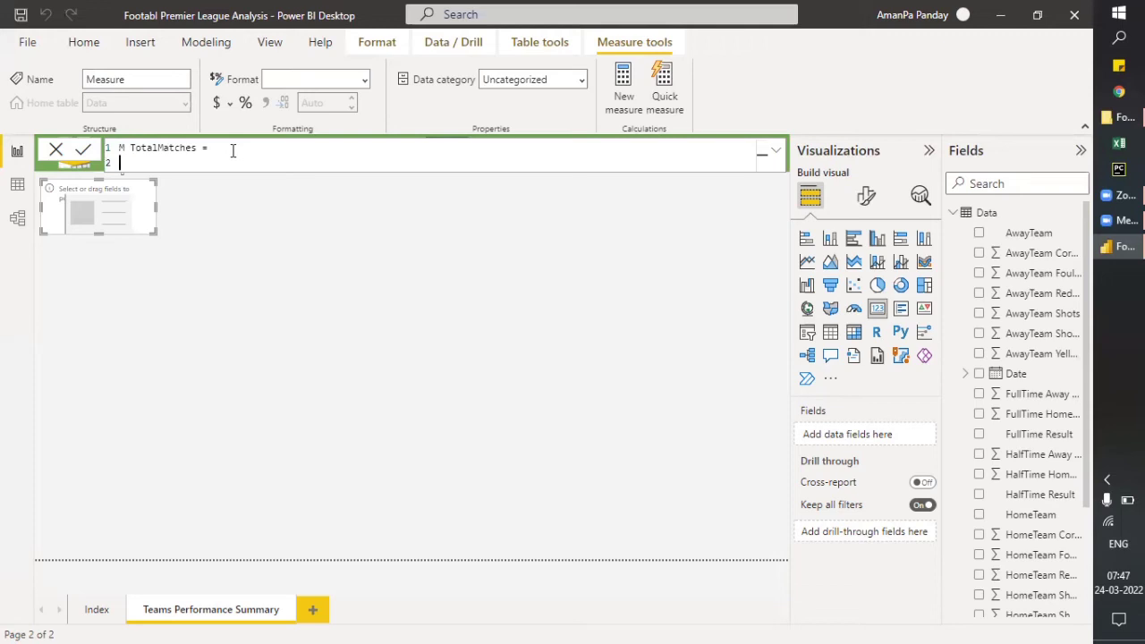
# Declare the variable FirstTotalMatches in the measure as a CALCULATE expression that begins with a COUNTA function.
pyautogui.write('var')
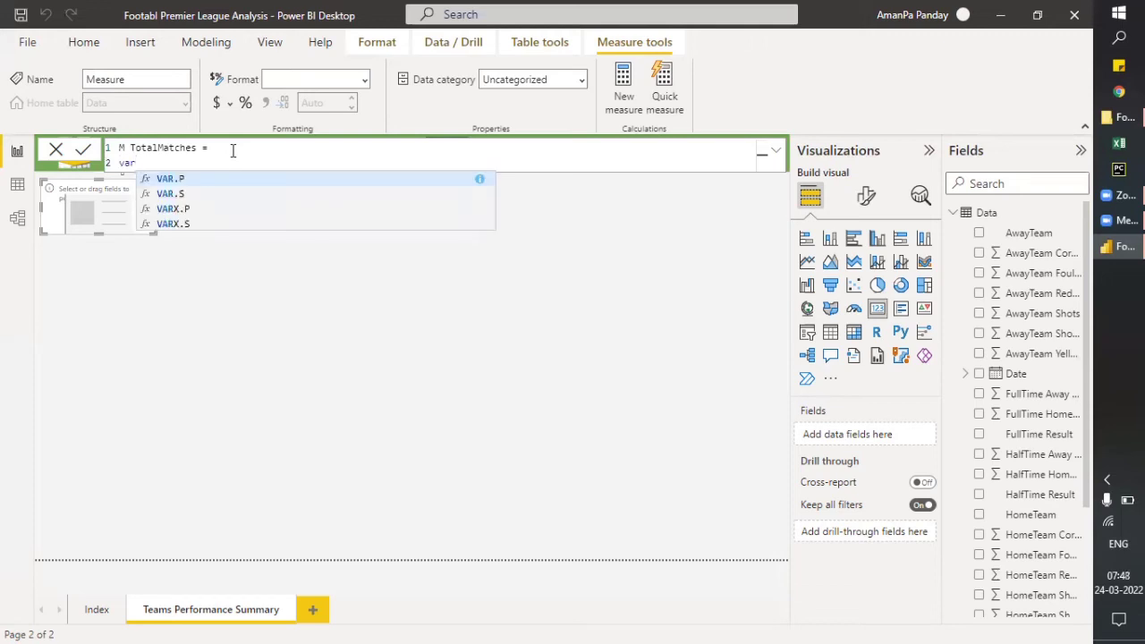
pyautogui.write(' Fi')
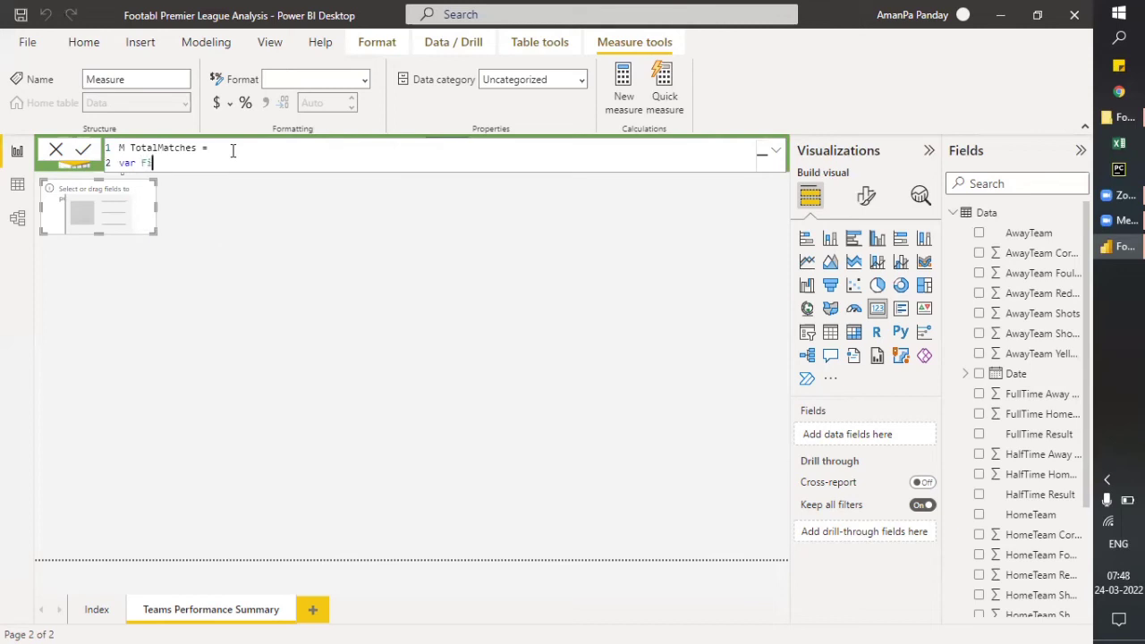
pyautogui.write('rstTotalMatches = cal')
pyautogui.press('Tab')
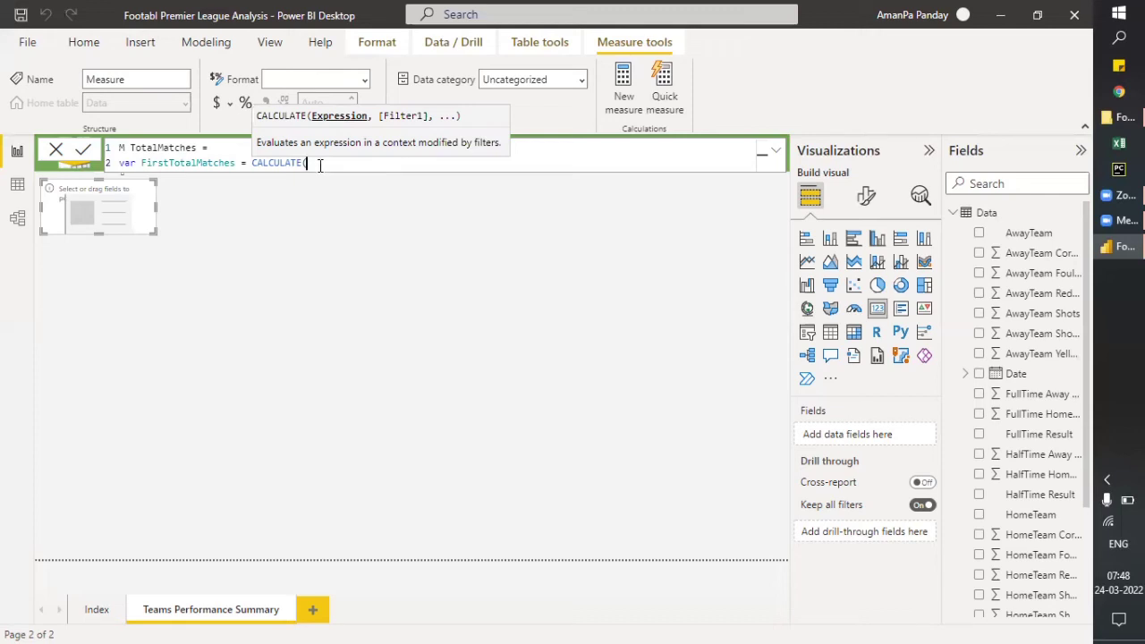
pyautogui.write('count')
pyautogui.press('Down')
pyautogui.press('Tab')
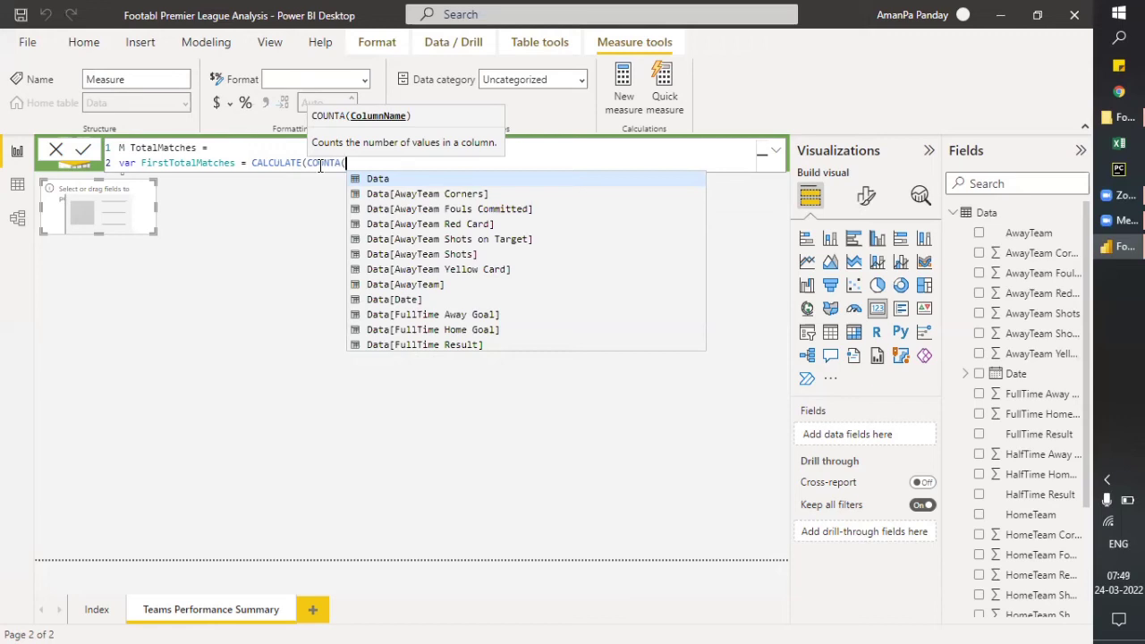
# Complete the COUNTA function with the Data[HomeTeam] column as its argument.
pyautogui.write('data')
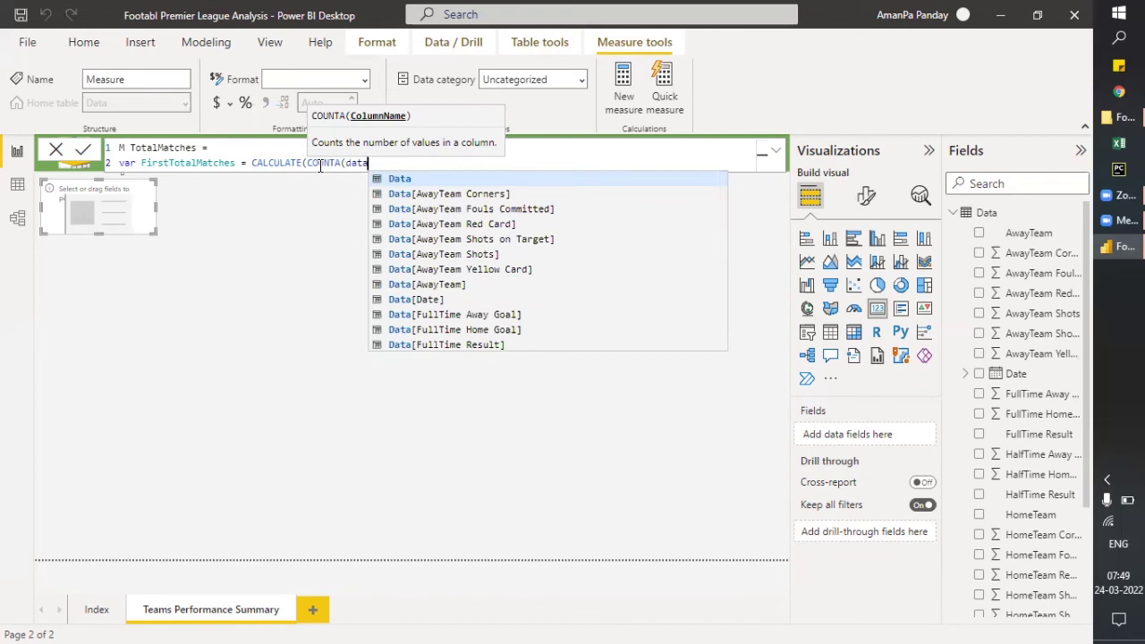
pyautogui.press('Tab')
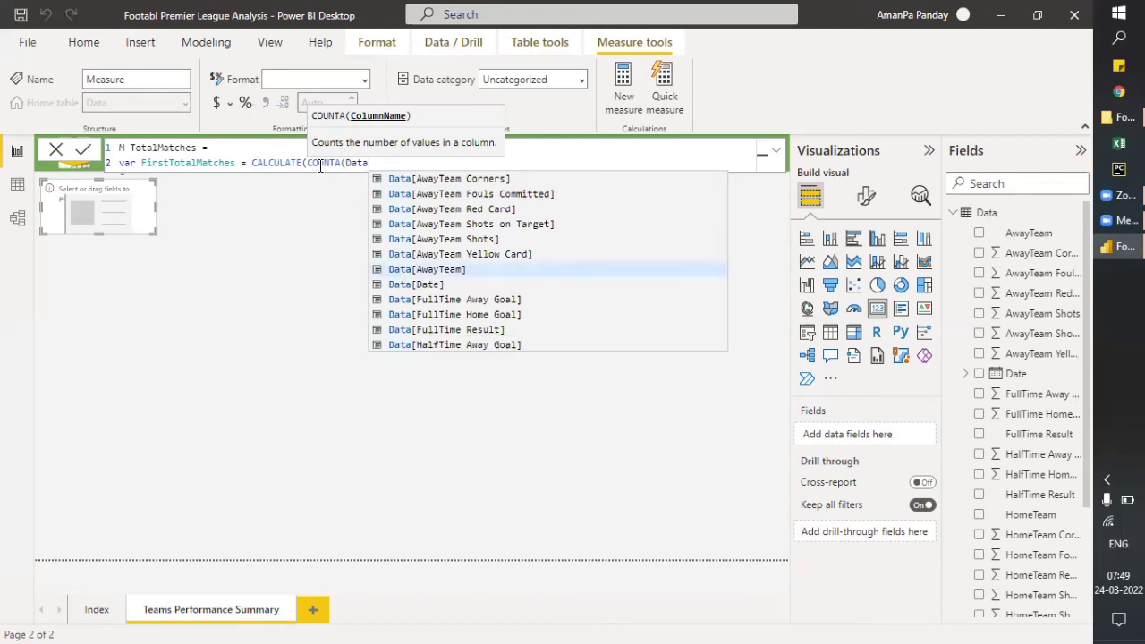
pyautogui.write('[')
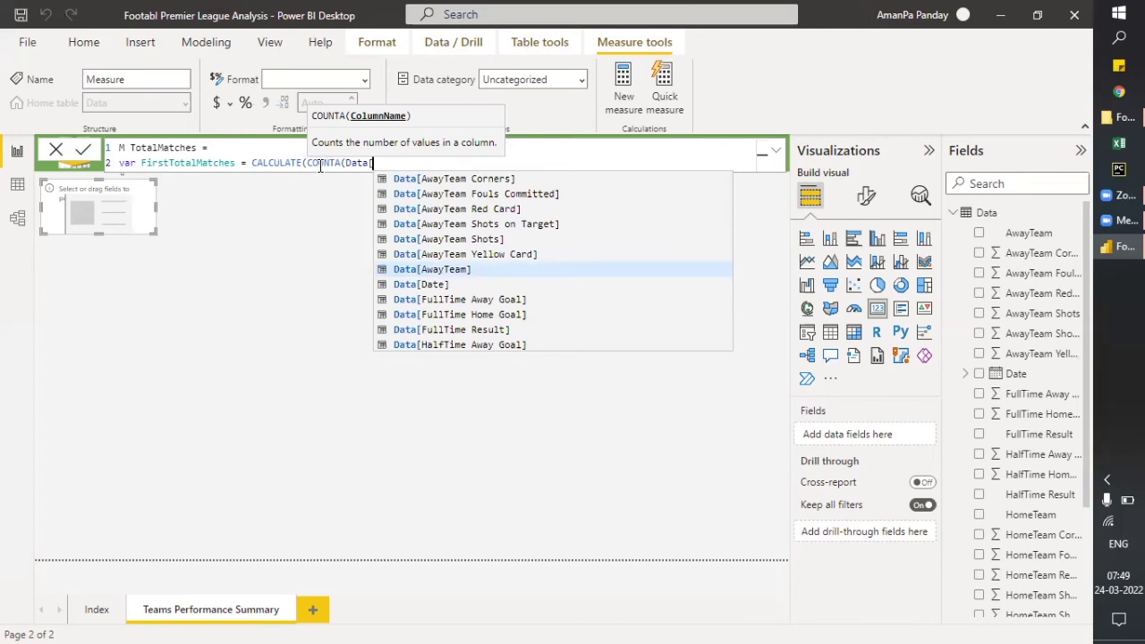
pyautogui.write('Hom')
pyautogui.write('te')
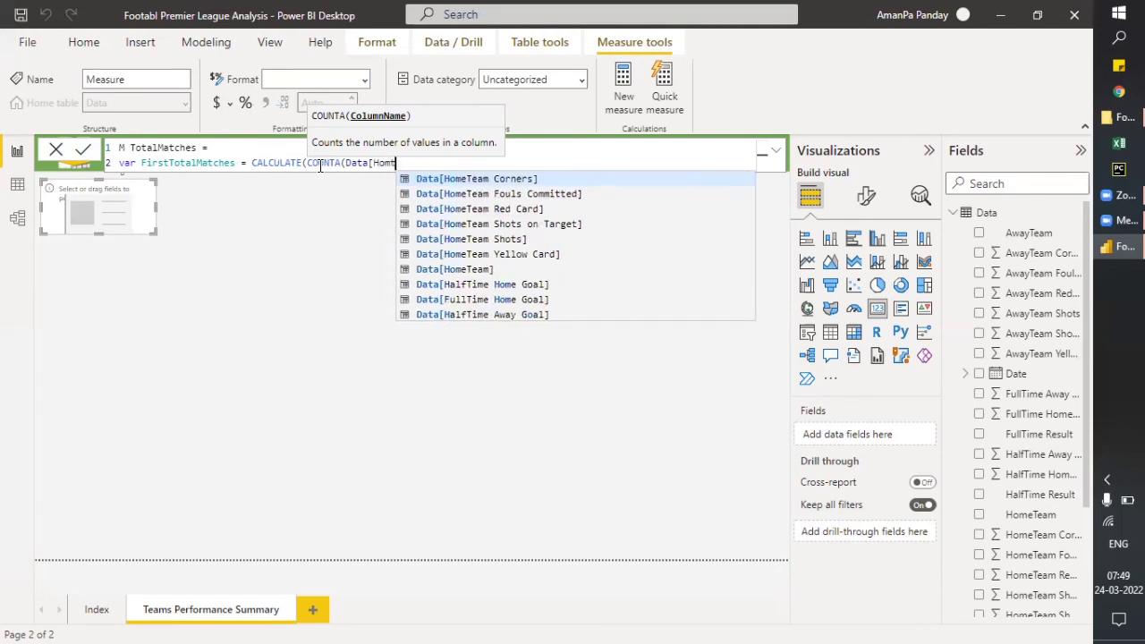
pyautogui.press('Down')
pyautogui.press('Down')
pyautogui.press('Down')
pyautogui.press('Down')
pyautogui.press('Down')
pyautogui.press('Down')
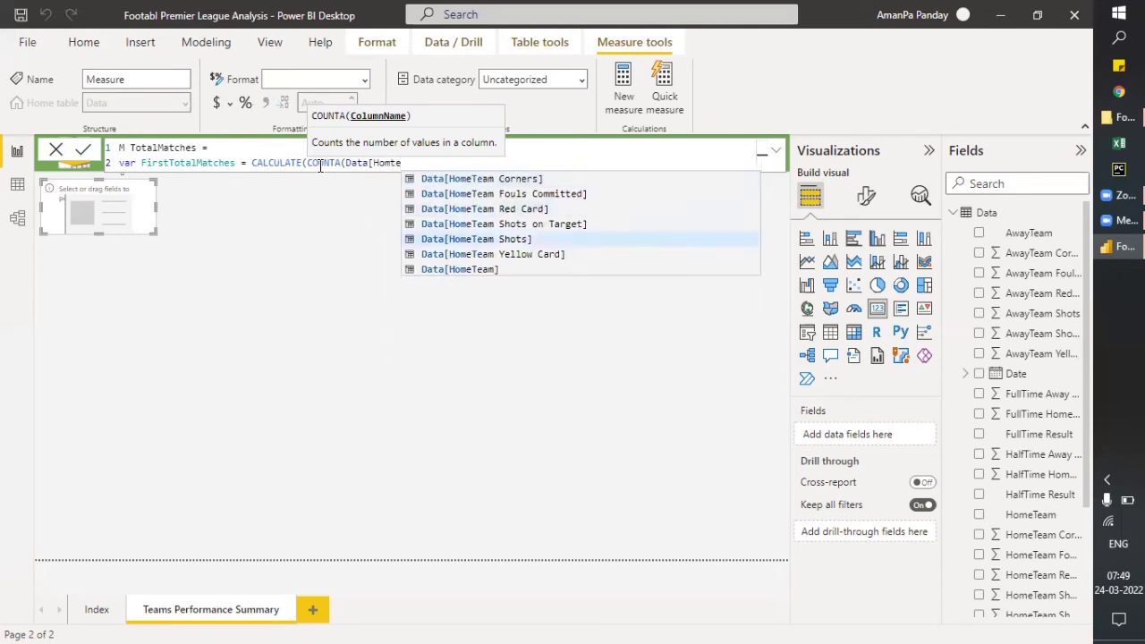
pyautogui.press('Tab')
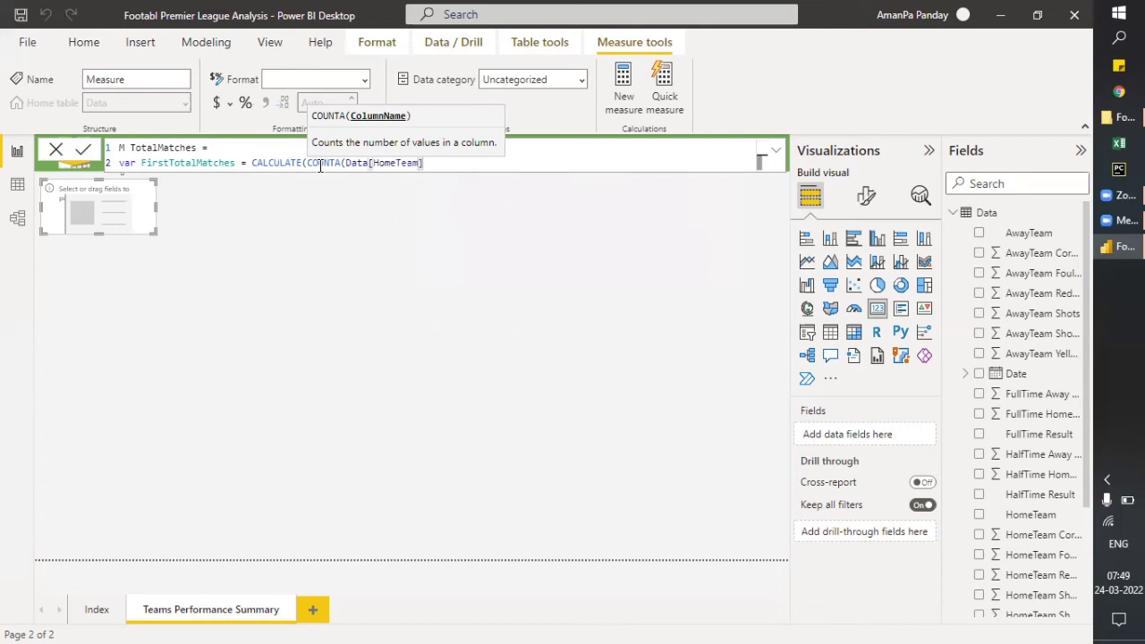
pyautogui.write(')')
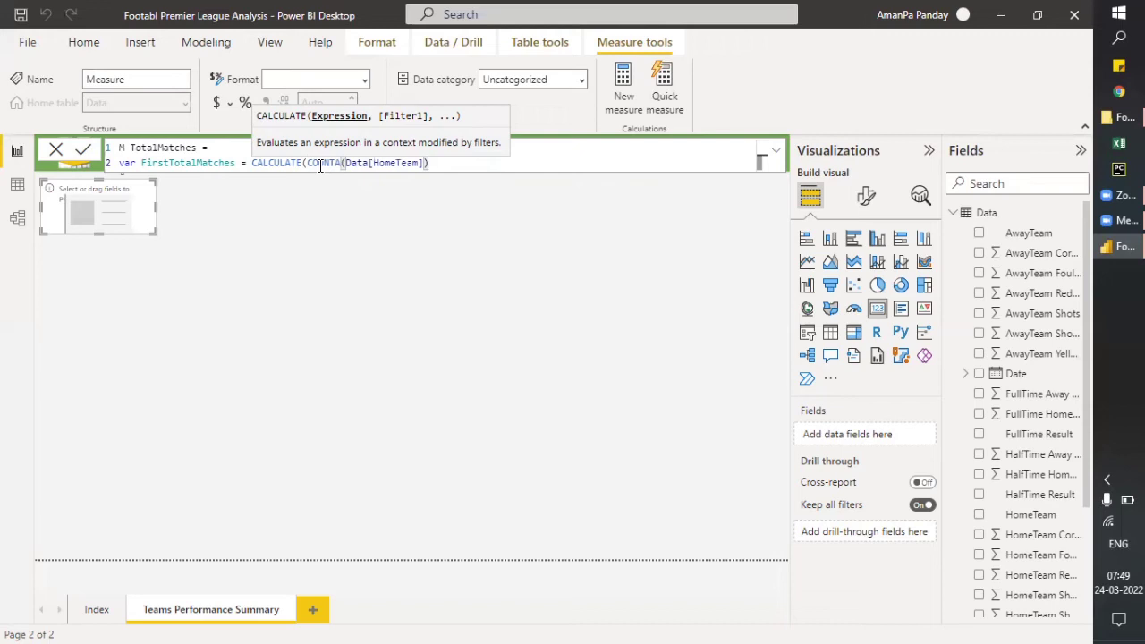
# Add a USERELATIONSHIP function as the filter argument of the CALCULATE expression, leaving its columns open.
pyautogui.write(',')
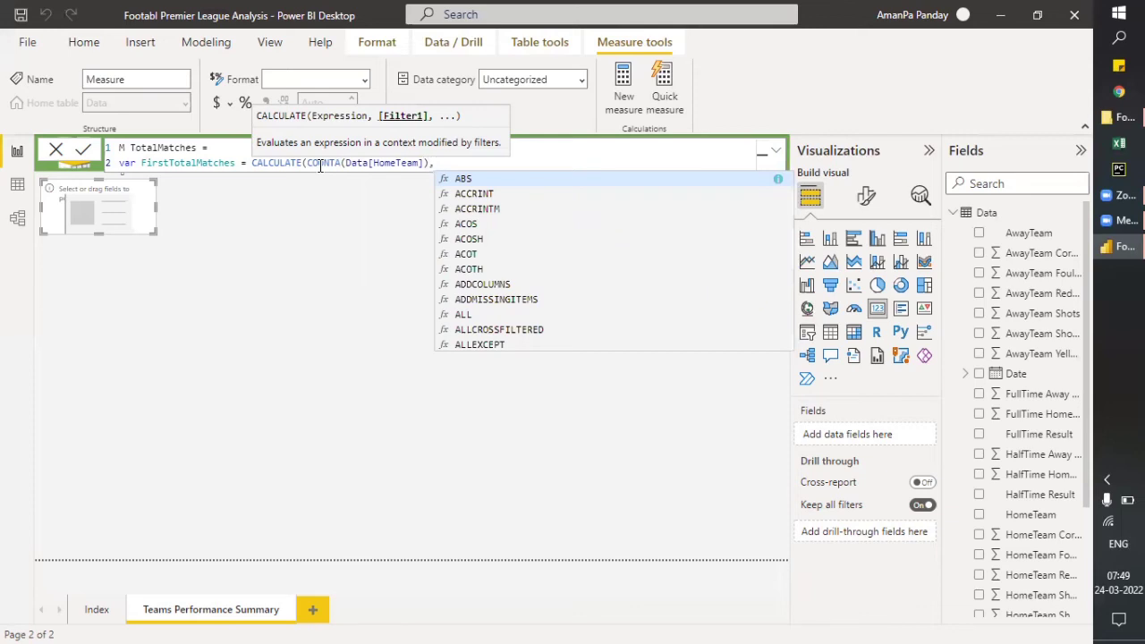
pyautogui.write('userpr')
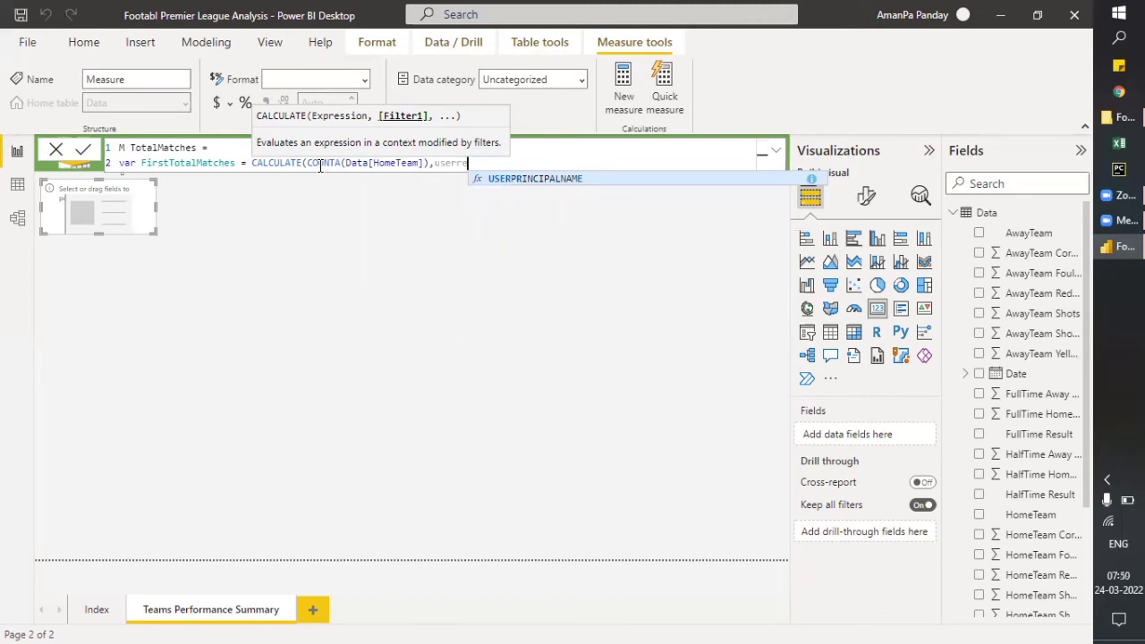
pyautogui.press('BackSpace')
pyautogui.press('BackSpace')
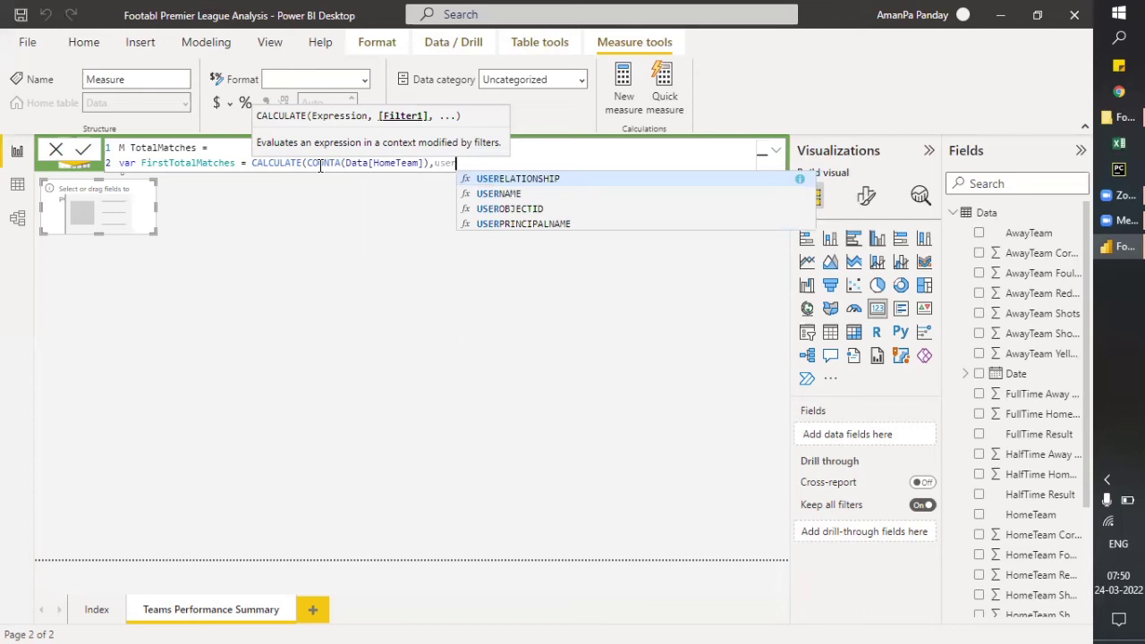
pyautogui.press('Tab')
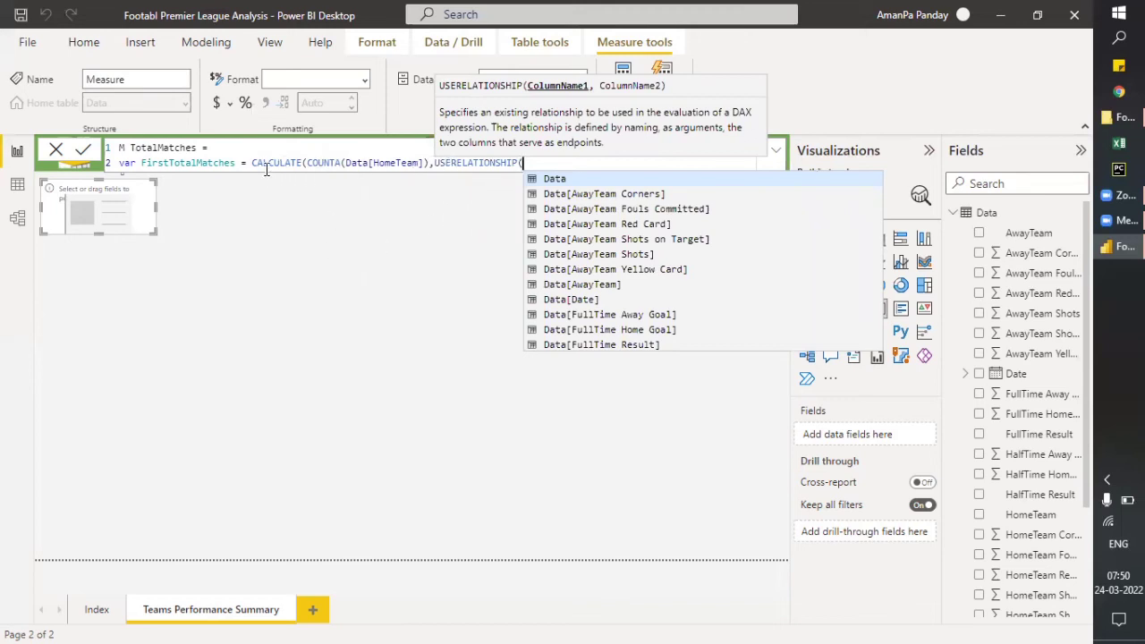
pyautogui.moveTo(251, 165); pyautogui.dragTo(533, 166)
pyautogui.click(534, 166)
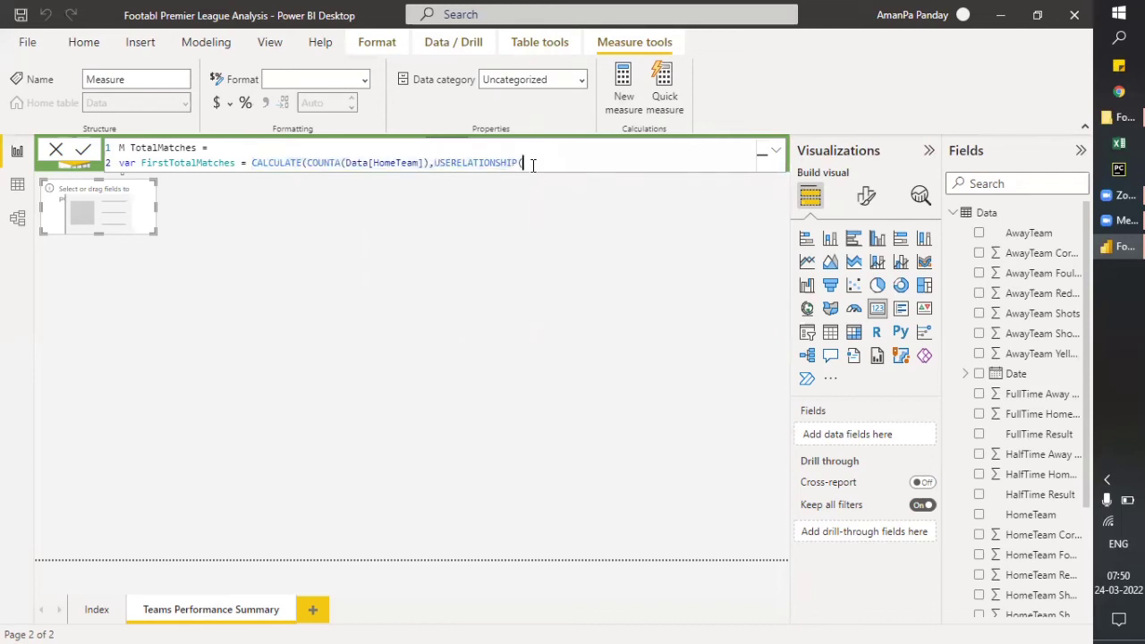
pyautogui.moveTo(533, 166)
pyautogui.mouseDown()
pyautogui.moveTo(253, 165)
pyautogui.moveTo(526, 164)
pyautogui.mouseUp()
pyautogui.click(254, 165)
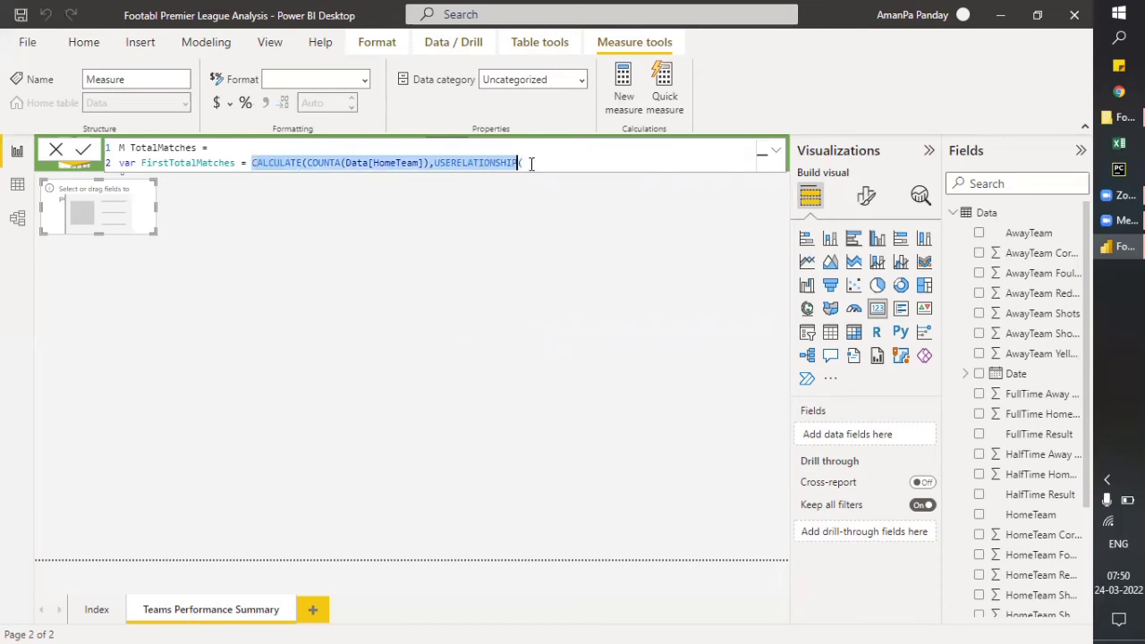
pyautogui.click(534, 165)
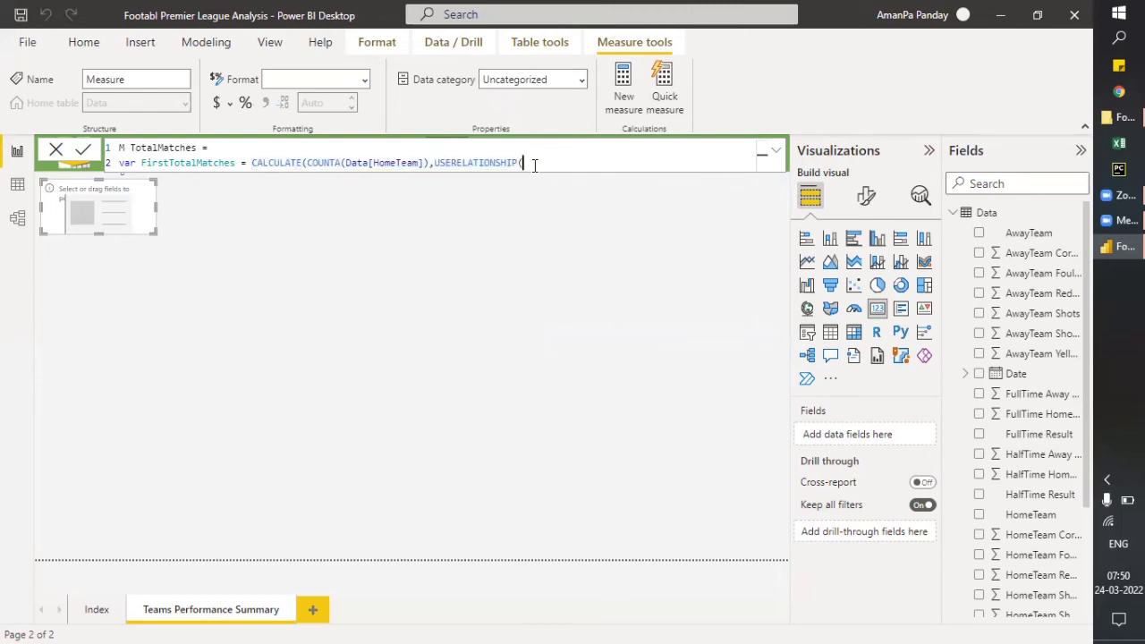
pyautogui.moveTo(534, 166); pyautogui.dragTo(252, 161)
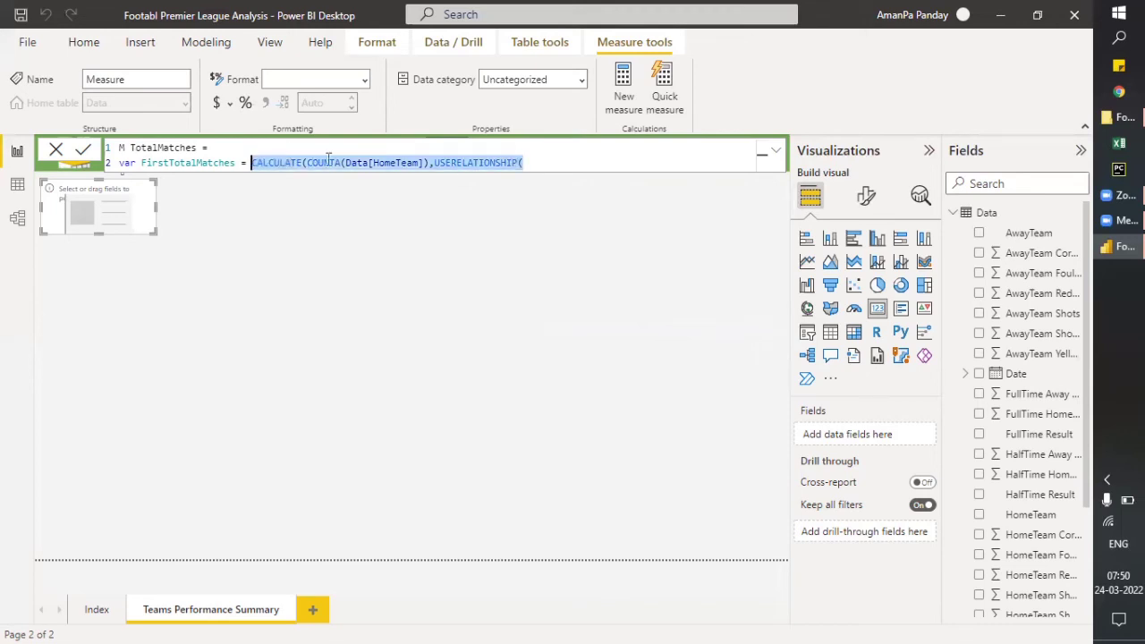
pyautogui.click(534, 163)
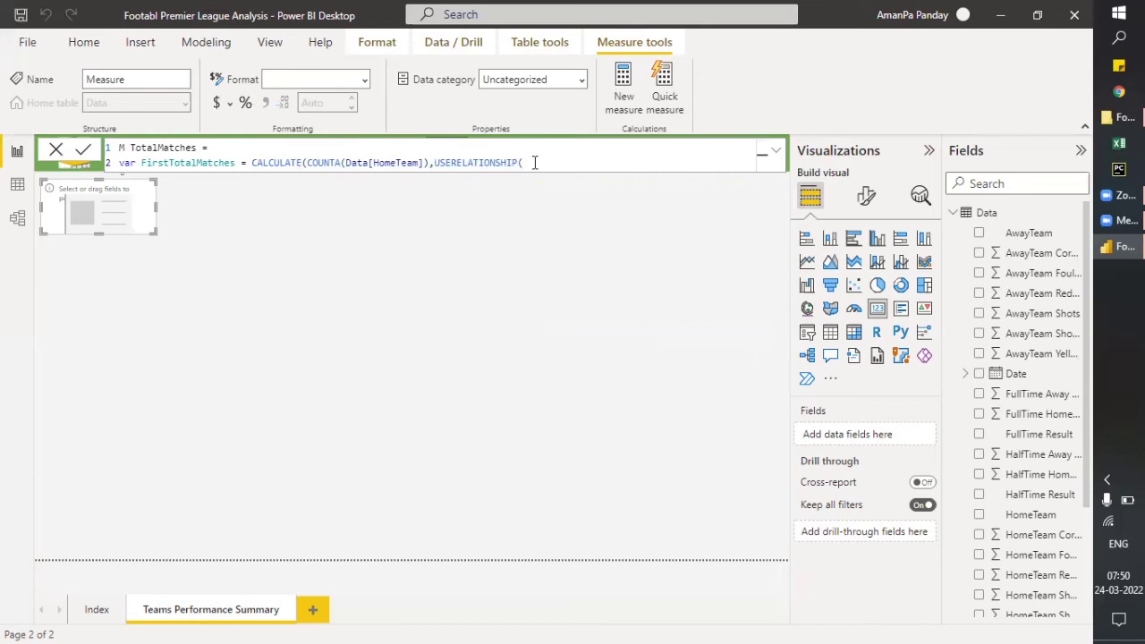
# Enter Data[HomeTeam] as the first column of the USERELATIONSHIP function.
pyautogui.write('da')
pyautogui.press('Tab')
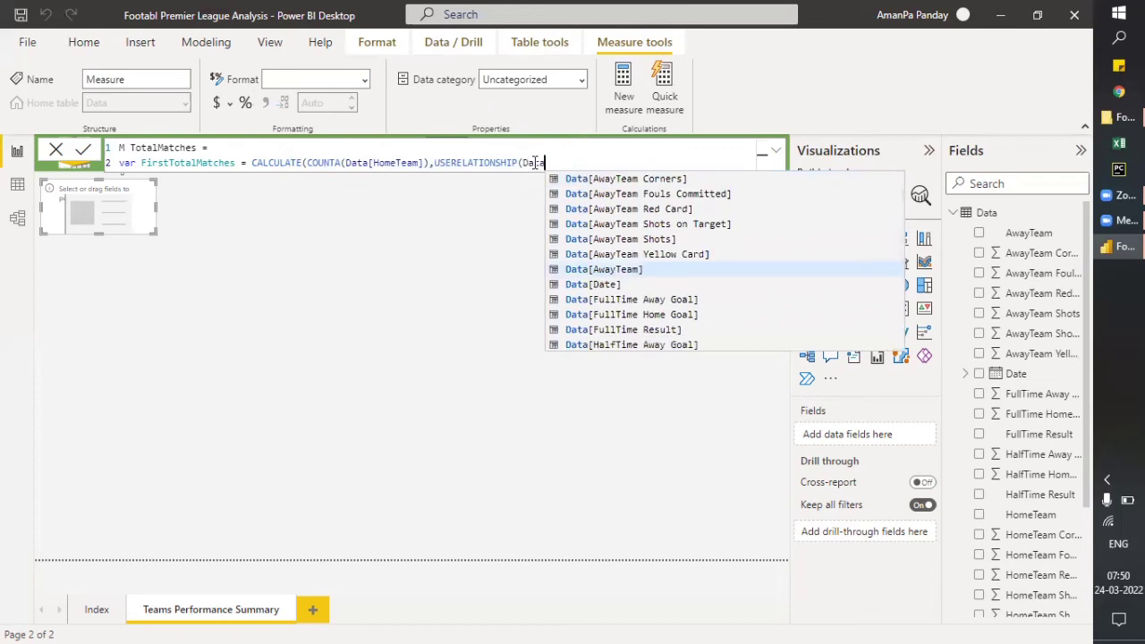
pyautogui.write('[hom')
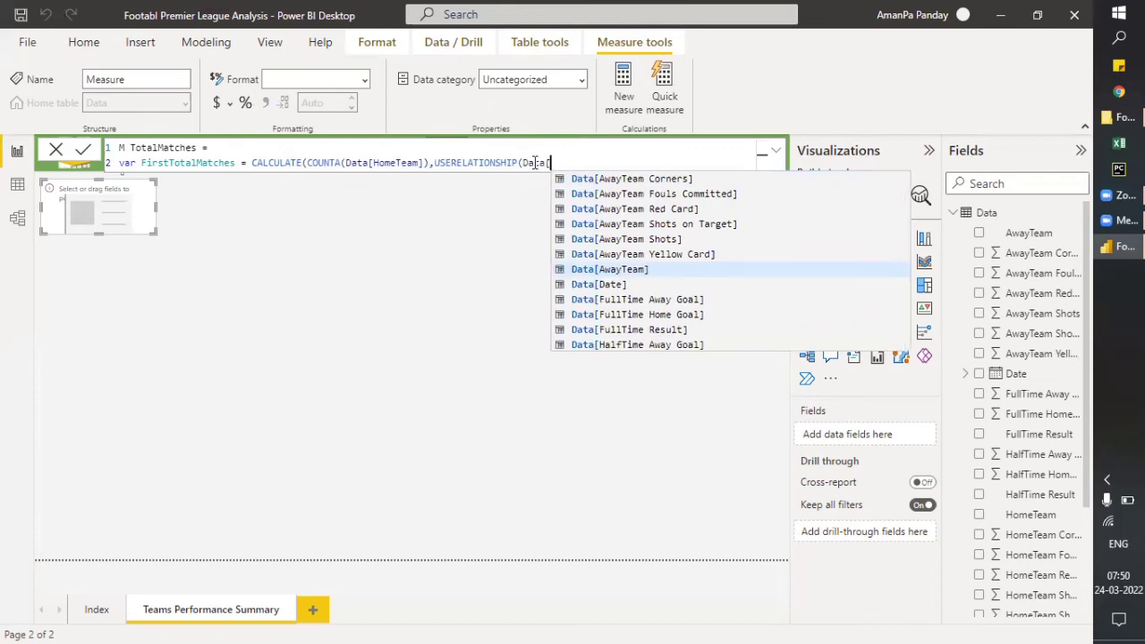
pyautogui.press('Down')
pyautogui.press('Down')
pyautogui.press('Down')
pyautogui.press('Down')
pyautogui.press('Down')
pyautogui.press('Down')
pyautogui.press('Tab')
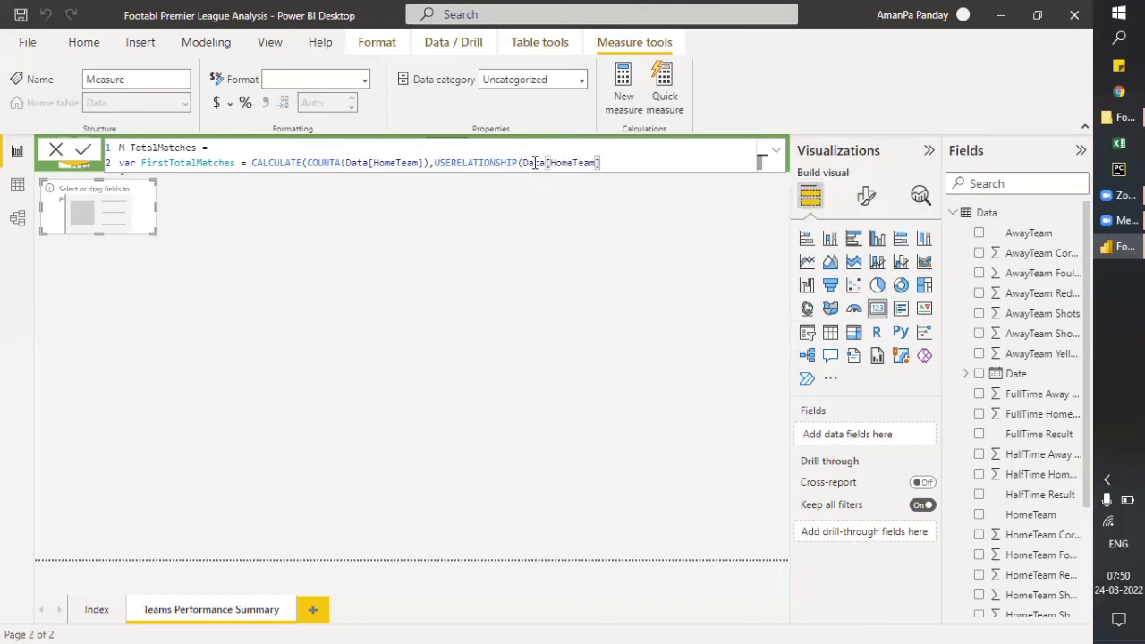
# Add Team[Teams] as the second column of the USERELATIONSHIP function and close its parenthesis.
pyautogui.write(',team')
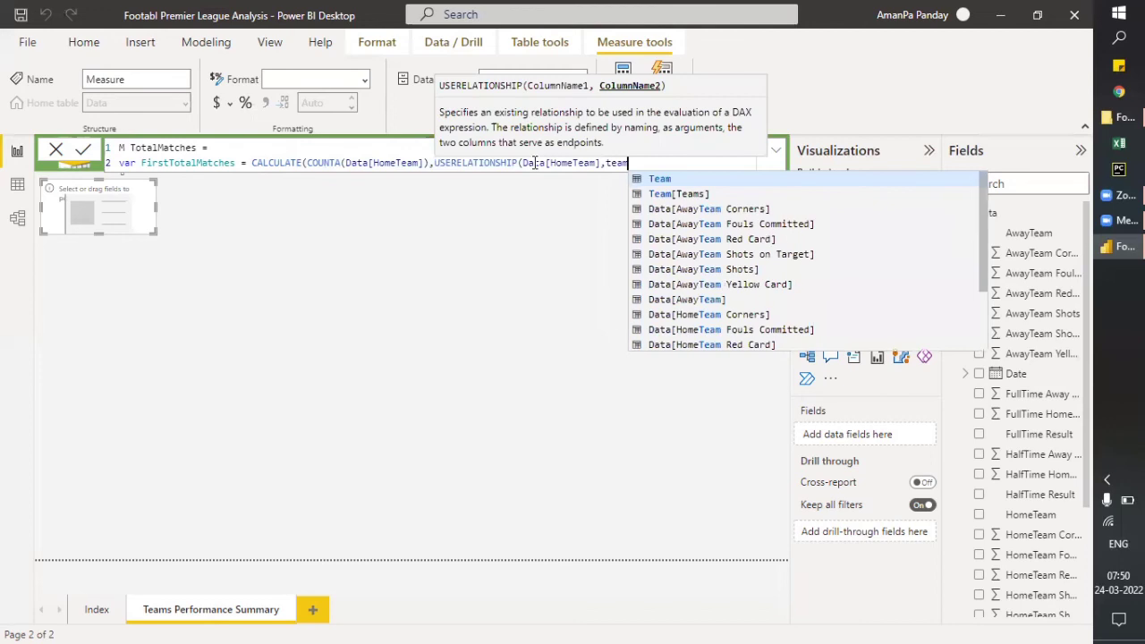
pyautogui.press('Down')
pyautogui.press('Tab')
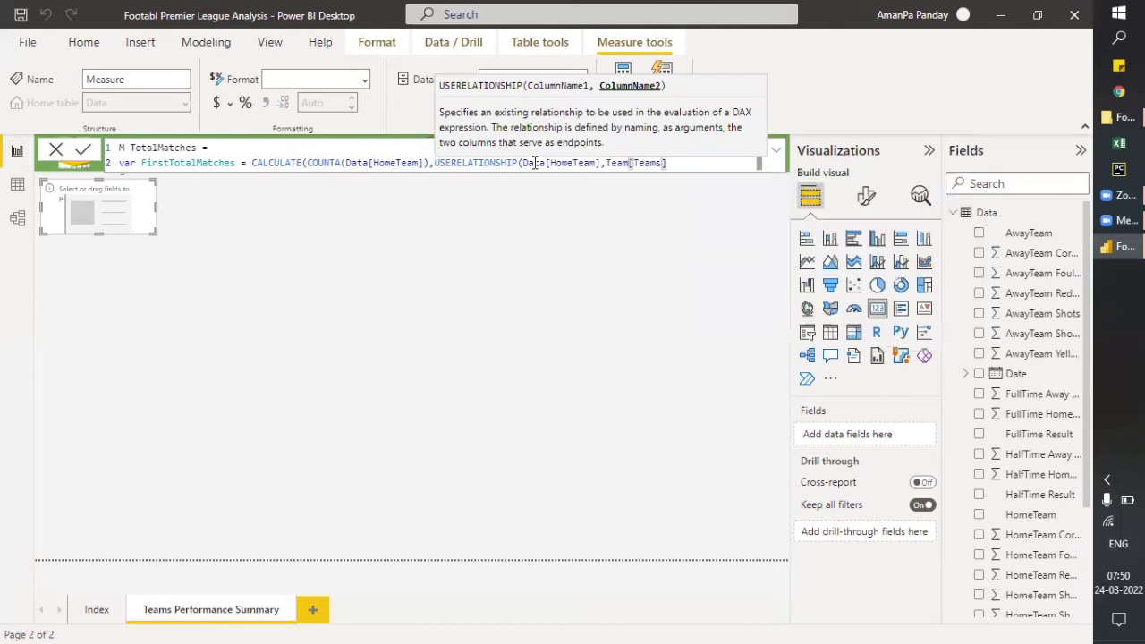
pyautogui.write(')')
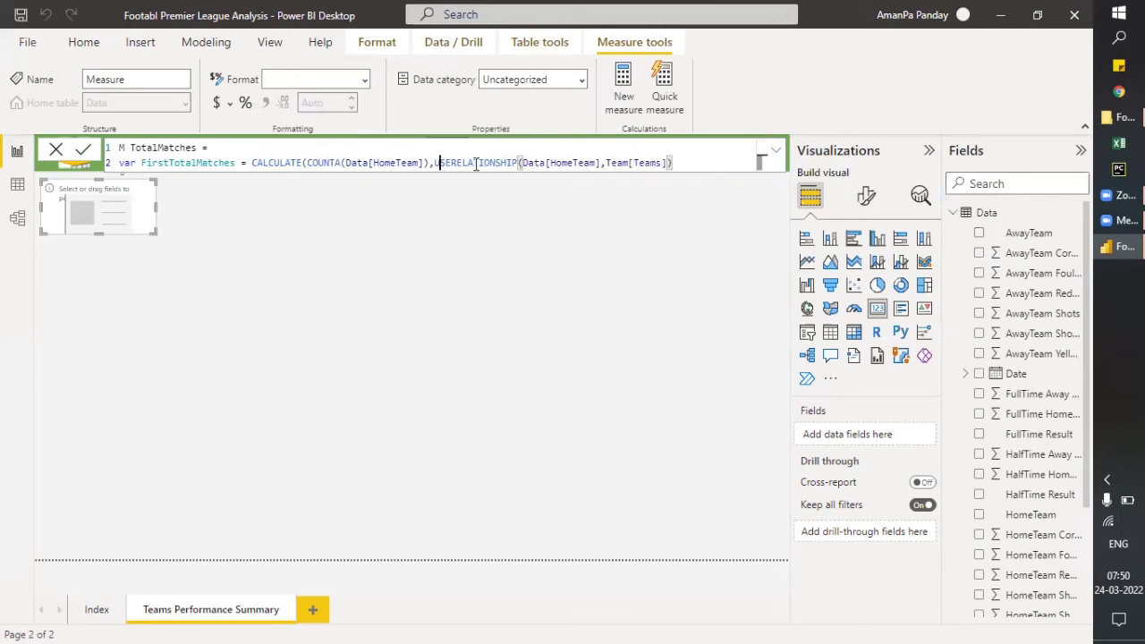
pyautogui.moveTo(437, 163); pyautogui.dragTo(521, 163)
pyautogui.moveTo(590, 167); pyautogui.dragTo(518, 162)
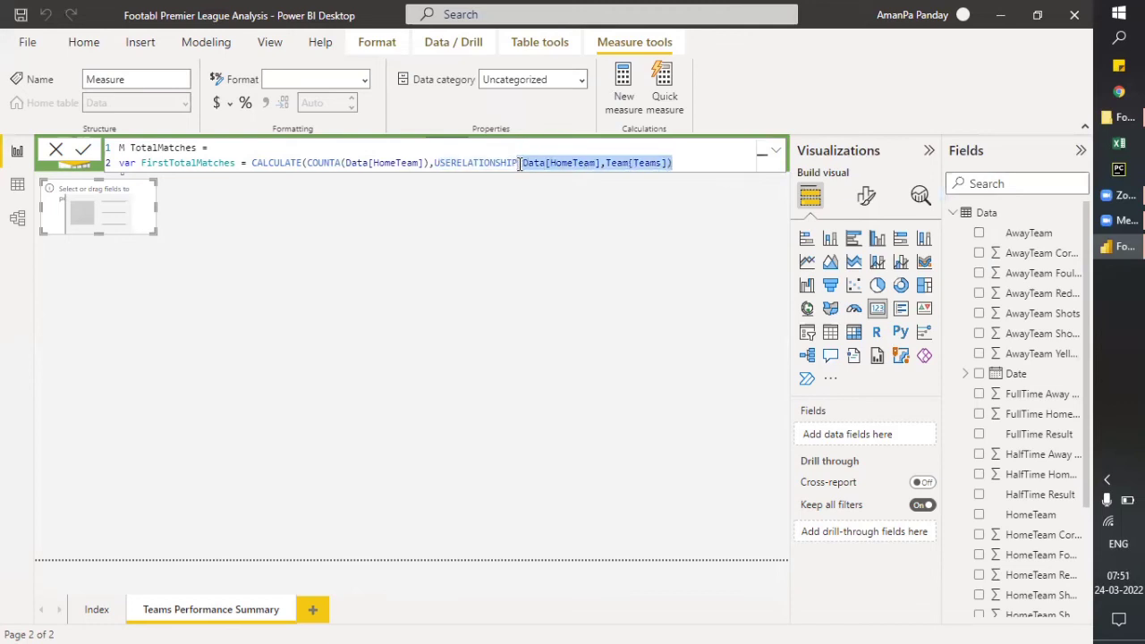
pyautogui.click(680, 163)
pyautogui.moveTo(678, 163); pyautogui.dragTo(251, 163)
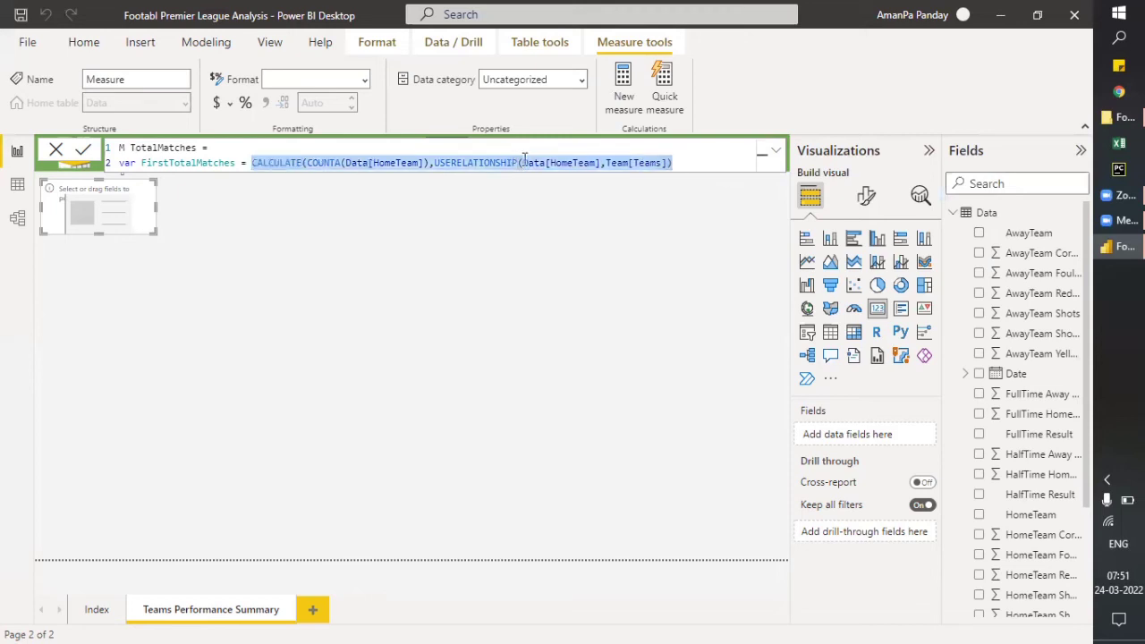
# Close the CALCULATE expression and add a return line followed by a new line opening an IF function.
pyautogui.click(686, 163)
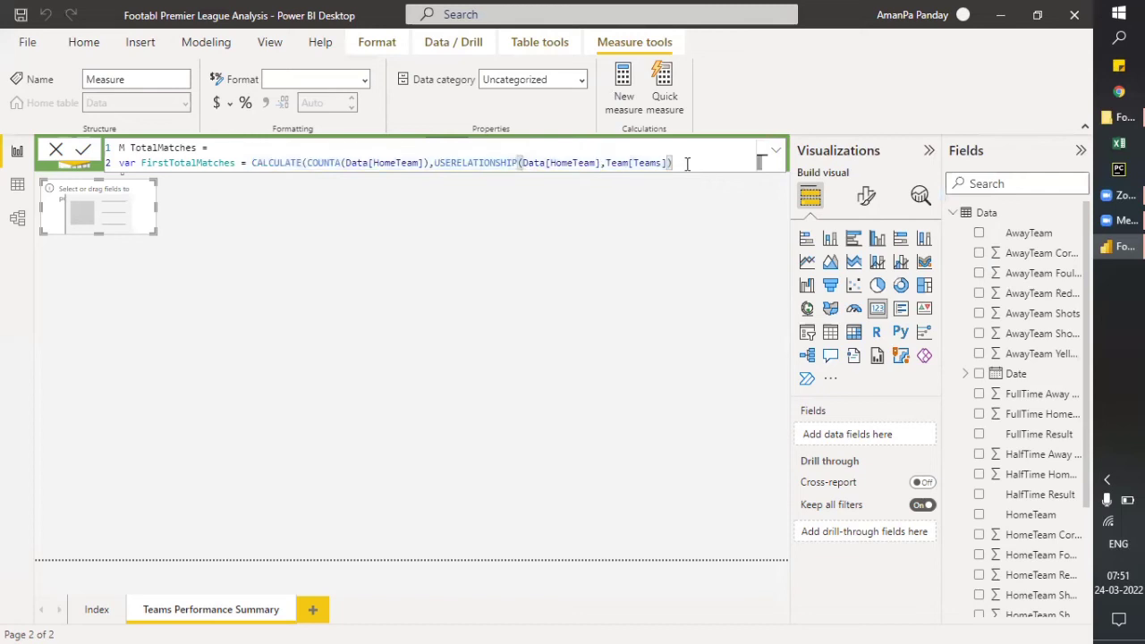
pyautogui.write(')')
pyautogui.hotkey('shift', 'Return')
pyautogui.write('ret')
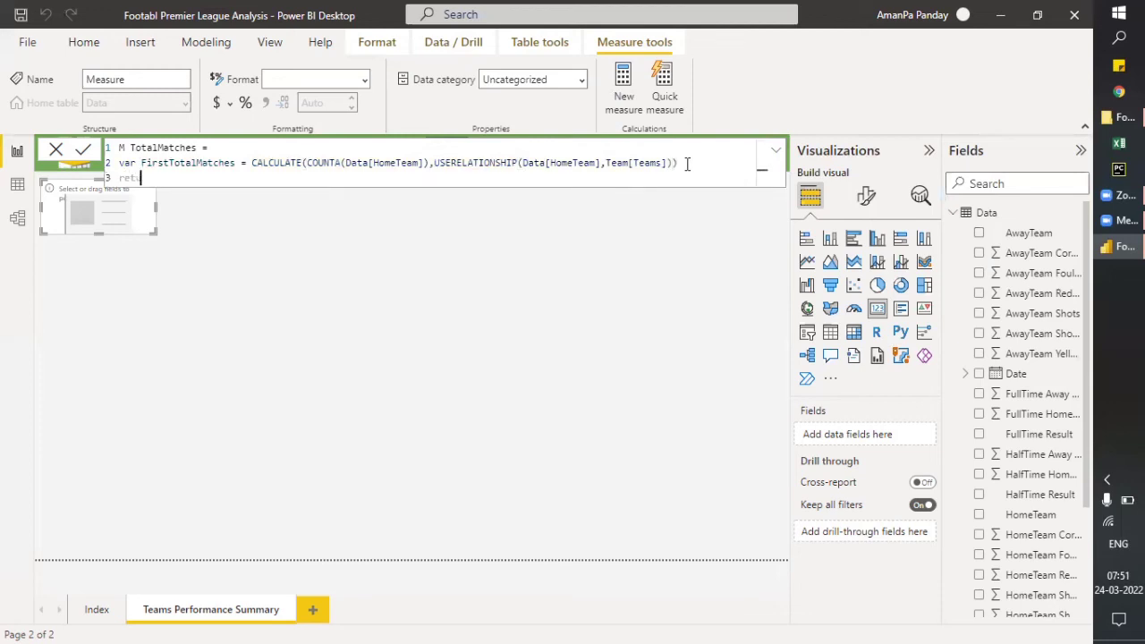
pyautogui.write('u')
pyautogui.write('rn')
pyautogui.press('Return')
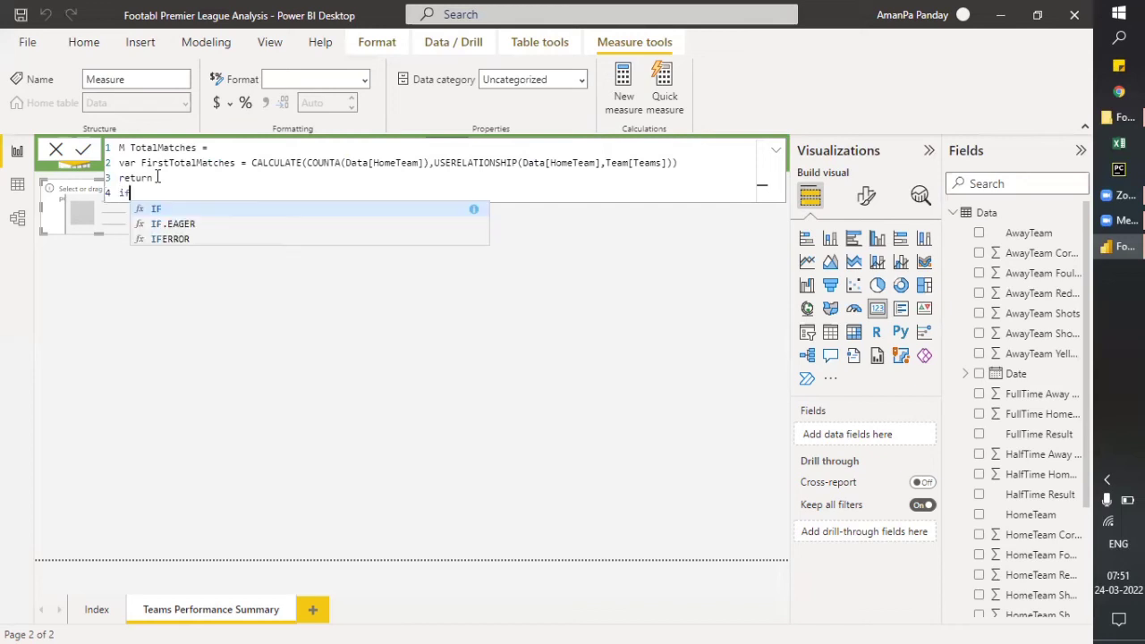
pyautogui.write('(')
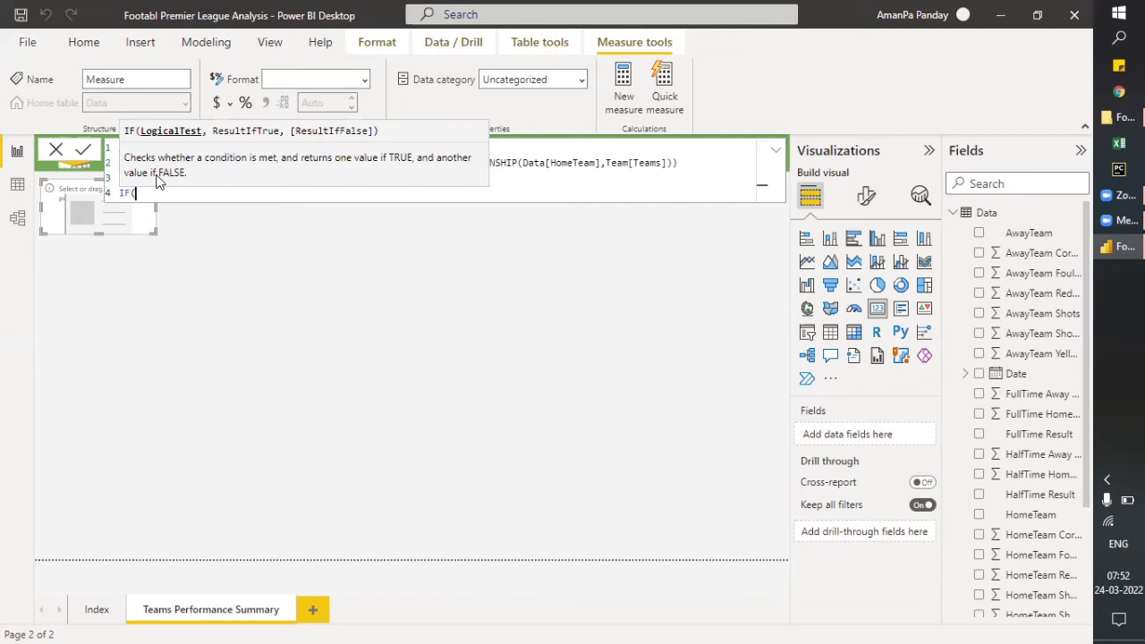
# Use ISFILTERED with the Team[Teams] column as the logical test of the IF function.
pyautogui.write('isfil')
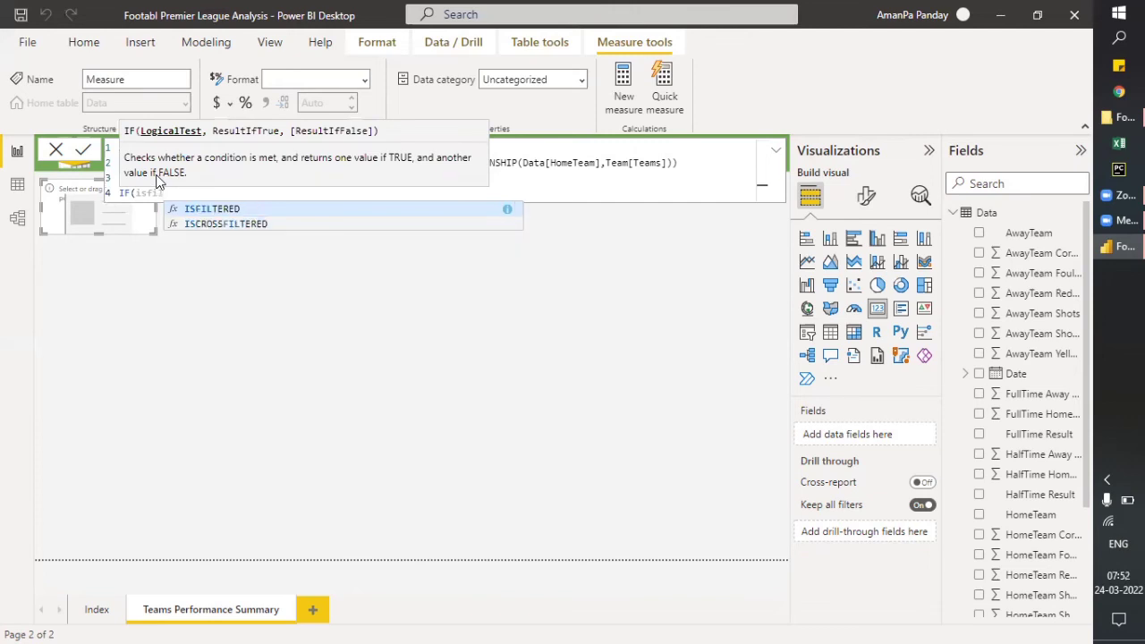
pyautogui.press('Tab')
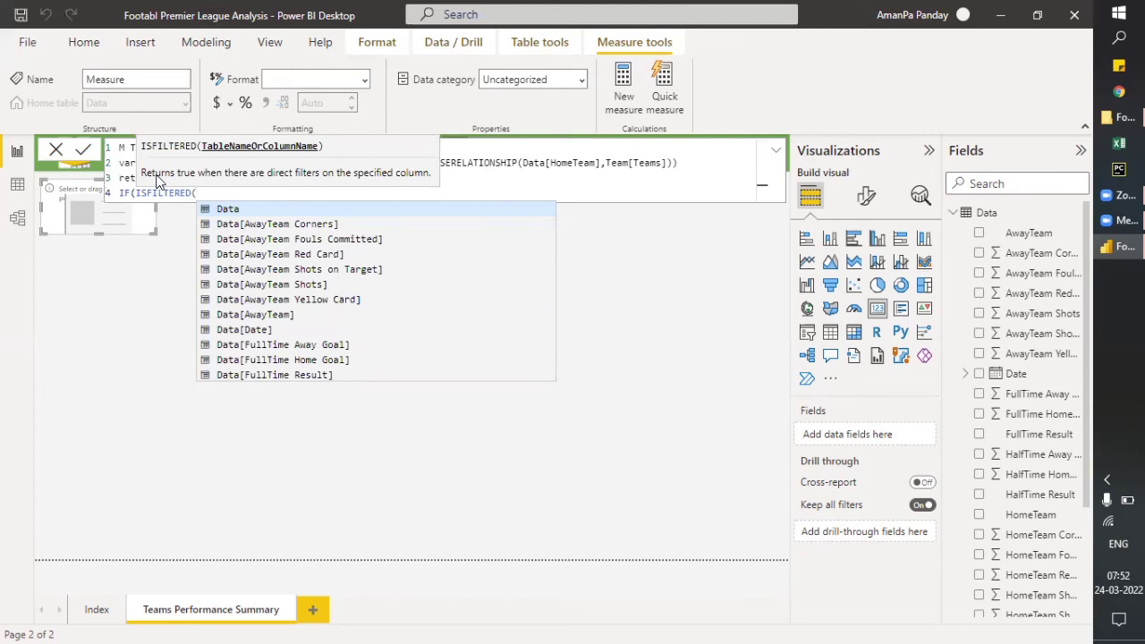
pyautogui.write('team')
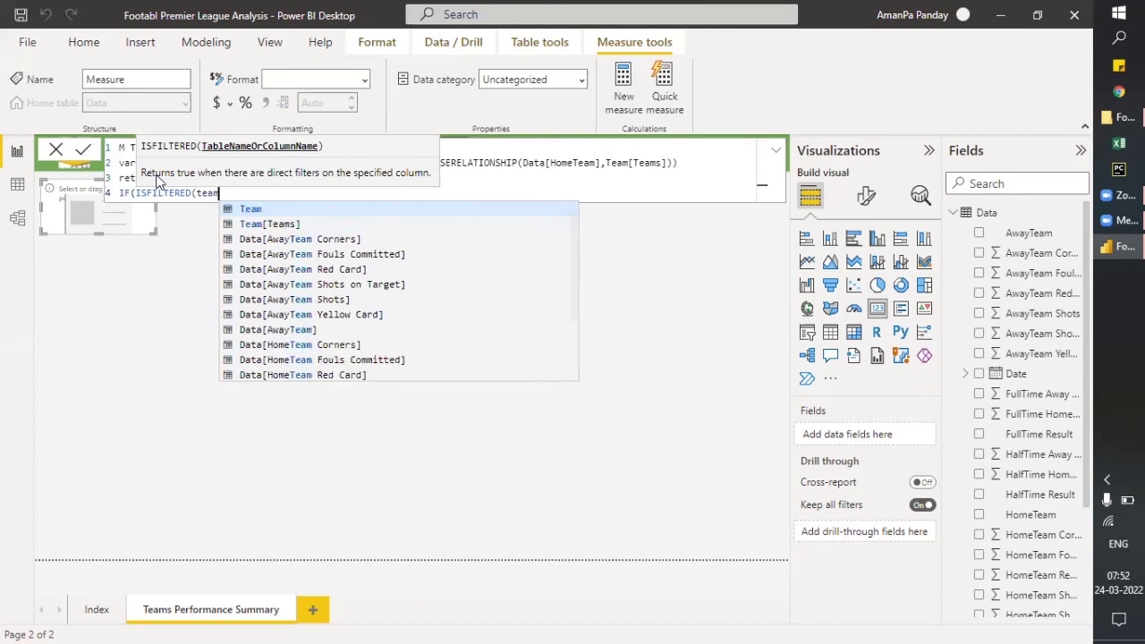
pyautogui.press('Down')
pyautogui.press('Tab')
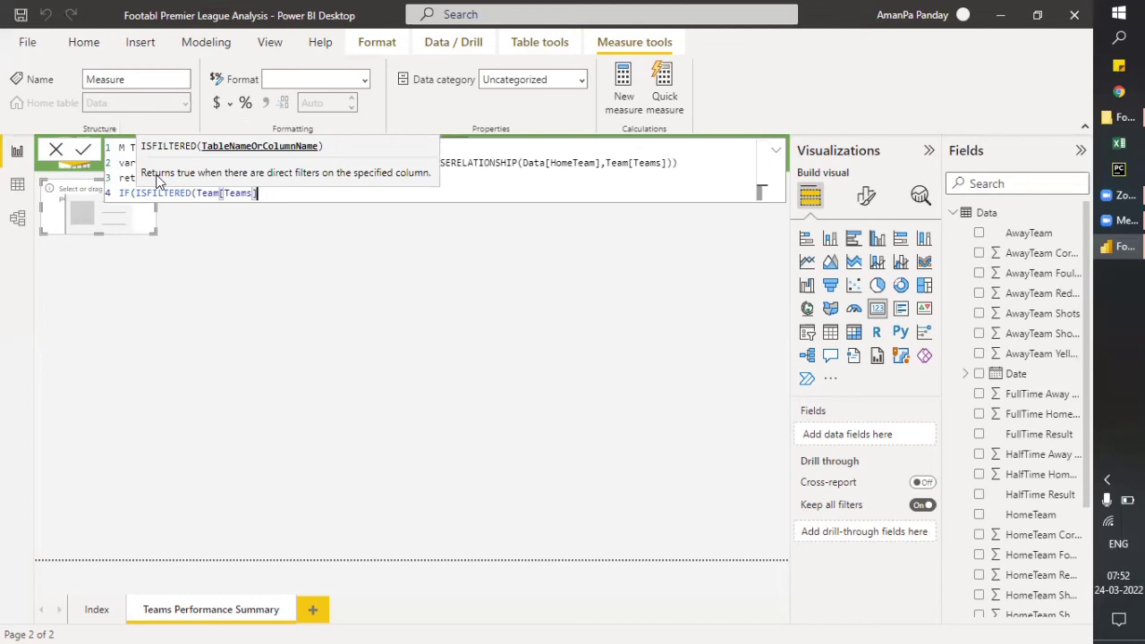
# Close the ISFILTERED test and enter the FirstTotalMatches variable as the start of the IF function's true result.
pyautogui.write('),f')
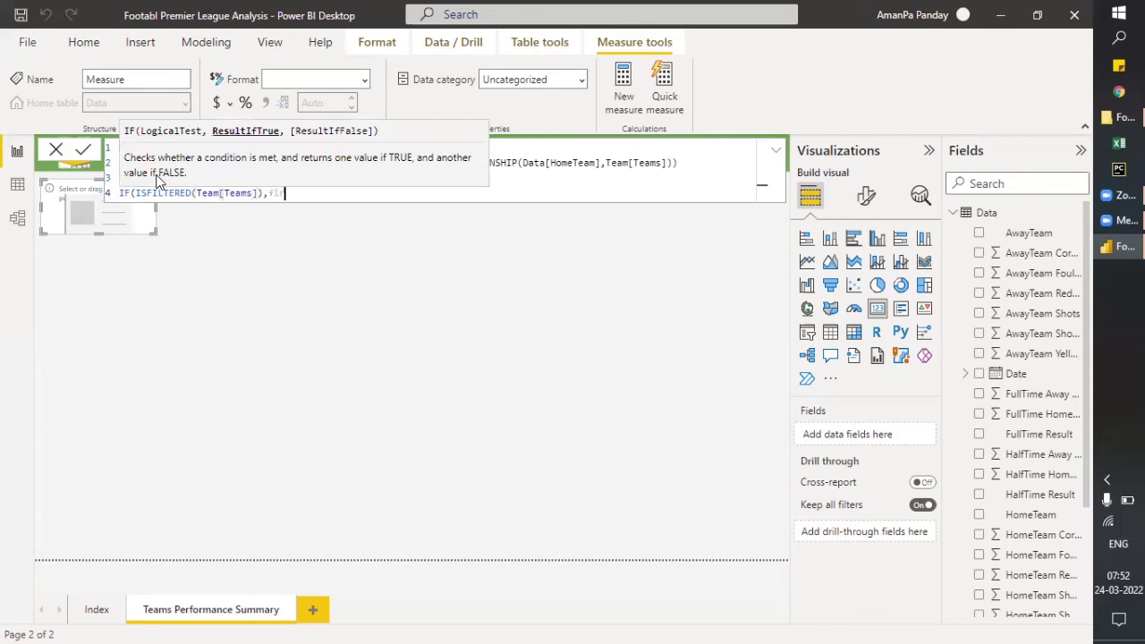
pyautogui.write('ir')
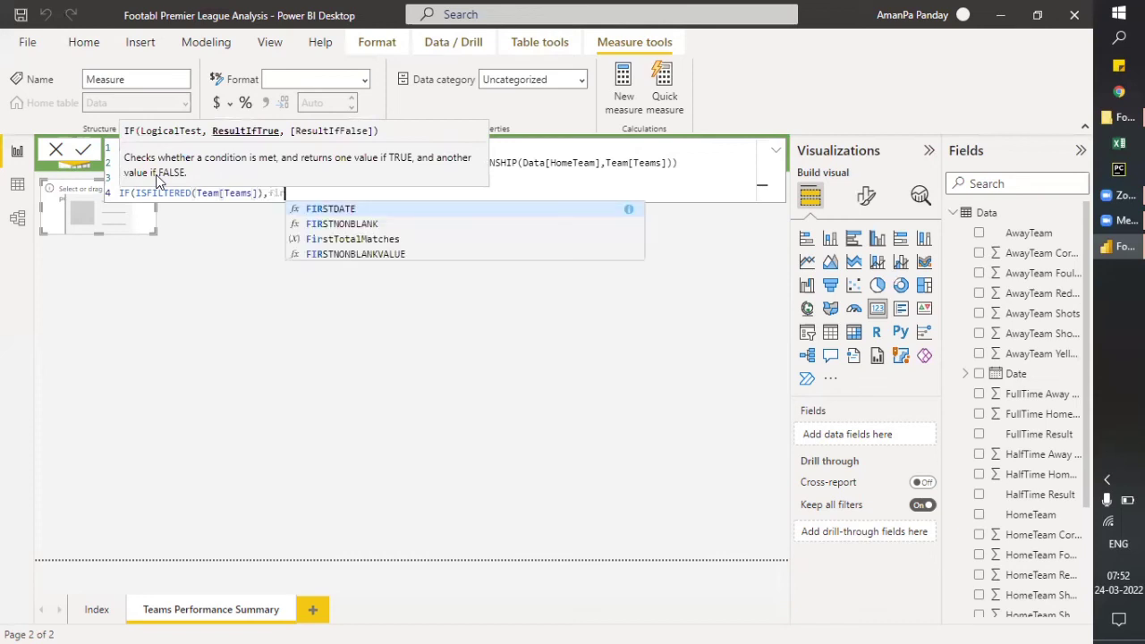
pyautogui.press('Down')
pyautogui.press('Down')
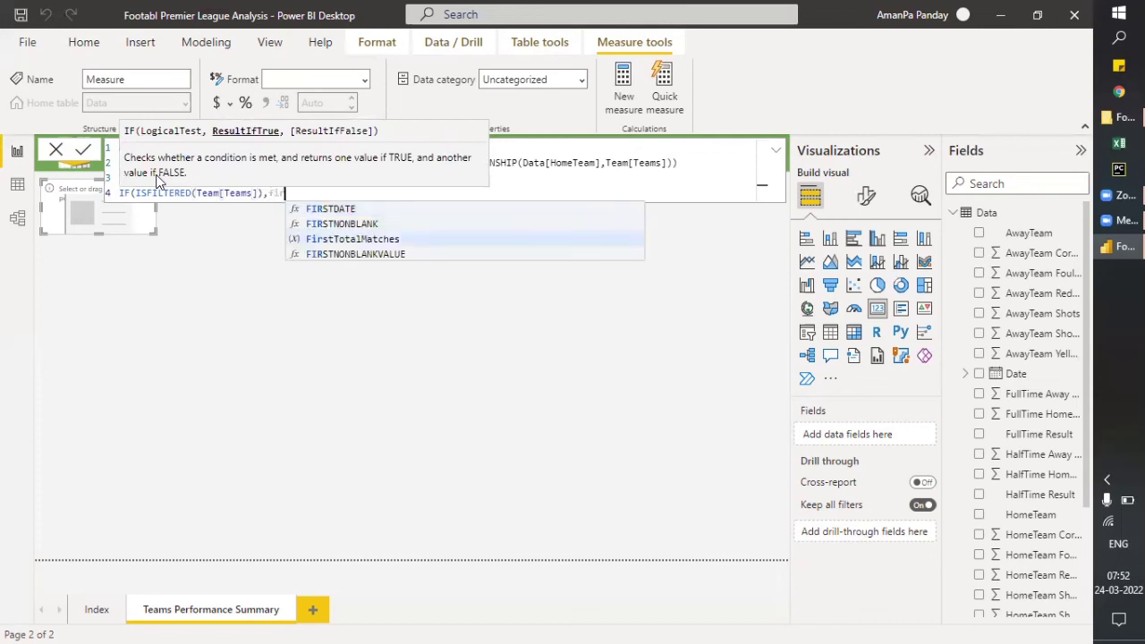
pyautogui.press('Tab')
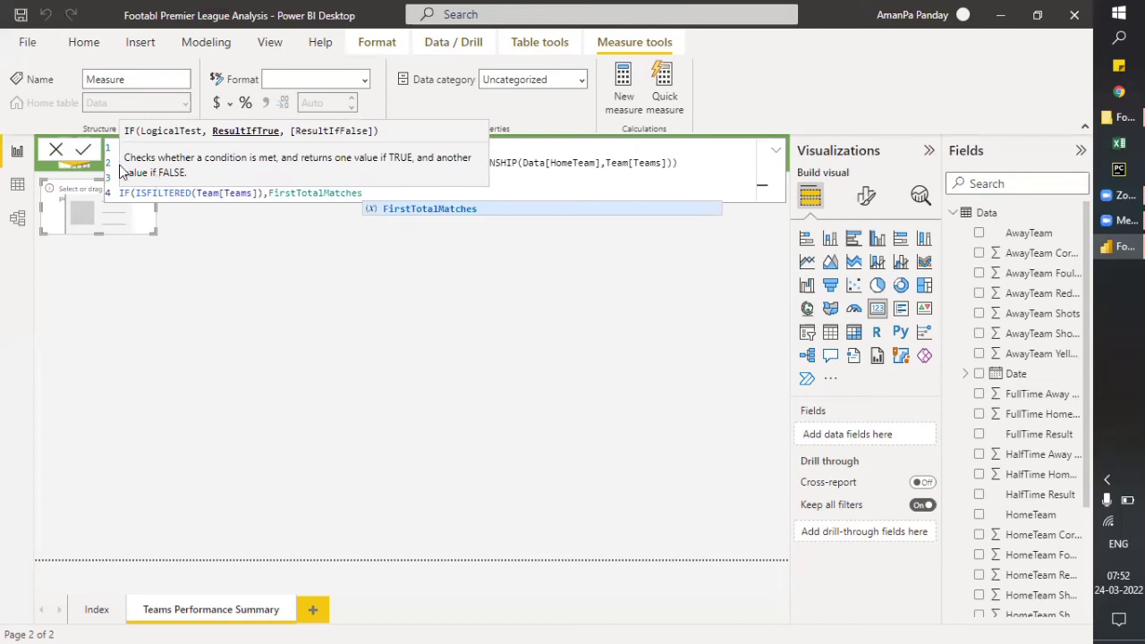
# Add COUNTA(Data[AwayTeam]) to FirstTotalMatches in the IF function's true result.
pyautogui.write('+count')
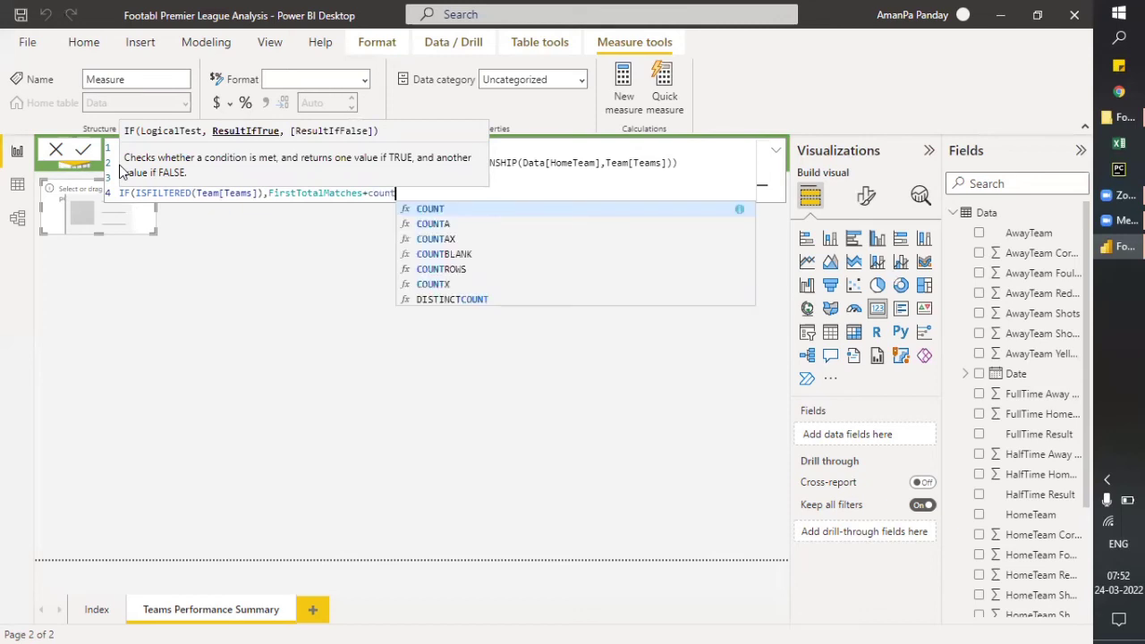
pyautogui.press('Down')
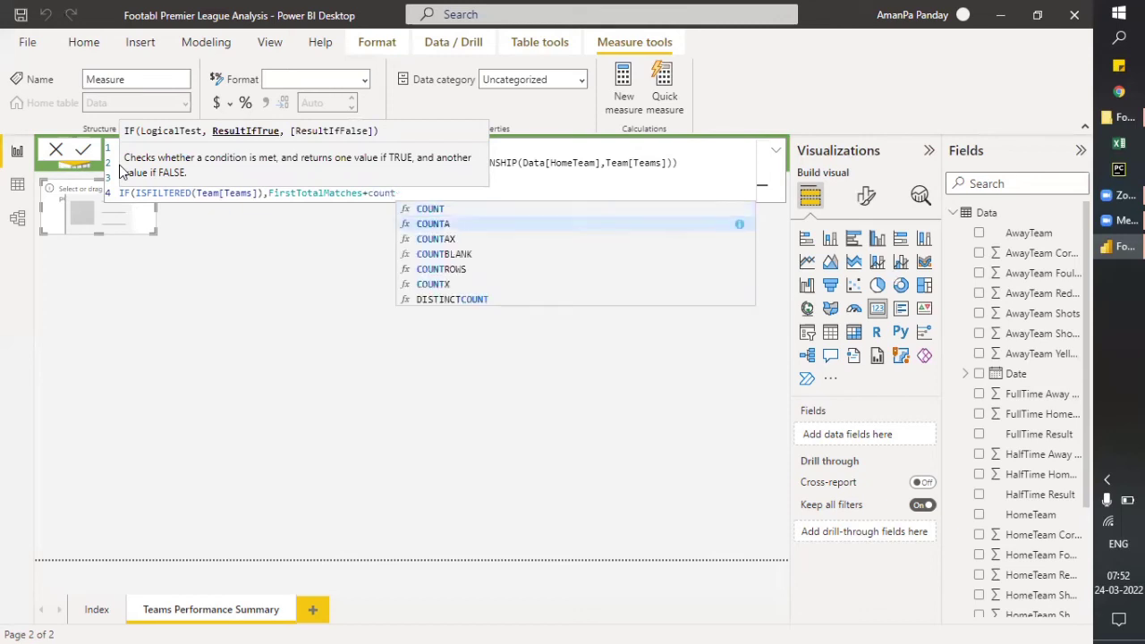
pyautogui.press('Tab')
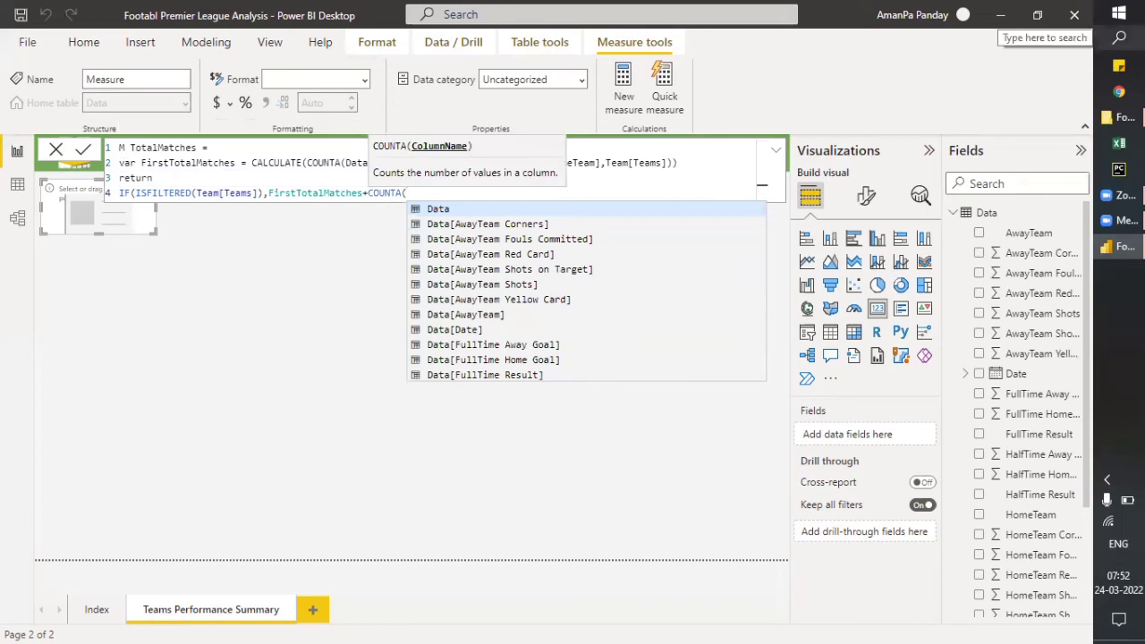
pyautogui.write('dat')
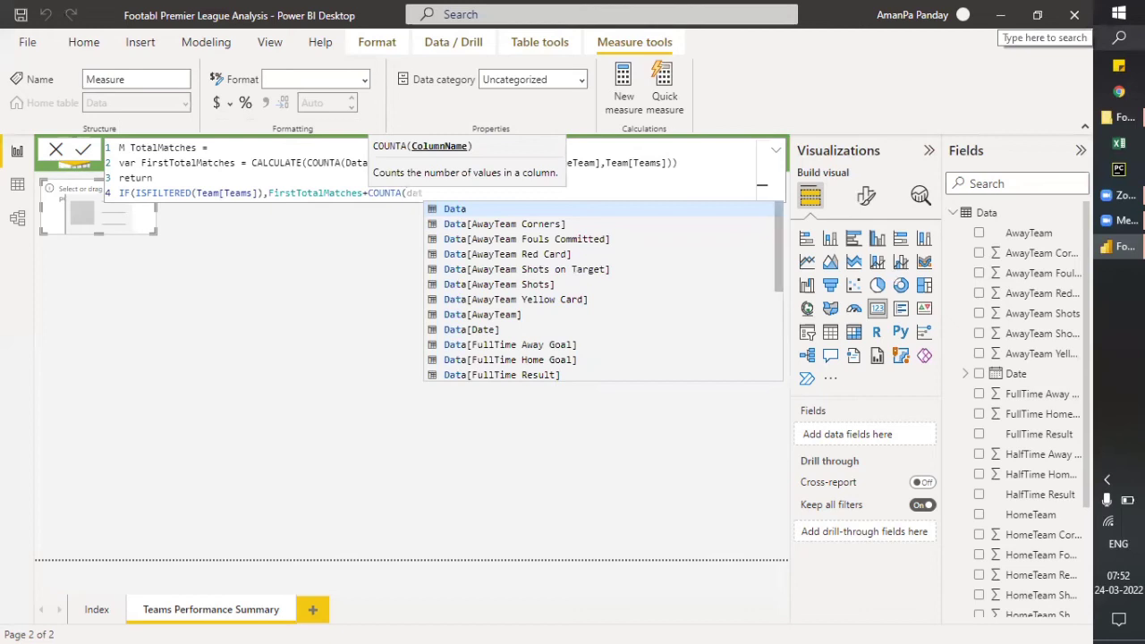
pyautogui.press('Tab')
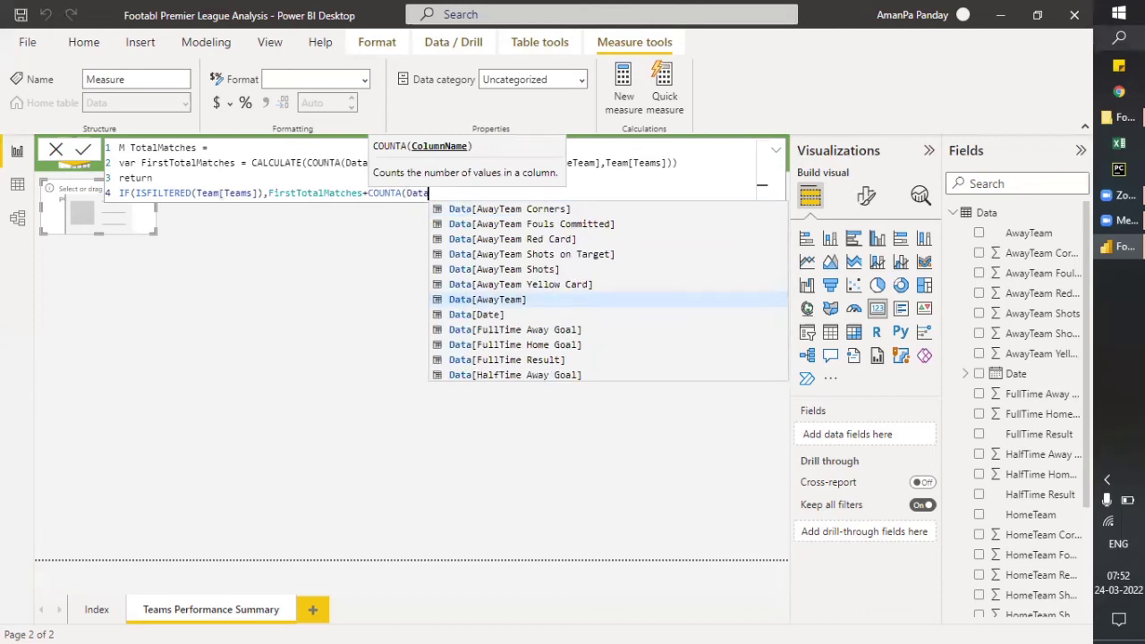
pyautogui.press('Tab')
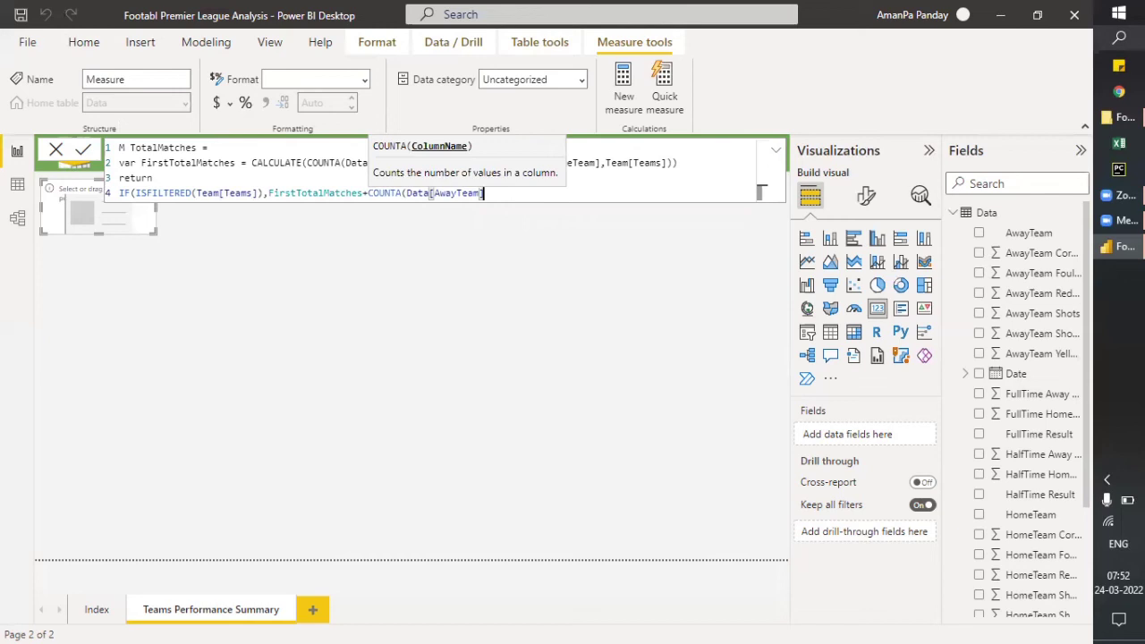
pyautogui.write(',')
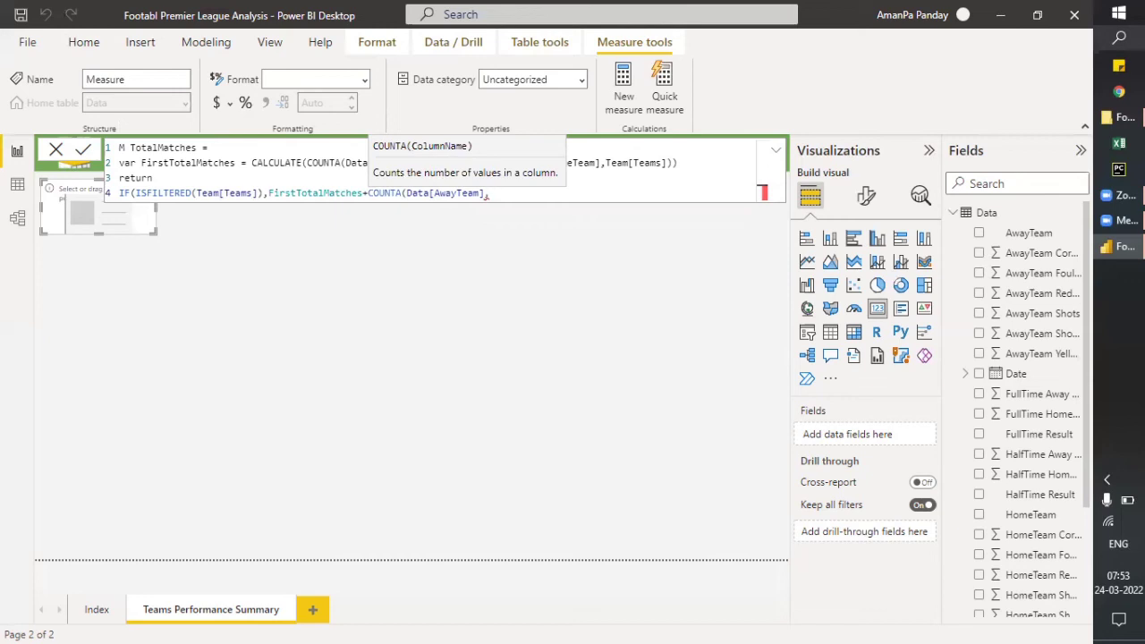
pyautogui.press('BackSpace')
pyautogui.write(')')
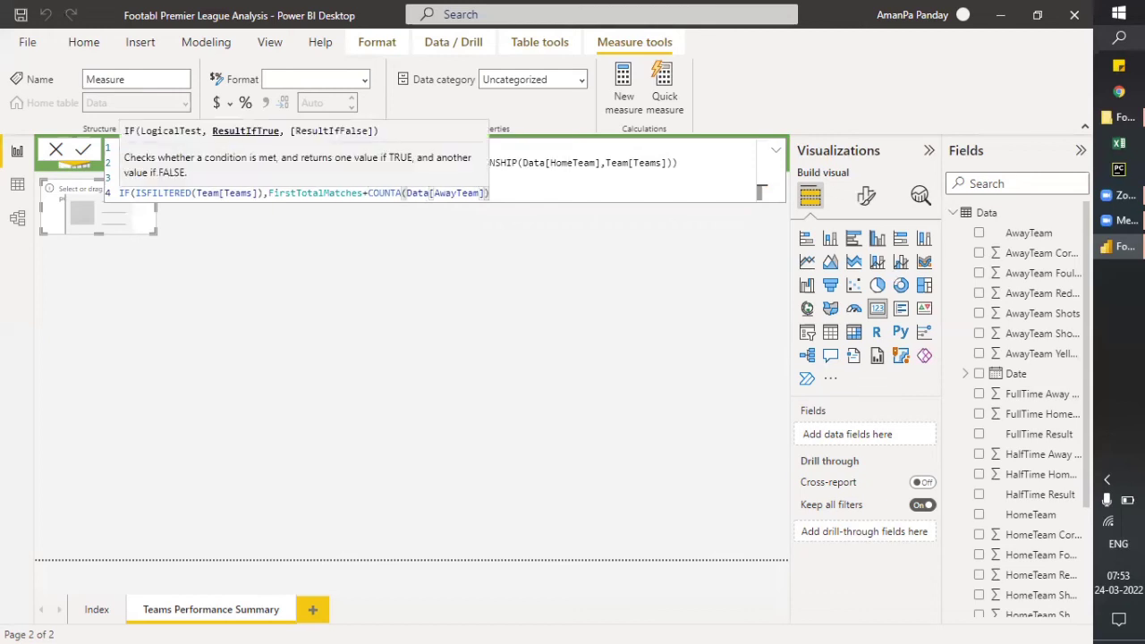
# Set FirstTotalMatches as the IF function's false result and close the function.
pyautogui.write(',first')
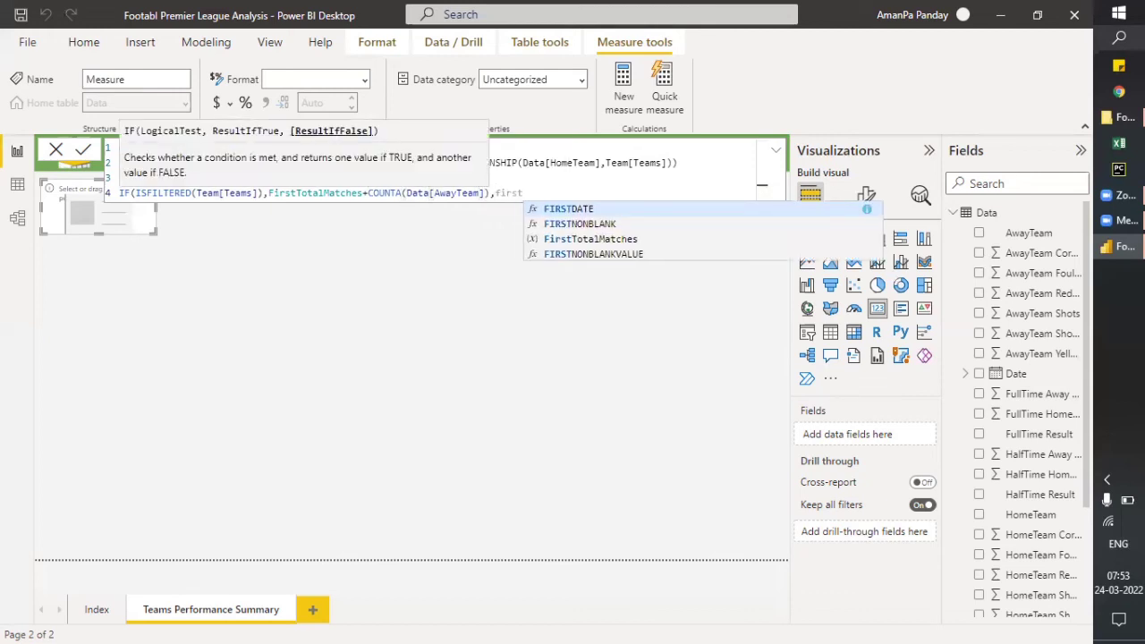
pyautogui.press('Down')
pyautogui.press('Down')
pyautogui.press('Tab')
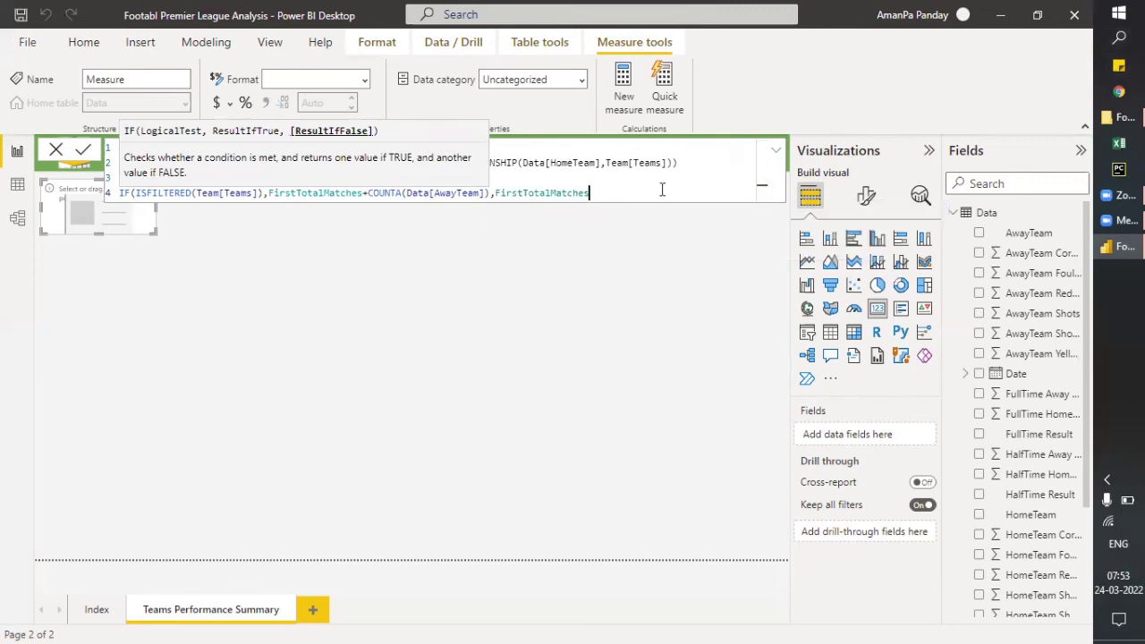
pyautogui.write(')')
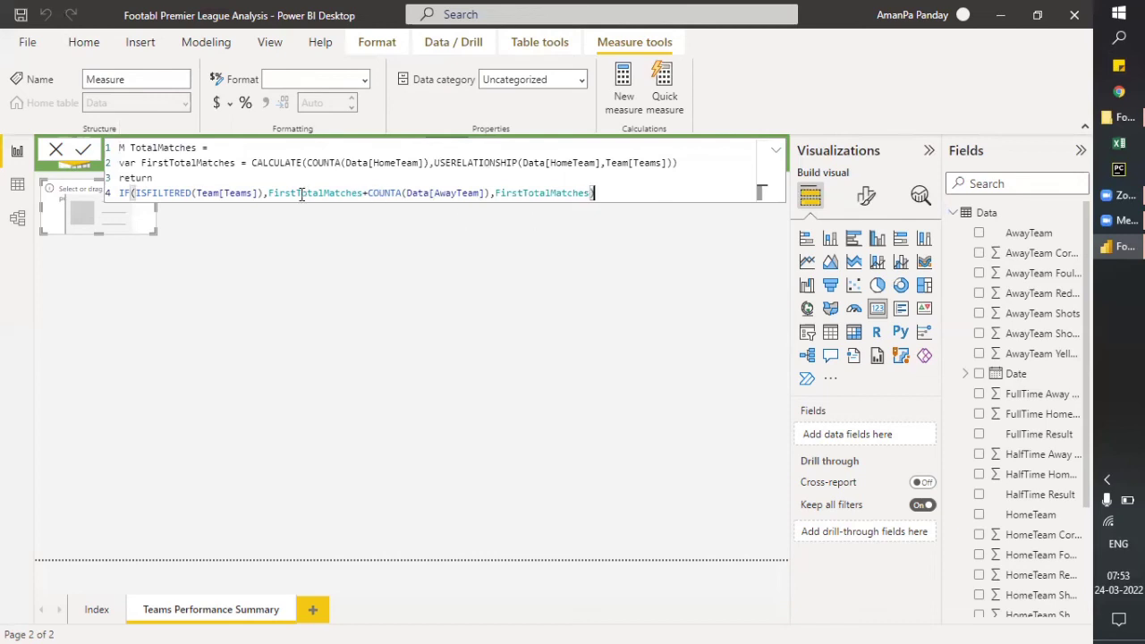
# Review the two result arguments of the IF function and commit the M TotalMatches measure.
pyautogui.moveTo(270, 192); pyautogui.dragTo(488, 193)
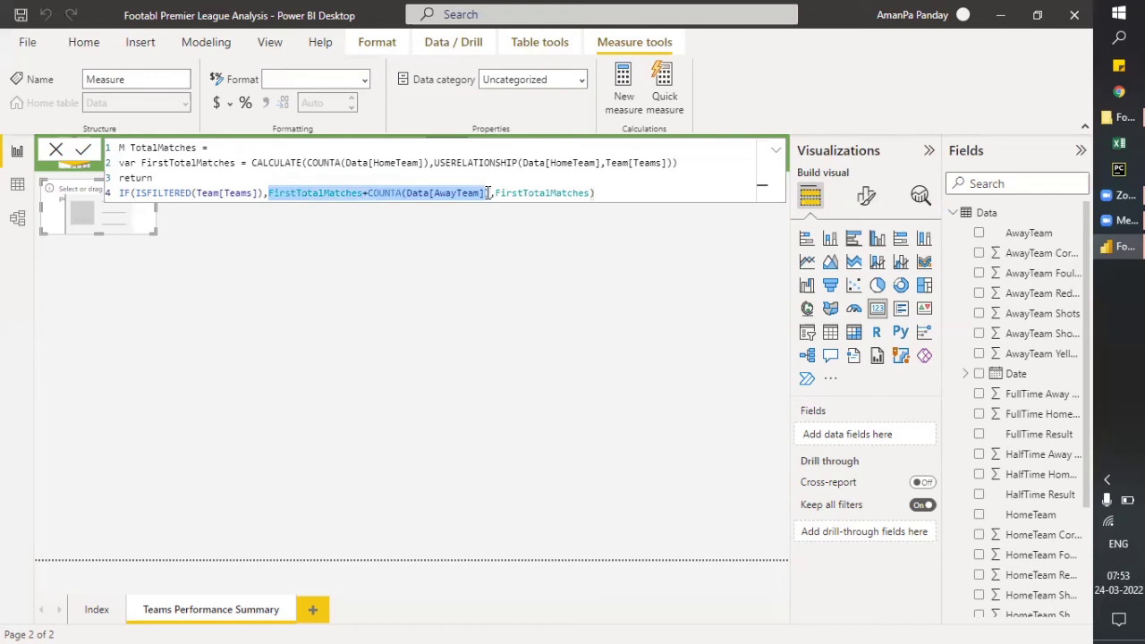
pyautogui.moveTo(496, 193); pyautogui.dragTo(589, 192)
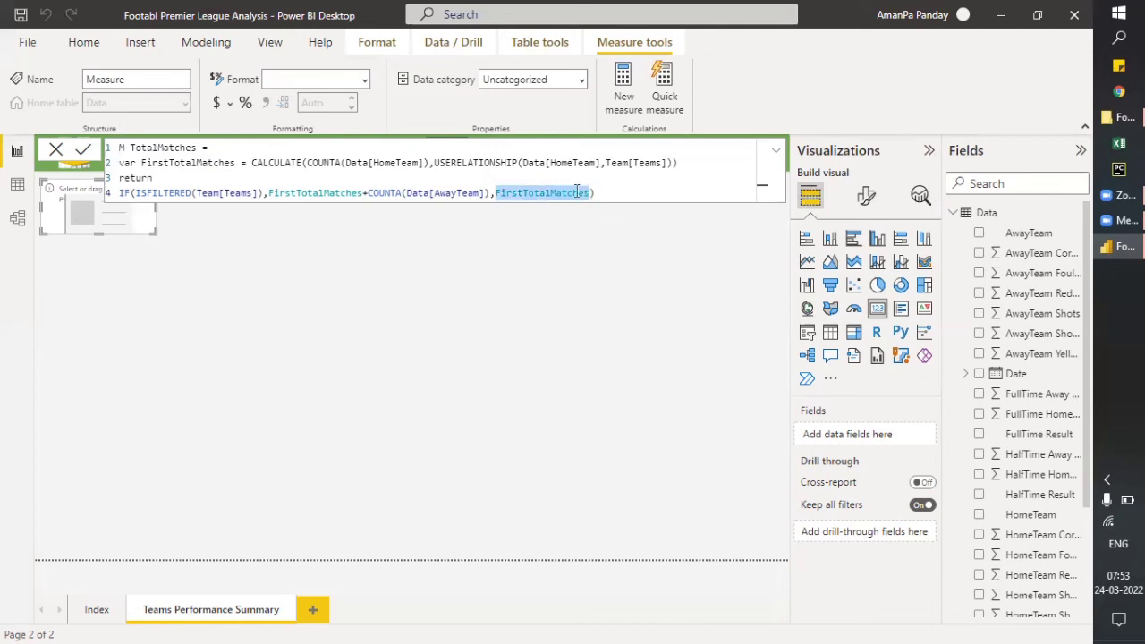
pyautogui.click(577, 192)
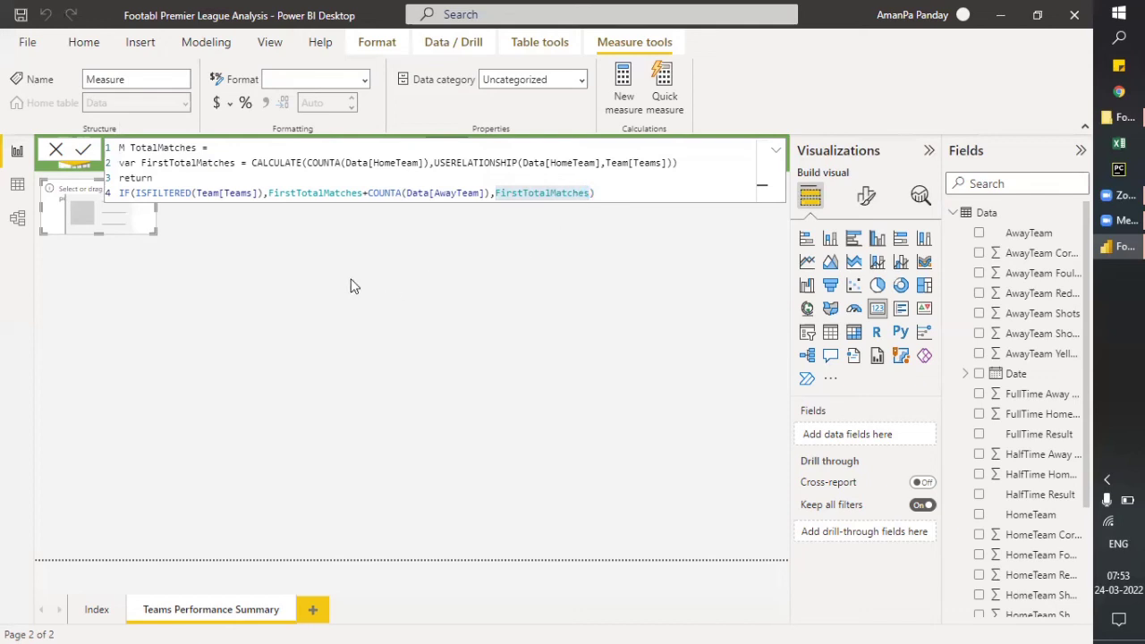
pyautogui.click(259, 269)
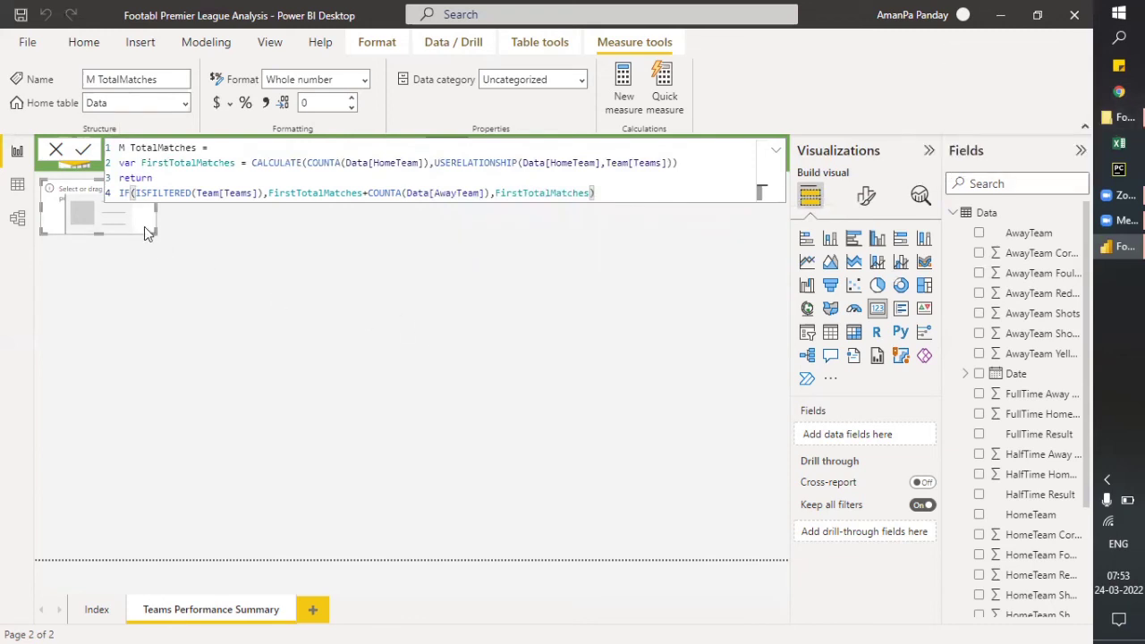
# Add the M TotalMatches measure to the empty card on the Teams Performance Summary page.
pyautogui.scroll(-3, 1000, 534)
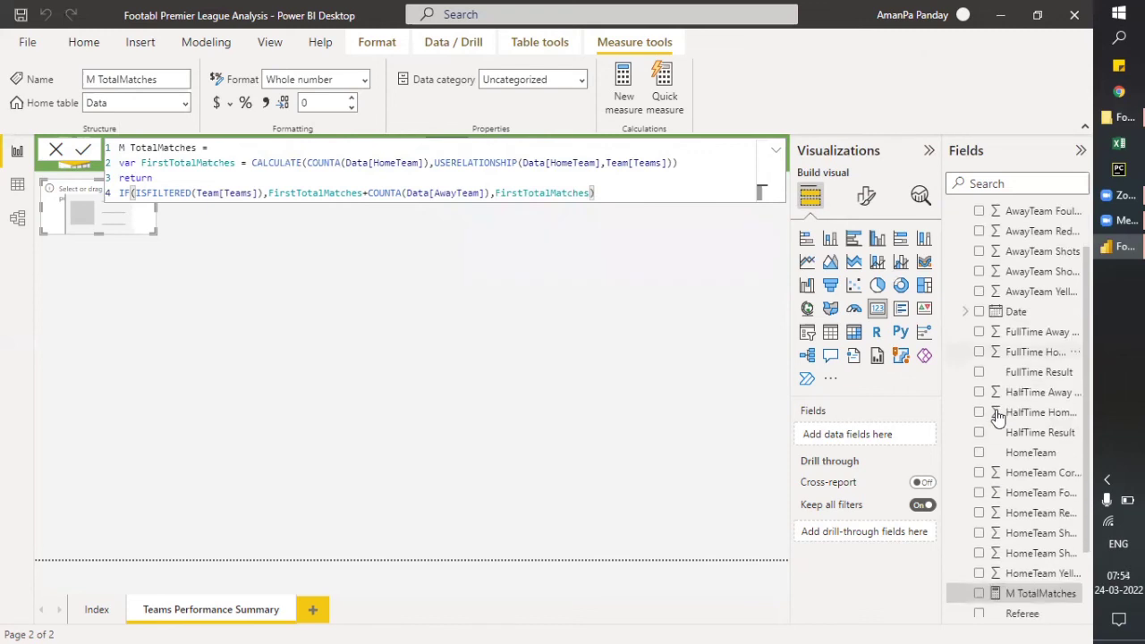
pyautogui.scroll(-3, 1000, 534)
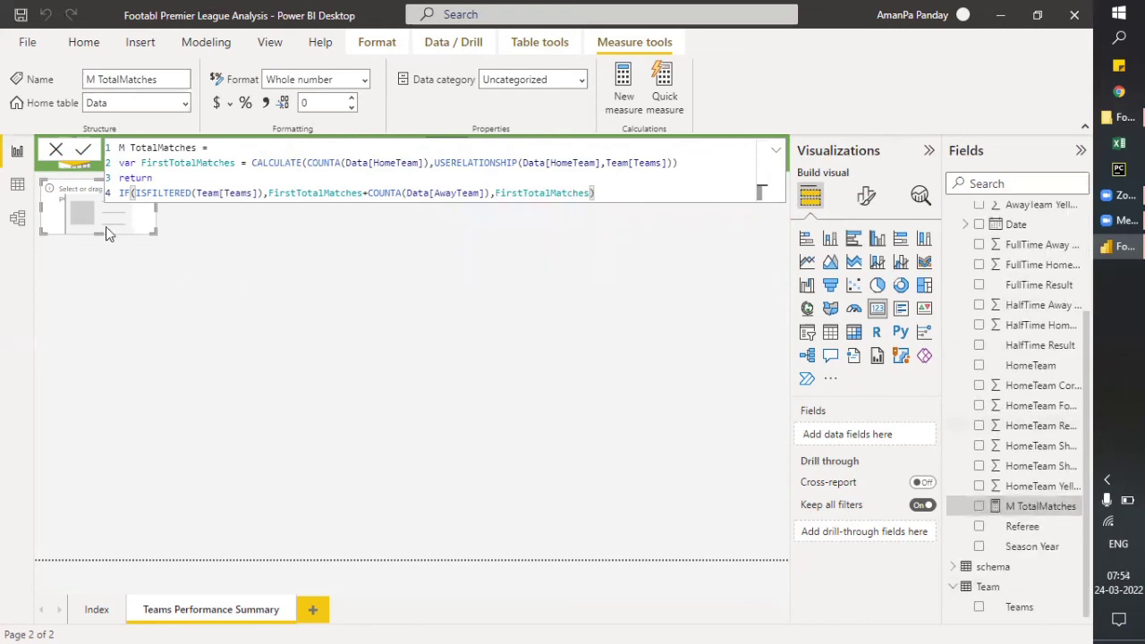
pyautogui.click(979, 507)
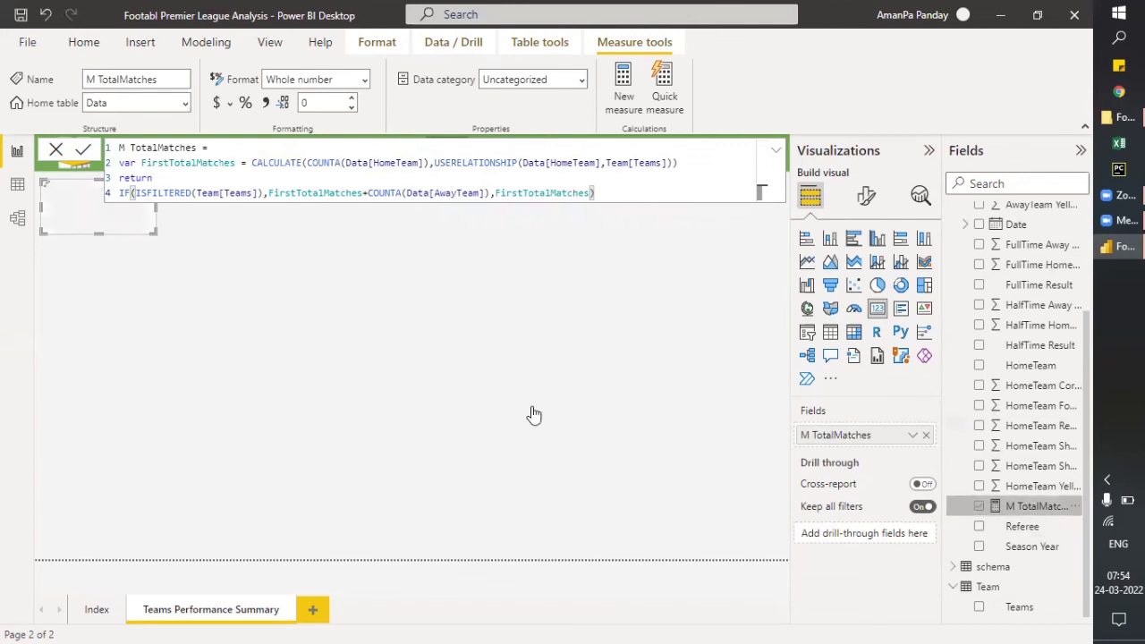
pyautogui.click(218, 245)
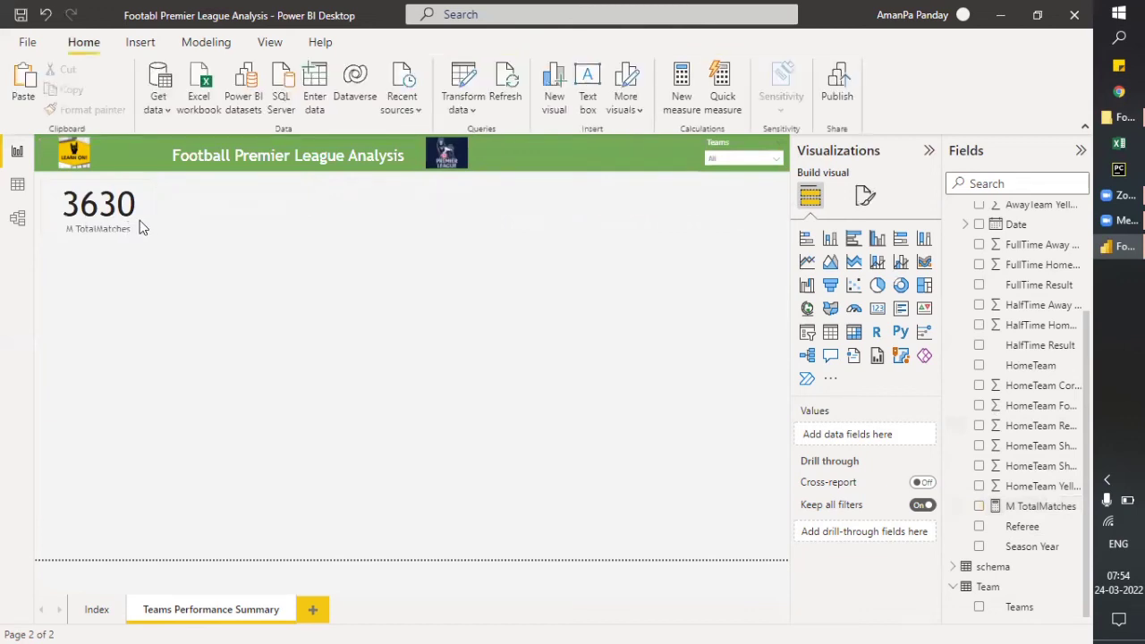
pyautogui.click(140, 222)
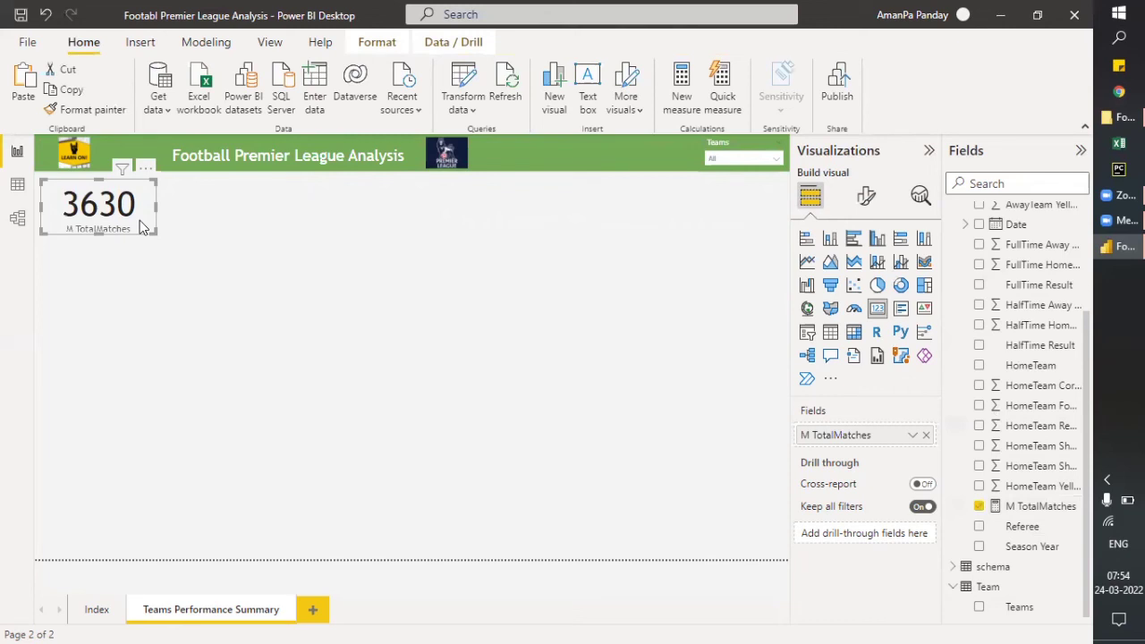
# Copy the whole Data table and paste it into a new blank Excel workbook starting at cell A1.
pyautogui.click(20, 190)
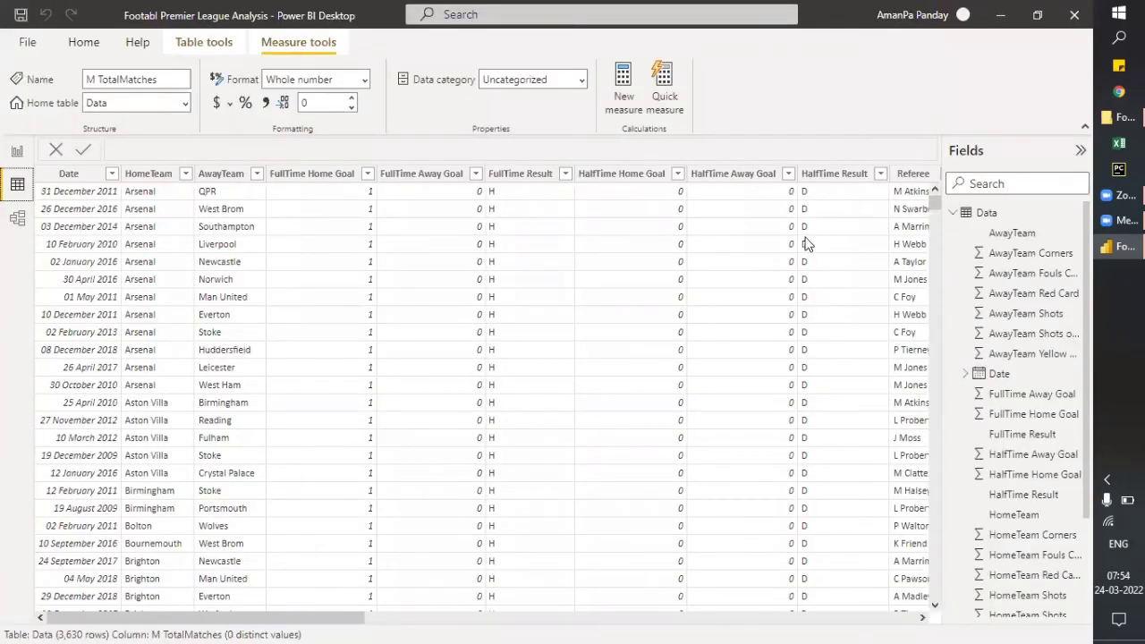
pyautogui.rightClick(1001, 213)
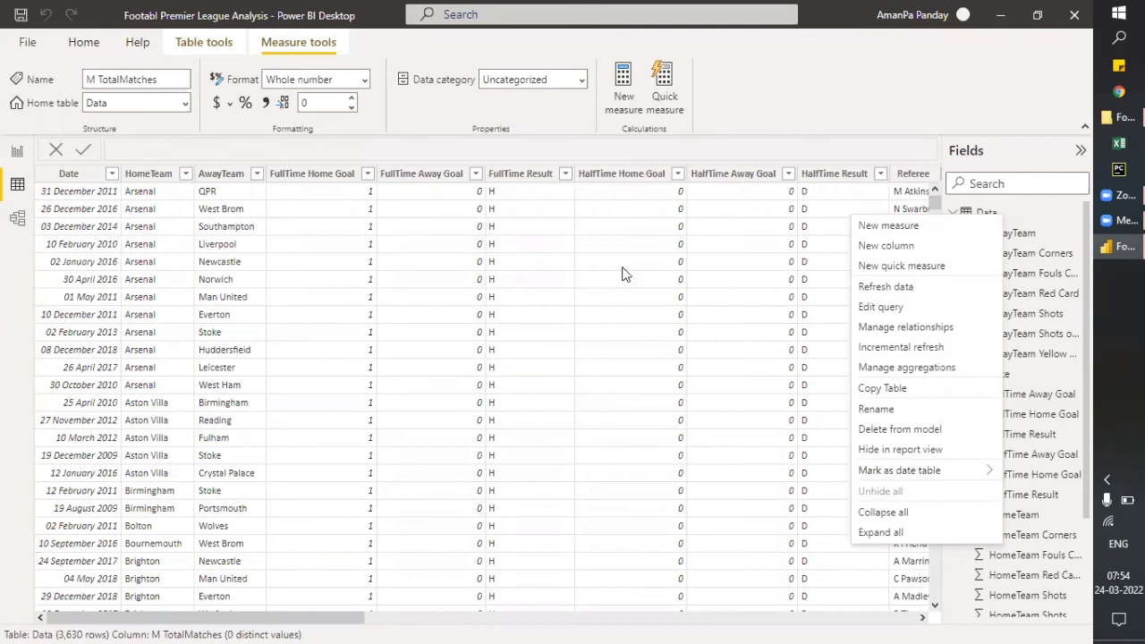
pyautogui.click(886, 389)
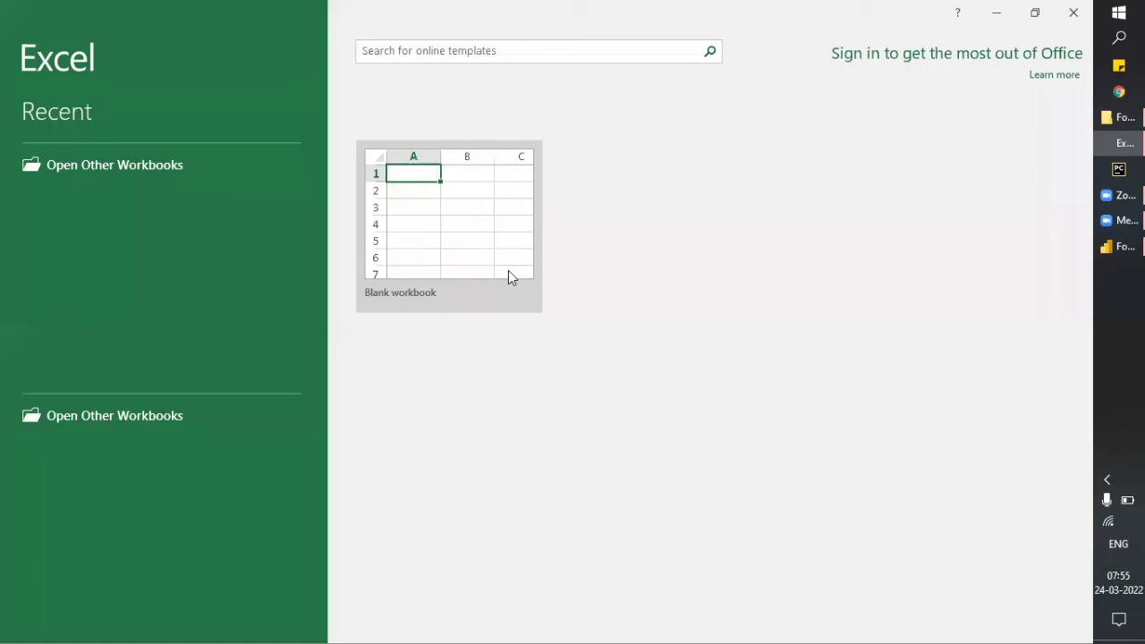
pyautogui.click(457, 226)
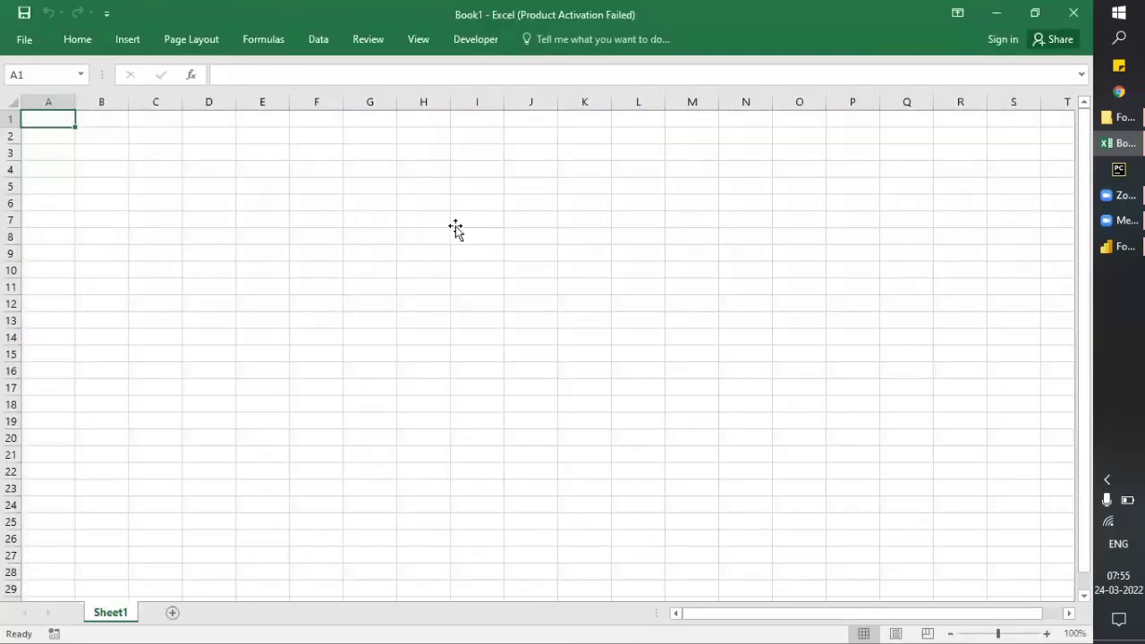
pyautogui.click(456, 226)
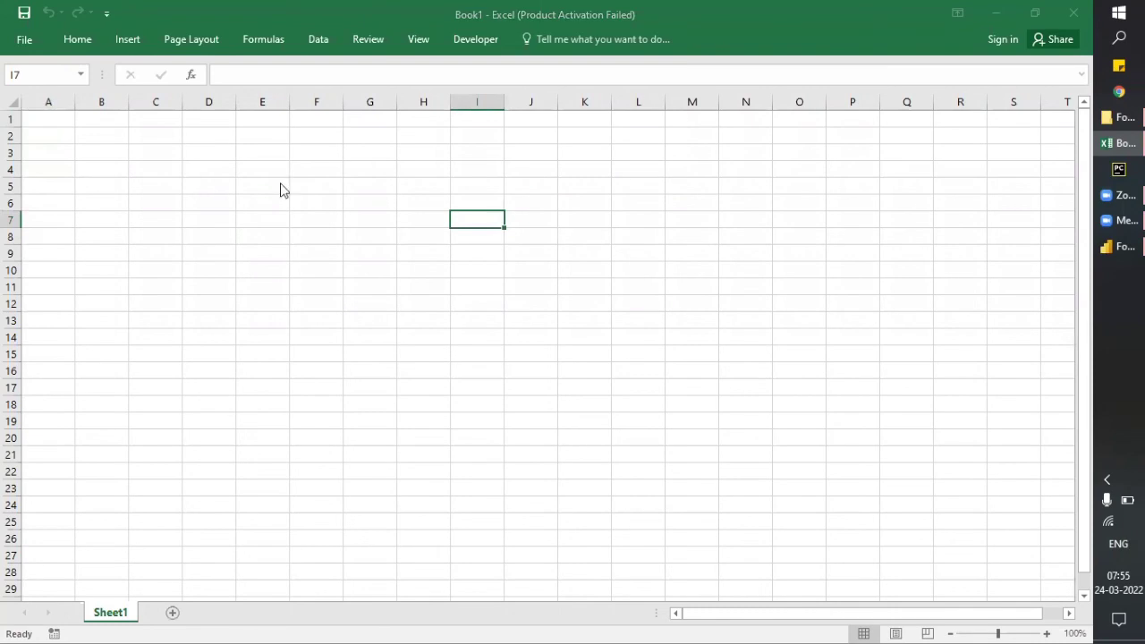
pyautogui.click(708, 493)
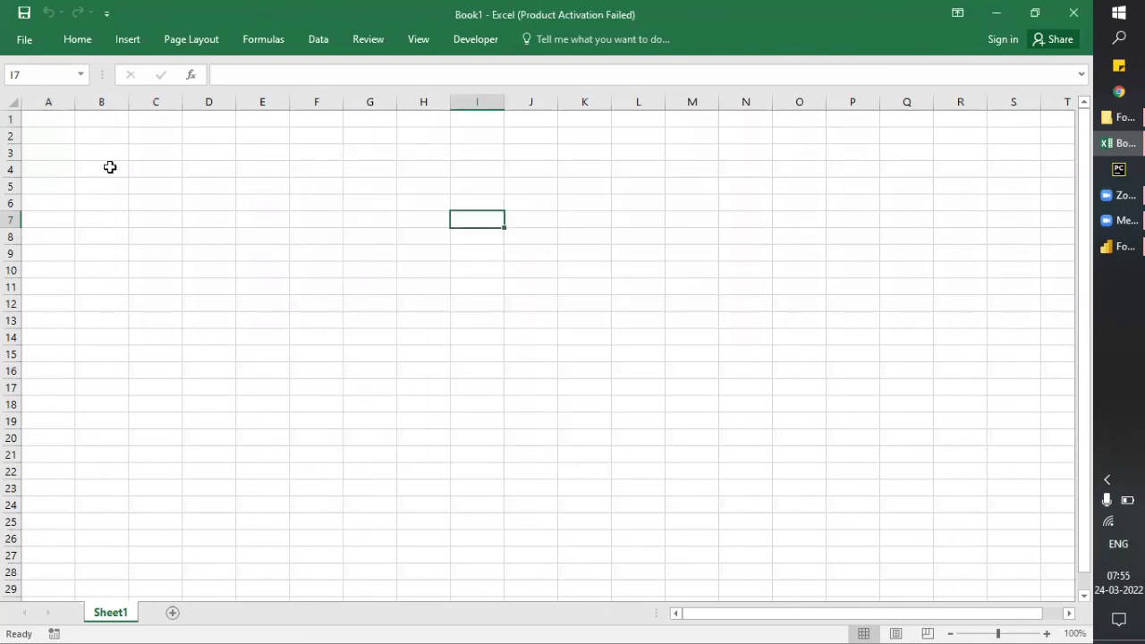
pyautogui.click(51, 116)
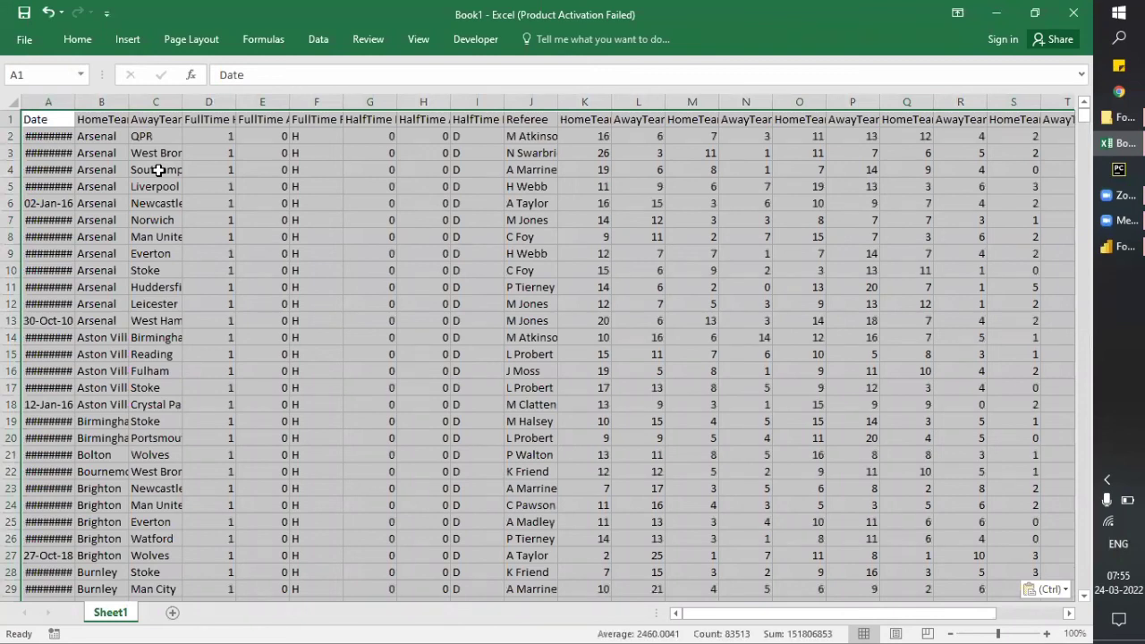
# Select the Date column's values from A2 down to the last row to check the number of match records.
pyautogui.press('Down')
pyautogui.hotkey('ctrl', 'shift', 'Down')
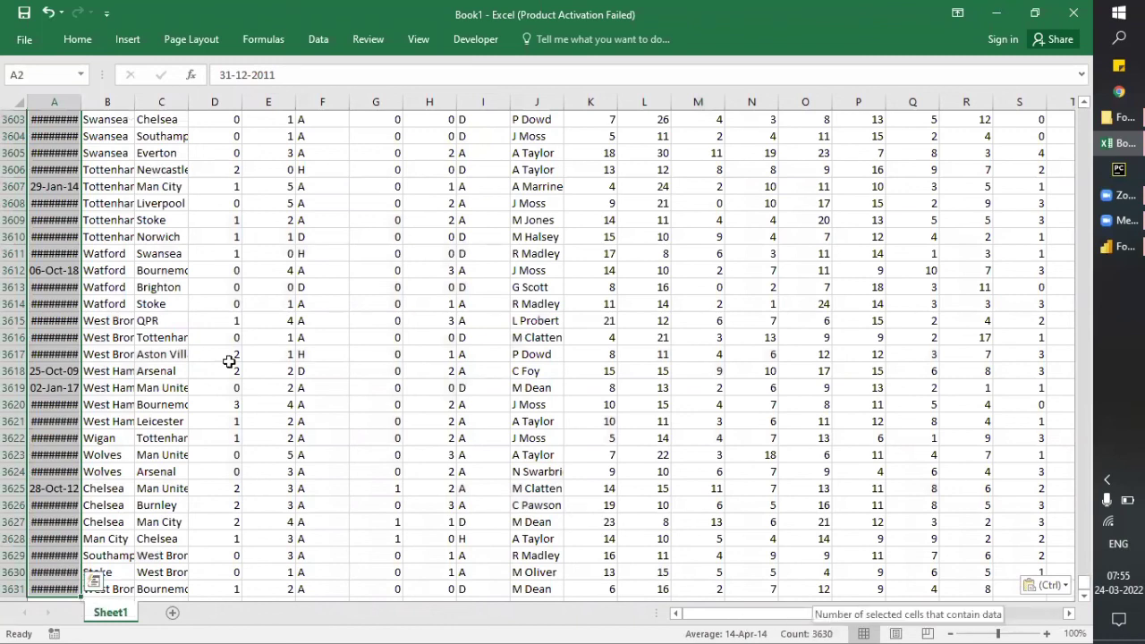
pyautogui.scroll(-6, 183, 350)
pyautogui.scroll(8, 183, 350)
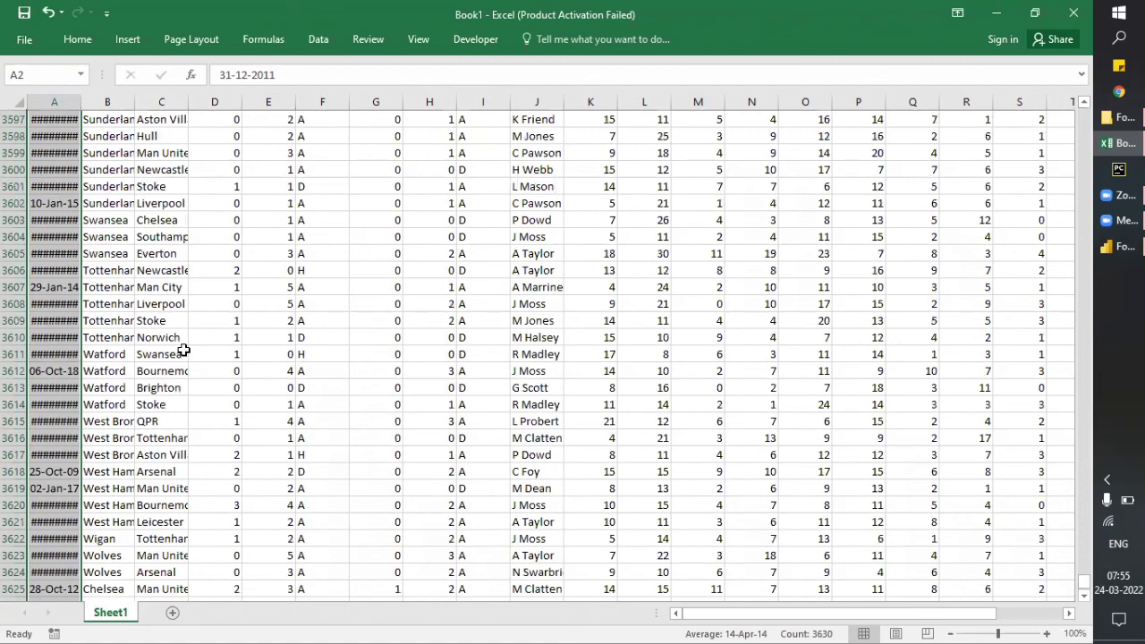
pyautogui.hotkey('ctrl', 'Up')
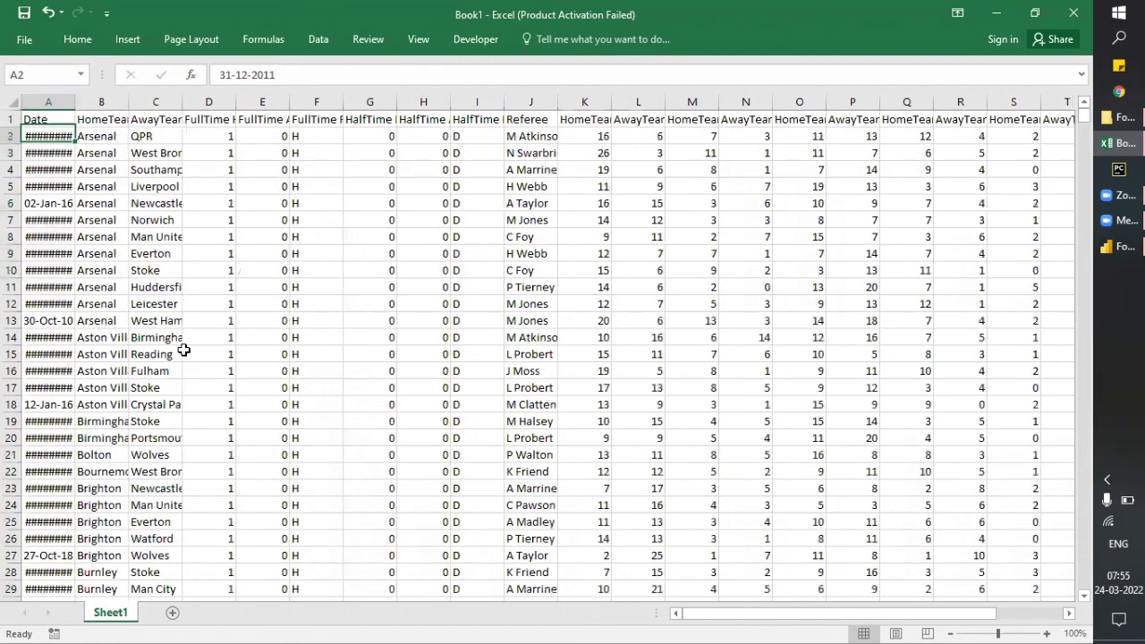
# Select the entire pasted table and autofit its column widths.
pyautogui.hotkey('ctrl', 'a')
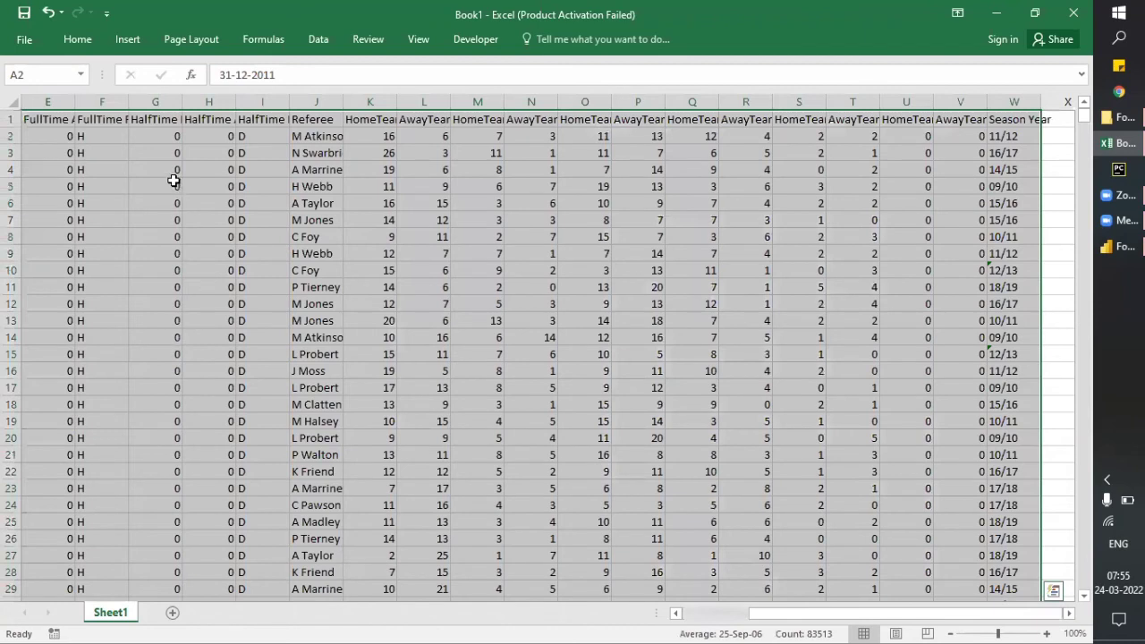
pyautogui.hotkey('alt', 'h')
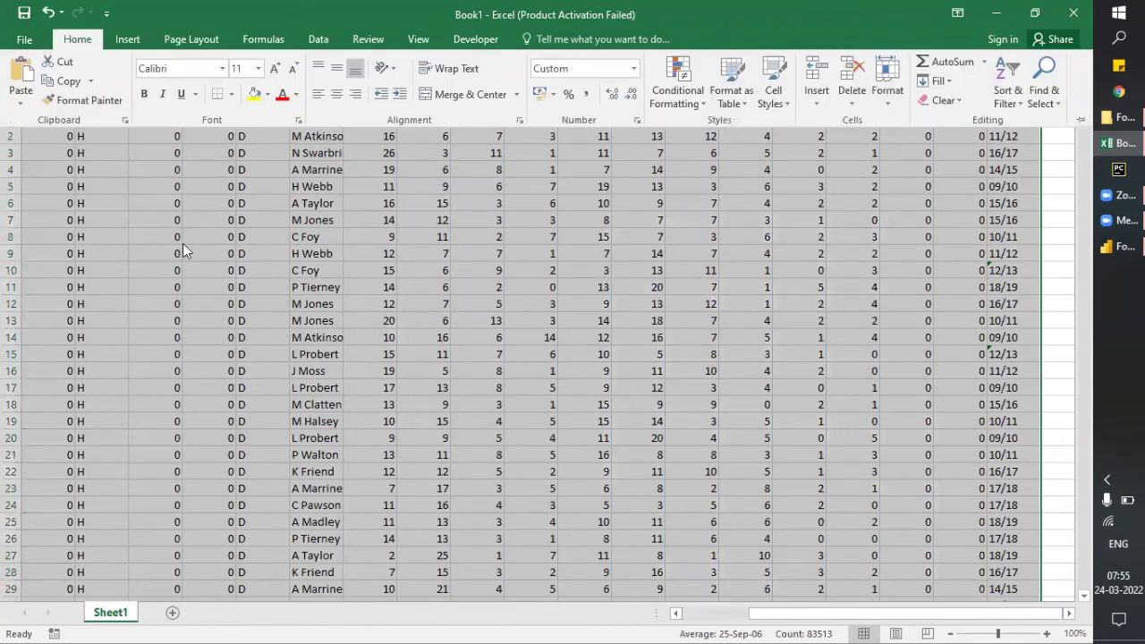
pyautogui.press('o')
pyautogui.press('i')
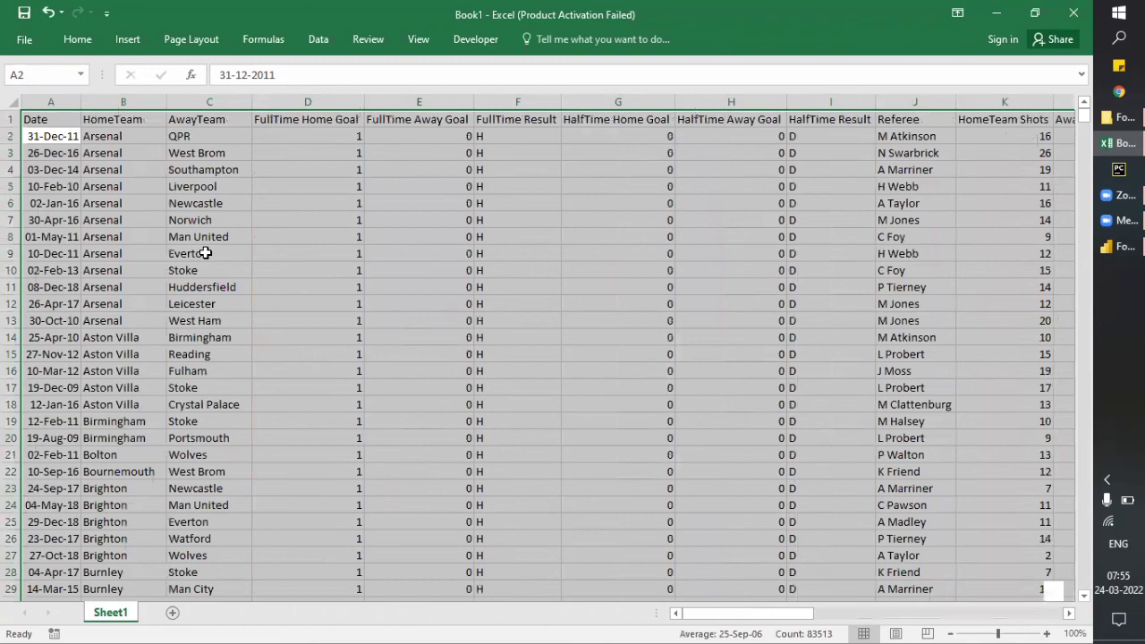
pyautogui.click(207, 258)
# Switch to Power BI's report view, duplicate the M TotalMatches card and place the copy directly right of the original.
pyautogui.hotkey('alt', 'Tab')
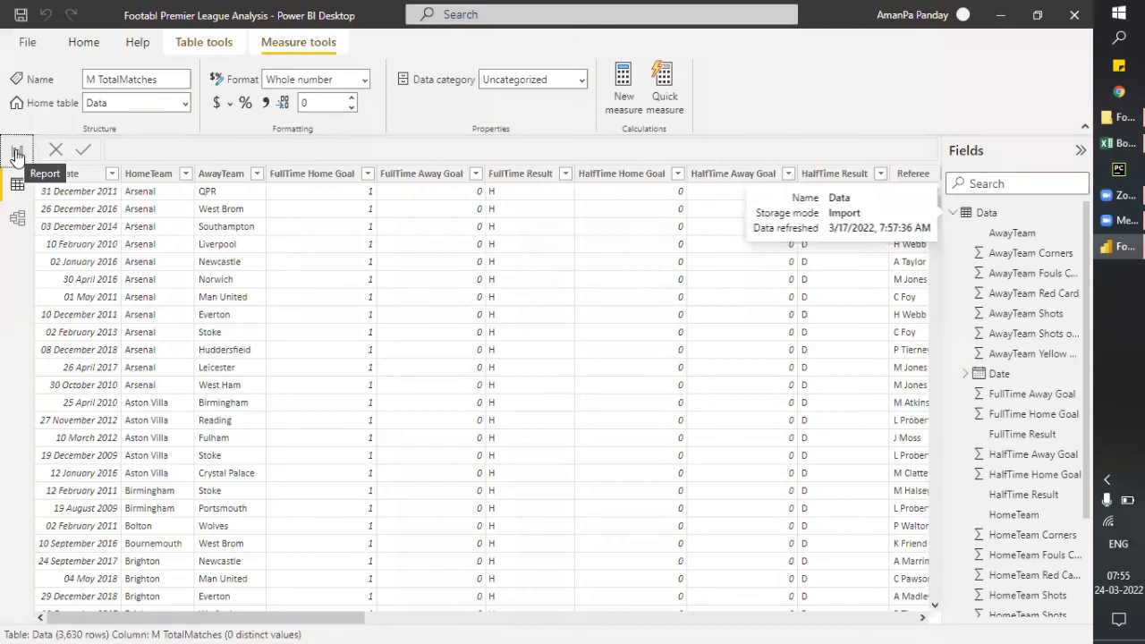
pyautogui.click(16, 155)
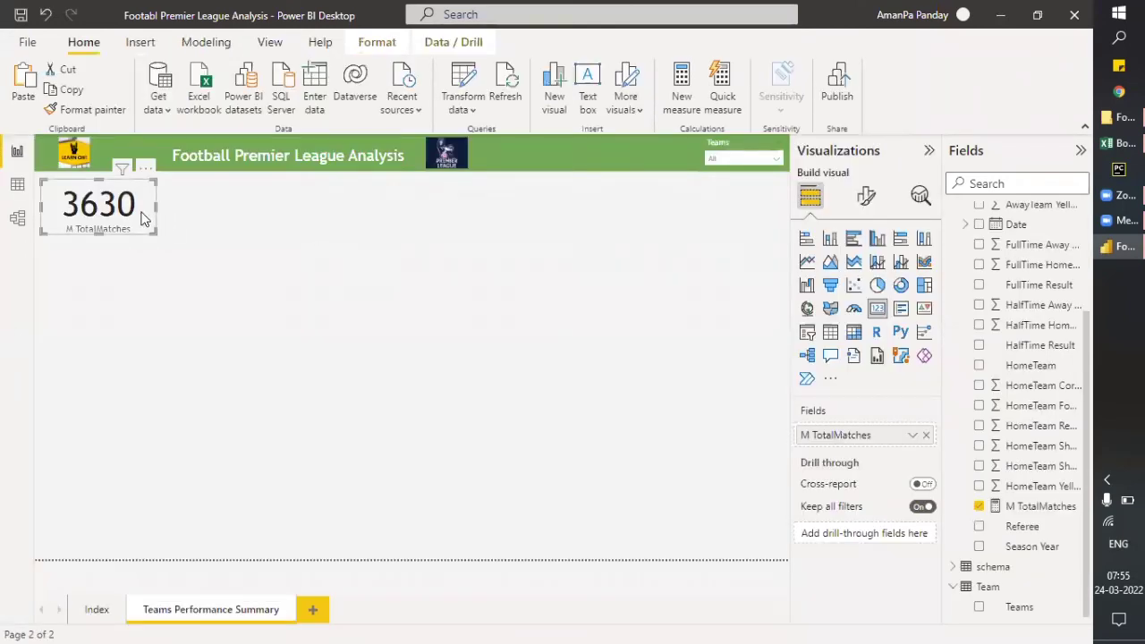
pyautogui.hotkey('ctrl', 'v')
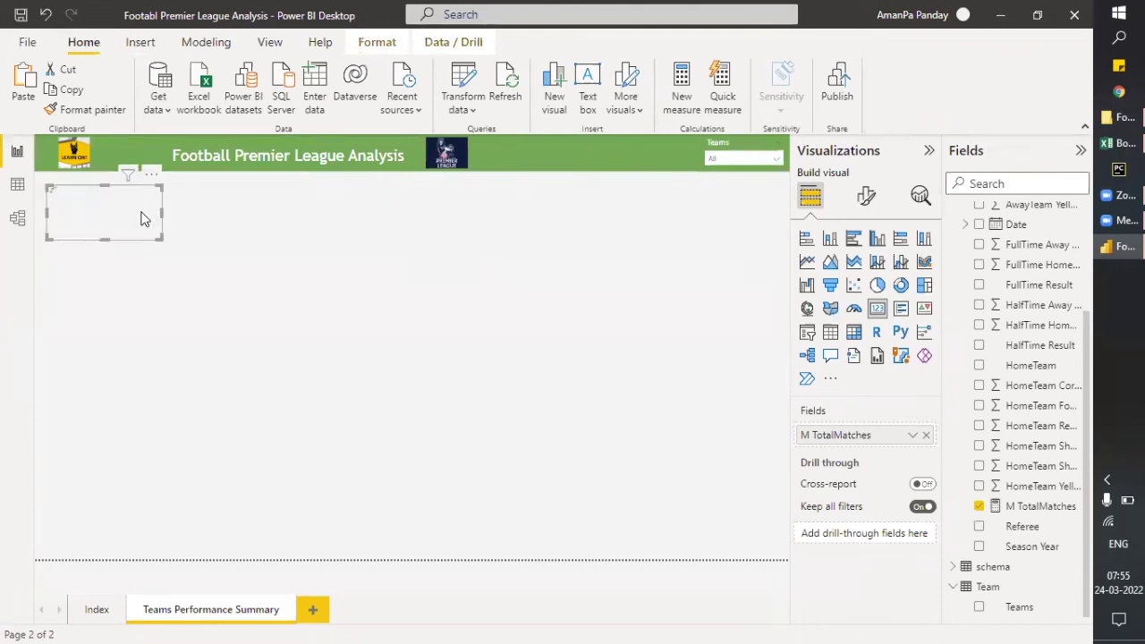
pyautogui.moveTo(140, 211); pyautogui.dragTo(250, 213)
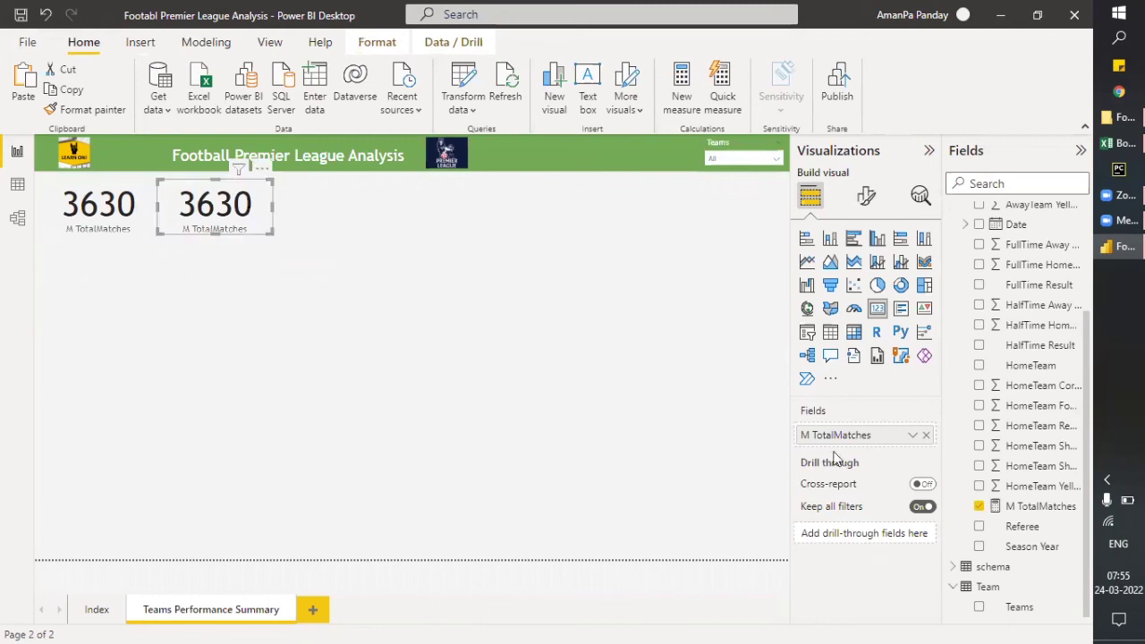
# Replace M TotalMatches in the duplicated card with the AwayTeam field, summarized as Count.
pyautogui.click(979, 506)
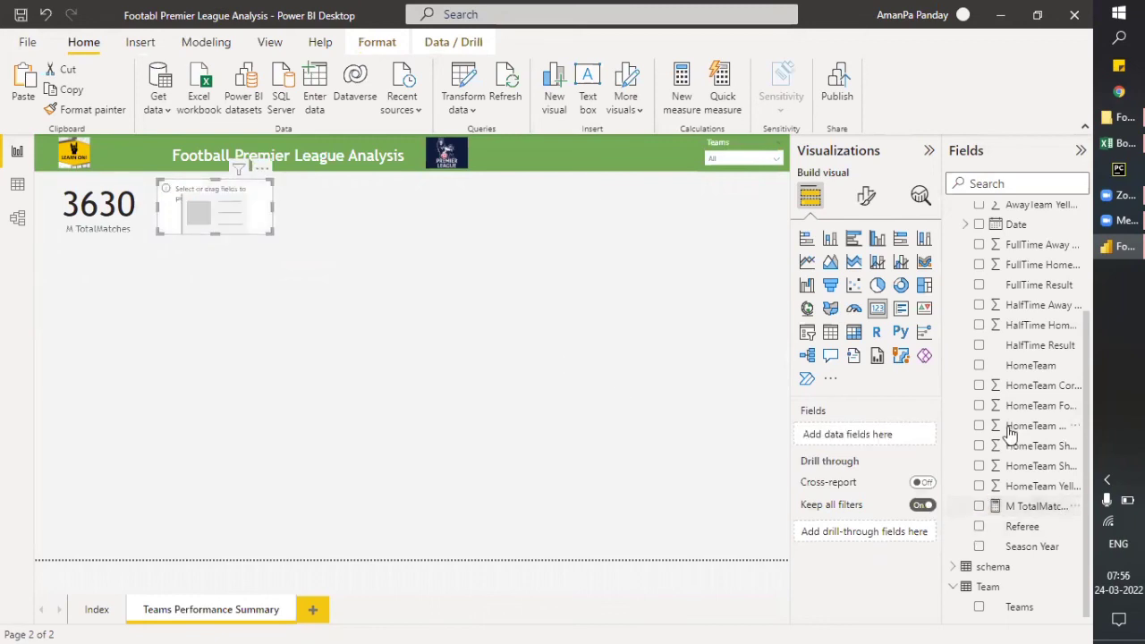
pyautogui.scroll(3, 1009, 433)
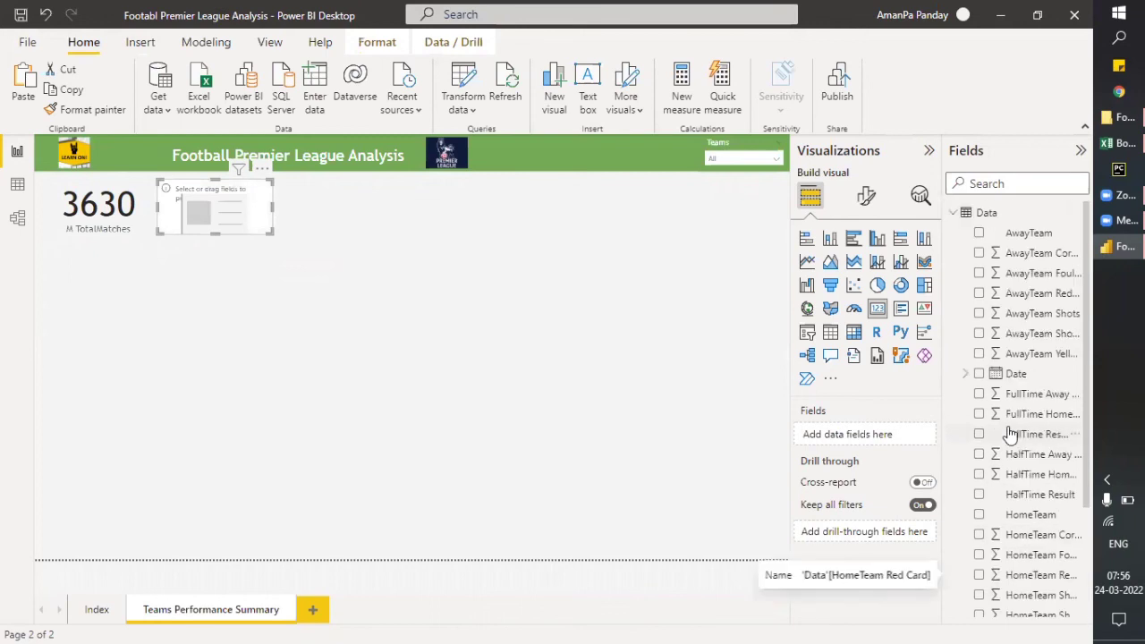
pyautogui.click(980, 235)
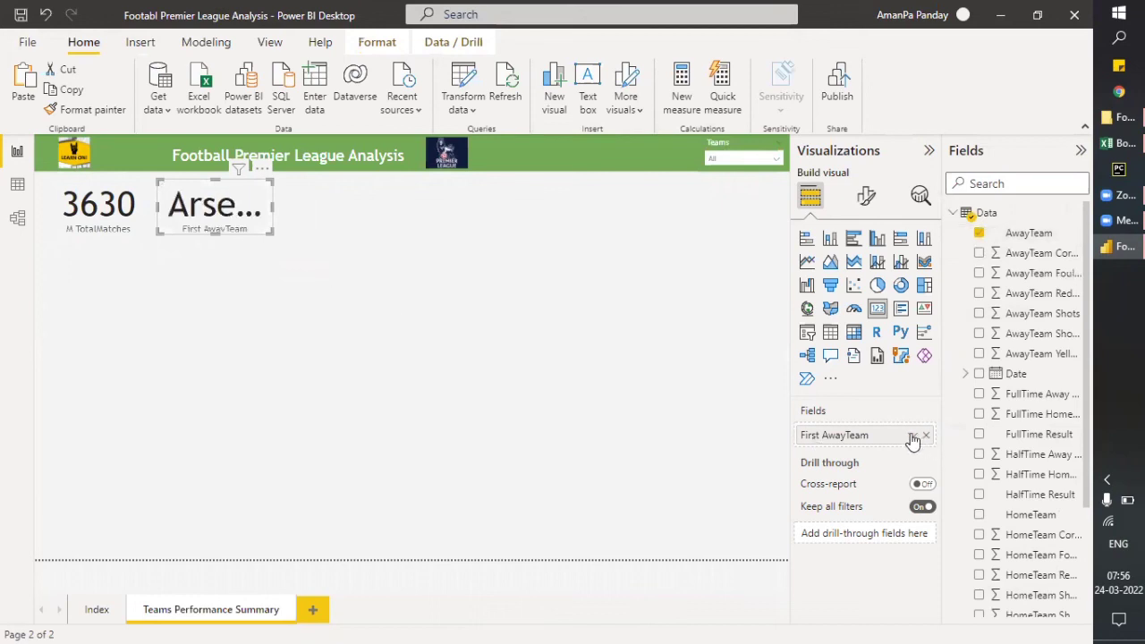
pyautogui.click(913, 437)
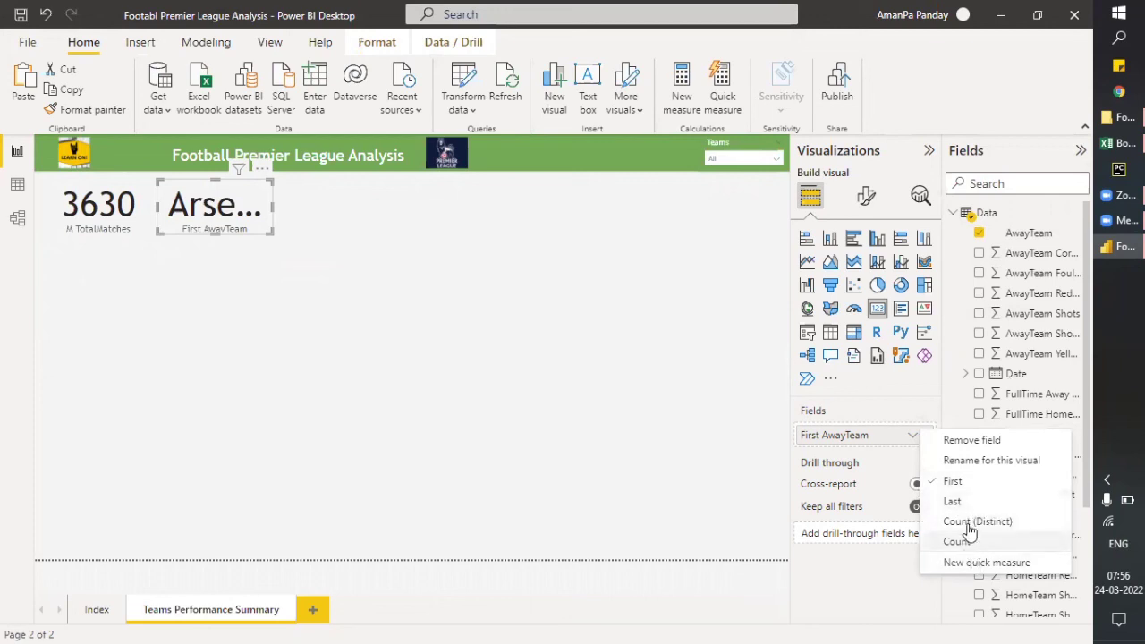
pyautogui.click(969, 542)
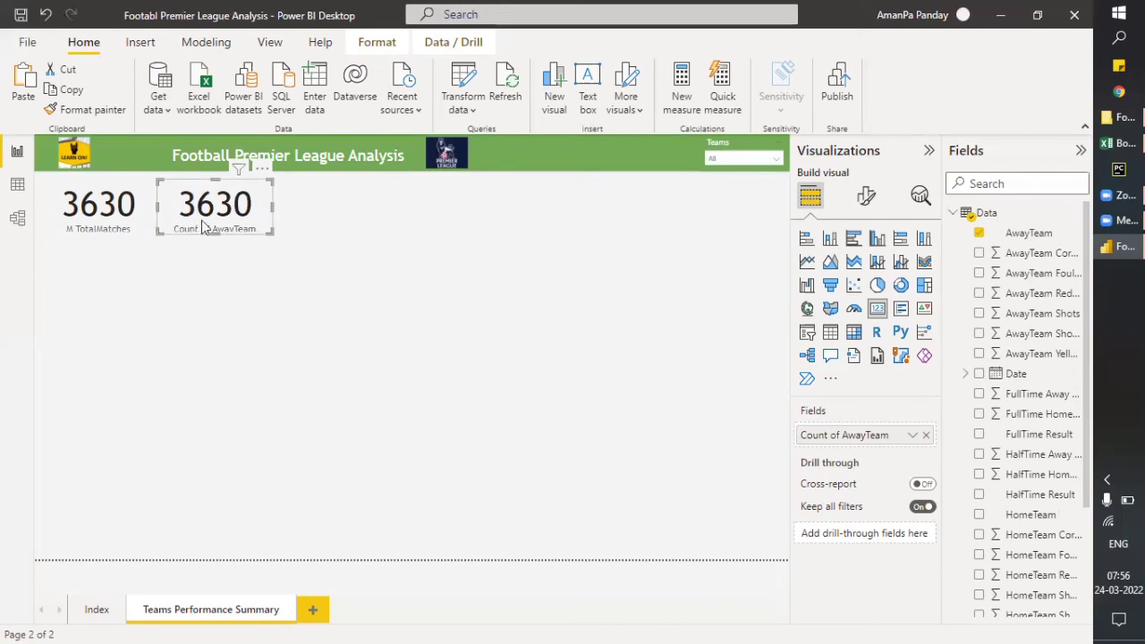
pyautogui.click(363, 231)
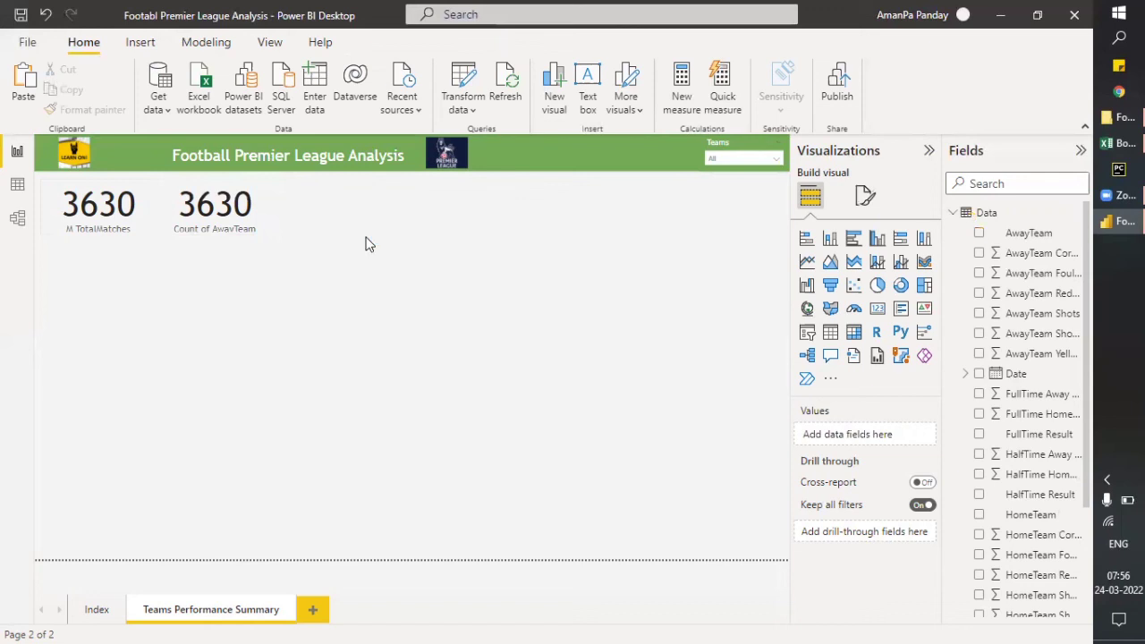
# Filter the Teams slicer to Arsenal and compare the M TotalMatches card with the AwayTeam count card and its aggregation.
pyautogui.click(779, 158)
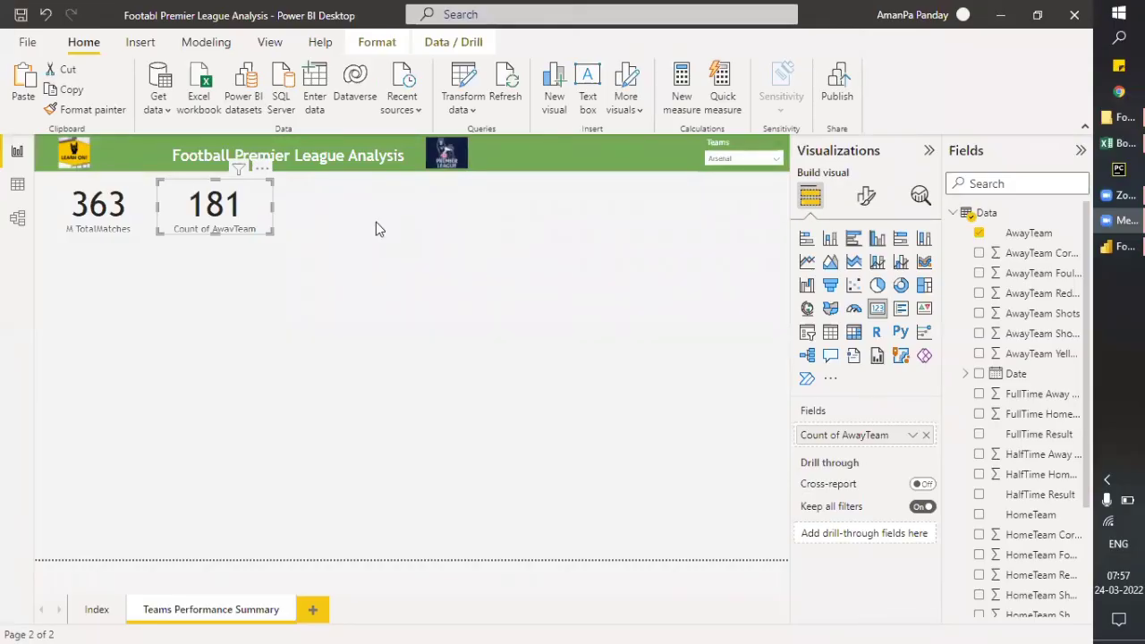
pyautogui.click(141, 214)
pyautogui.click(137, 212)
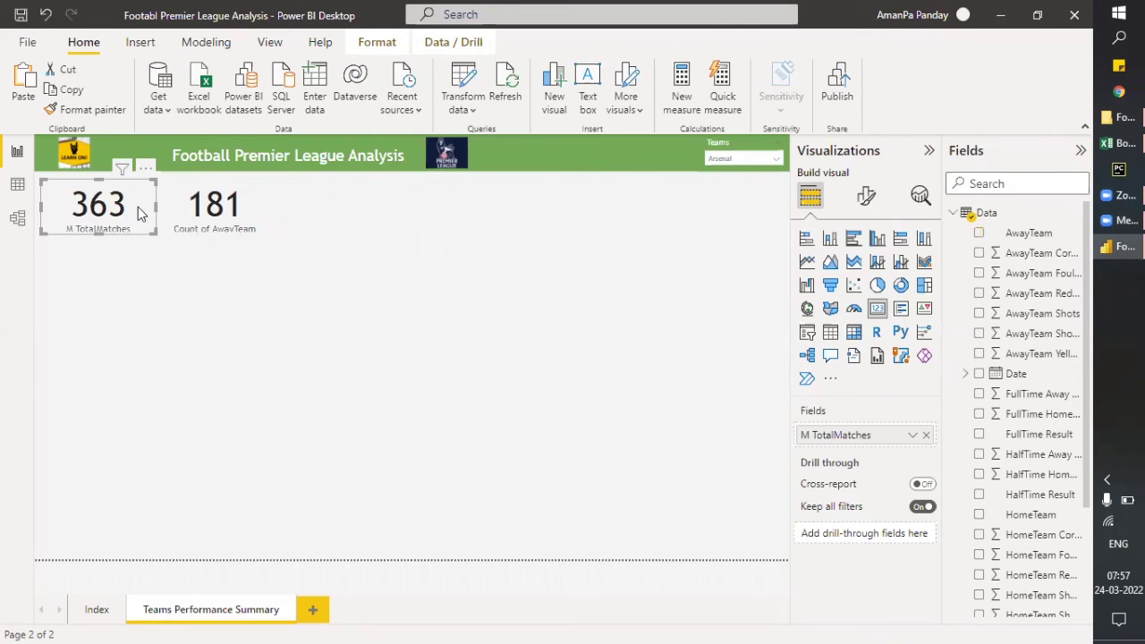
pyautogui.click(262, 204)
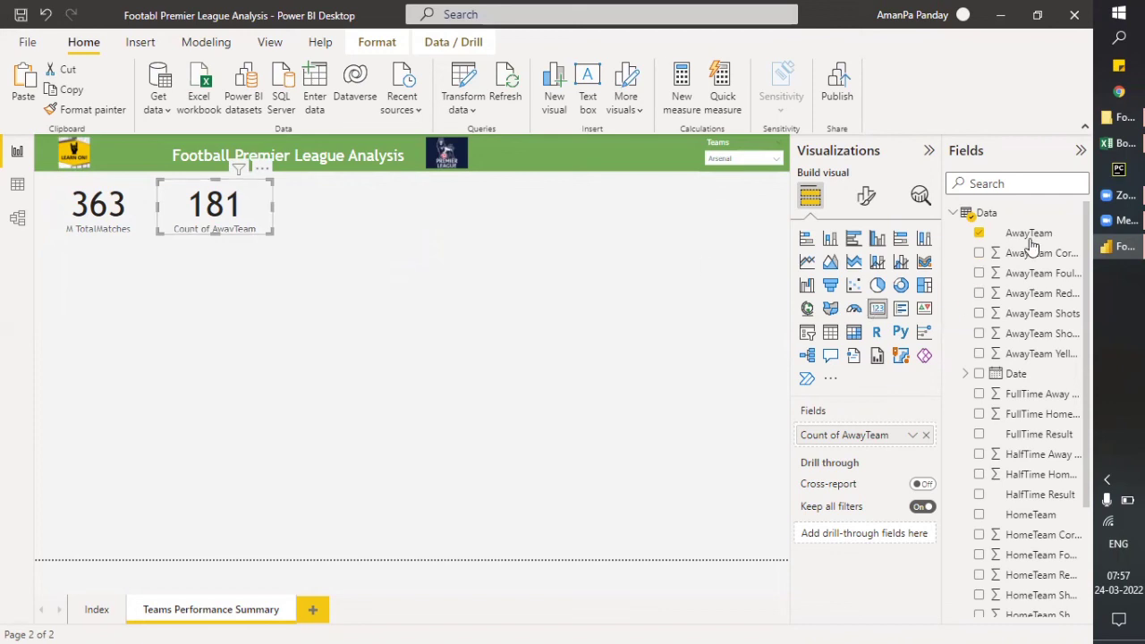
pyautogui.click(912, 436)
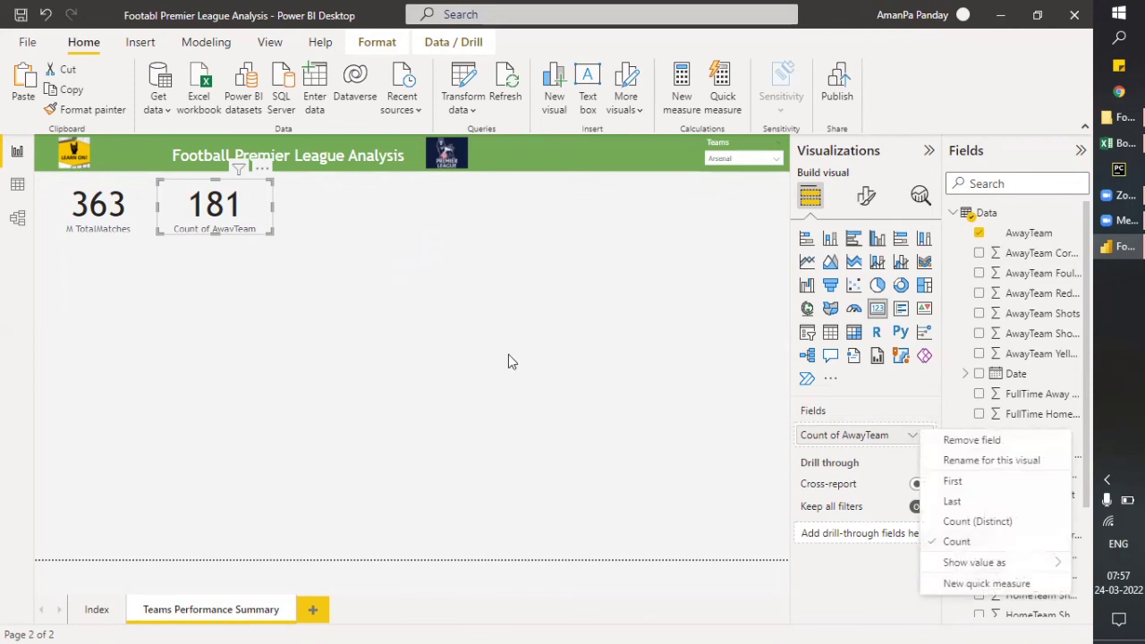
pyautogui.click(1083, 195)
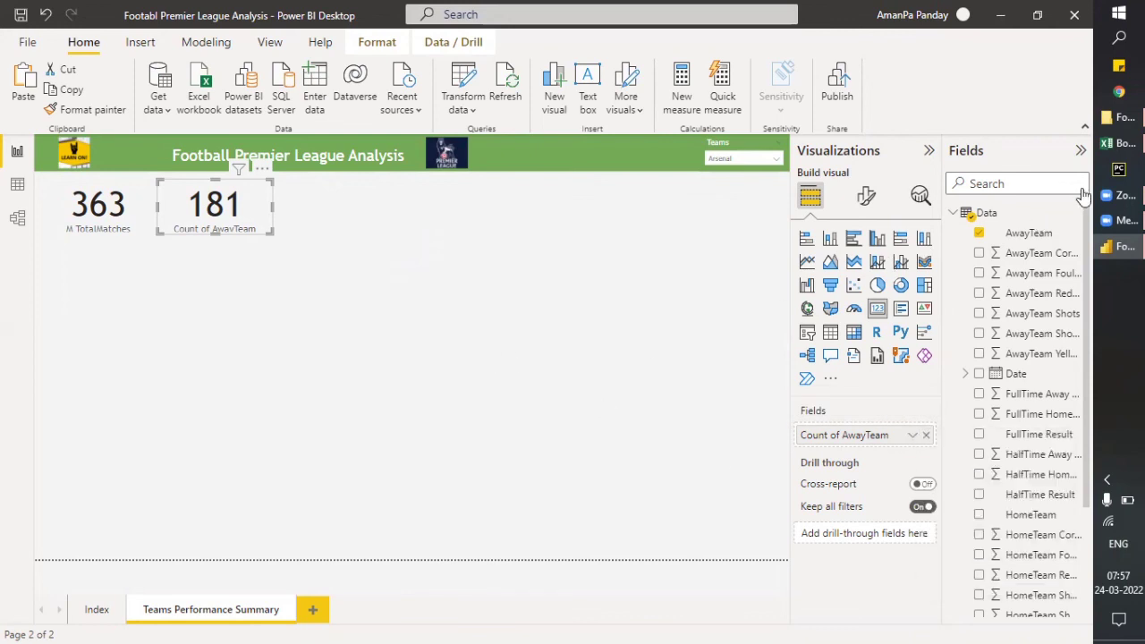
# Switch to the Excel workbook and turn on filters for the header row of the match data.
pyautogui.click(1113, 147)
pyautogui.click(155, 119)
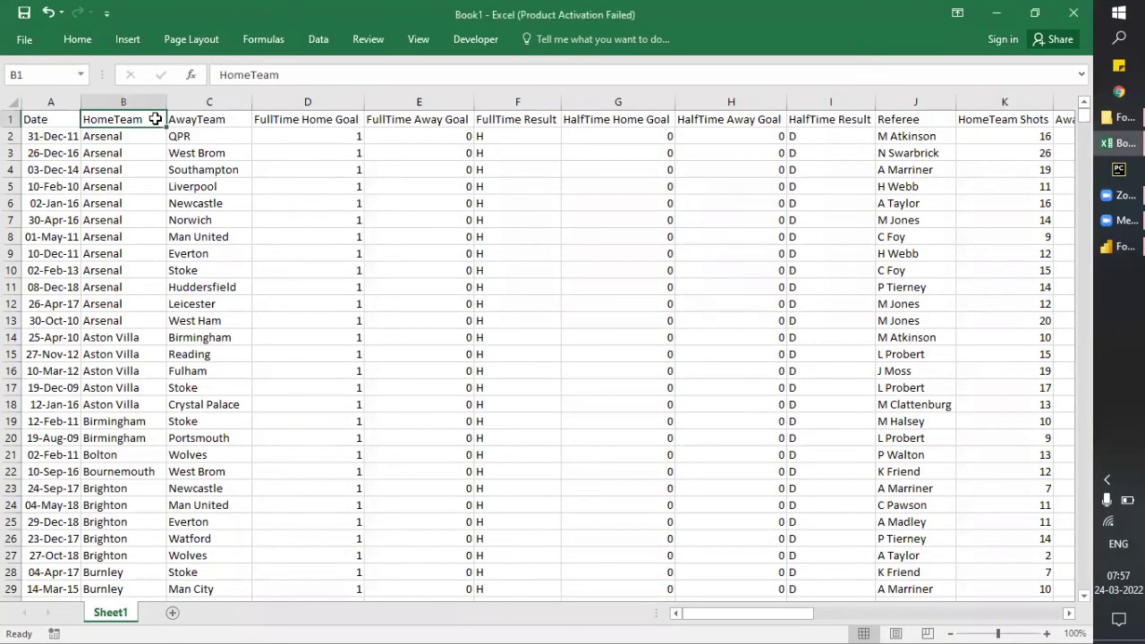
pyautogui.hotkey('shift', 'space')
pyautogui.hotkey('ctrl', 'shift', 'l')
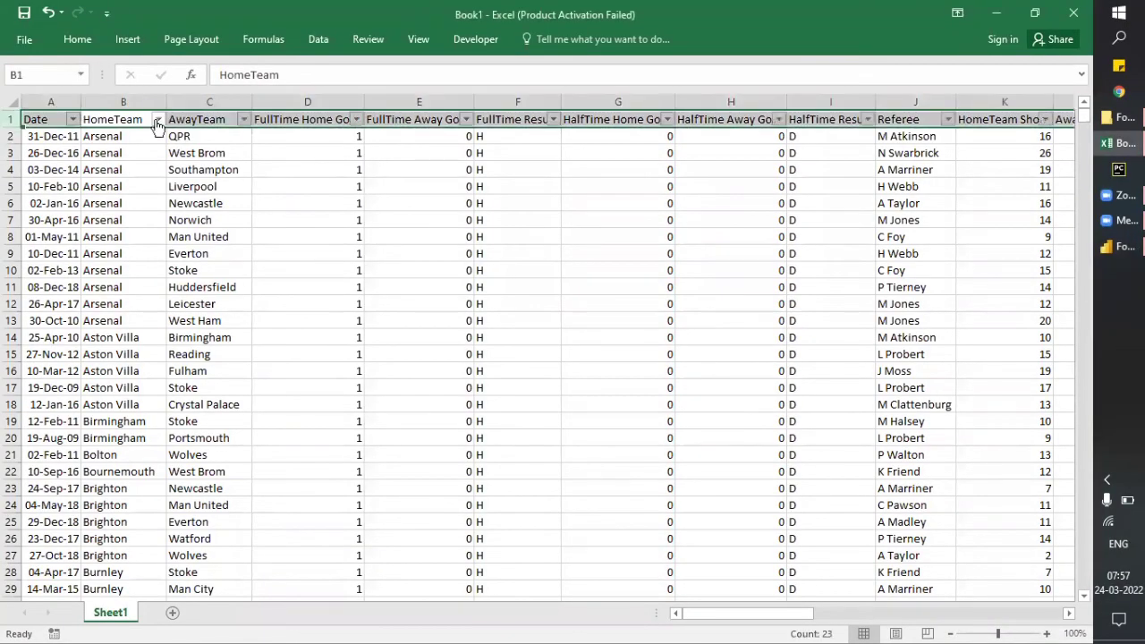
# Insert a blank row above the header row of the match data.
pyautogui.click(154, 121)
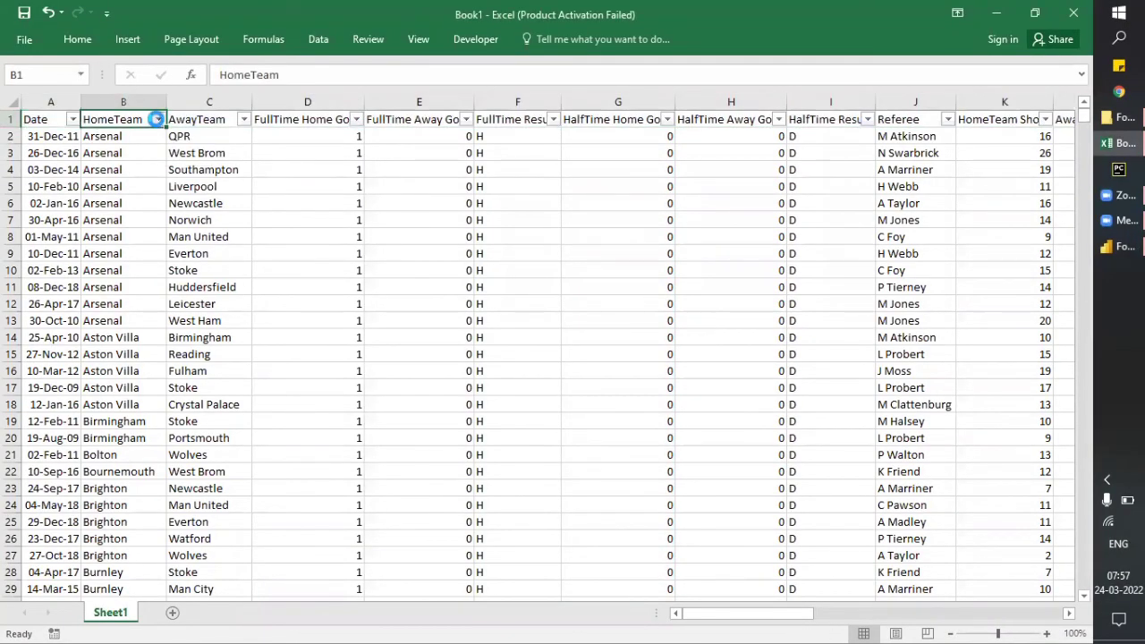
pyautogui.click(155, 119)
pyautogui.click(157, 120)
pyautogui.hotkey('shift', 'space')
pyautogui.hotkey('ctrl', 'shift', '+')
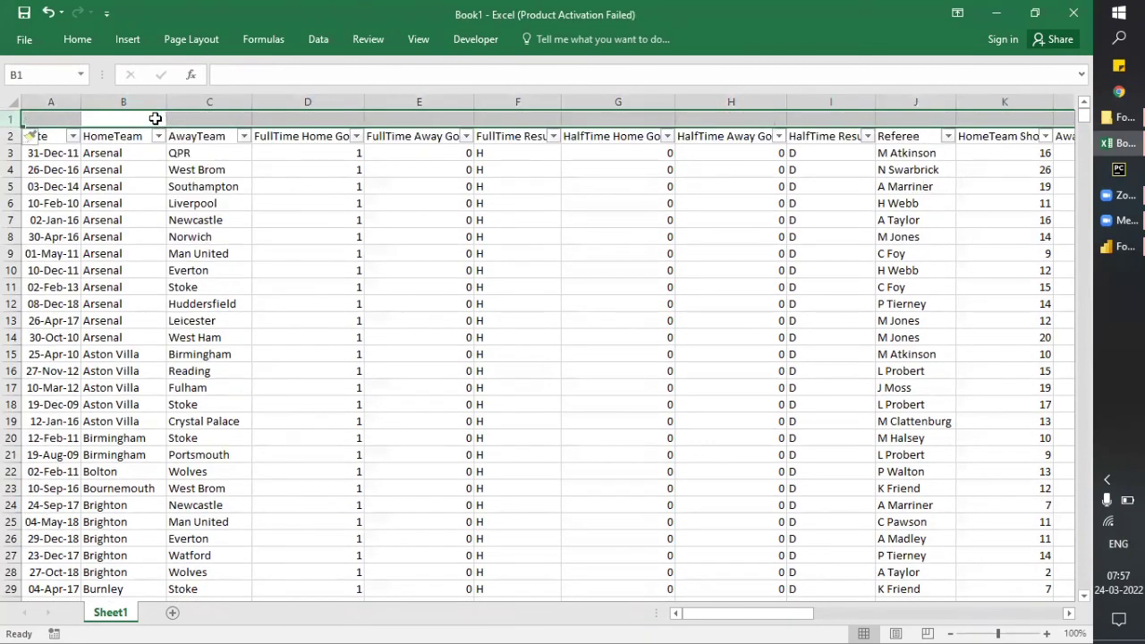
# Filter the HomeTeam column to show only Arsenal.
pyautogui.press('Down')
pyautogui.hotkey('alt', 'Down')
pyautogui.press('Down')
pyautogui.press('Down')
pyautogui.press('Down')
pyautogui.press('Down')
pyautogui.press('Down')
pyautogui.press('Down')
pyautogui.press('Down')
pyautogui.press('Up')
pyautogui.press('space')
pyautogui.press('Down')
pyautogui.press('space')
pyautogui.press('Return')
# Count the filtered Arsenal entries in the HomeTeam column and enter 182 in cell B1.
pyautogui.press('Down')
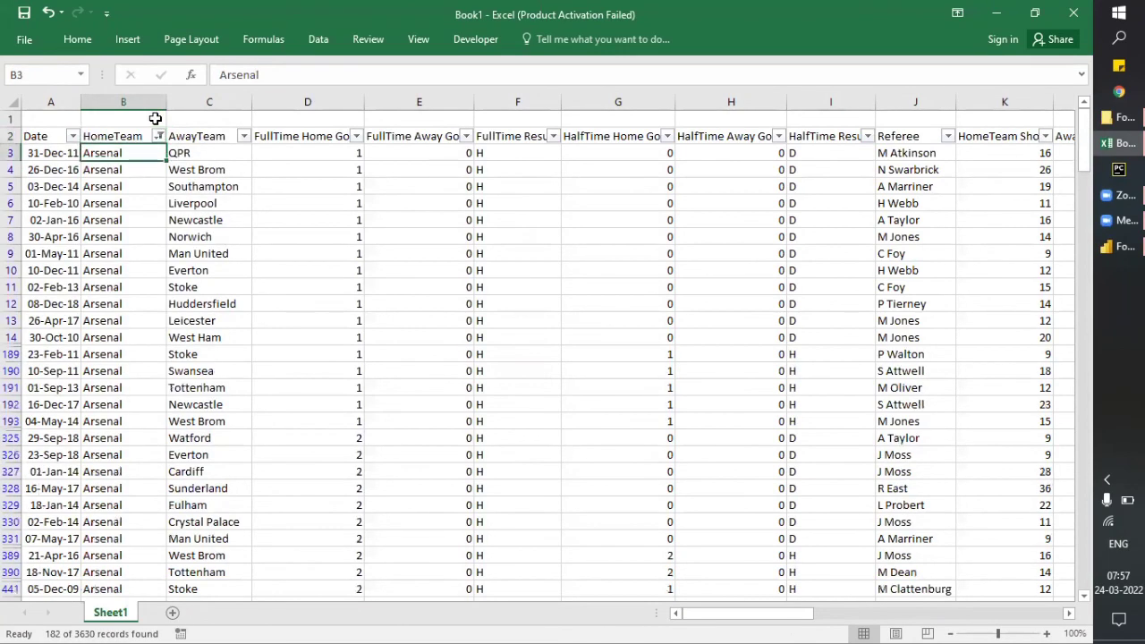
pyautogui.hotkey('ctrl', 'shift', 'Down')
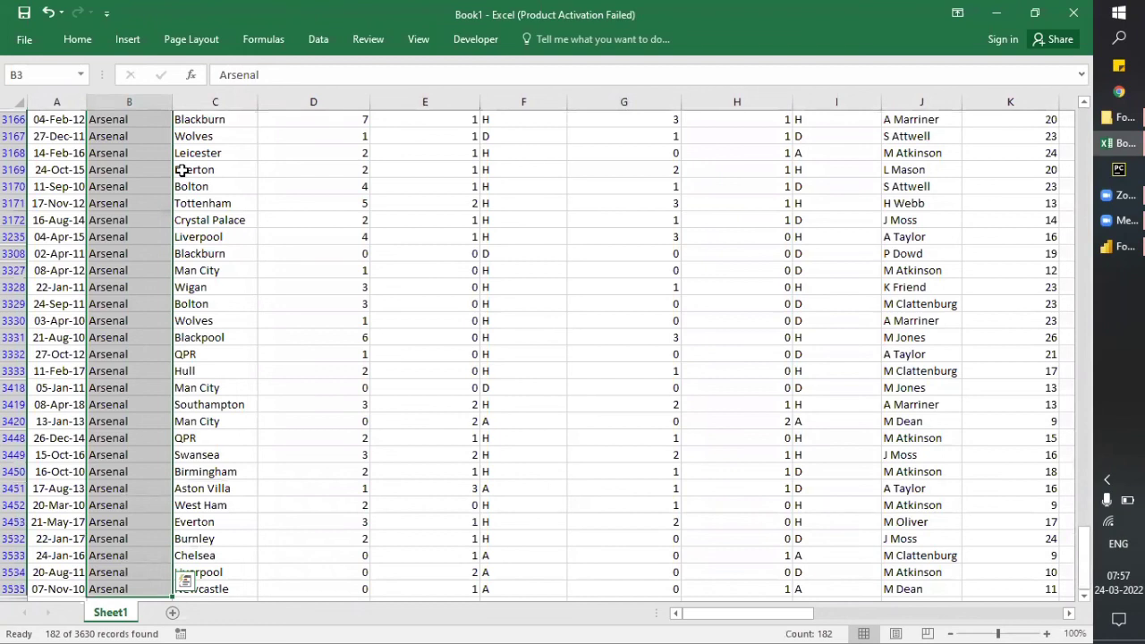
pyautogui.hotkey('ctrl', 'Up')
pyautogui.press('Up')
pyautogui.write('182')
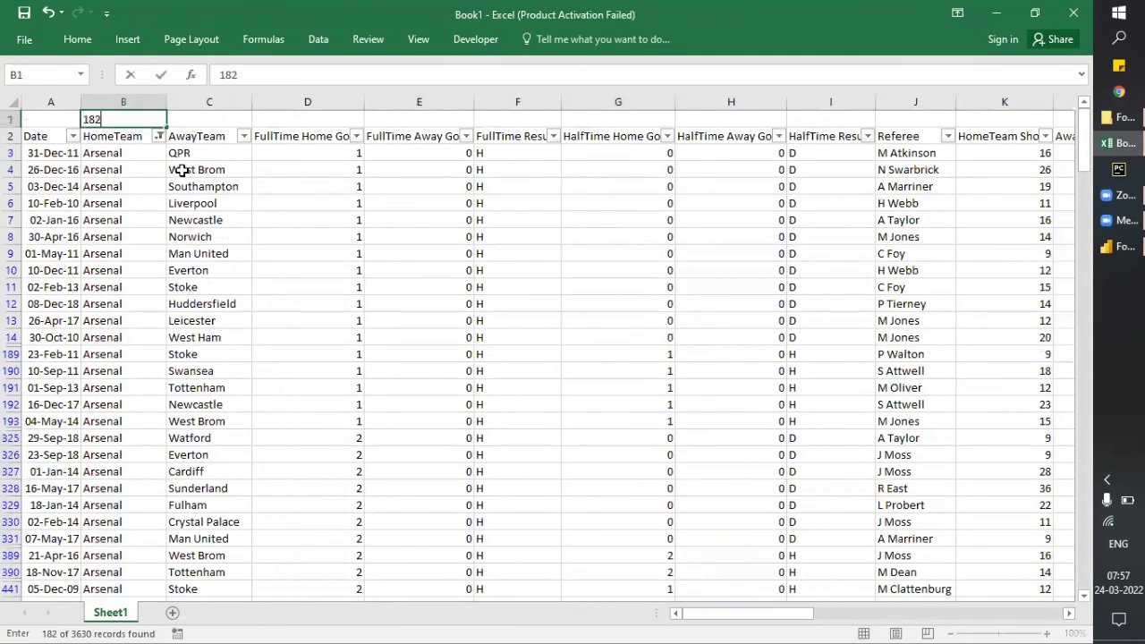
pyautogui.press('Return')
# Clear the HomeTeam filter by removing and reapplying the filters on the header row.
pyautogui.press('Right')
pyautogui.hotkey('shift', 'space')
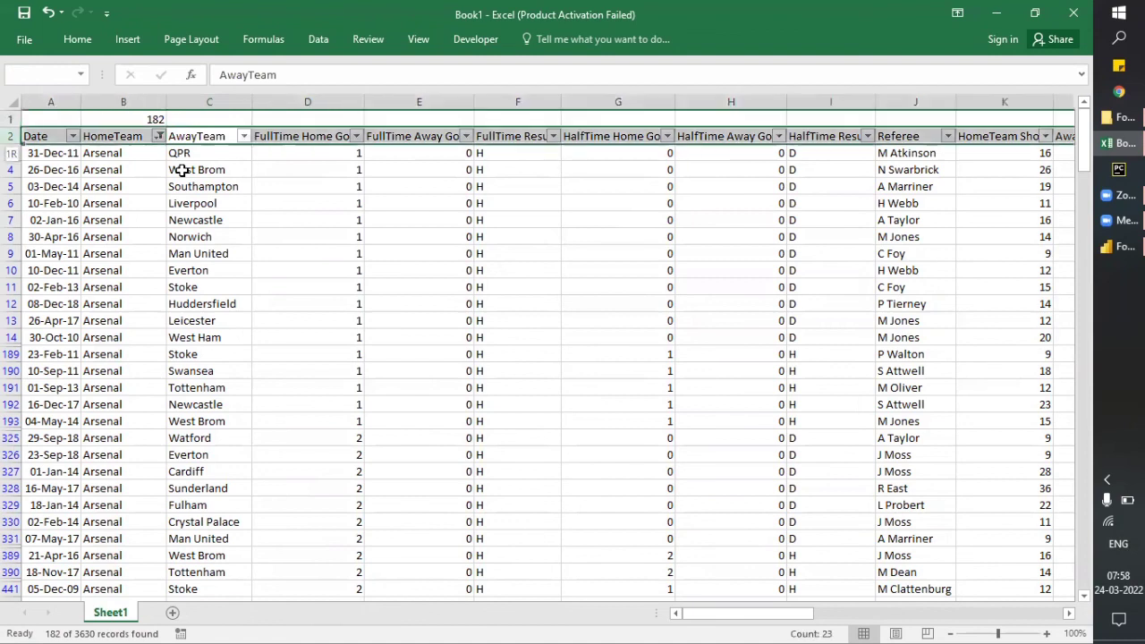
pyautogui.hotkey('ctrl', 'shift', 'l')
pyautogui.hotkey('ctrl', 'shift', 'l')
pyautogui.press('Left')
pyautogui.press('Right')
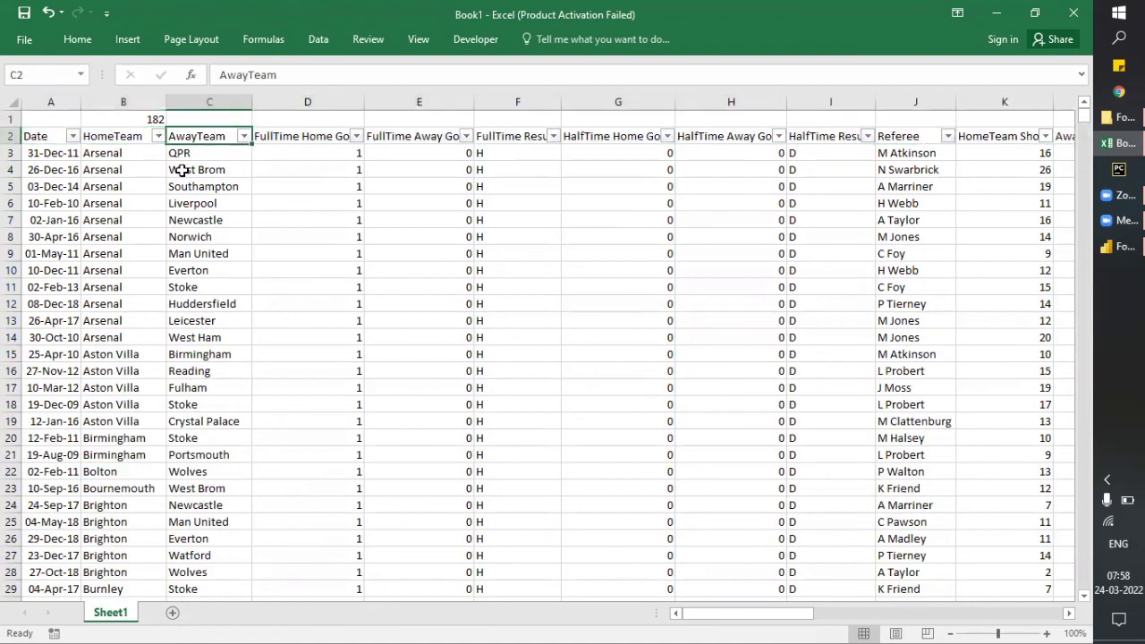
# Filter the AwayTeam column to show only Arsenal.
pyautogui.hotkey('alt', 'Down')
pyautogui.press('Down')
pyautogui.press('Down')
pyautogui.press('Down')
pyautogui.press('Down')
pyautogui.press('Tab')
pyautogui.press('space')
pyautogui.press('Down')
pyautogui.press('space')
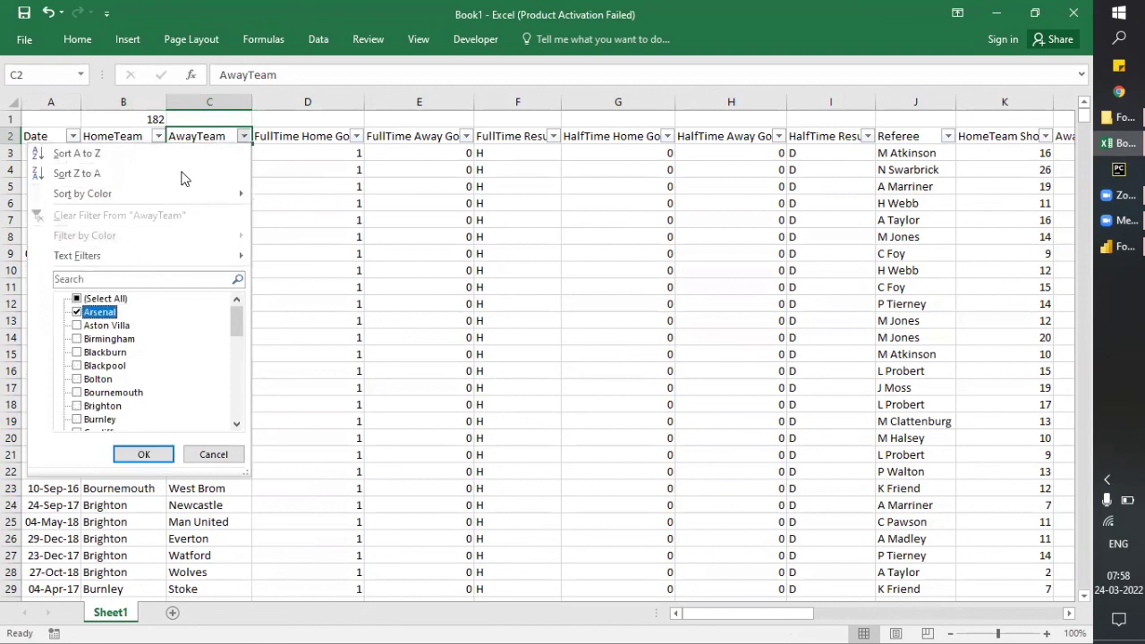
pyautogui.press('Tab')
pyautogui.press('Return')
# Count the filtered Arsenal entries in the AwayTeam column and enter 181 in cell C1.
pyautogui.press('Down')
pyautogui.hotkey('ctrl', 'shift', 'Down')
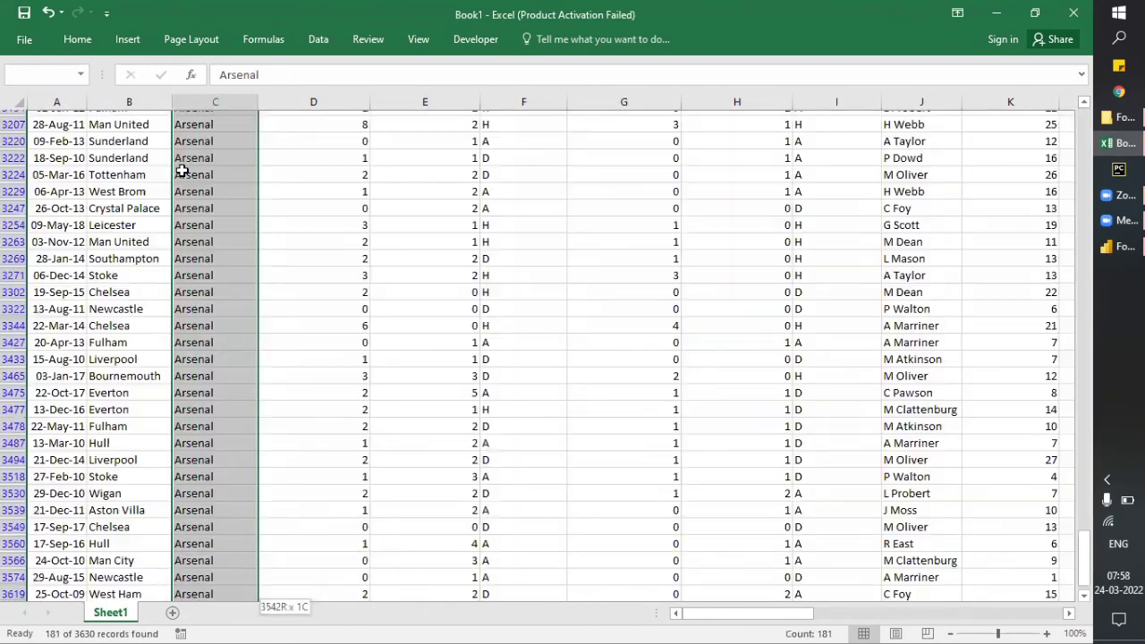
pyautogui.hotkey('ctrl', 'Up')
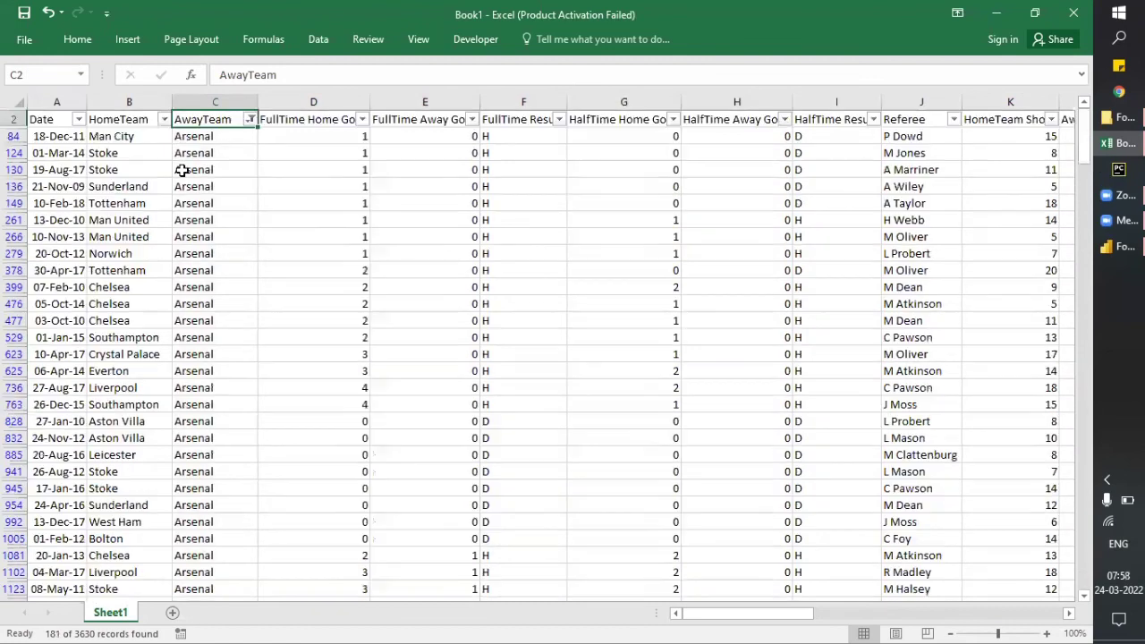
pyautogui.press('Up')
pyautogui.write('181')
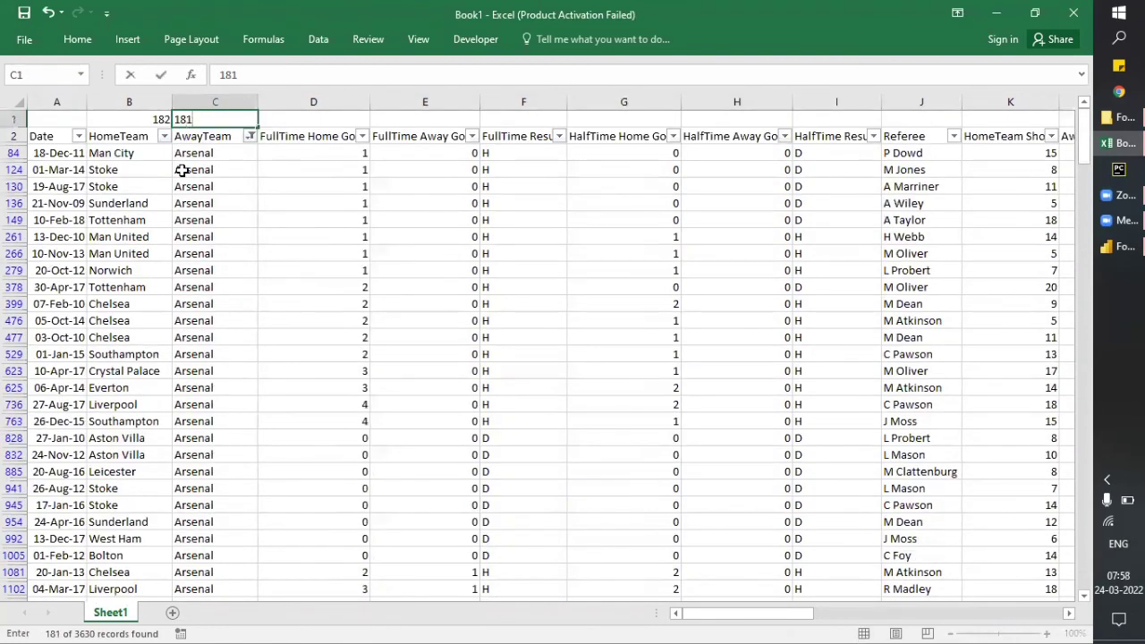
pyautogui.hotkey('ctrl', 'Return')
# Add up the home and away counts in cell D1 with =SUM(B1:C1).
pyautogui.press('Right')
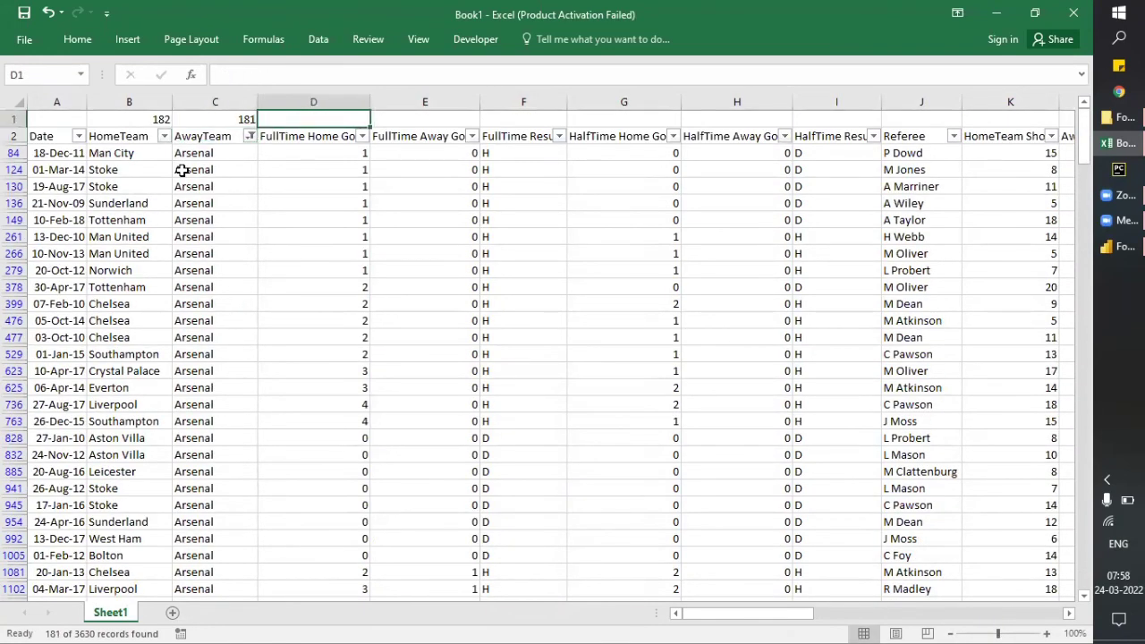
pyautogui.write('=sum')
pyautogui.hotkey('ctrl', 'Return')
pyautogui.write('=sum')
pyautogui.press('Tab')
pyautogui.press('Left')
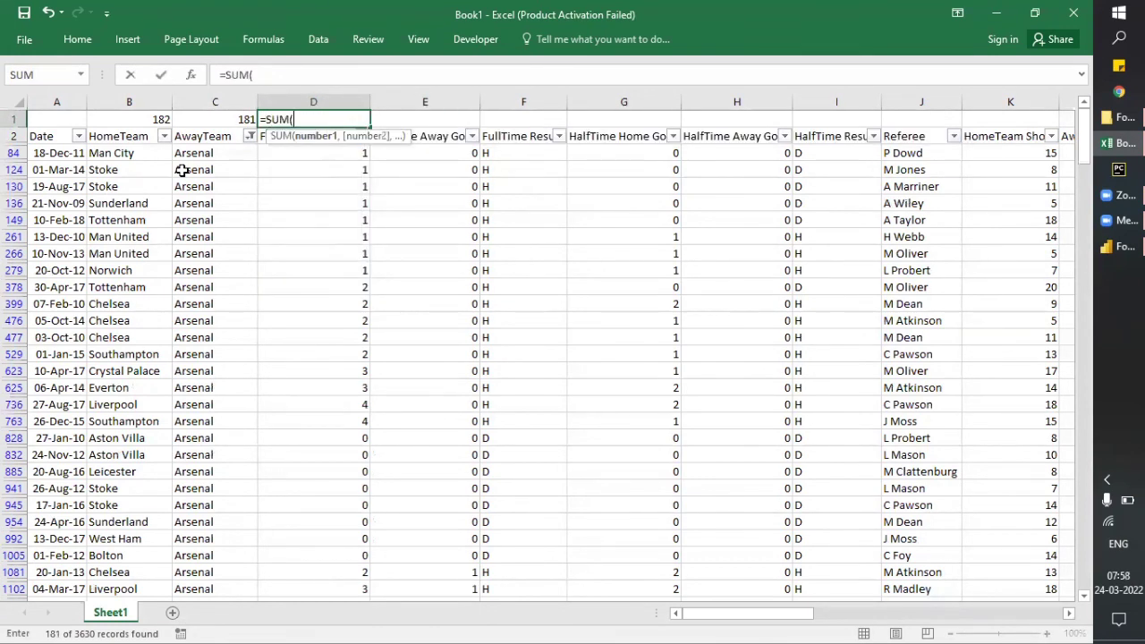
pyautogui.hotkey('shift', 'Left')
pyautogui.hotkey('ctrl', 'Return')
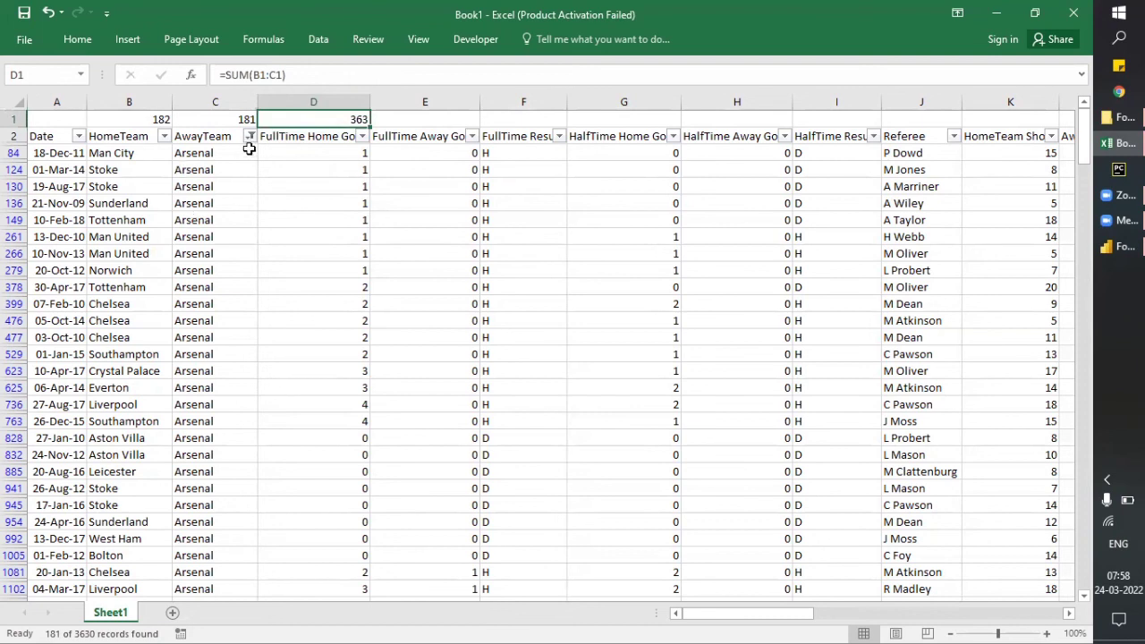
# Switch between Power BI and Excel to compare both cards with the home and away counts, and check the Data–Team relationships in the model.
pyautogui.hotkey('alt', 'Tab')
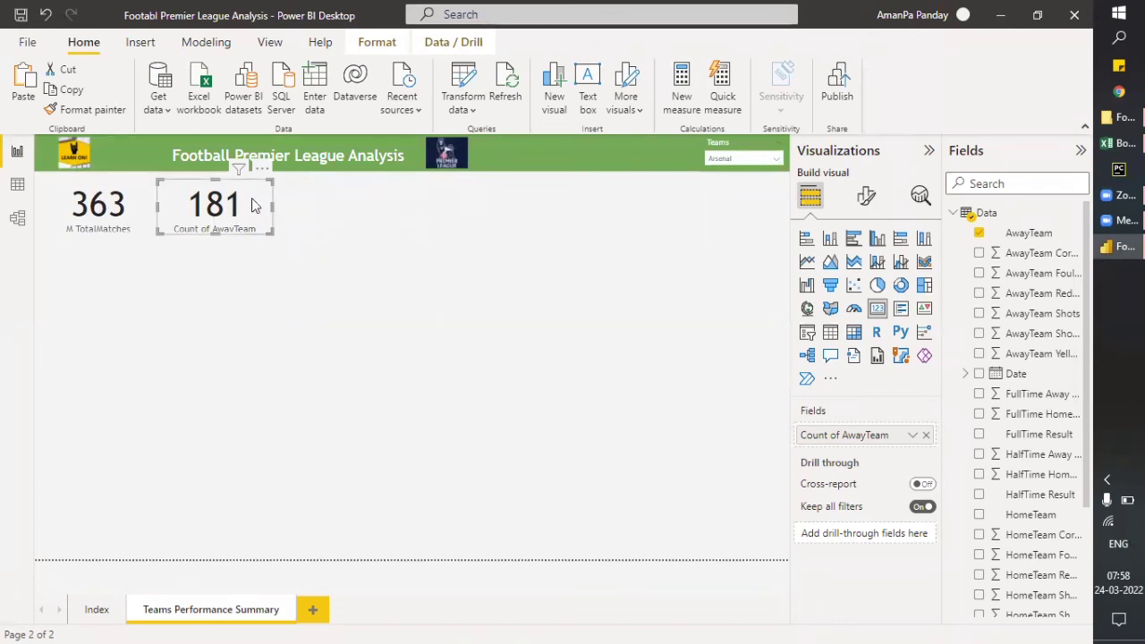
pyautogui.click(22, 226)
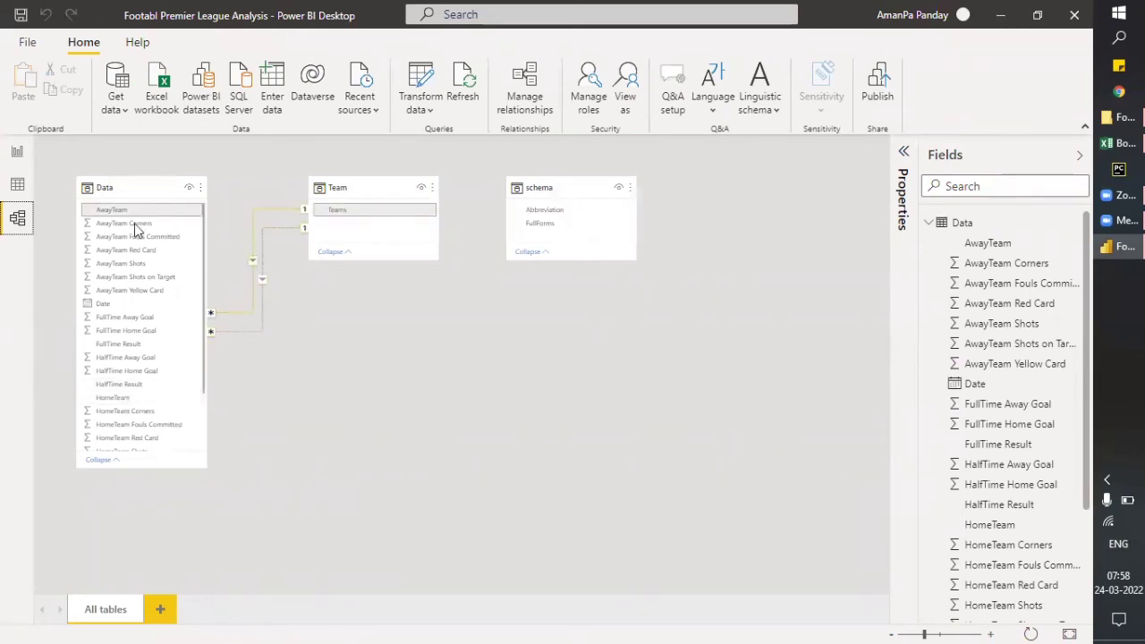
pyautogui.hotkey('alt', 'Tab')
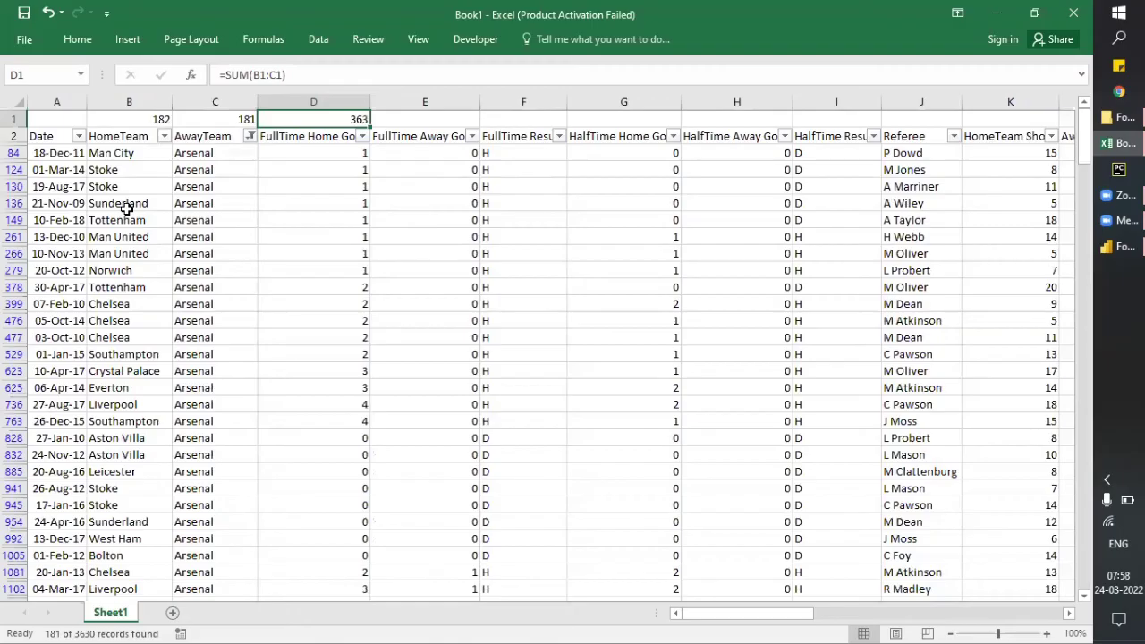
pyautogui.click(212, 119)
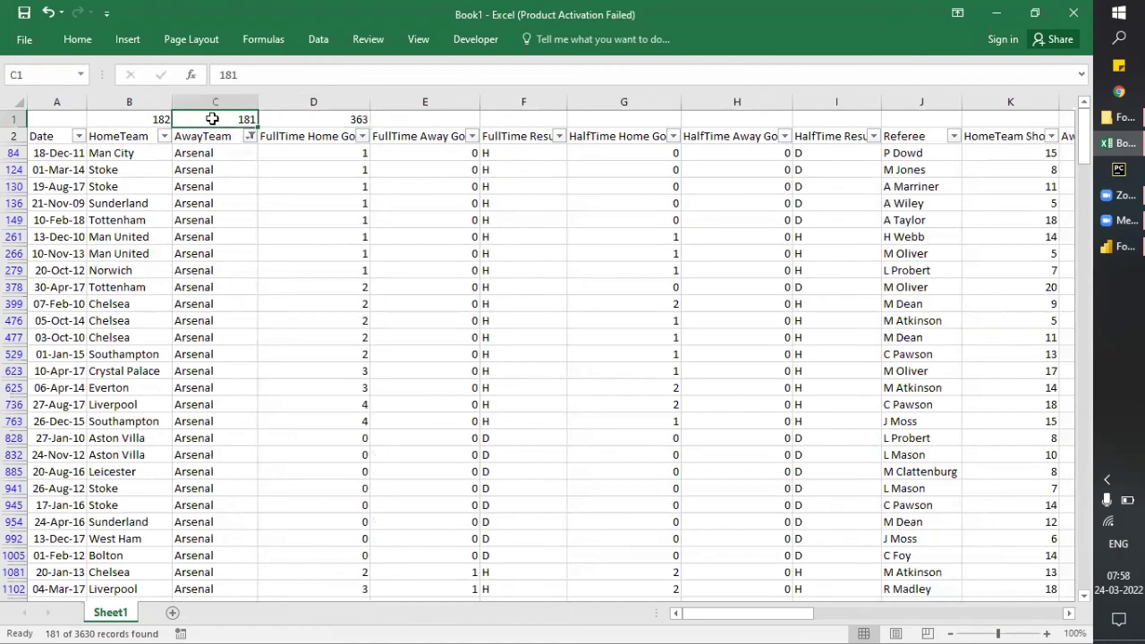
pyautogui.click(146, 103)
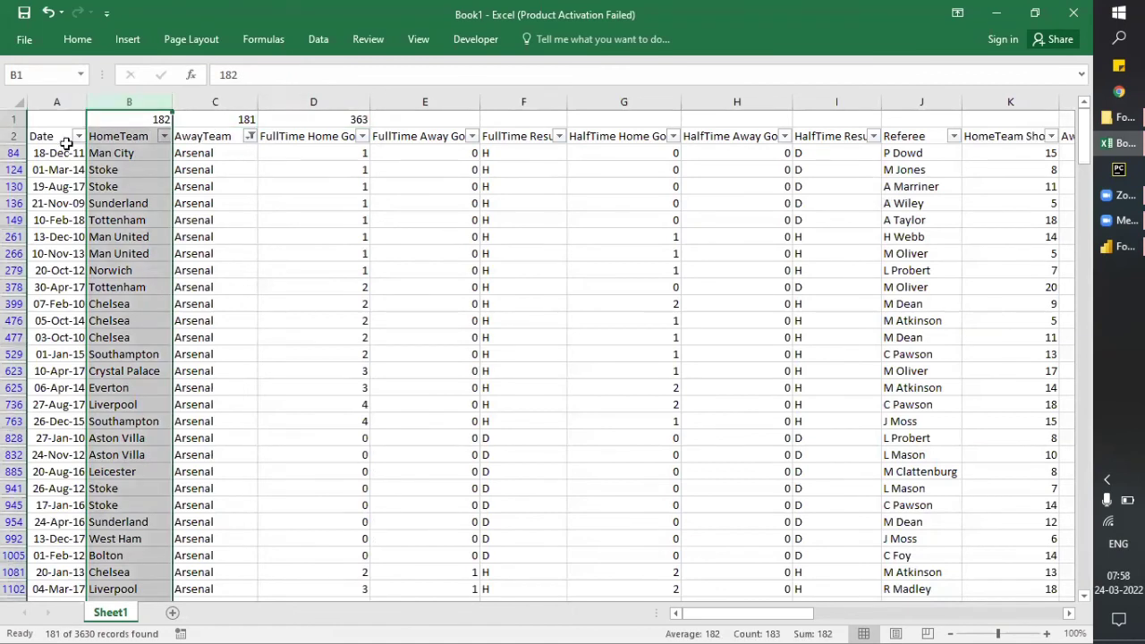
pyautogui.hotkey('alt', 'Tab')
pyautogui.click(12, 153)
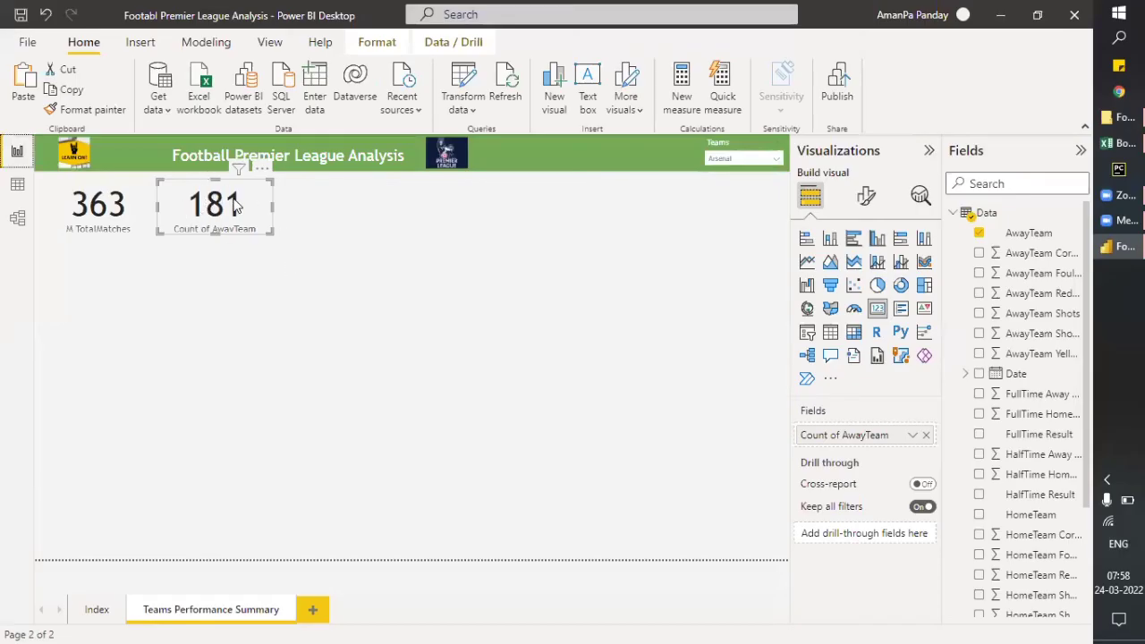
pyautogui.hotkey('alt', 'Tab')
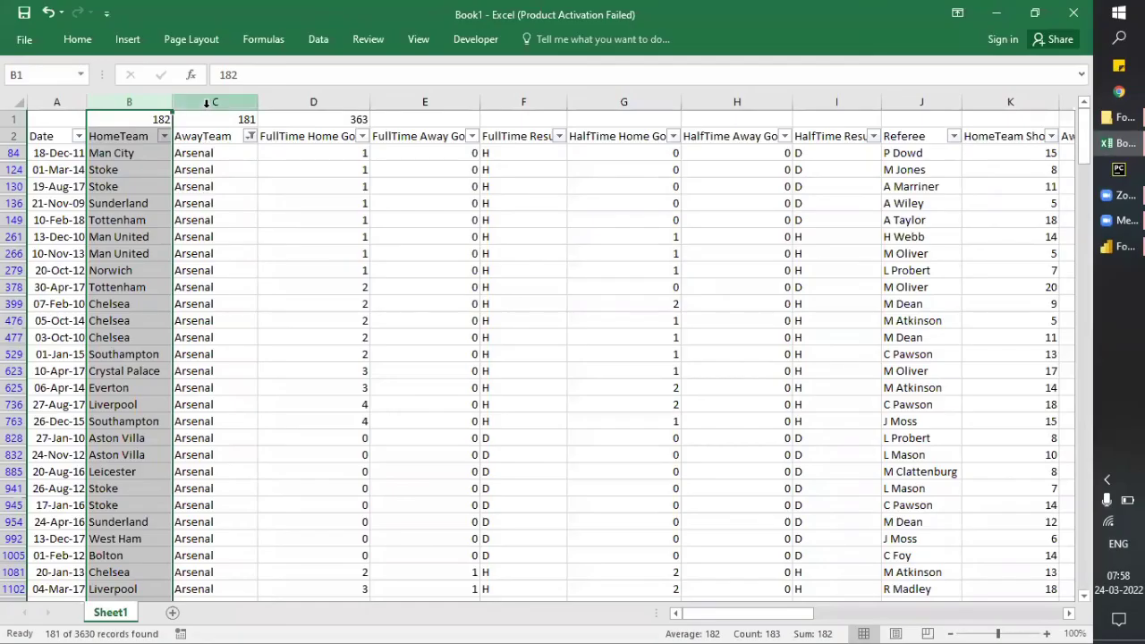
pyautogui.hotkey('alt', 'Tab')
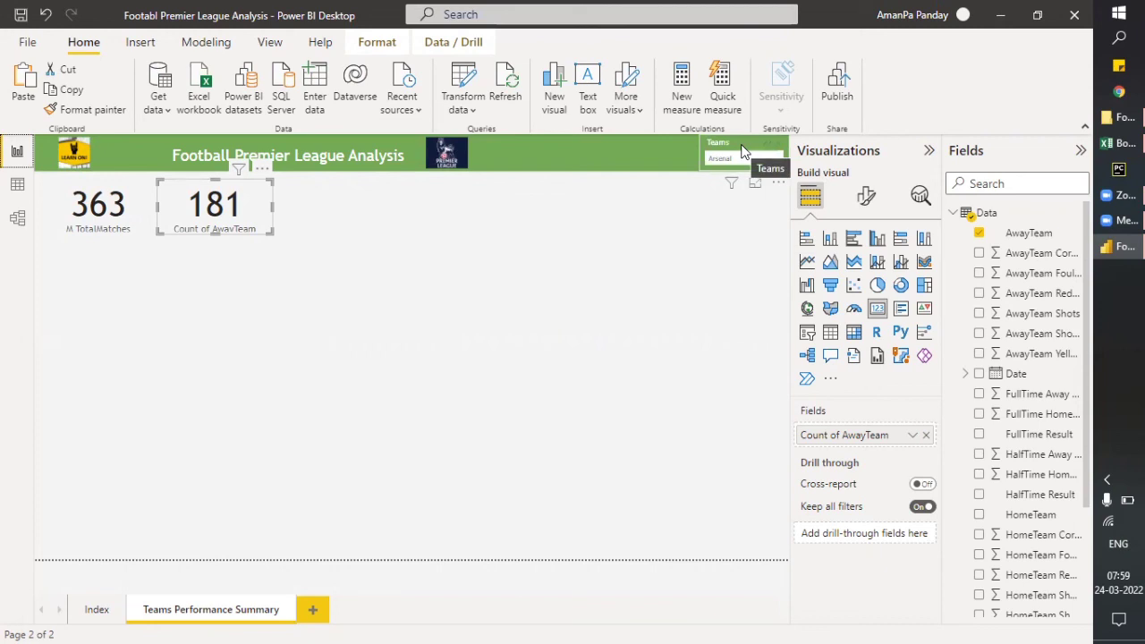
# Delete the AwayTeam count card from the Teams Performance Summary page.
pyautogui.click(137, 185)
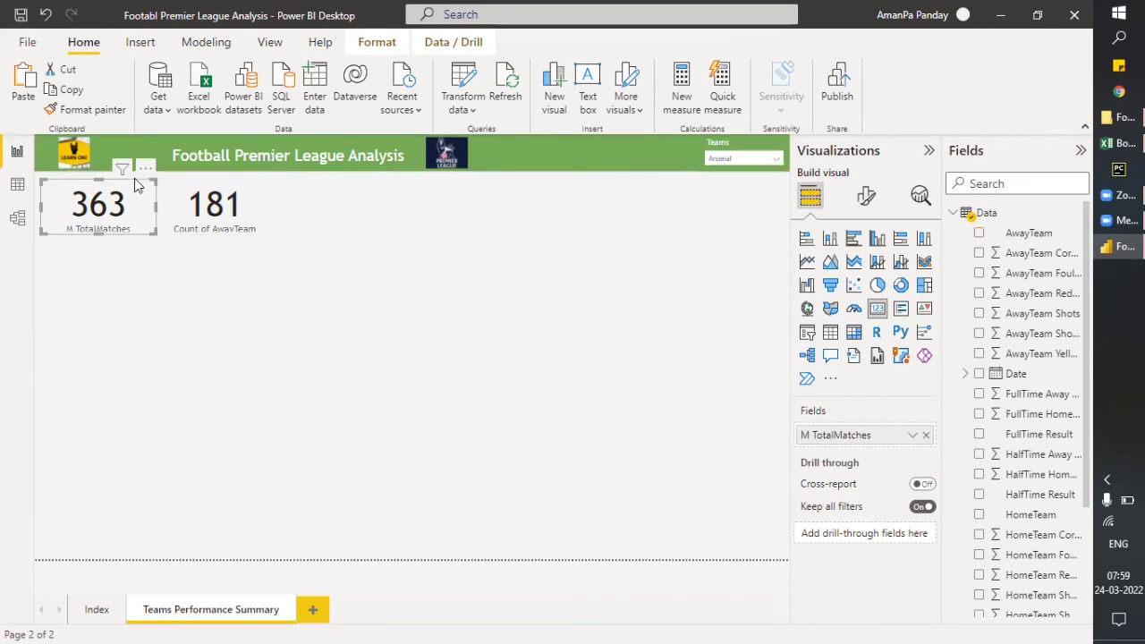
pyautogui.click(212, 195)
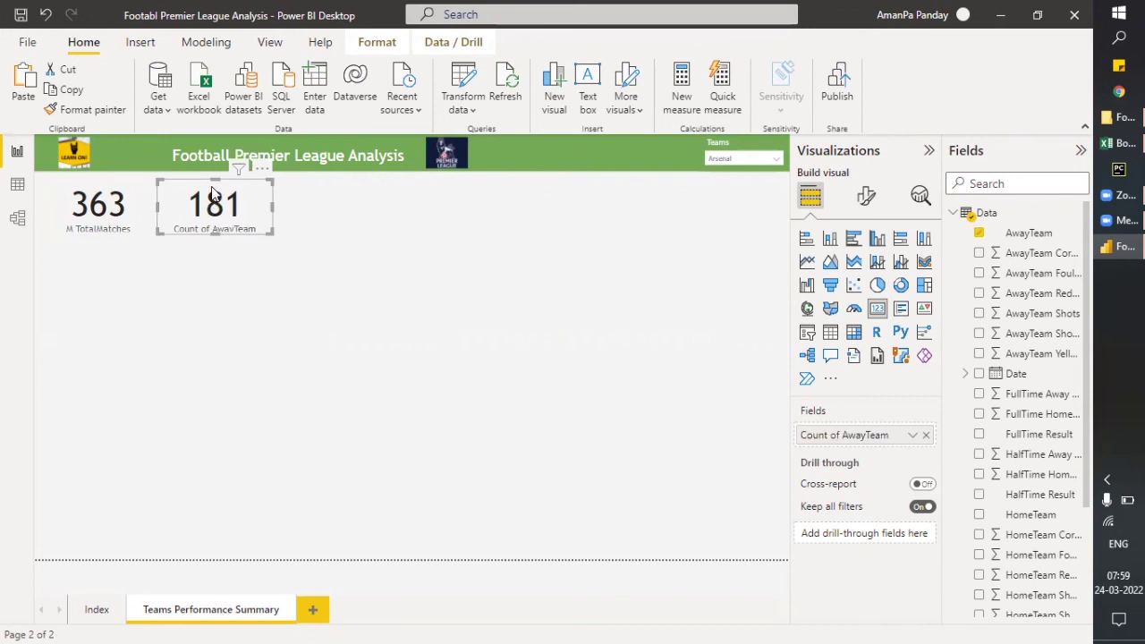
pyautogui.press('Delete')
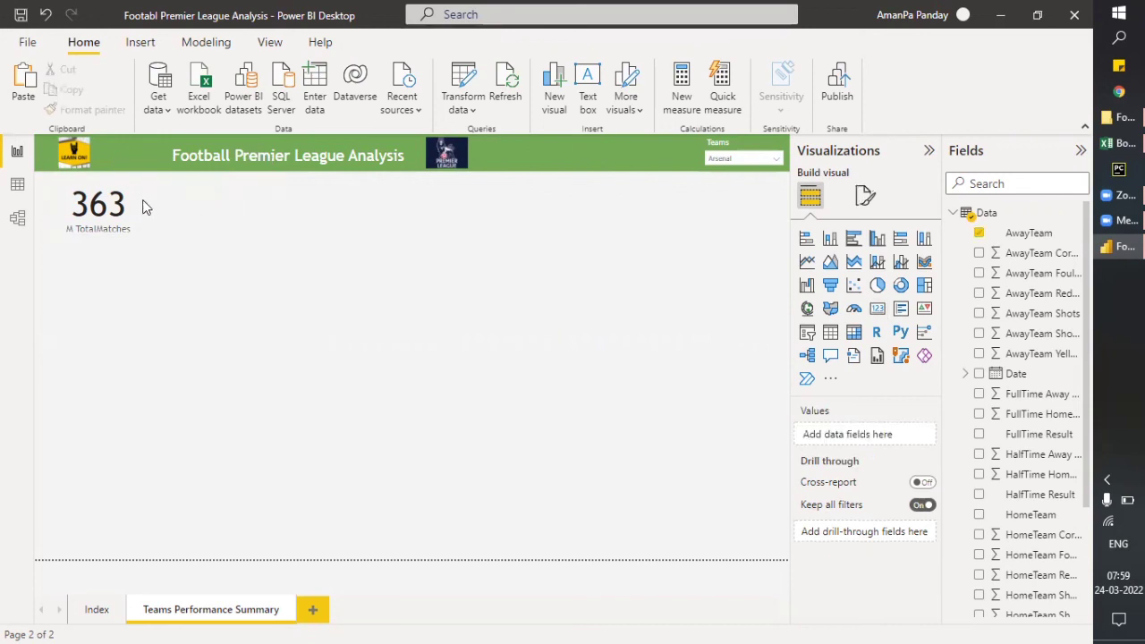
# Turn off the category label of the M TotalMatches card.
pyautogui.click(133, 204)
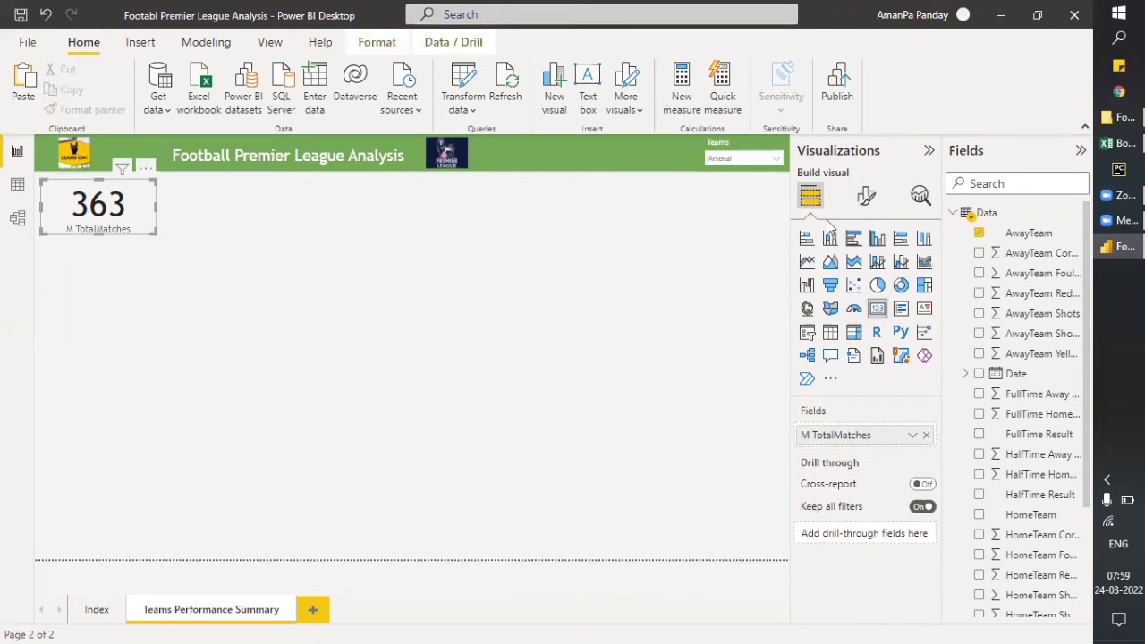
pyautogui.click(866, 198)
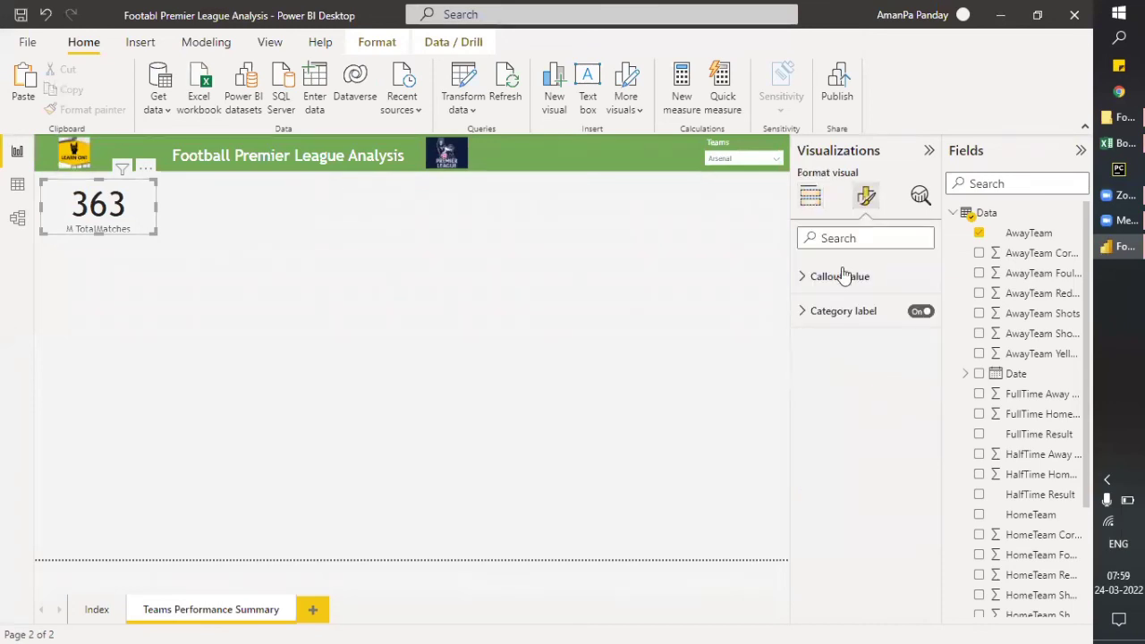
pyautogui.click(919, 312)
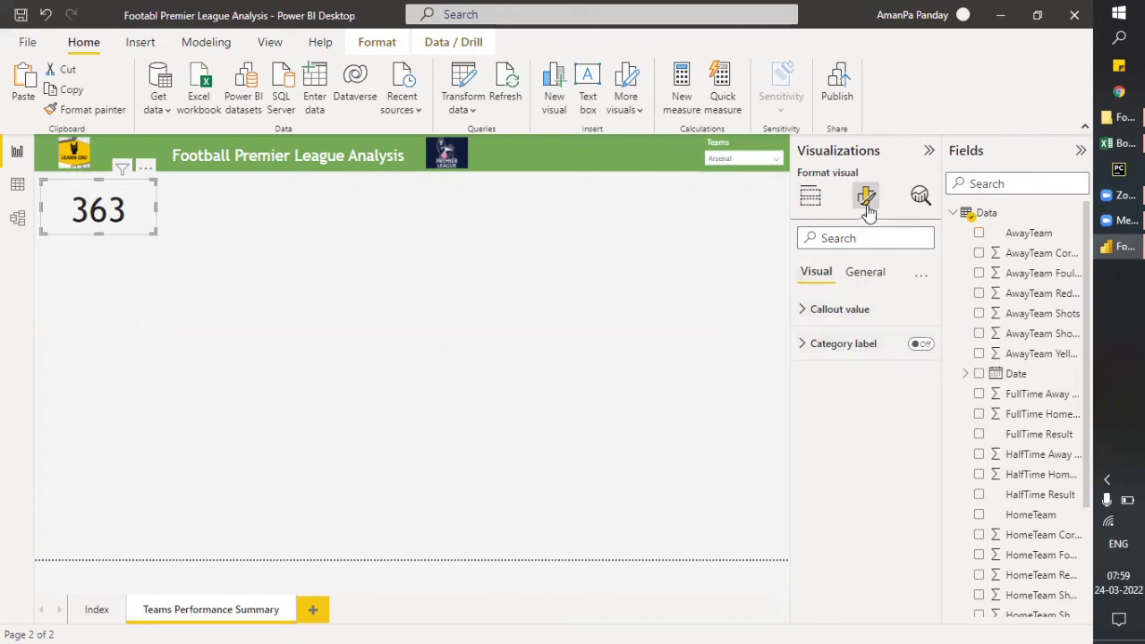
# Turn on the card's title and set its text to "Total Matches".
pyautogui.click(860, 279)
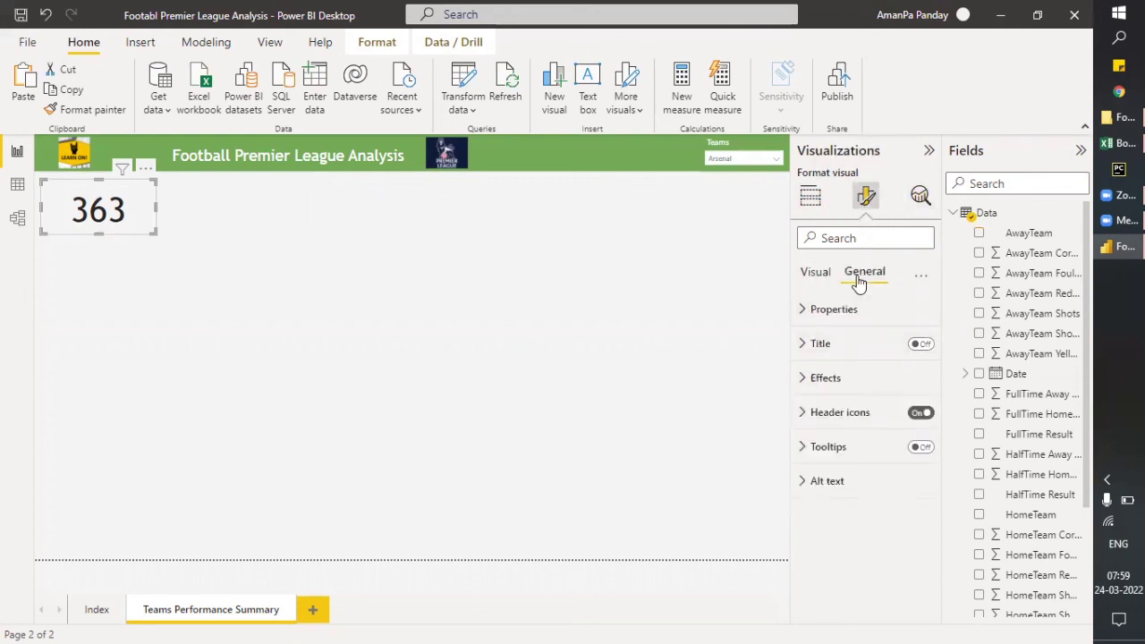
pyautogui.click(922, 345)
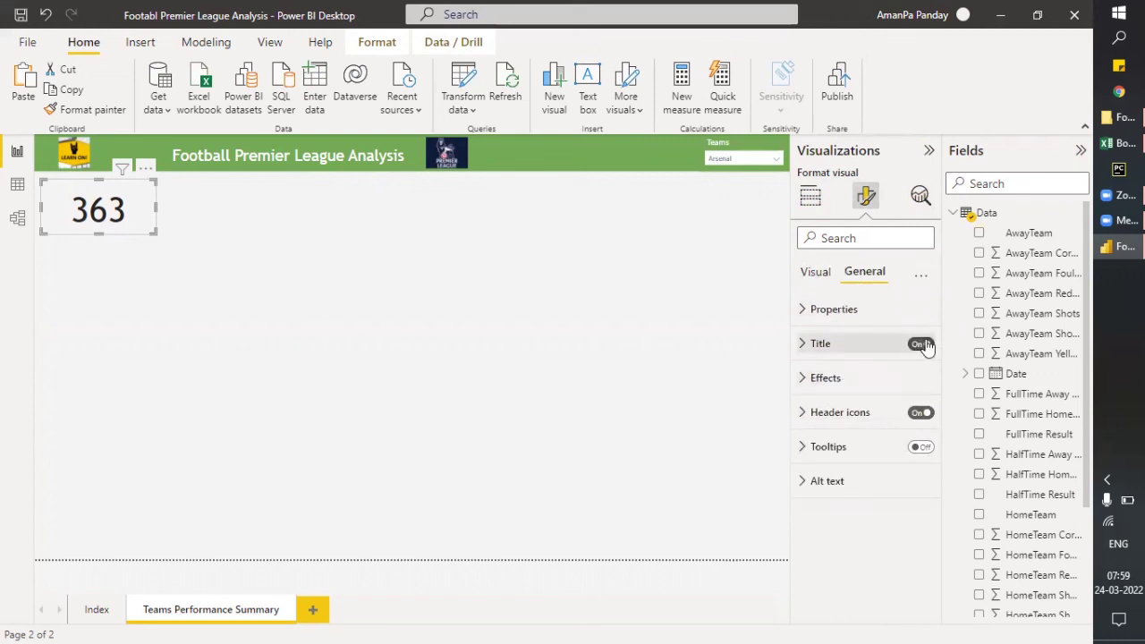
pyautogui.click(806, 346)
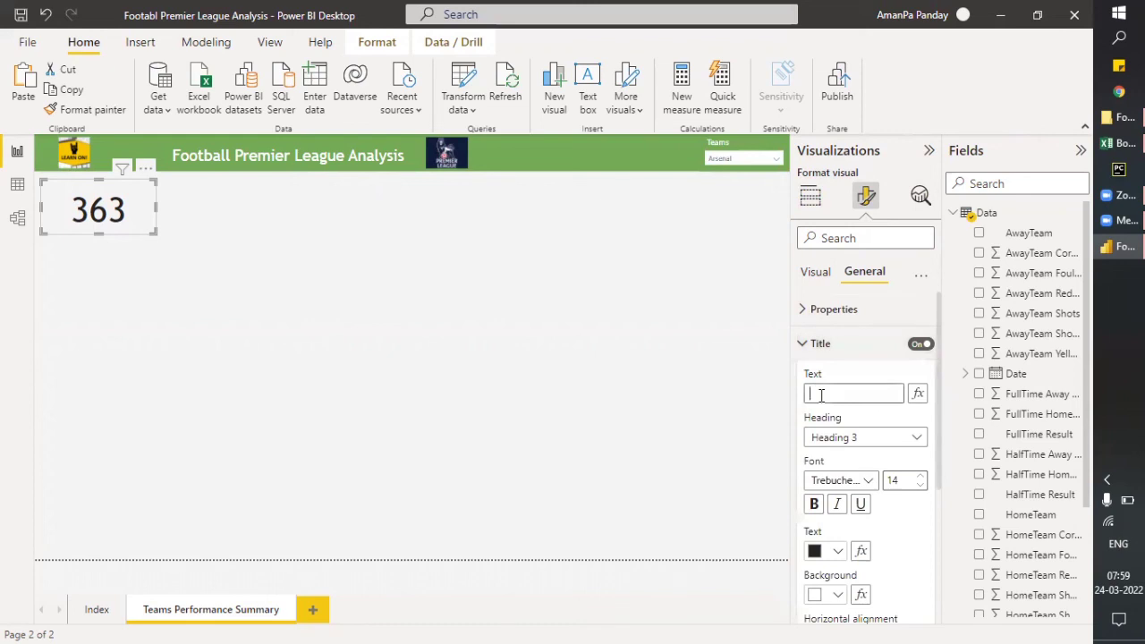
pyautogui.write('Total Matches')
# Set the card title's font to Tahoma at size 15.
pyautogui.click(866, 481)
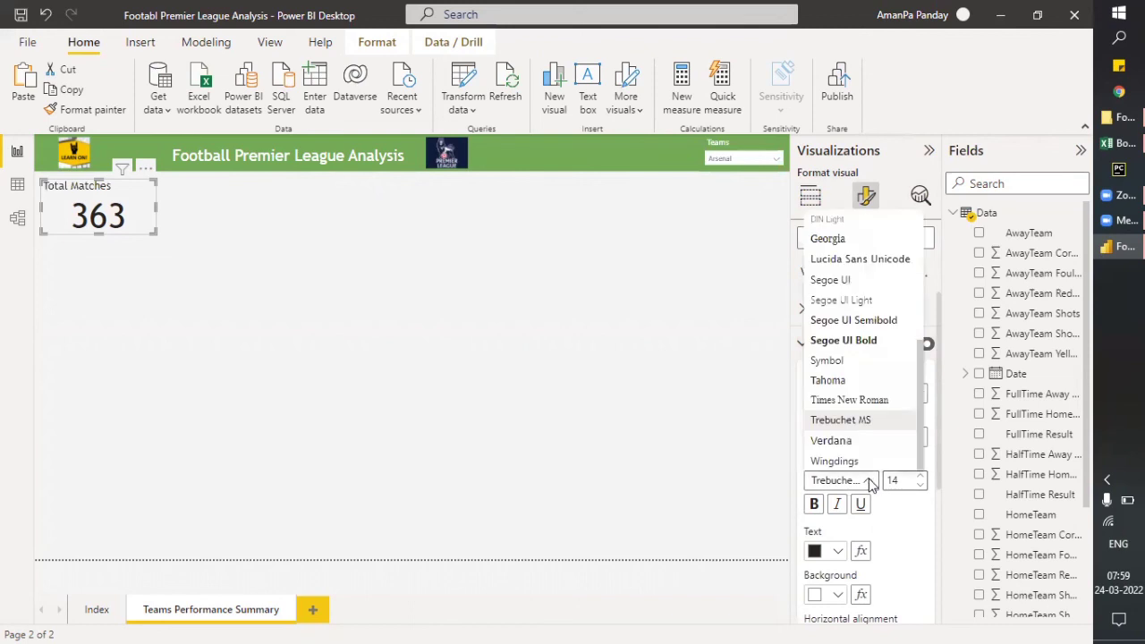
pyautogui.click(846, 380)
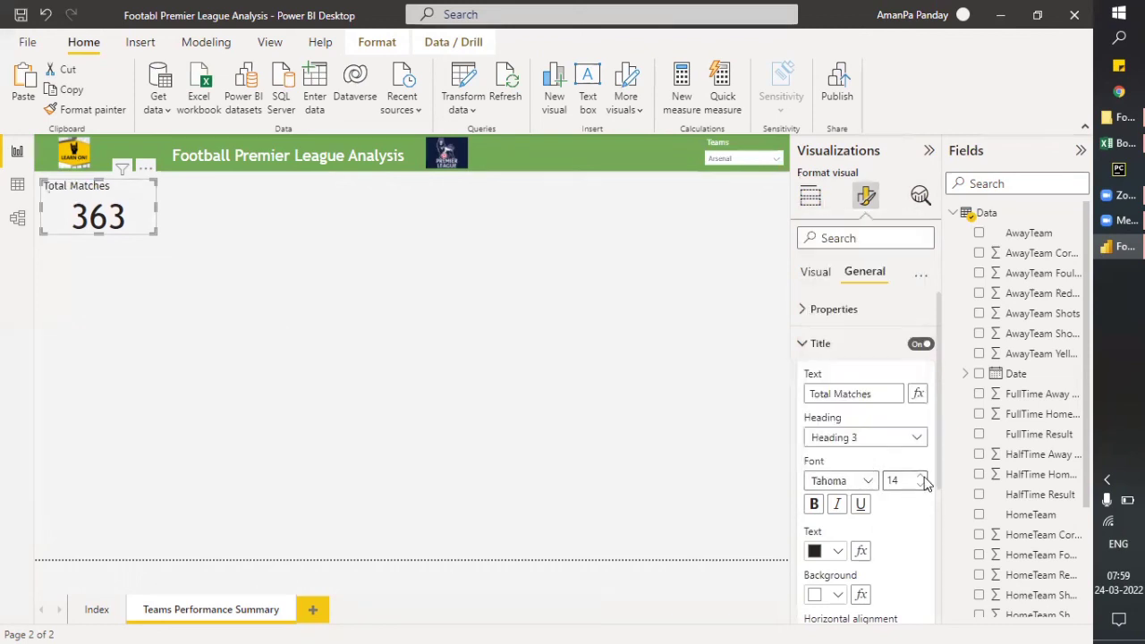
pyautogui.click(922, 478)
# Set the Total Matches card title's background to the recent green and its text color to white.
pyautogui.scroll(-2, 894, 525)
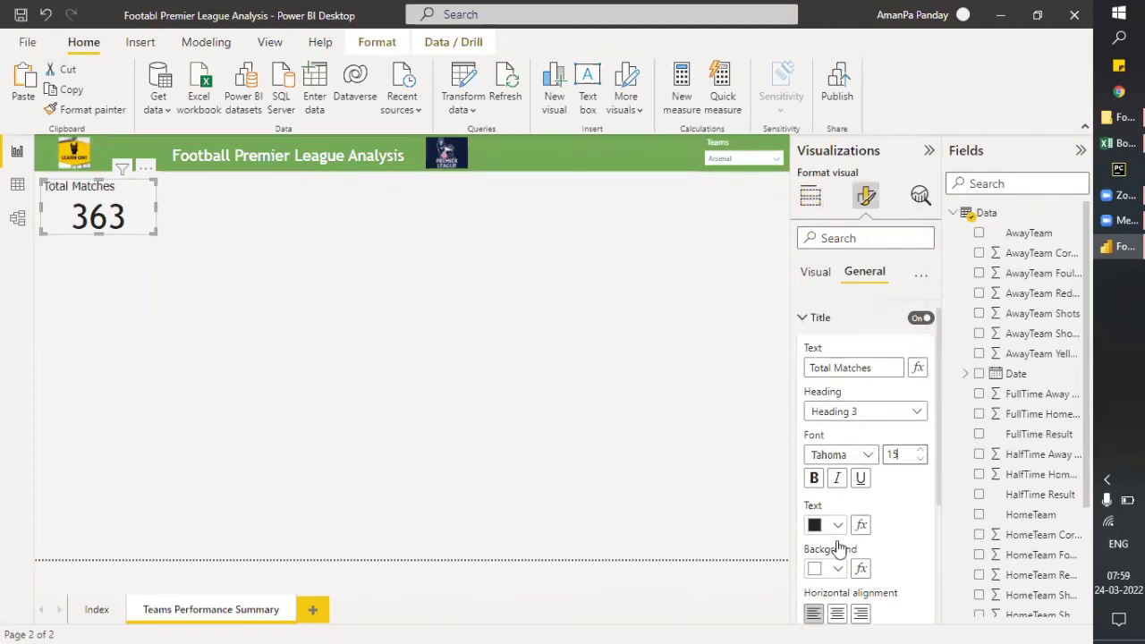
pyautogui.click(837, 546)
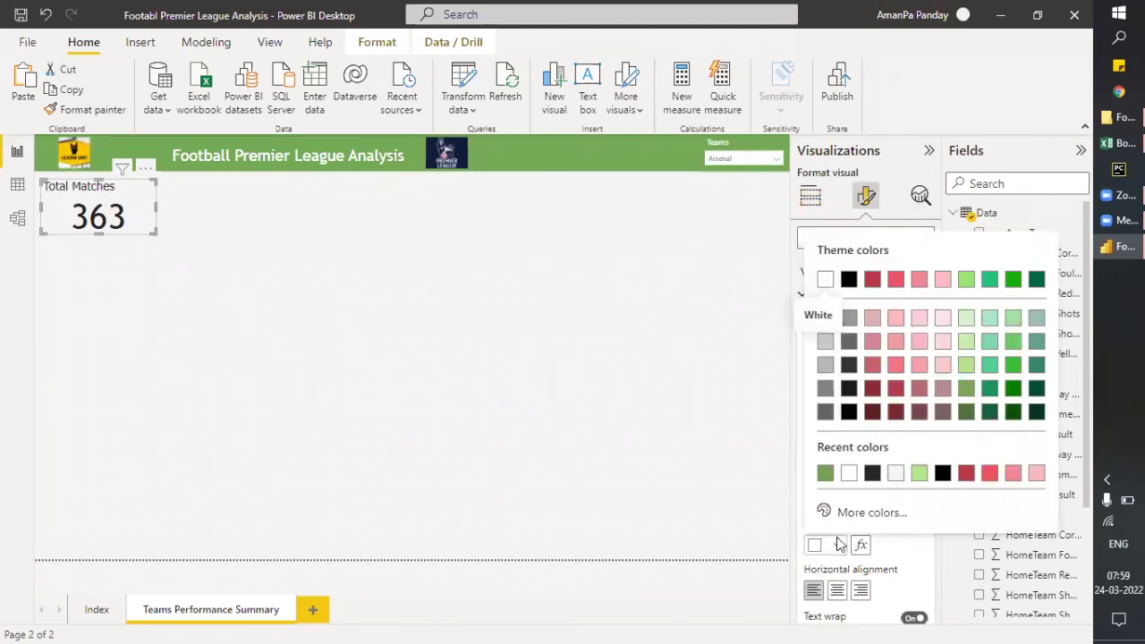
pyautogui.click(825, 475)
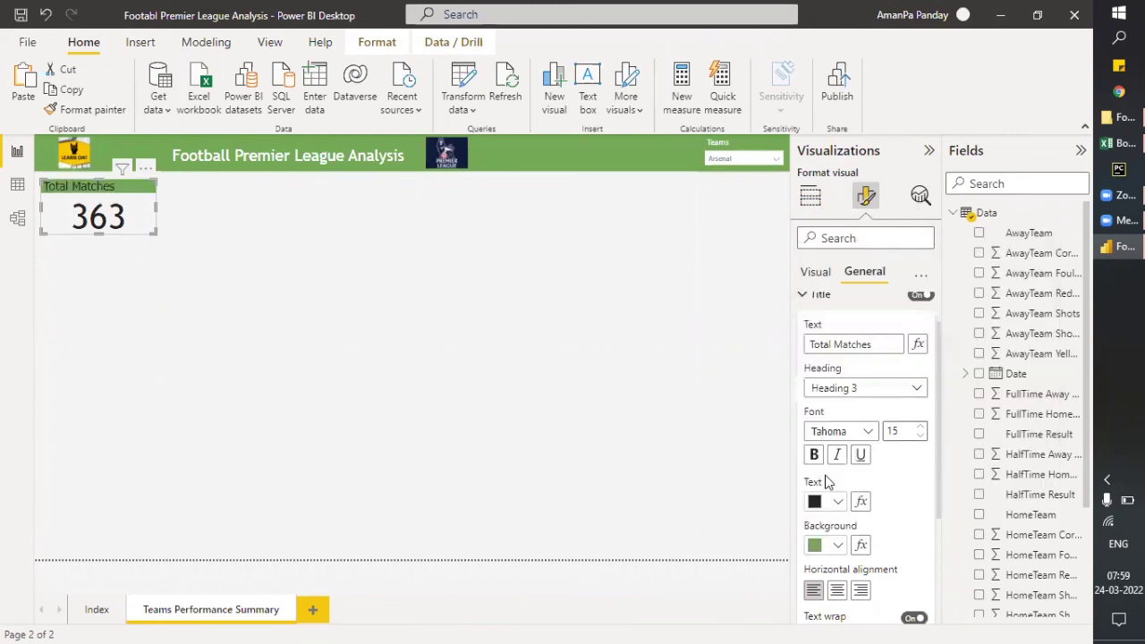
pyautogui.click(838, 502)
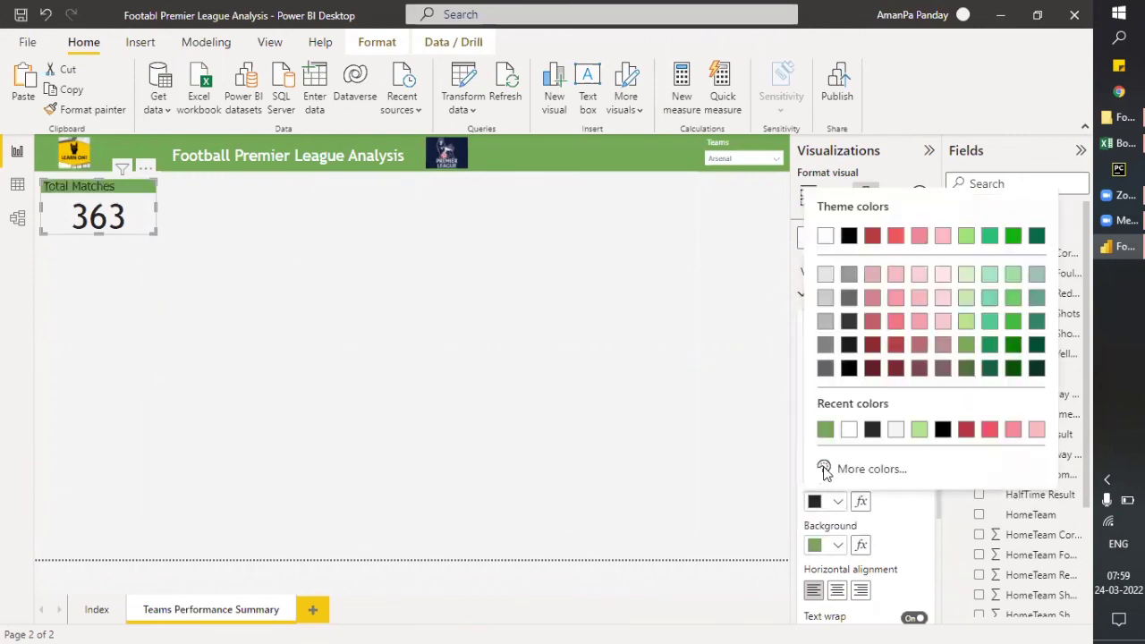
pyautogui.click(849, 433)
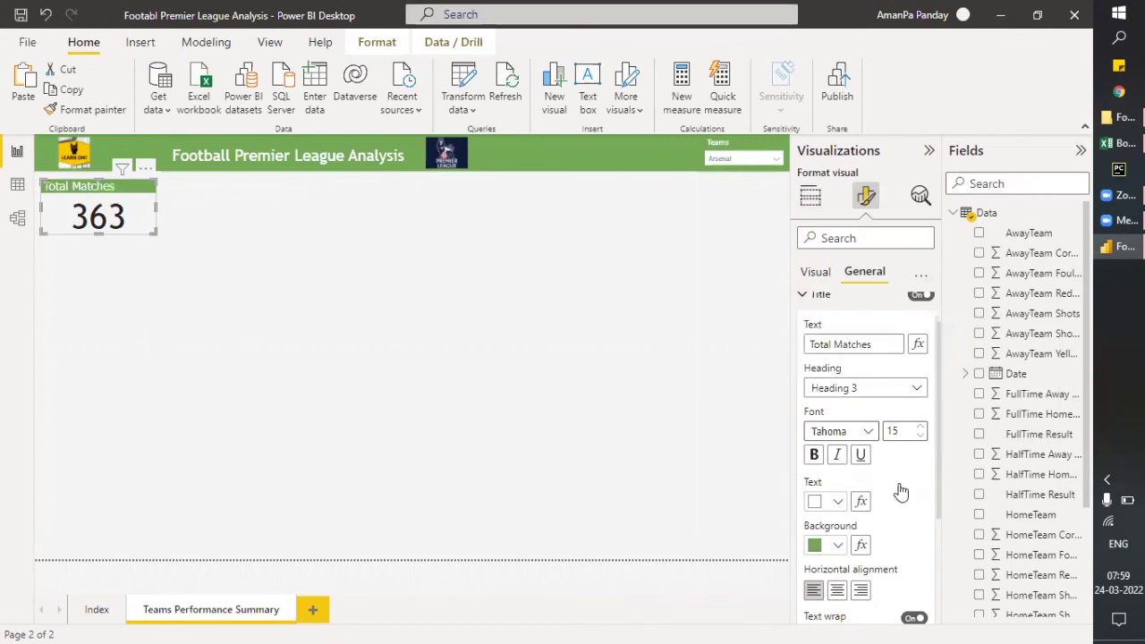
# Set the card title's font size to 14 and center the title horizontally.
pyautogui.click(921, 436)
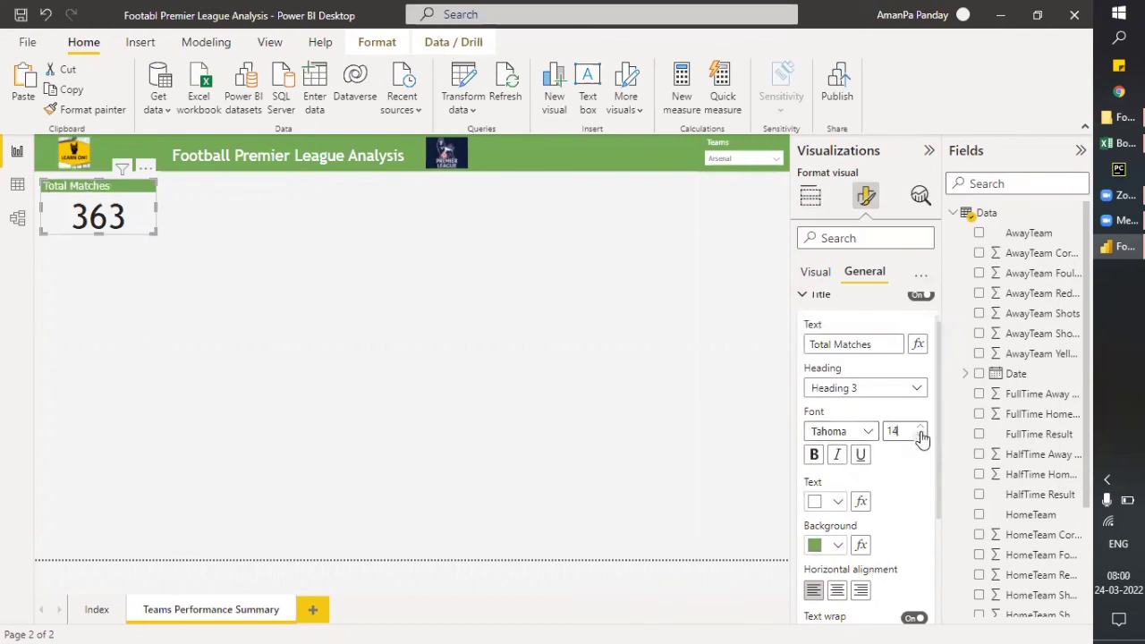
pyautogui.scroll(-1, 849, 565)
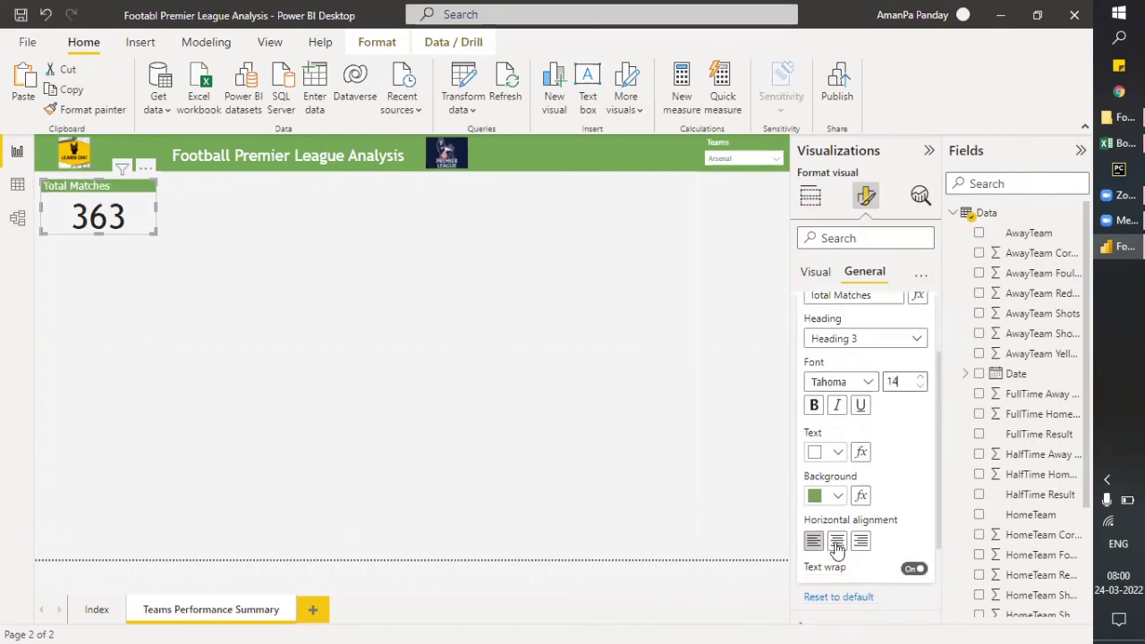
pyautogui.click(837, 542)
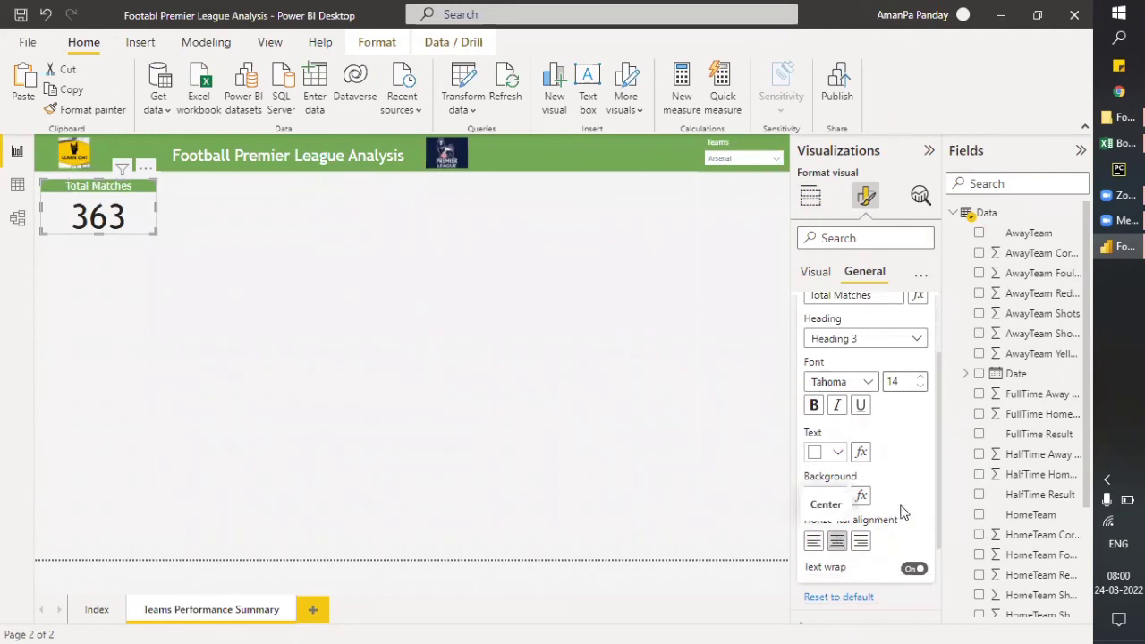
pyautogui.scroll(-3, 900, 511)
pyautogui.scroll(5, 901, 512)
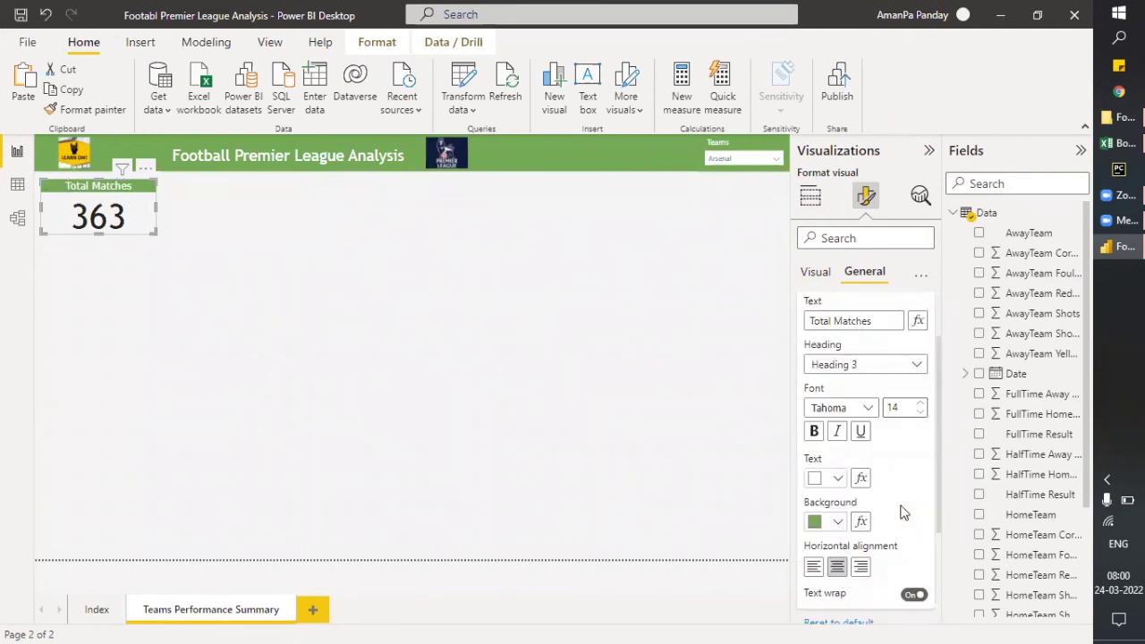
pyautogui.scroll(-5, 902, 512)
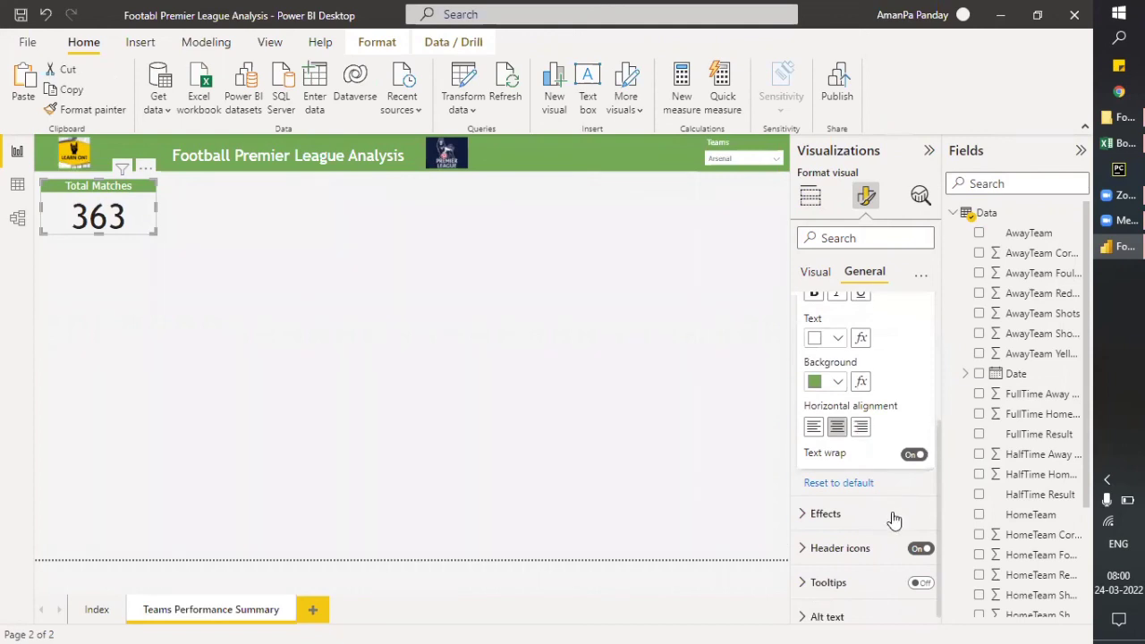
pyautogui.click(805, 505)
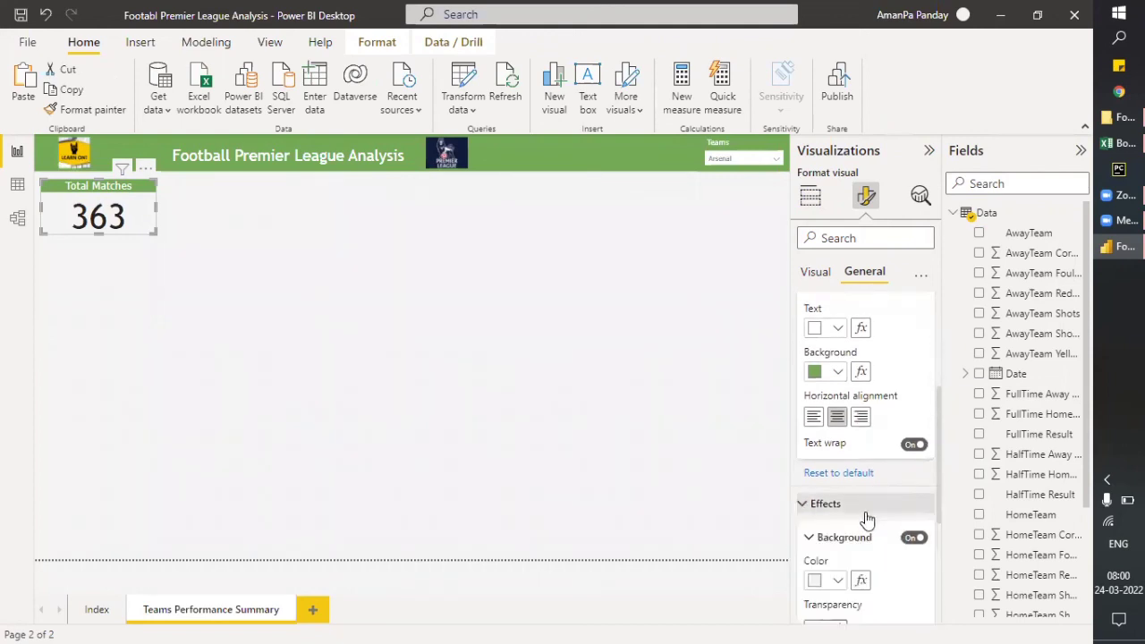
pyautogui.scroll(-3, 864, 518)
pyautogui.scroll(-1, 865, 518)
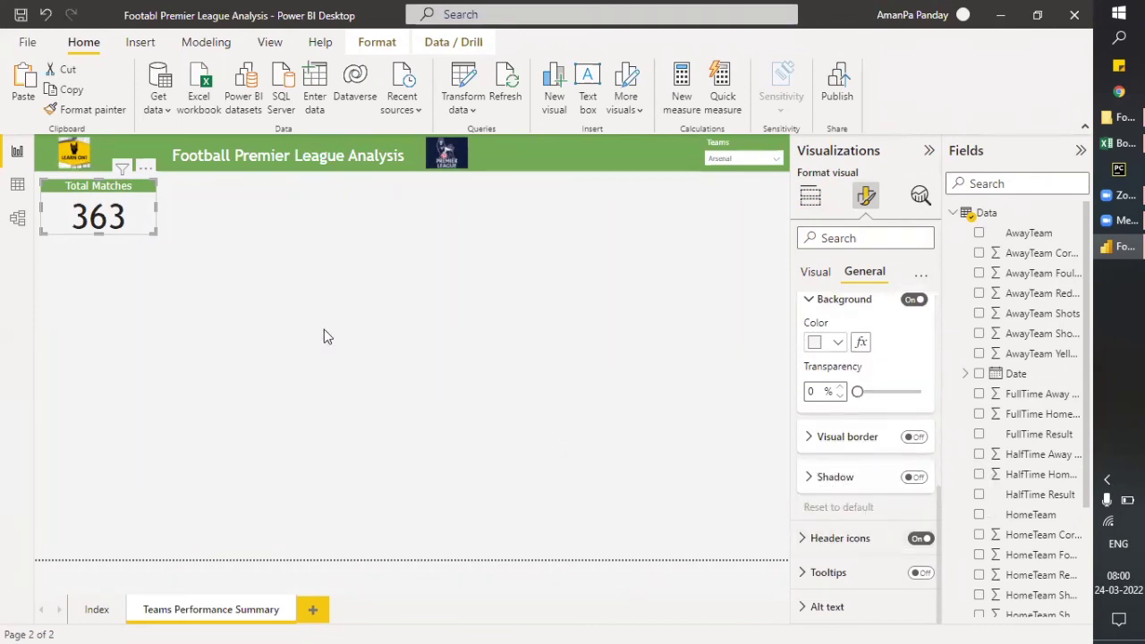
# Clear the Arsenal selection in the Teams slicer.
pyautogui.click(777, 160)
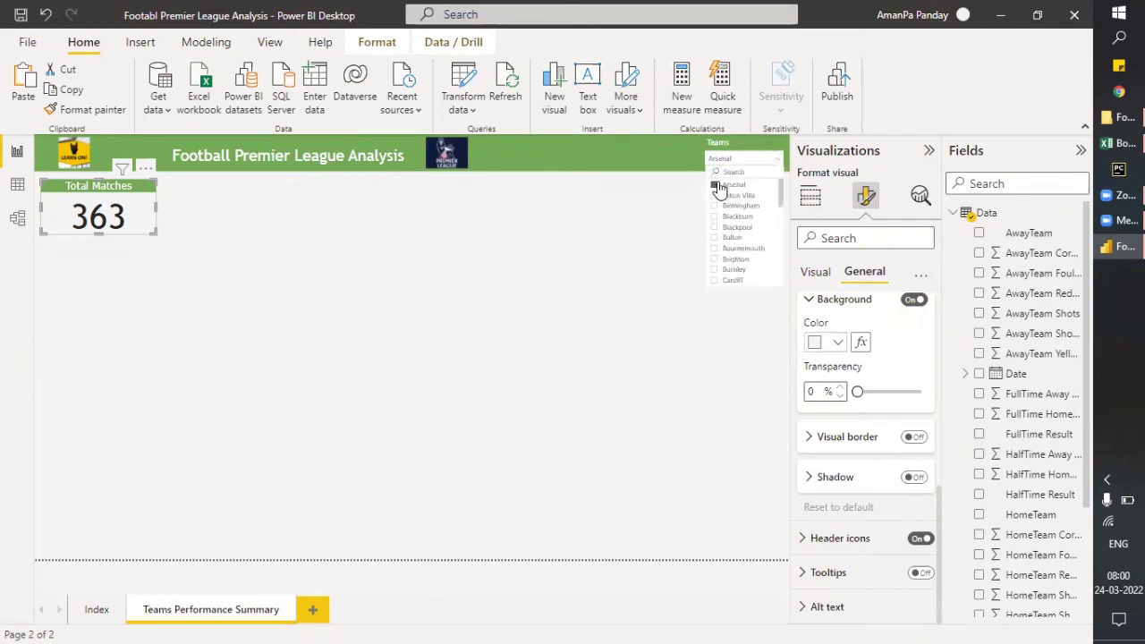
pyautogui.click(715, 186)
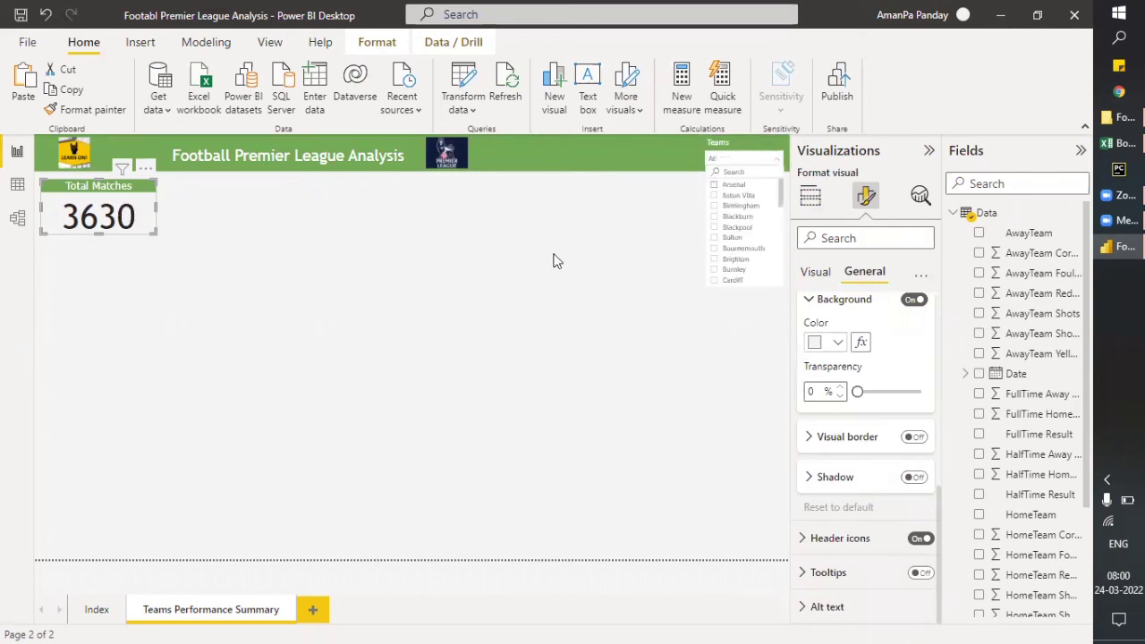
# Format the M TotalMatches measure with a thousands separator.
pyautogui.scroll(-3, 993, 505)
pyautogui.click(1024, 508)
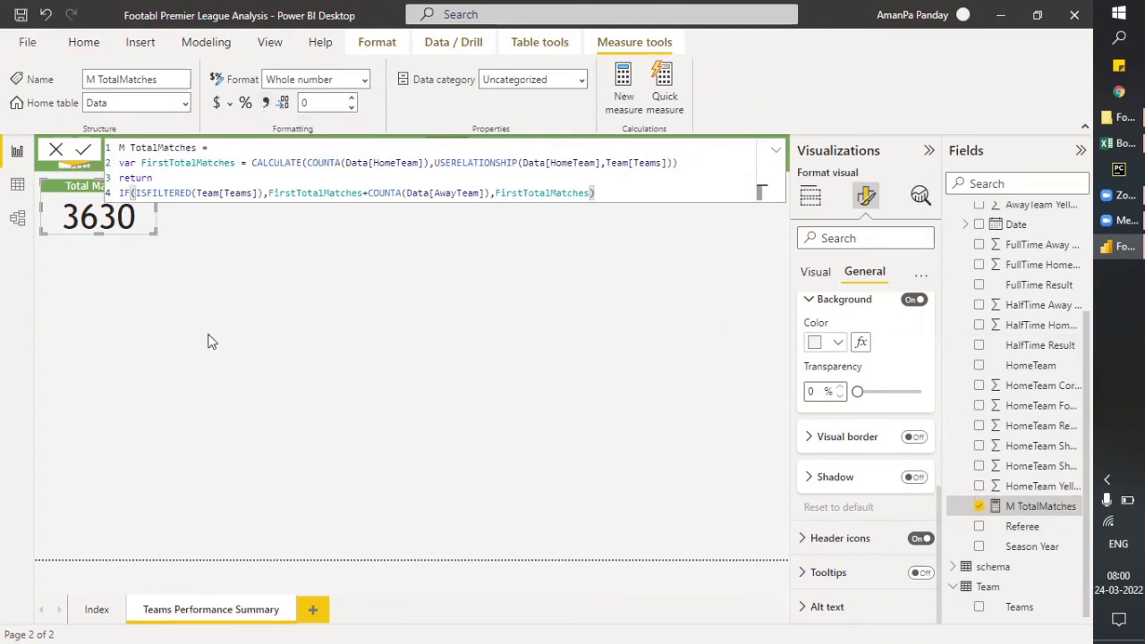
pyautogui.press('Return')
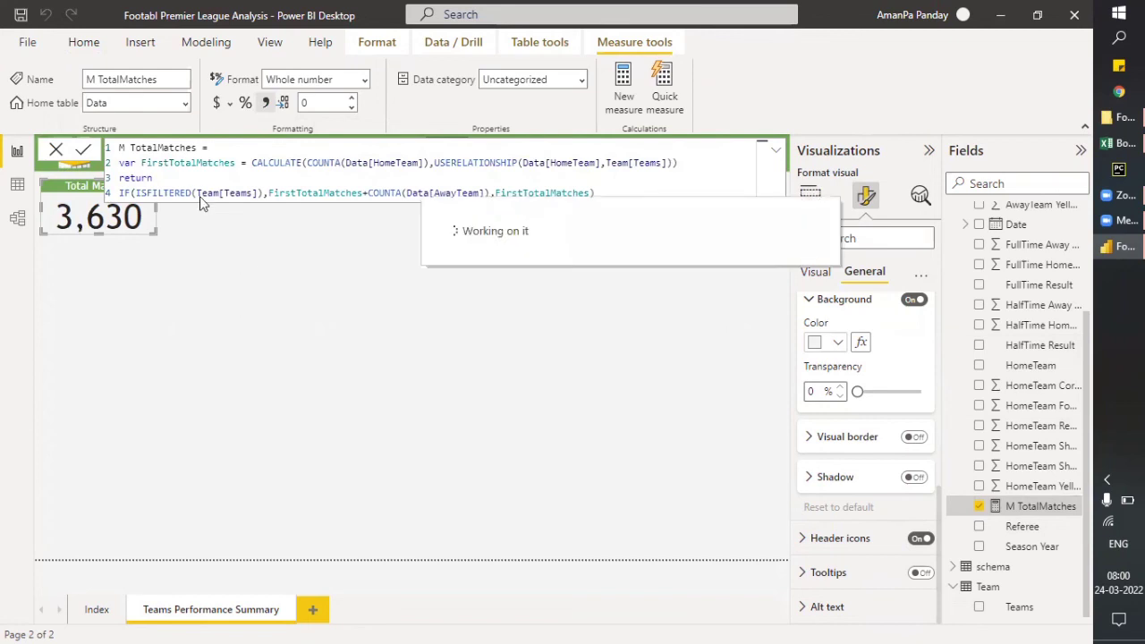
pyautogui.click(222, 244)
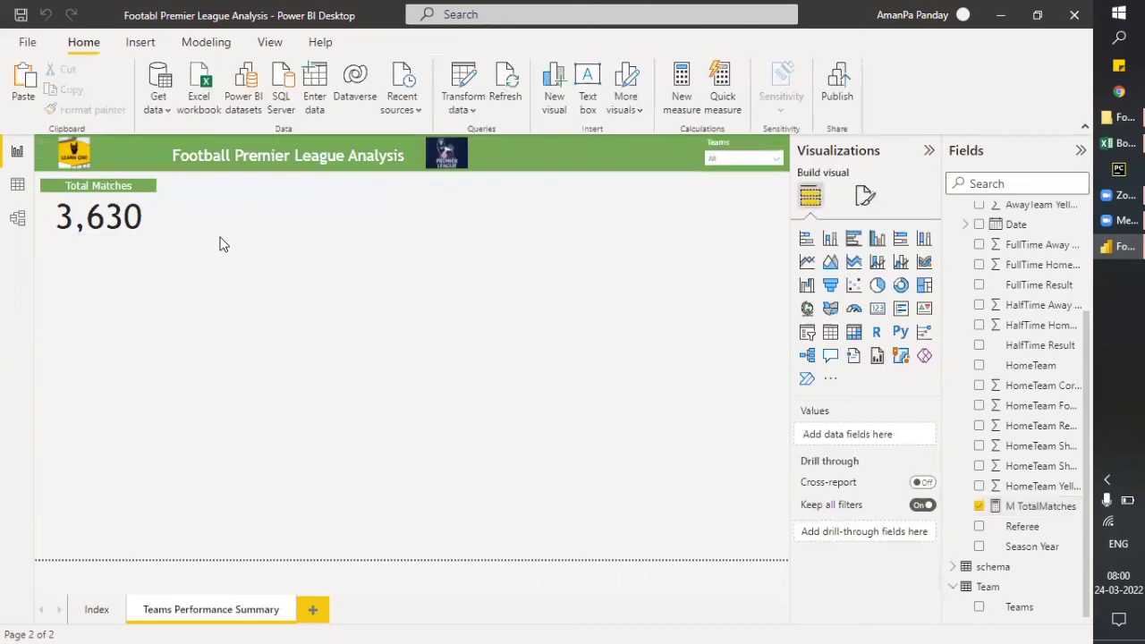
# Turn on the Total Matches card's visual border and color it with the same green as the title background.
pyautogui.click(155, 206)
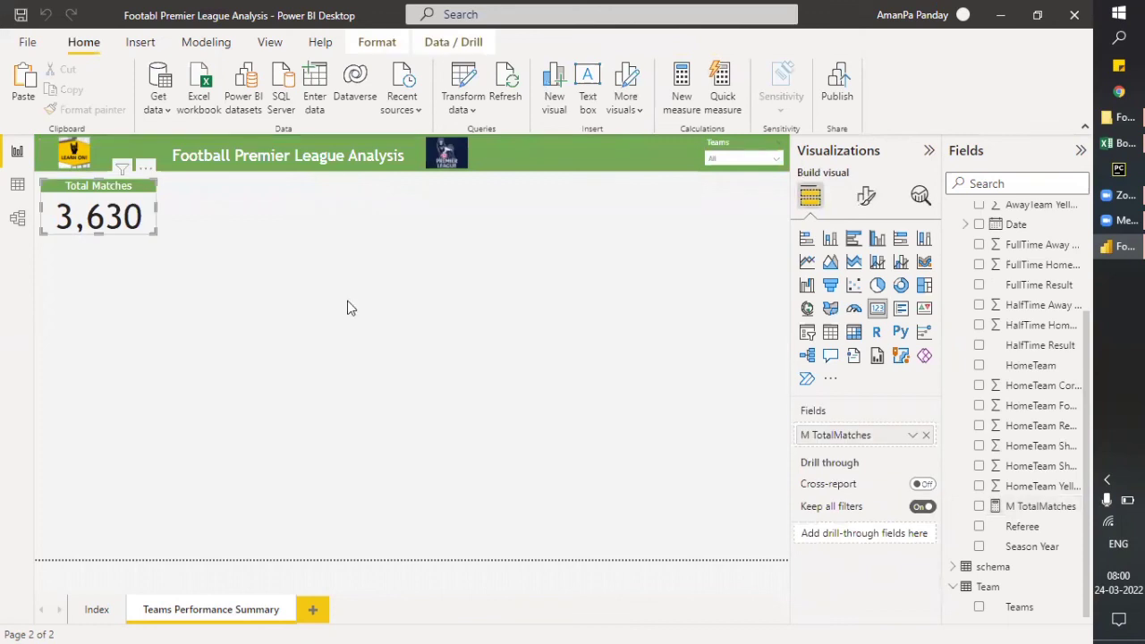
pyautogui.click(864, 199)
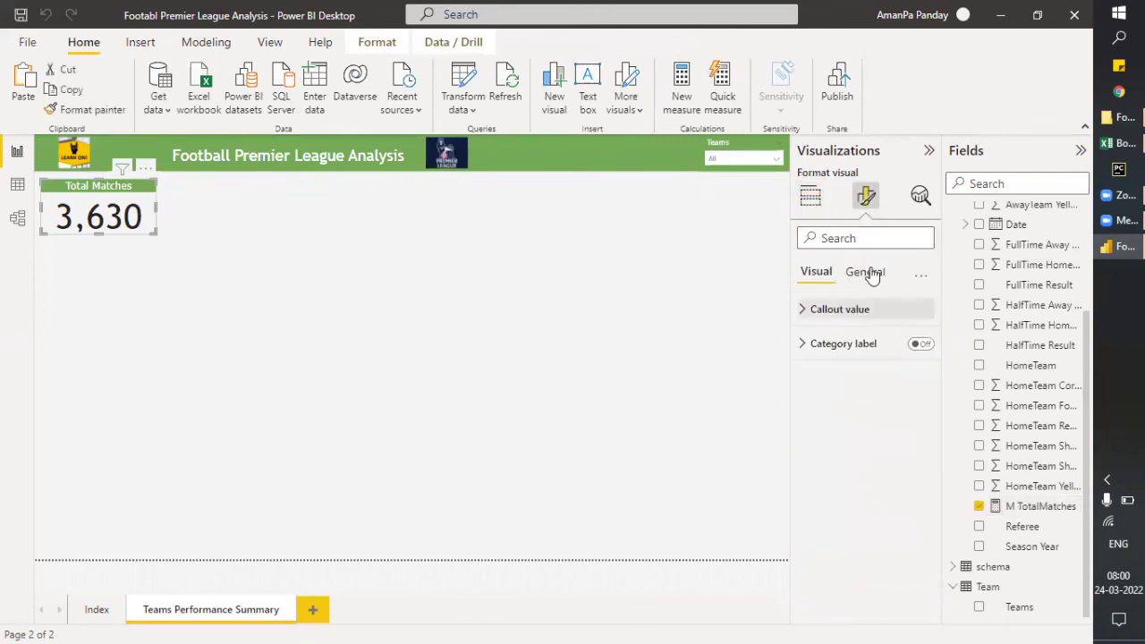
pyautogui.click(872, 272)
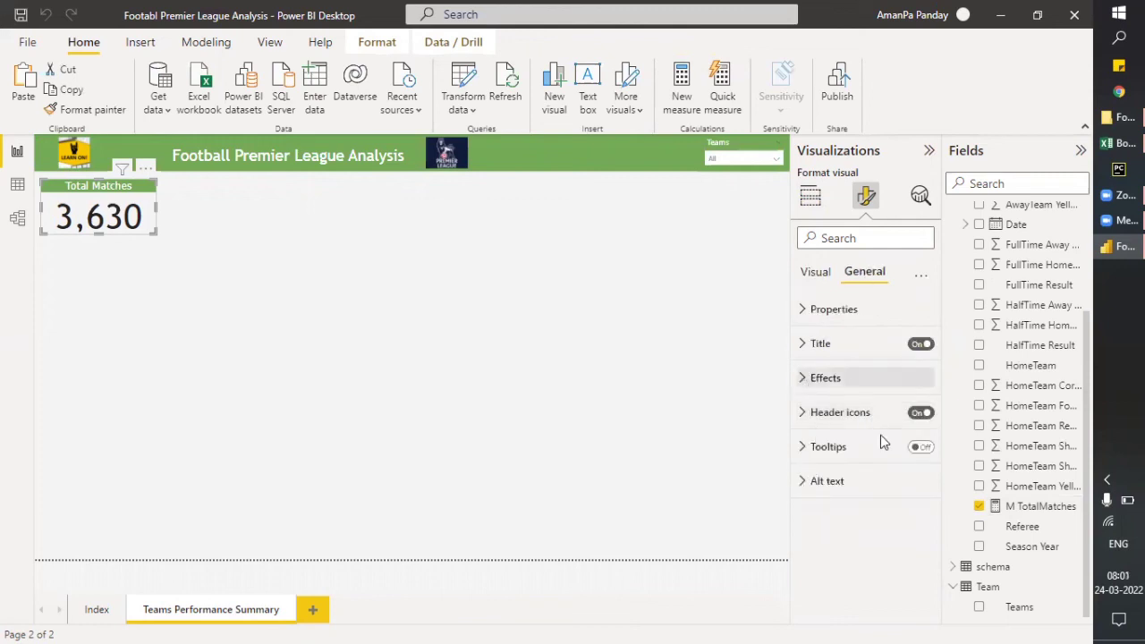
pyautogui.scroll(-1, 831, 506)
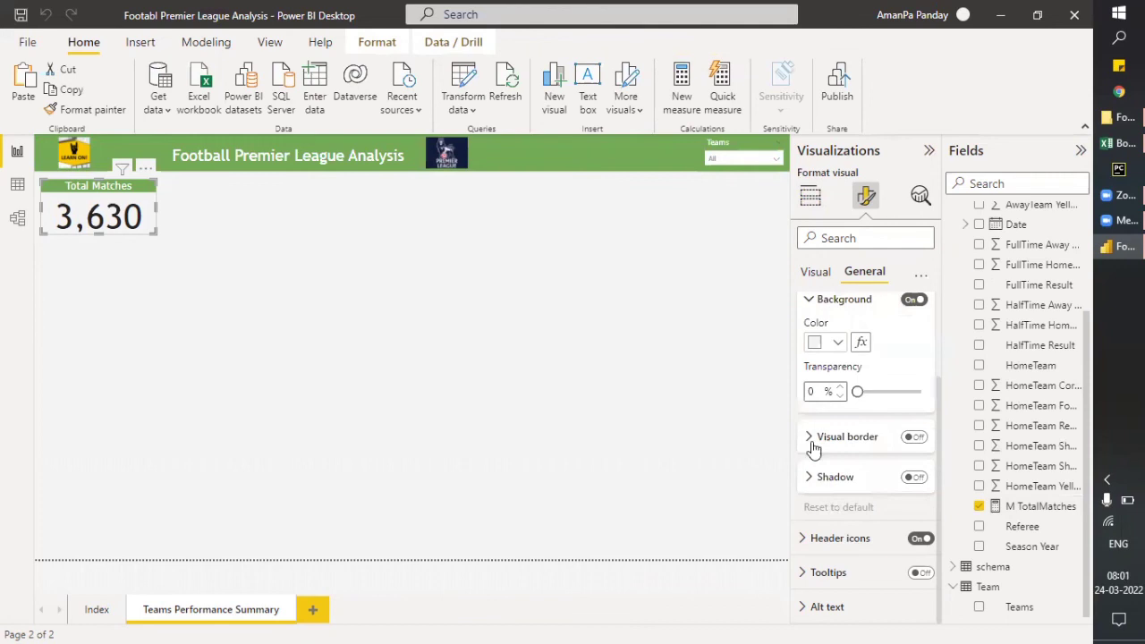
pyautogui.click(912, 438)
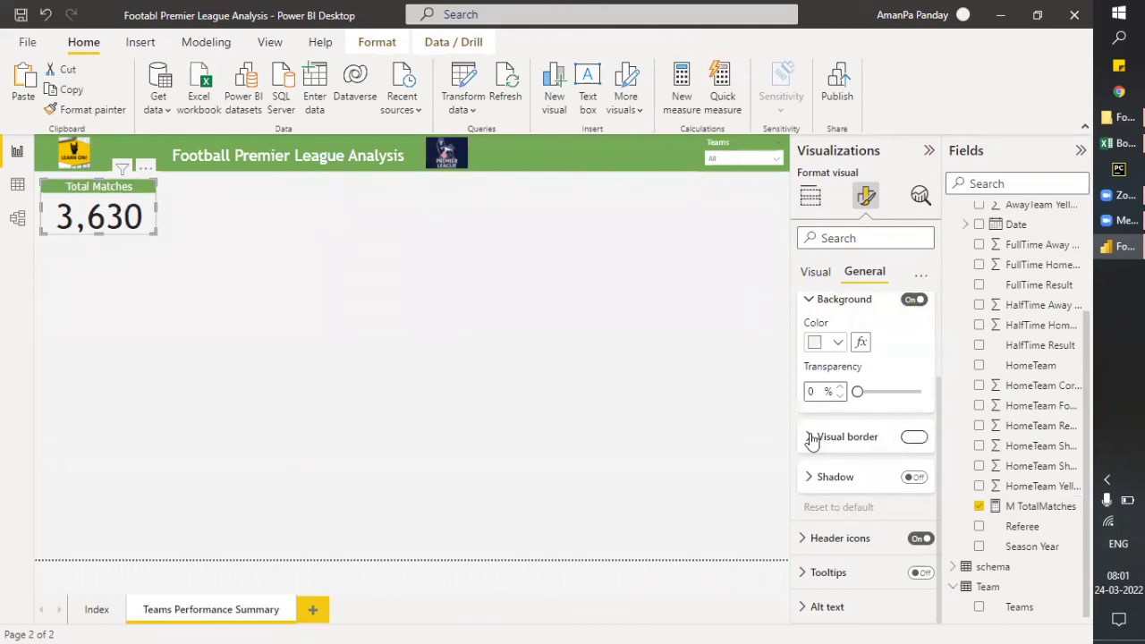
pyautogui.click(811, 439)
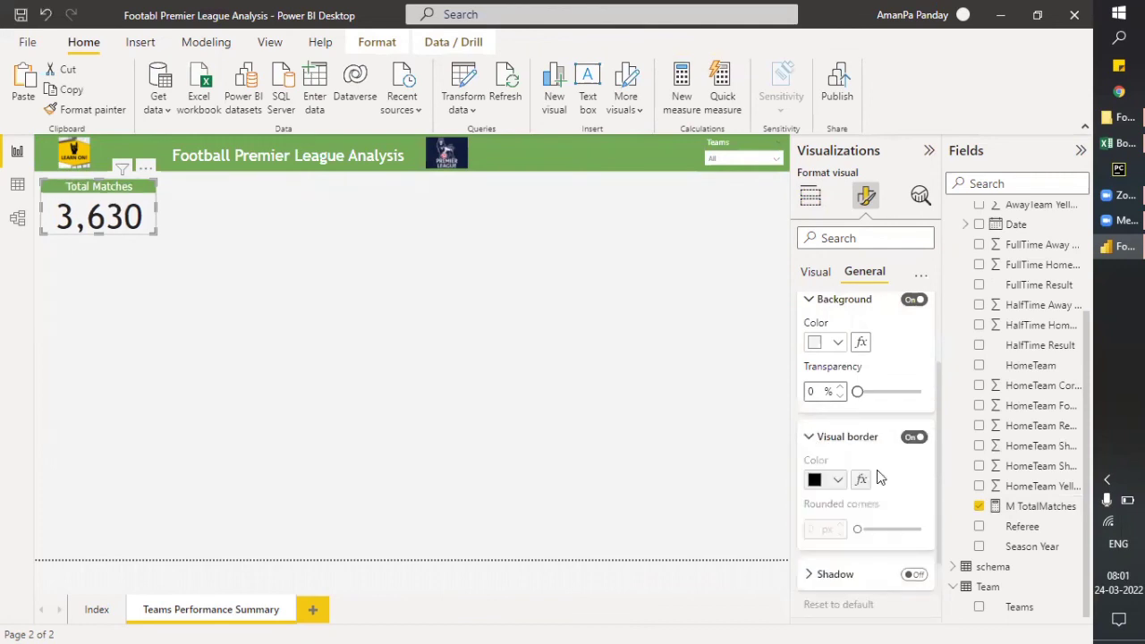
pyautogui.click(824, 480)
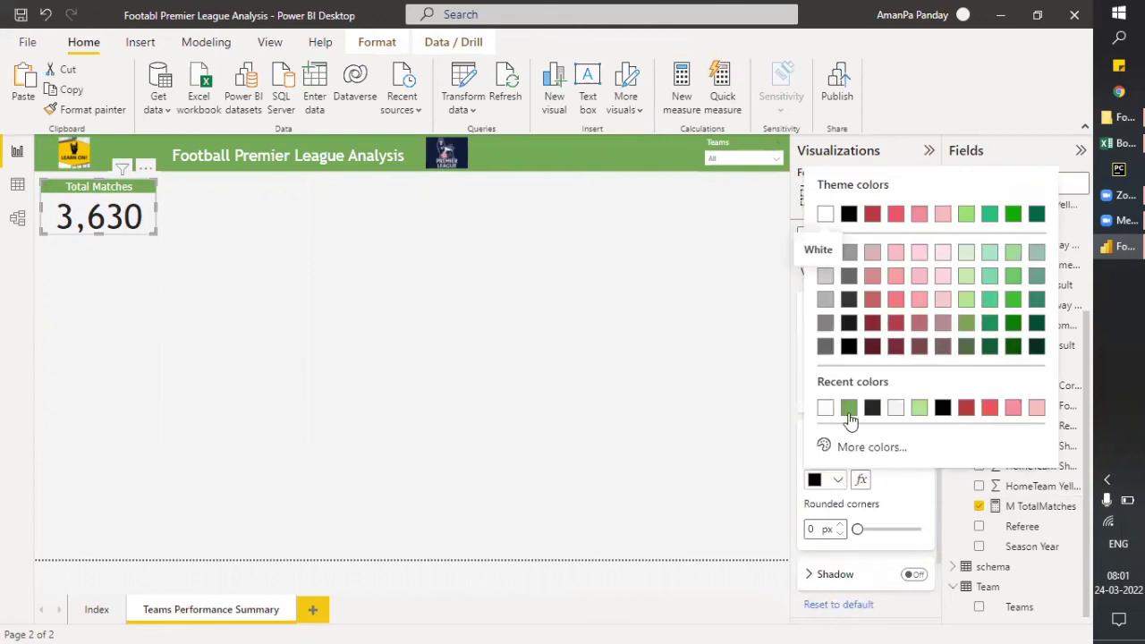
pyautogui.click(849, 408)
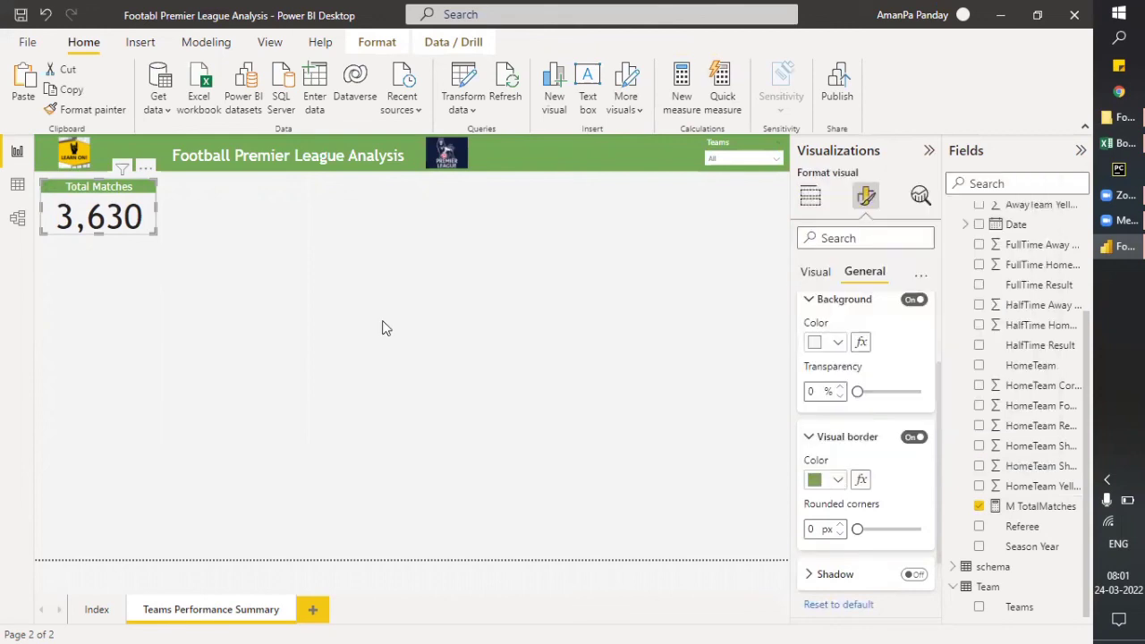
pyautogui.click(284, 330)
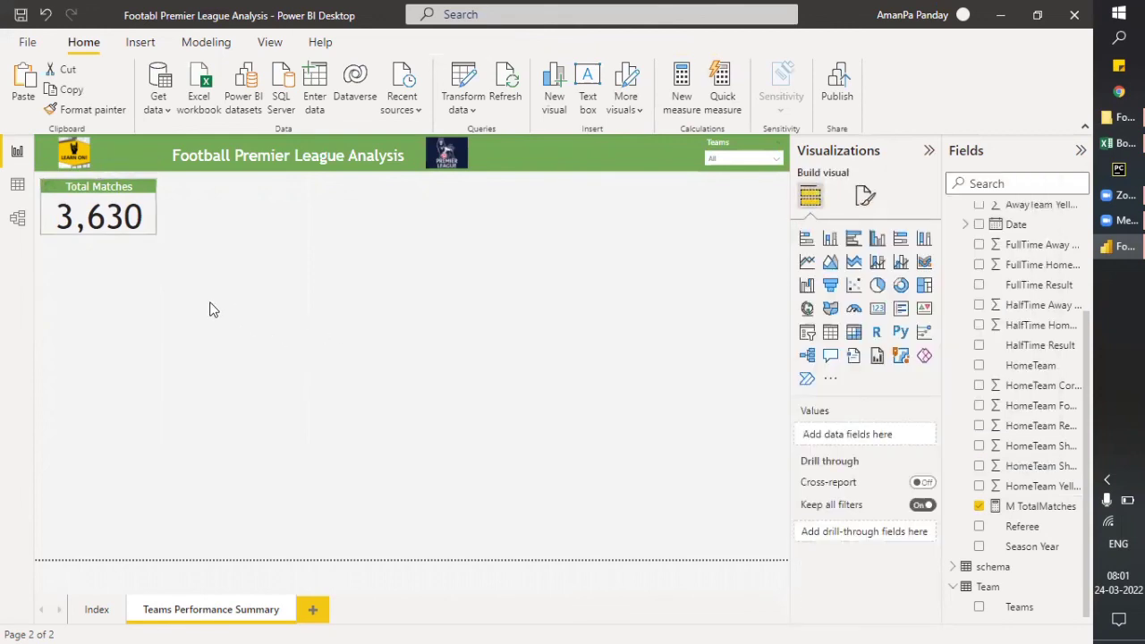